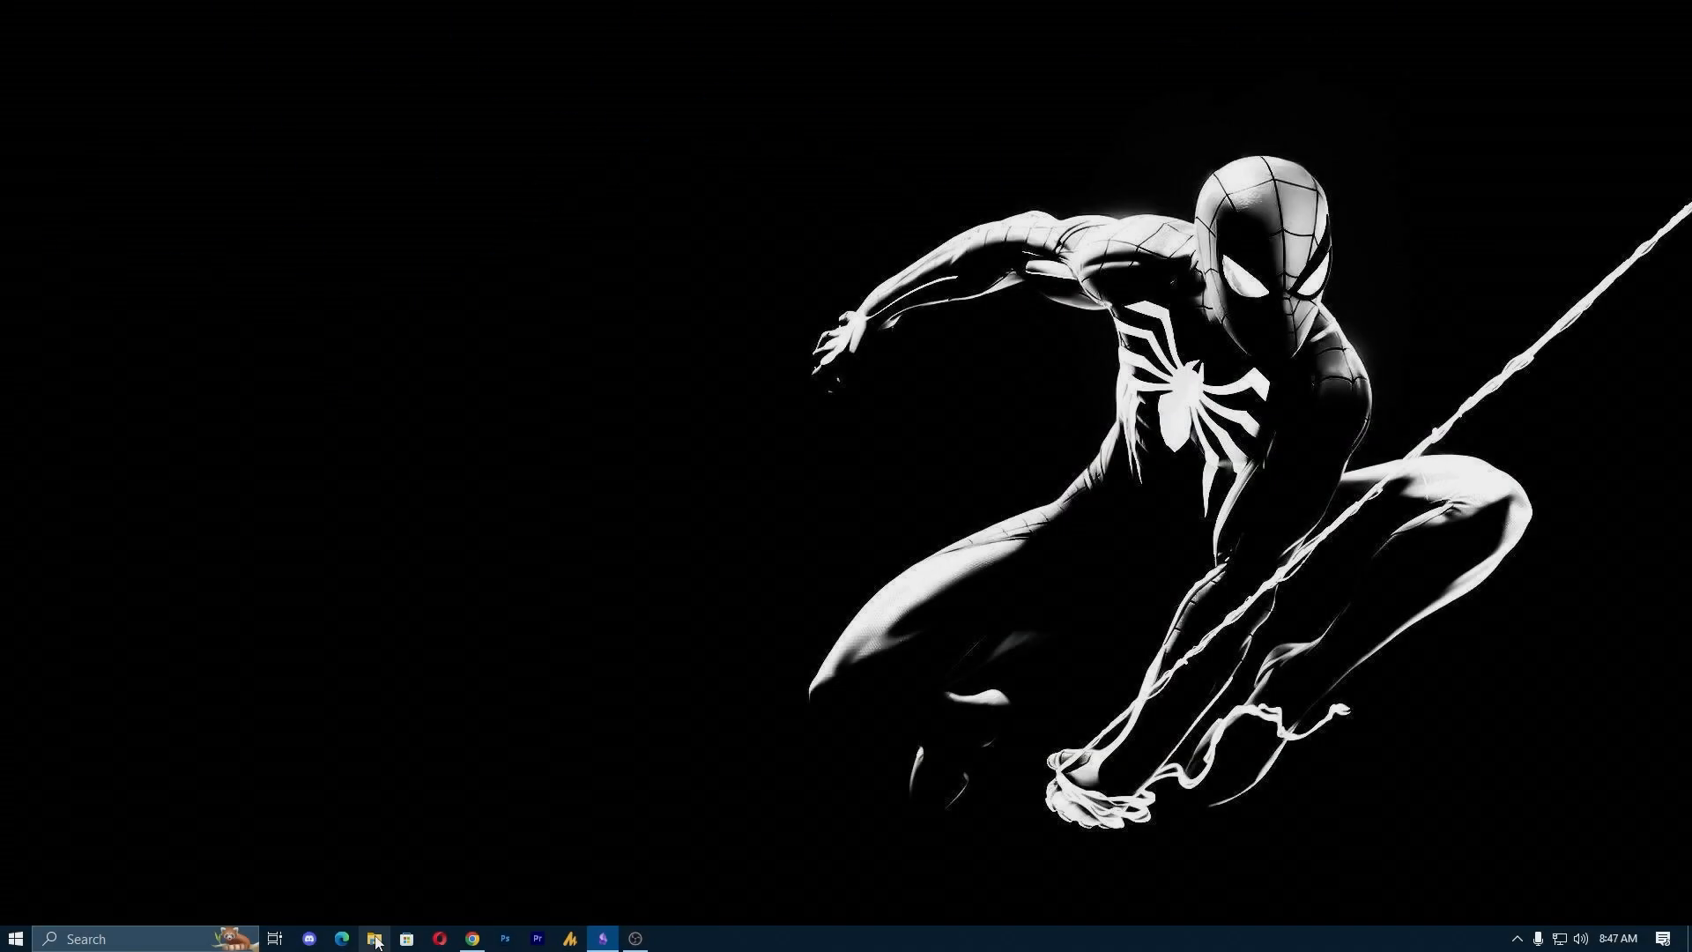
- Open the AppData folder inside the user's profile folder on Local Disk (C:) in File Explorer
{"action": "left_click", "coordinate": [375, 938]}
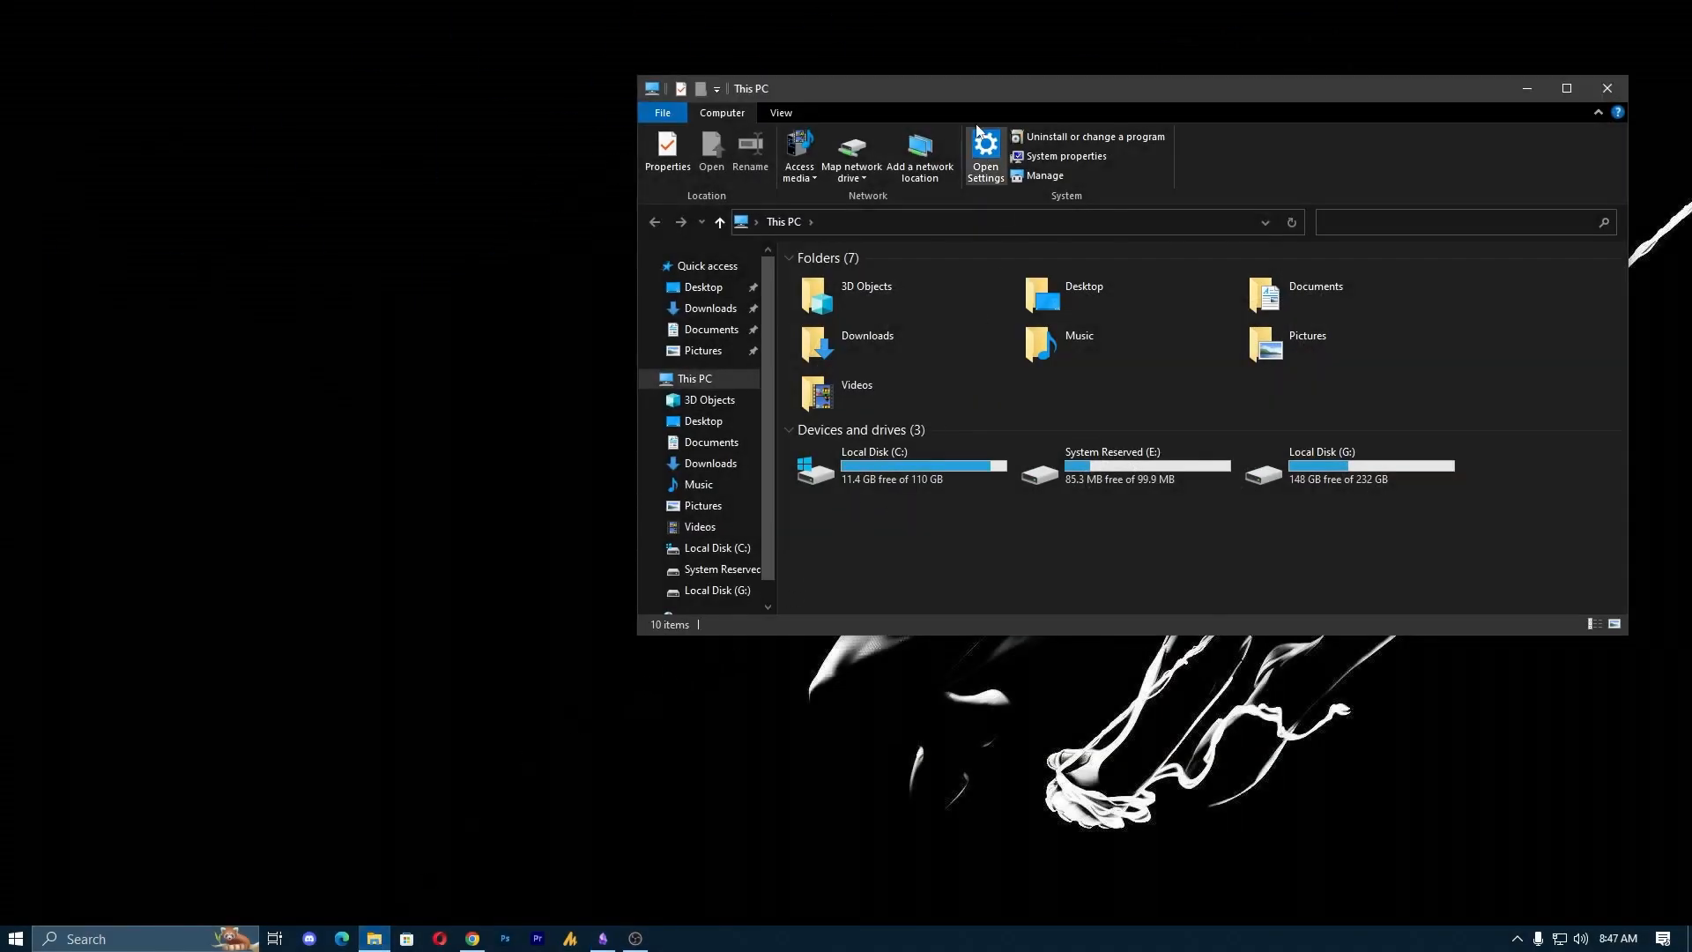
{"action": "double_click", "coordinate": [1013, 89]}
{"action": "double_click", "coordinate": [298, 341]}
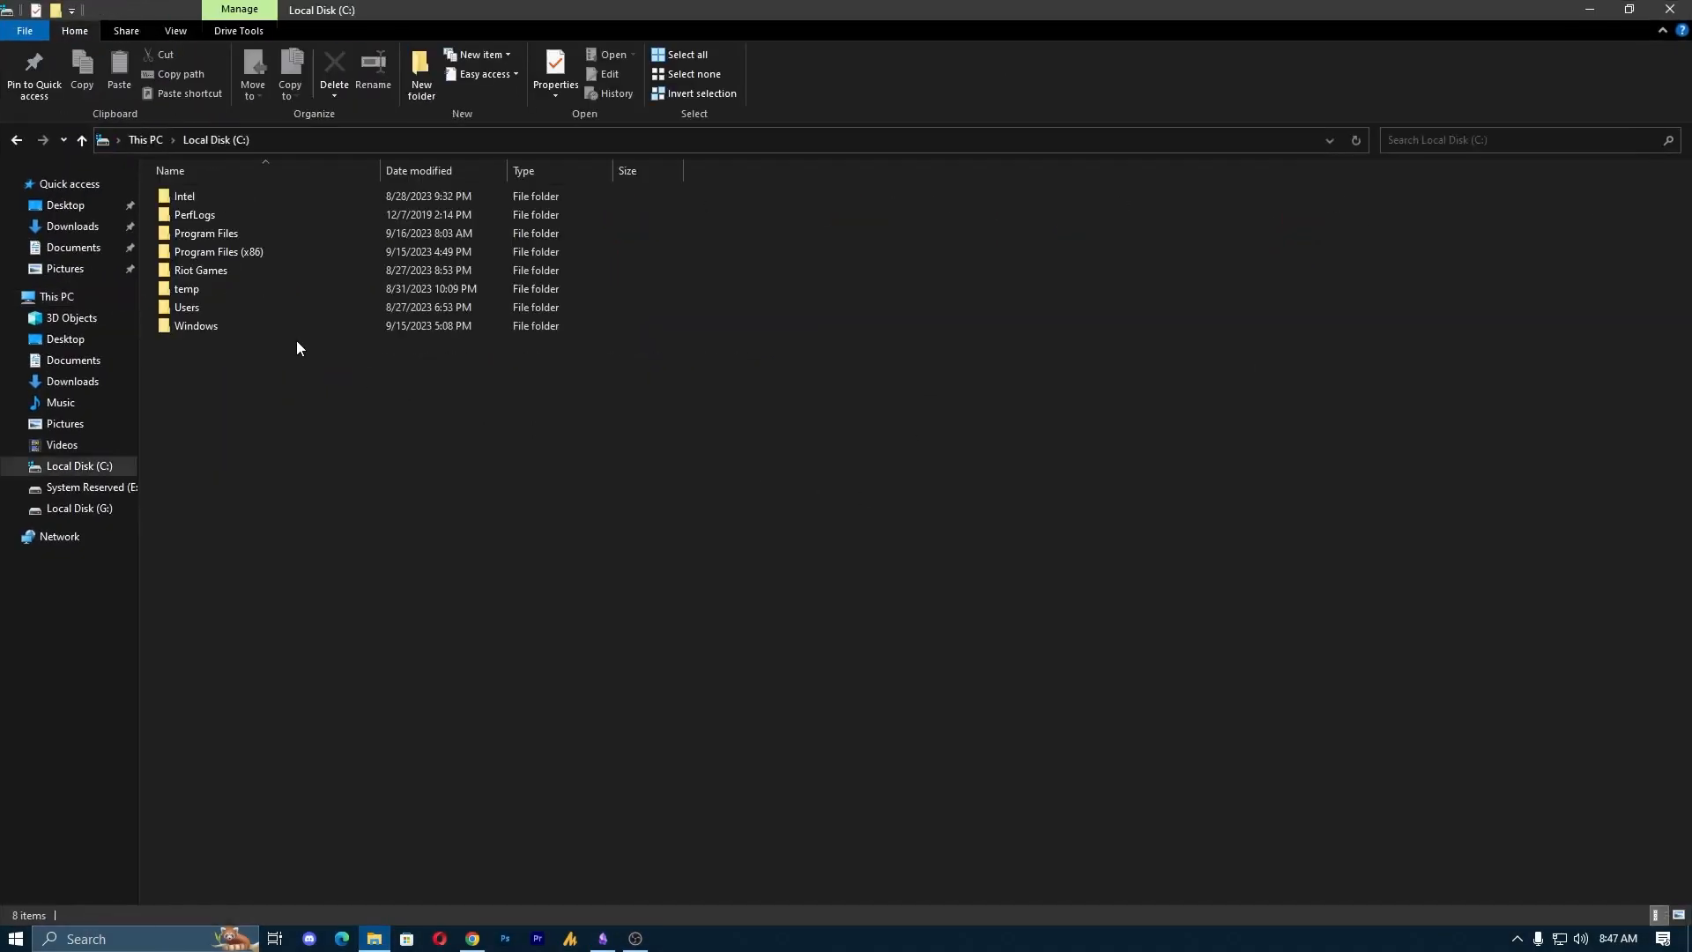
{"action": "double_click", "coordinate": [220, 308]}
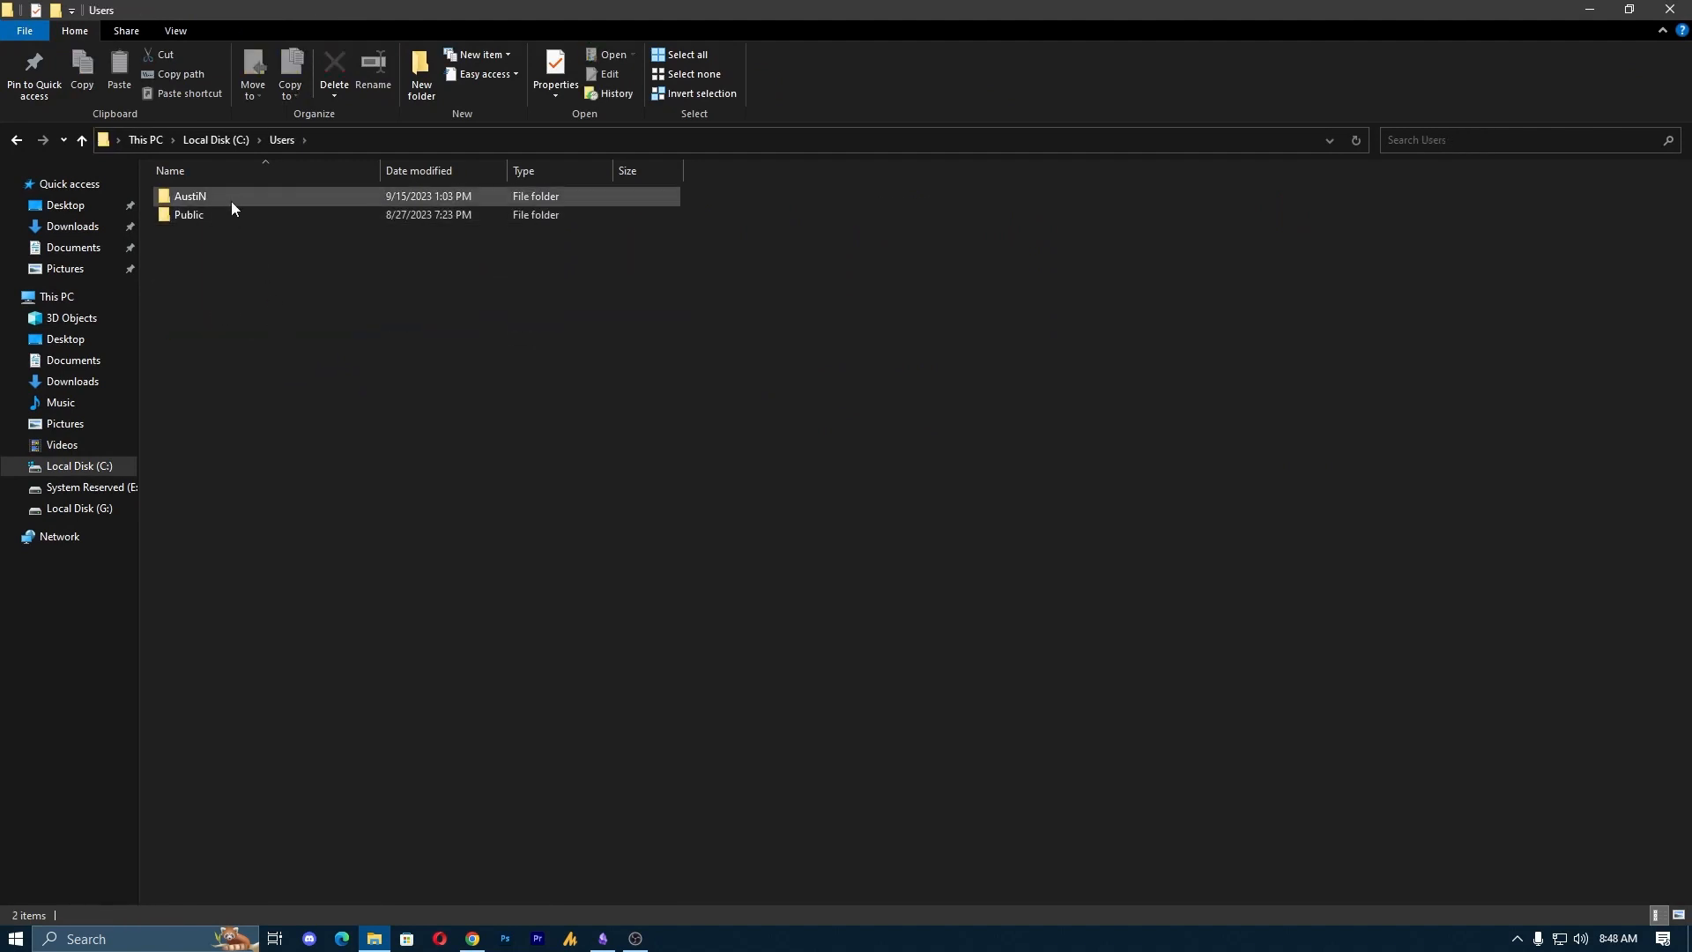
{"action": "double_click", "coordinate": [231, 195]}
{"action": "left_click", "coordinate": [461, 140]}
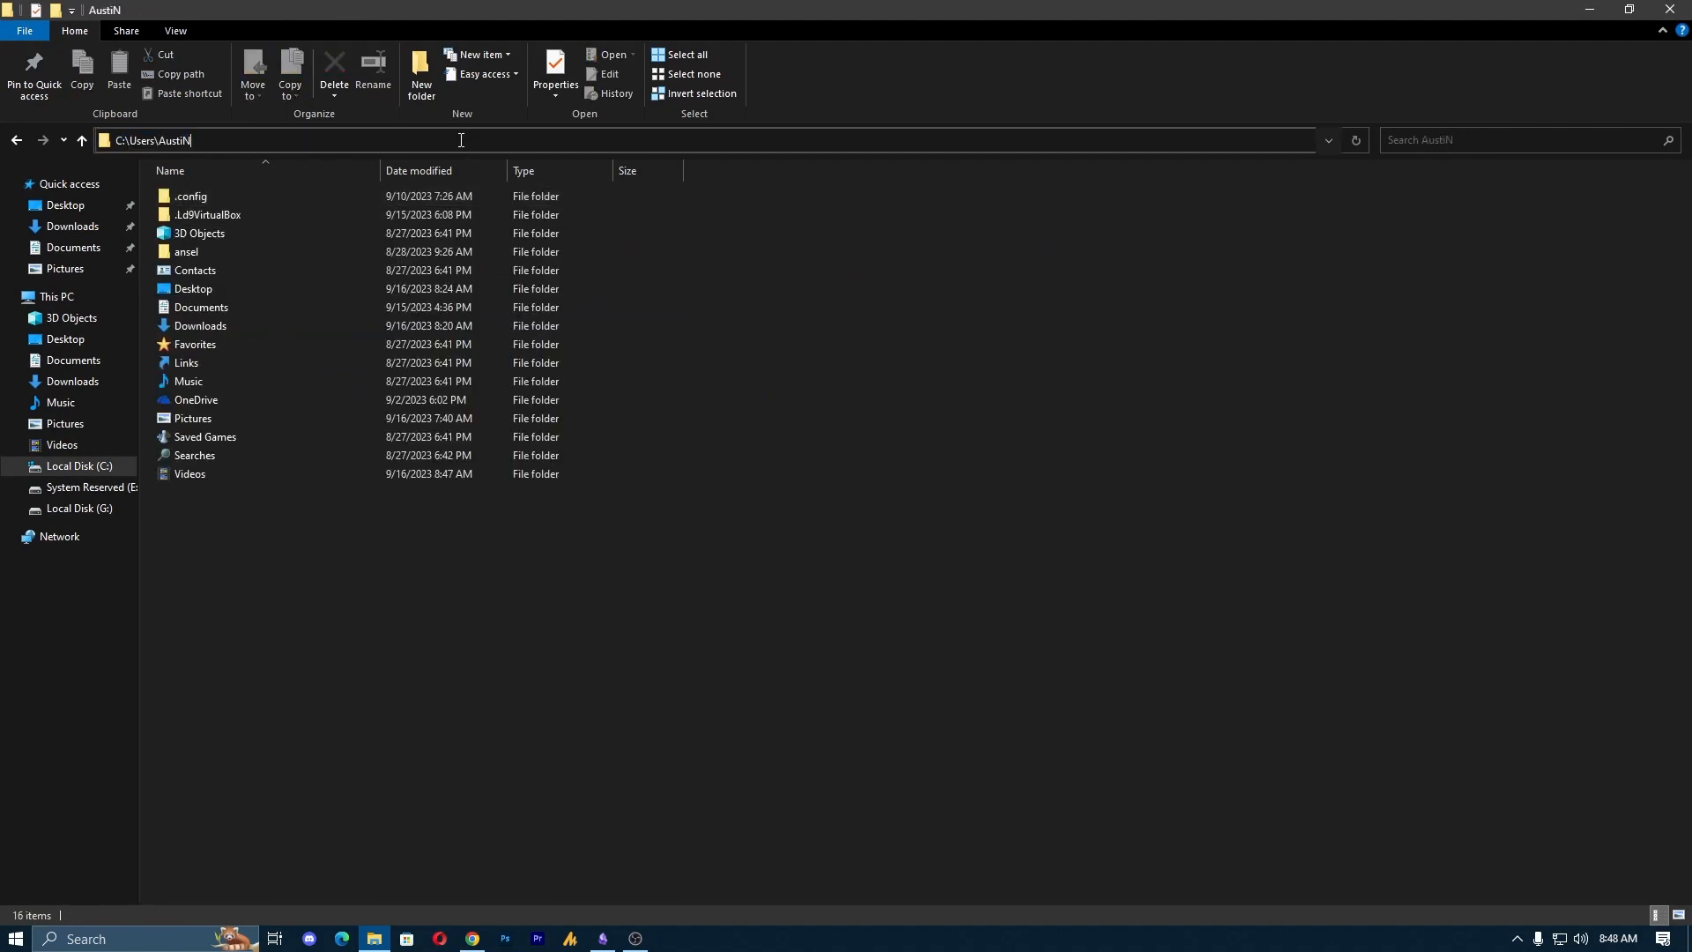
{"action": "type", "text": "\\"}
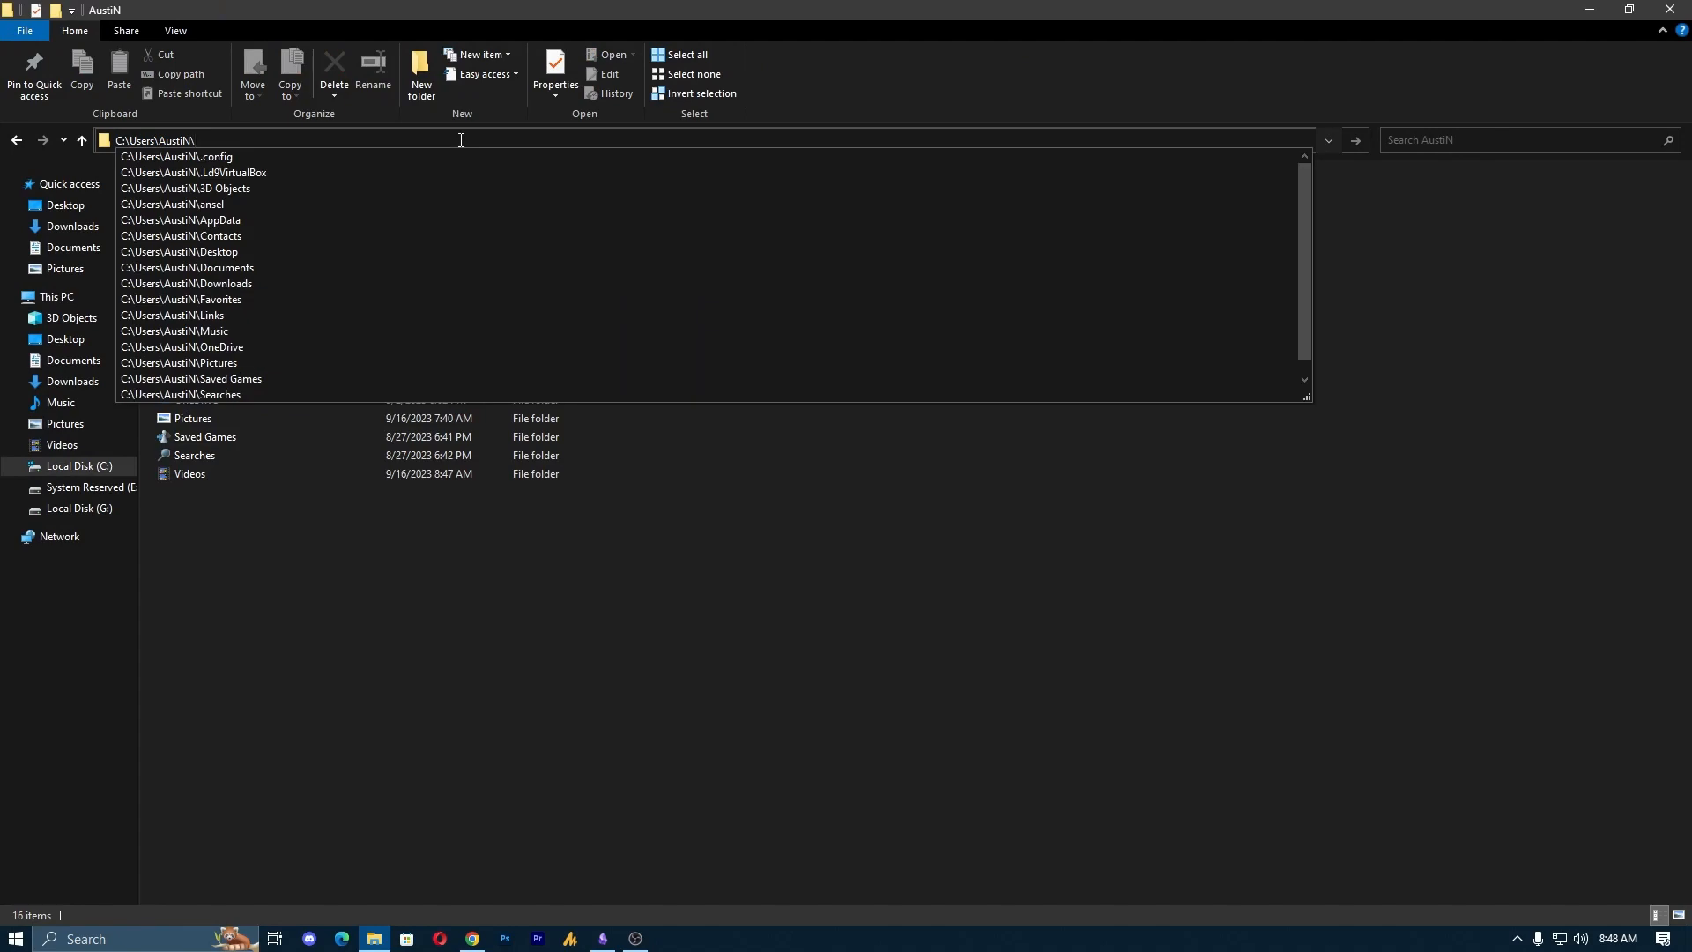
{"action": "type", "text": "AppData"}
{"action": "key", "text": "Return"}
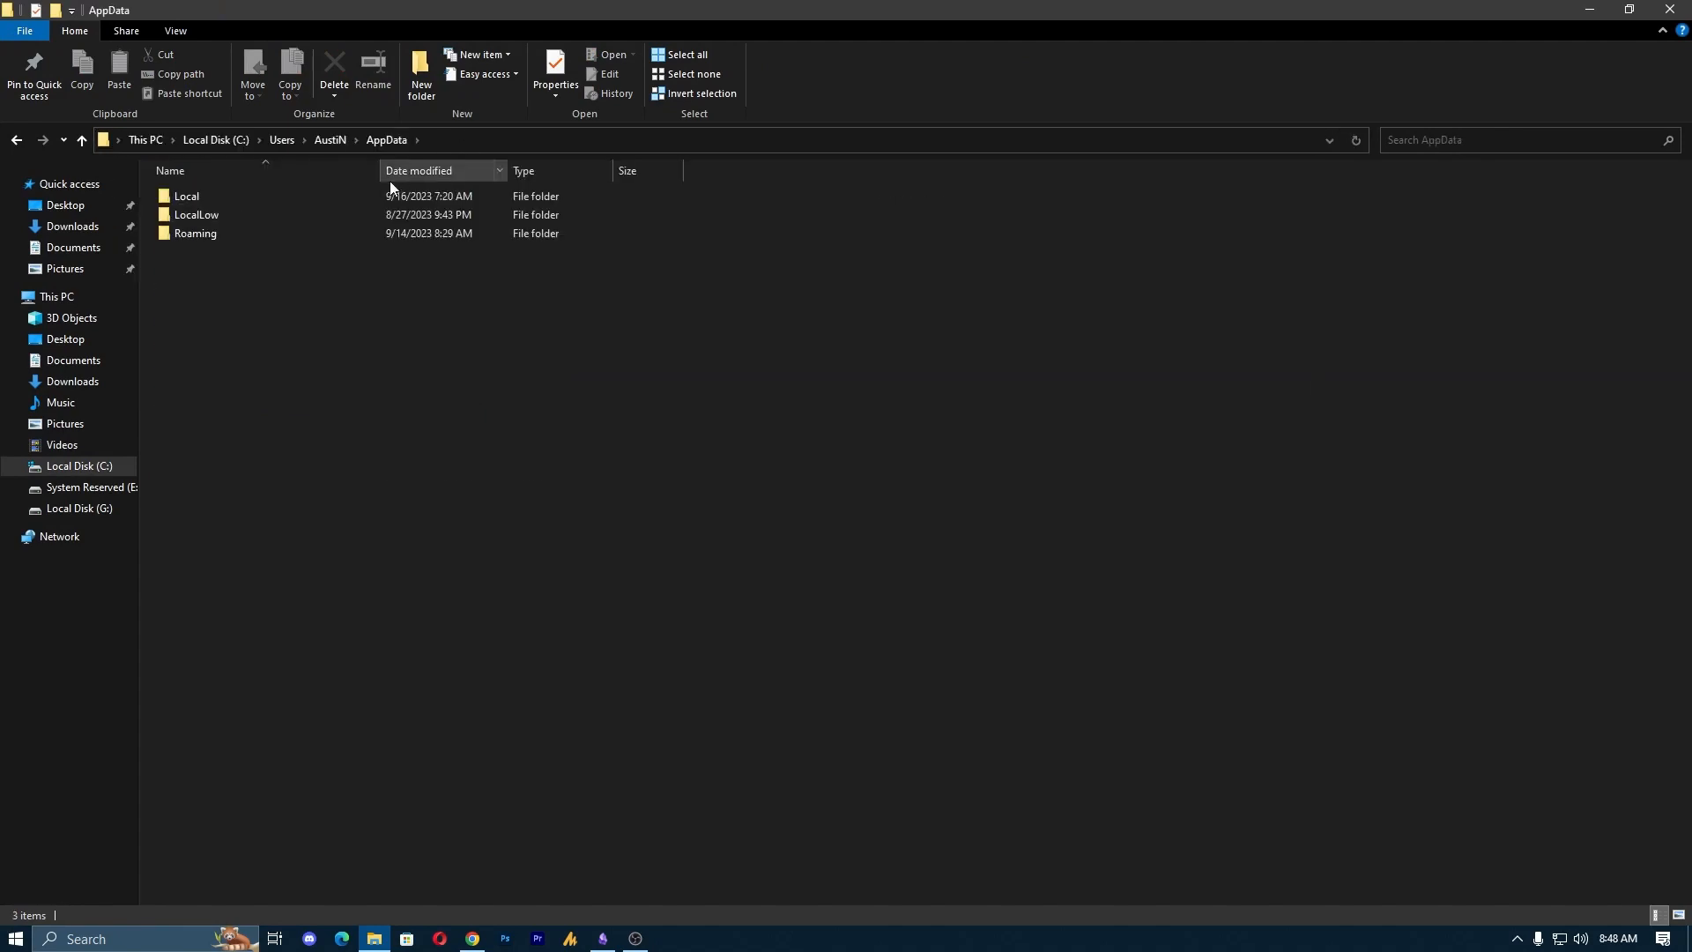
- Open the Config folder under Local\VALORANT\Saved
{"action": "double_click", "coordinate": [288, 197]}
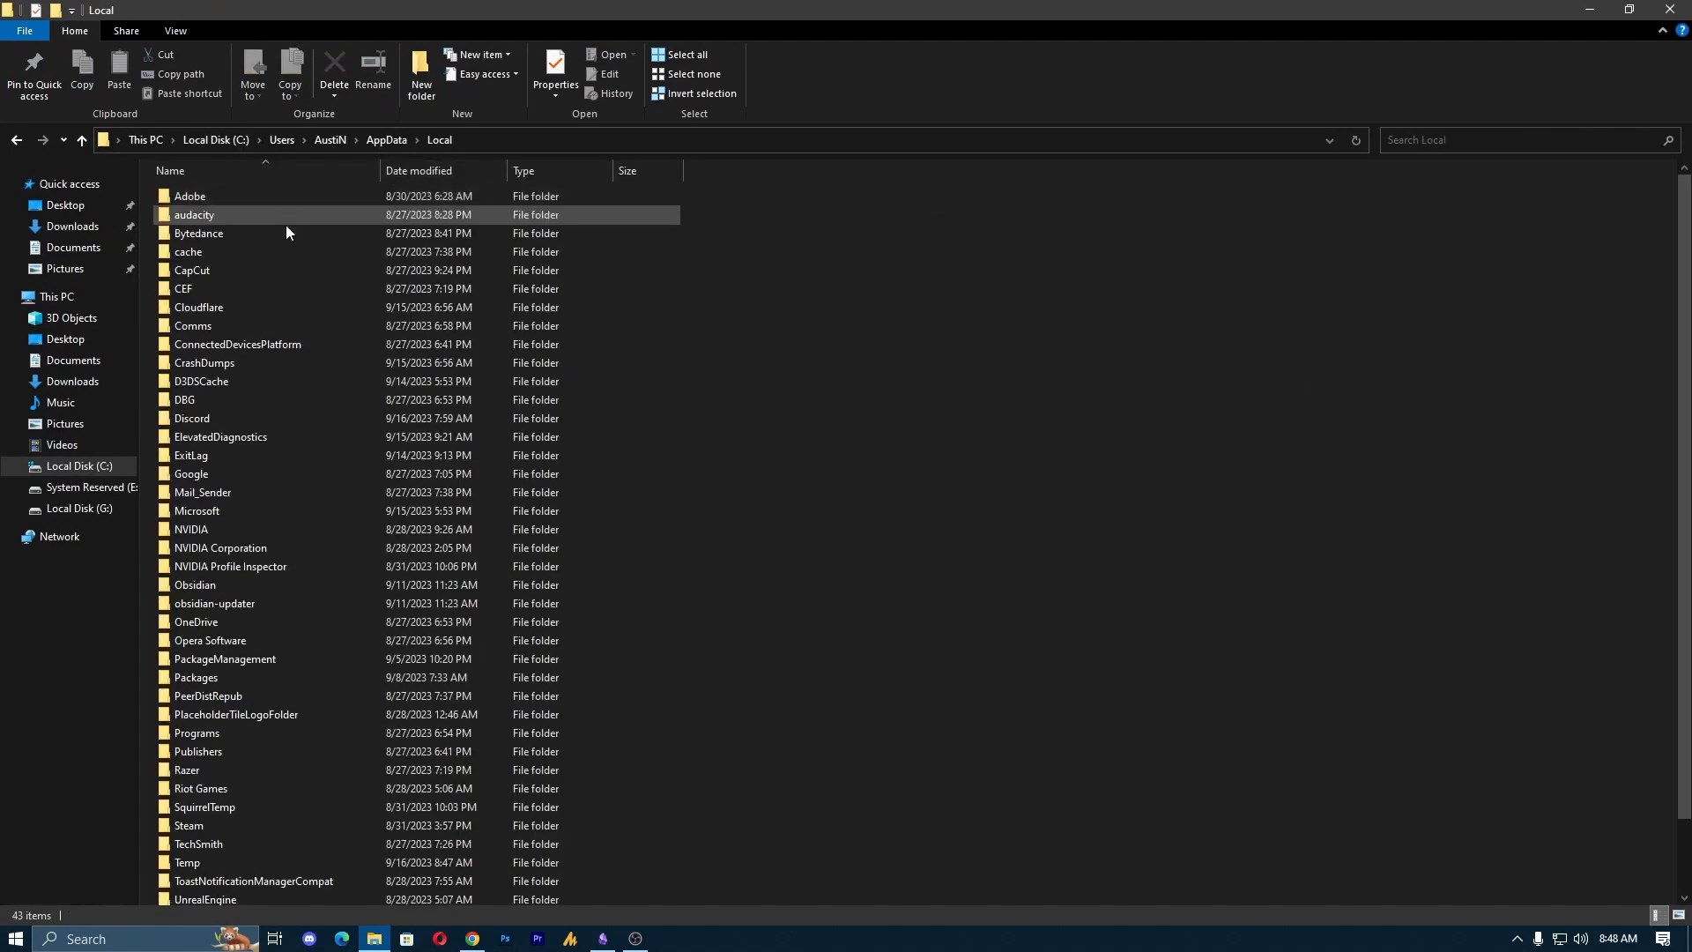
{"action": "left_click", "coordinate": [282, 663]}
{"action": "scroll", "coordinate": [282, 663], "scroll_direction": "down", "scroll_amount": 2}
{"action": "left_click", "coordinate": [234, 841]}
{"action": "double_click", "coordinate": [234, 841]}
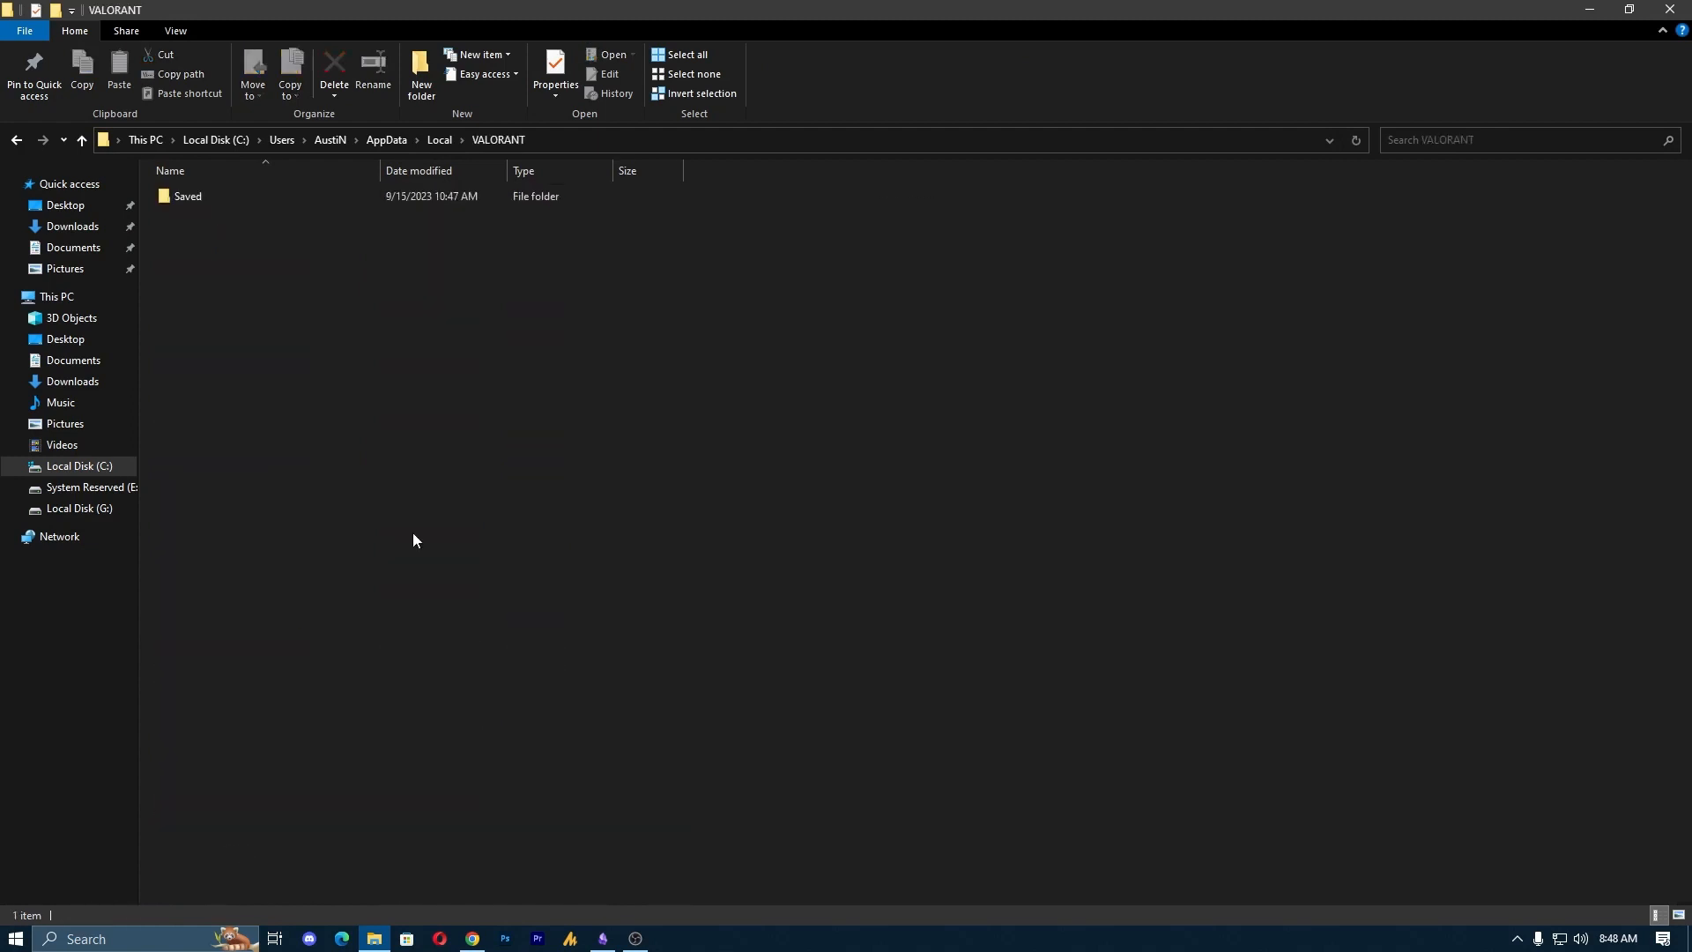
{"action": "double_click", "coordinate": [257, 197]}
{"action": "double_click", "coordinate": [250, 196]}
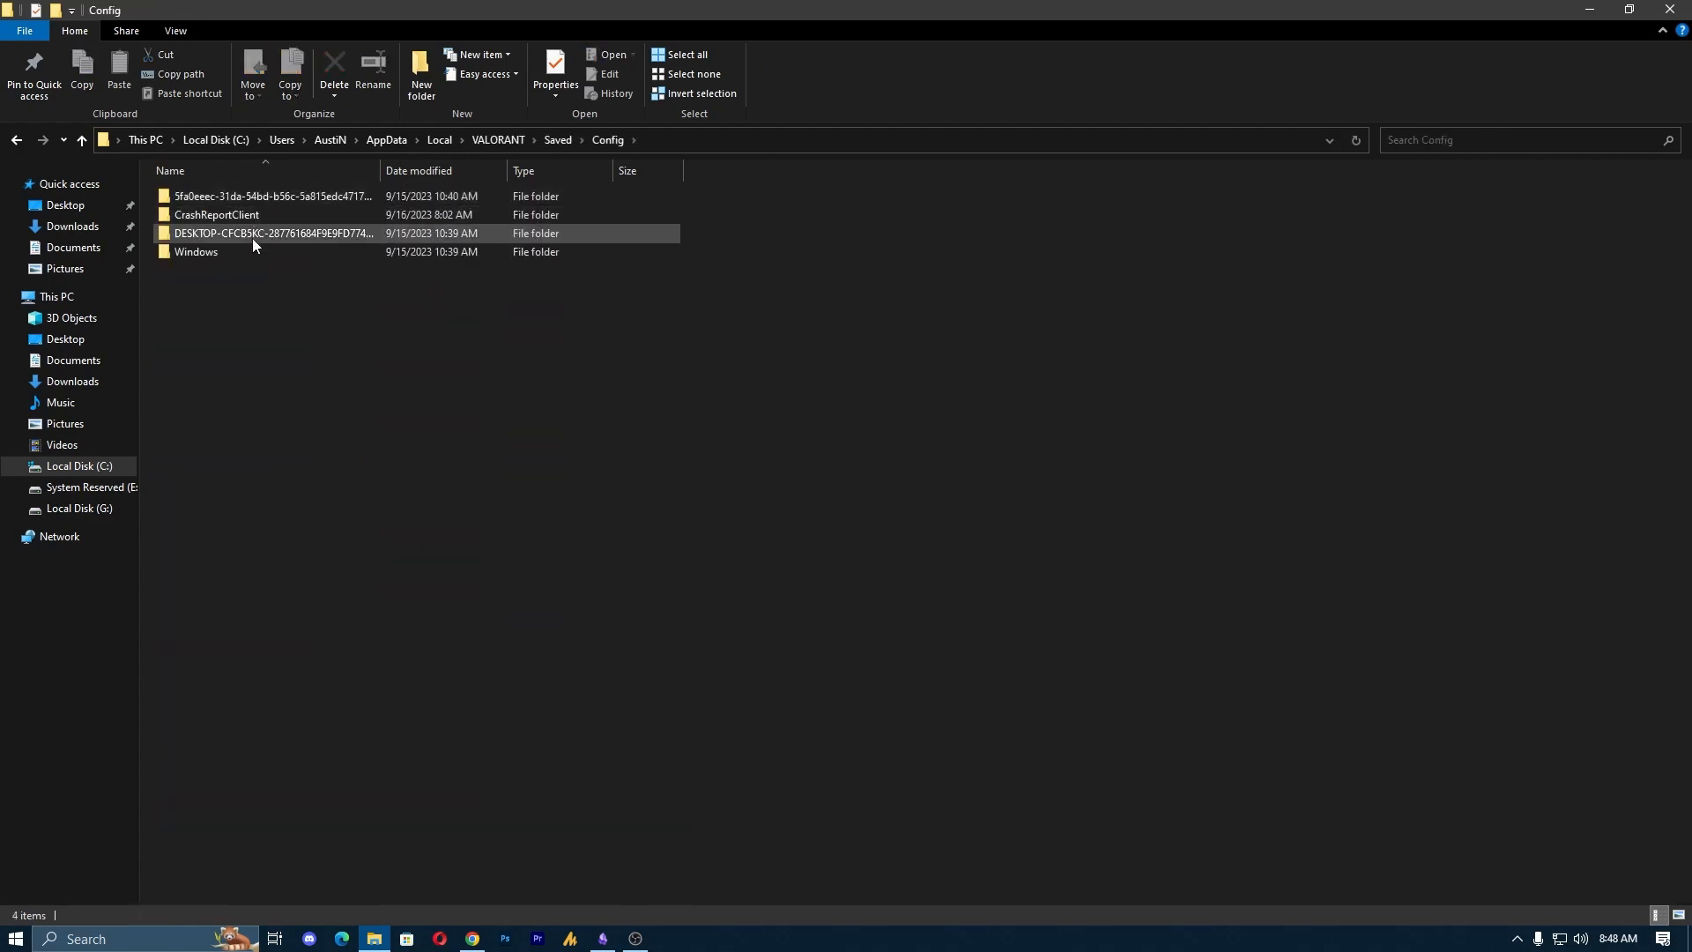
- Open the GameUserSettings file from the Windows folder inside the account-ID folder ending in "-eu"
{"action": "left_click_drag", "start_coordinate": [300, 371], "coordinate": [250, 220]}
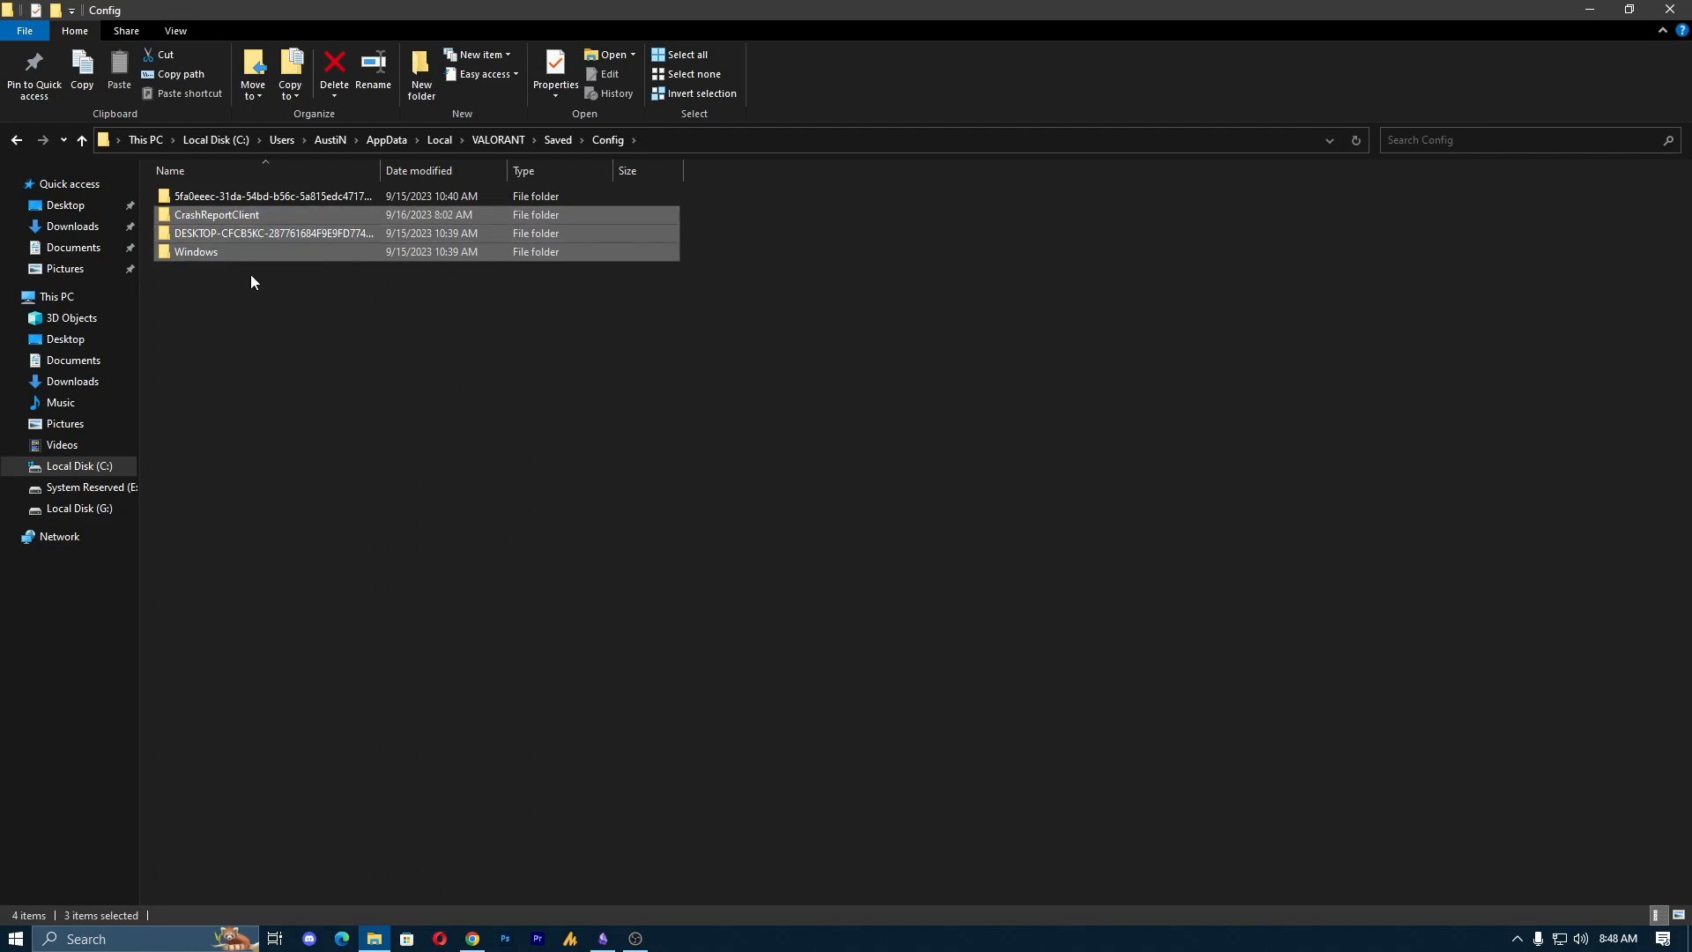
{"action": "left_click", "coordinate": [222, 196]}
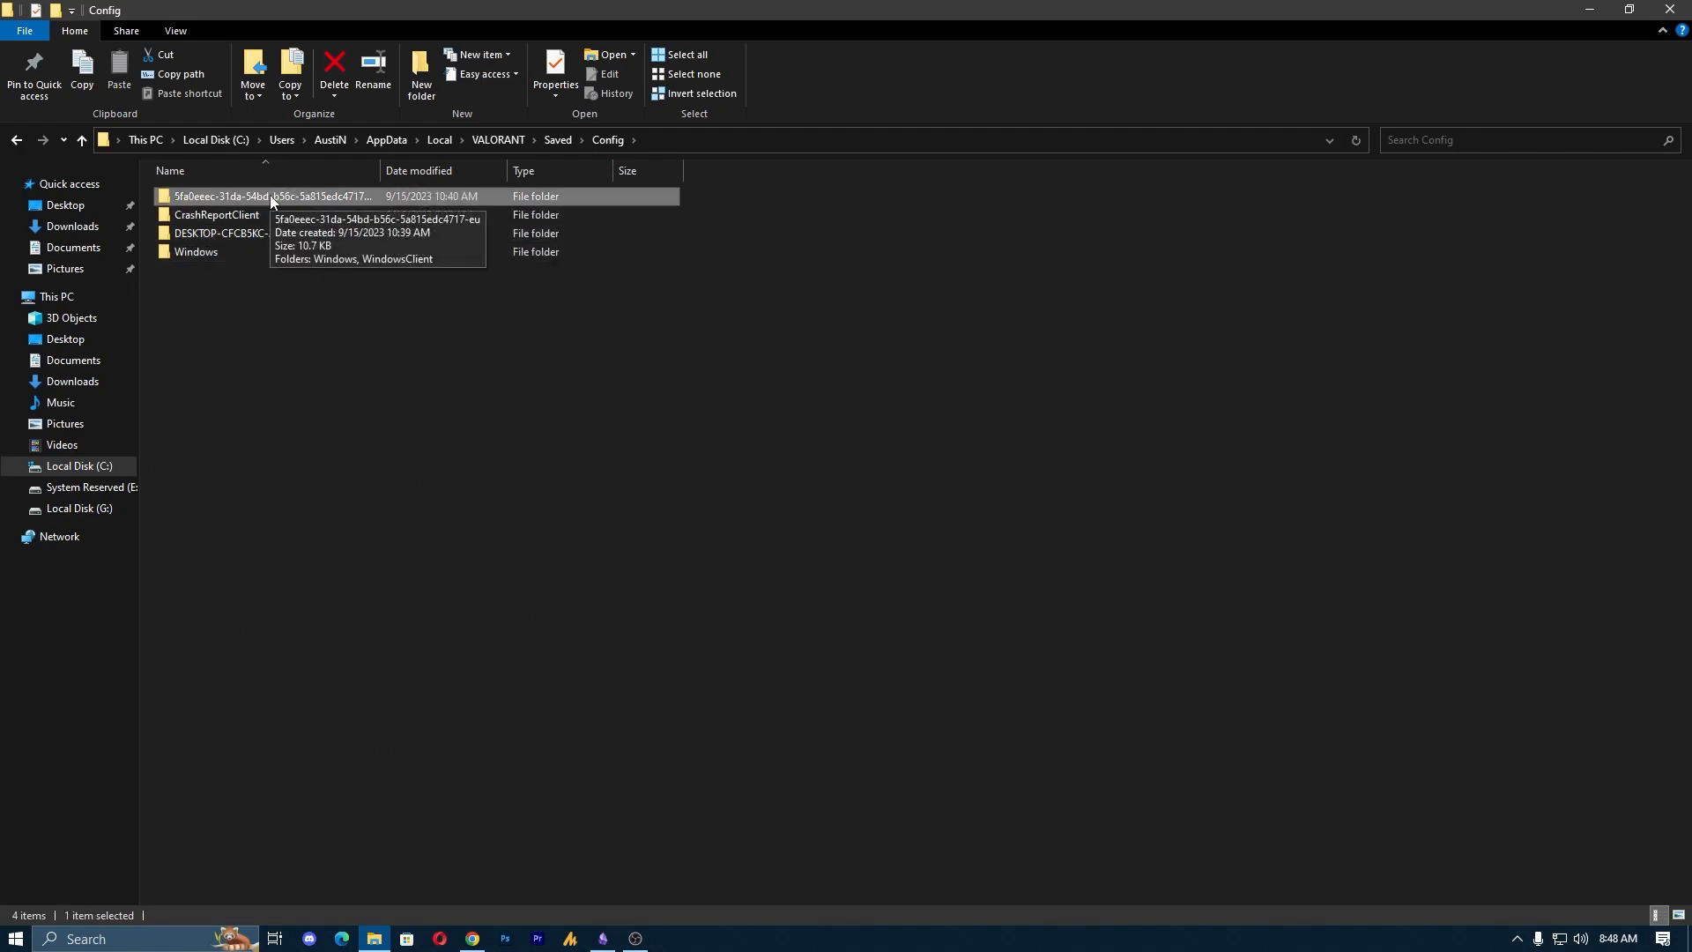
{"action": "double_click", "coordinate": [269, 194]}
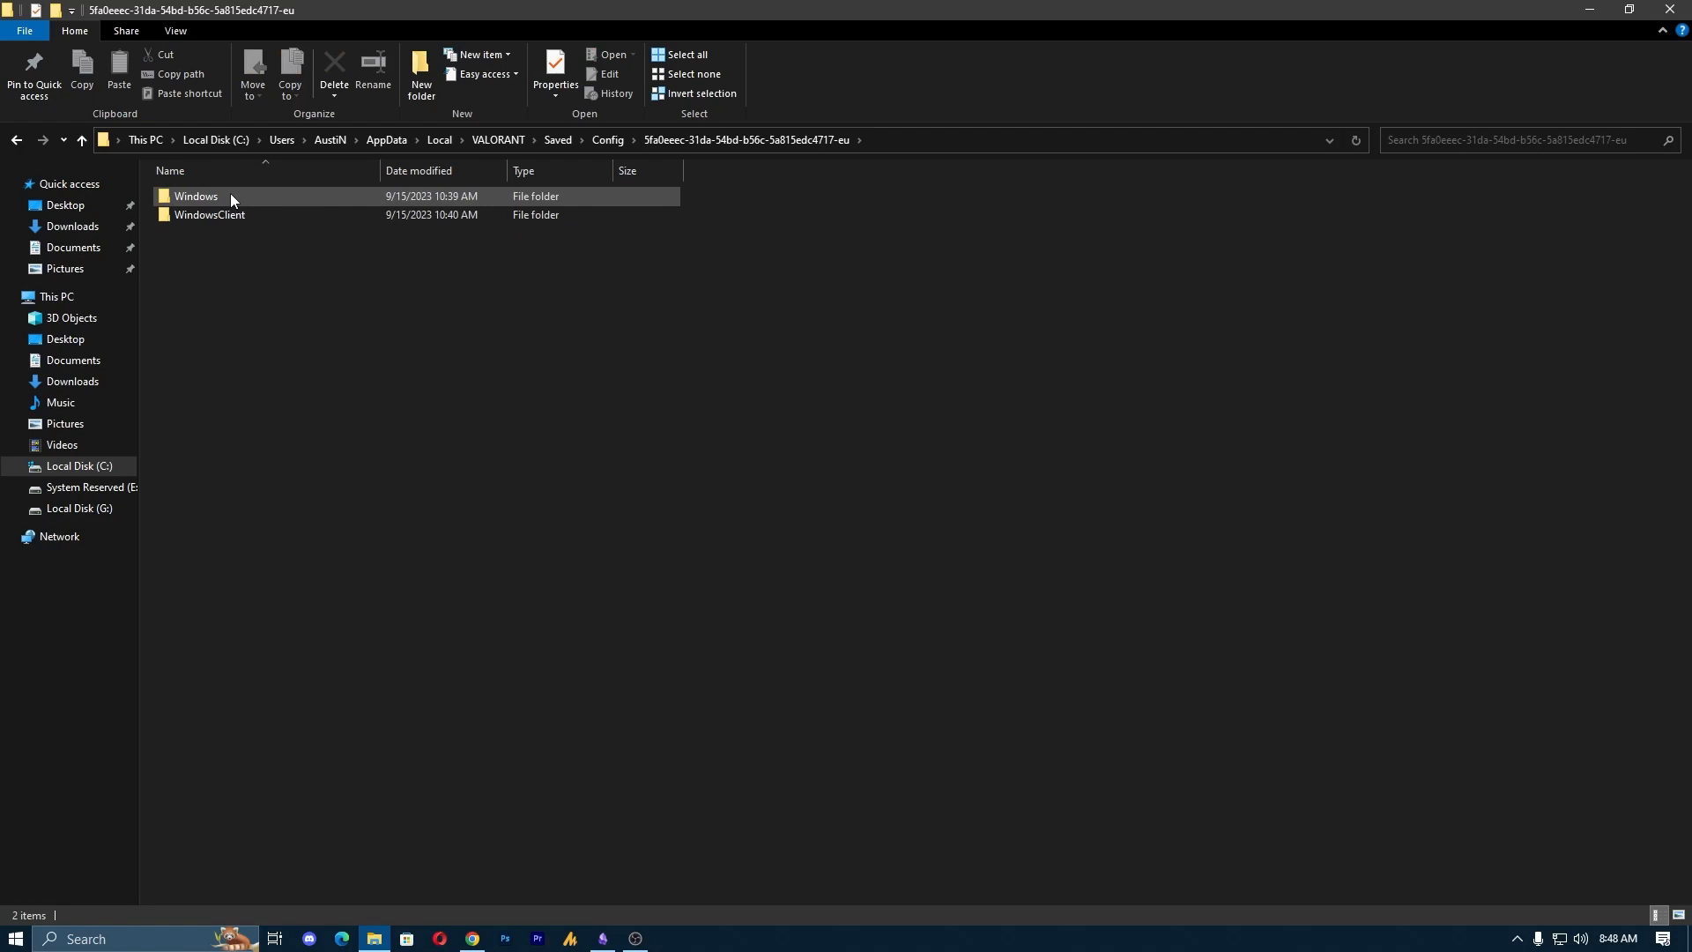
{"action": "double_click", "coordinate": [230, 193]}
{"action": "left_click", "coordinate": [256, 200]}
{"action": "double_click", "coordinate": [258, 204]}
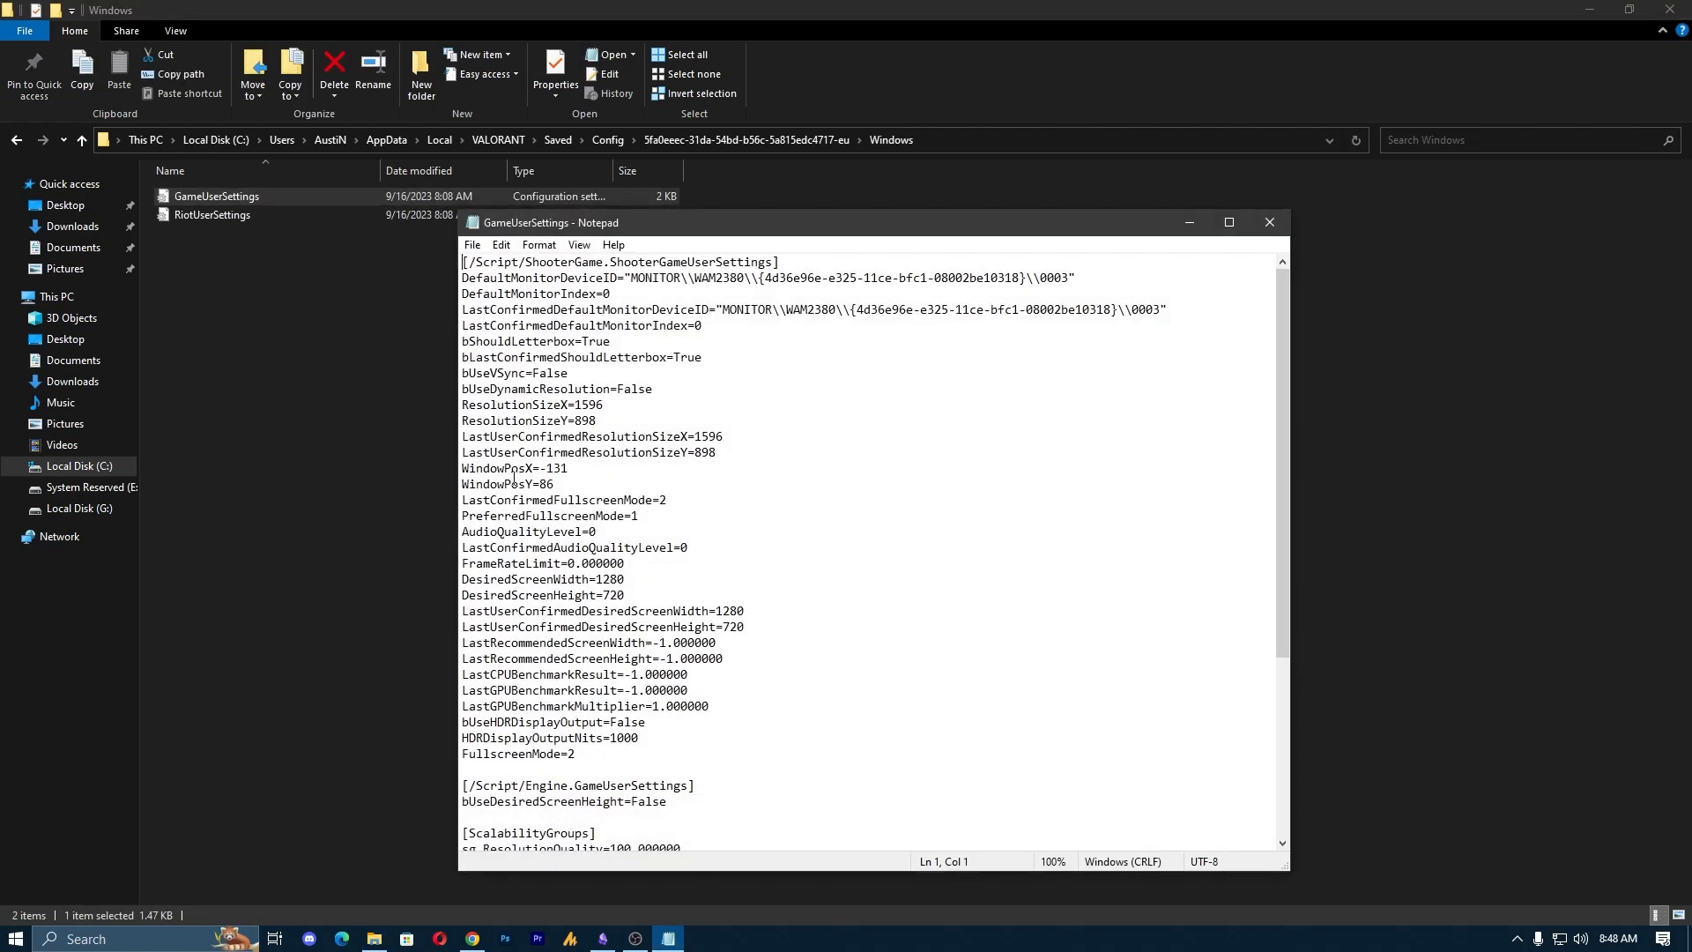
- Set sg.ResolutionQuality to 75.000000 in the ScalabilityGroups section
{"action": "scroll", "coordinate": [802, 714], "scroll_direction": "down", "scroll_amount": 5}
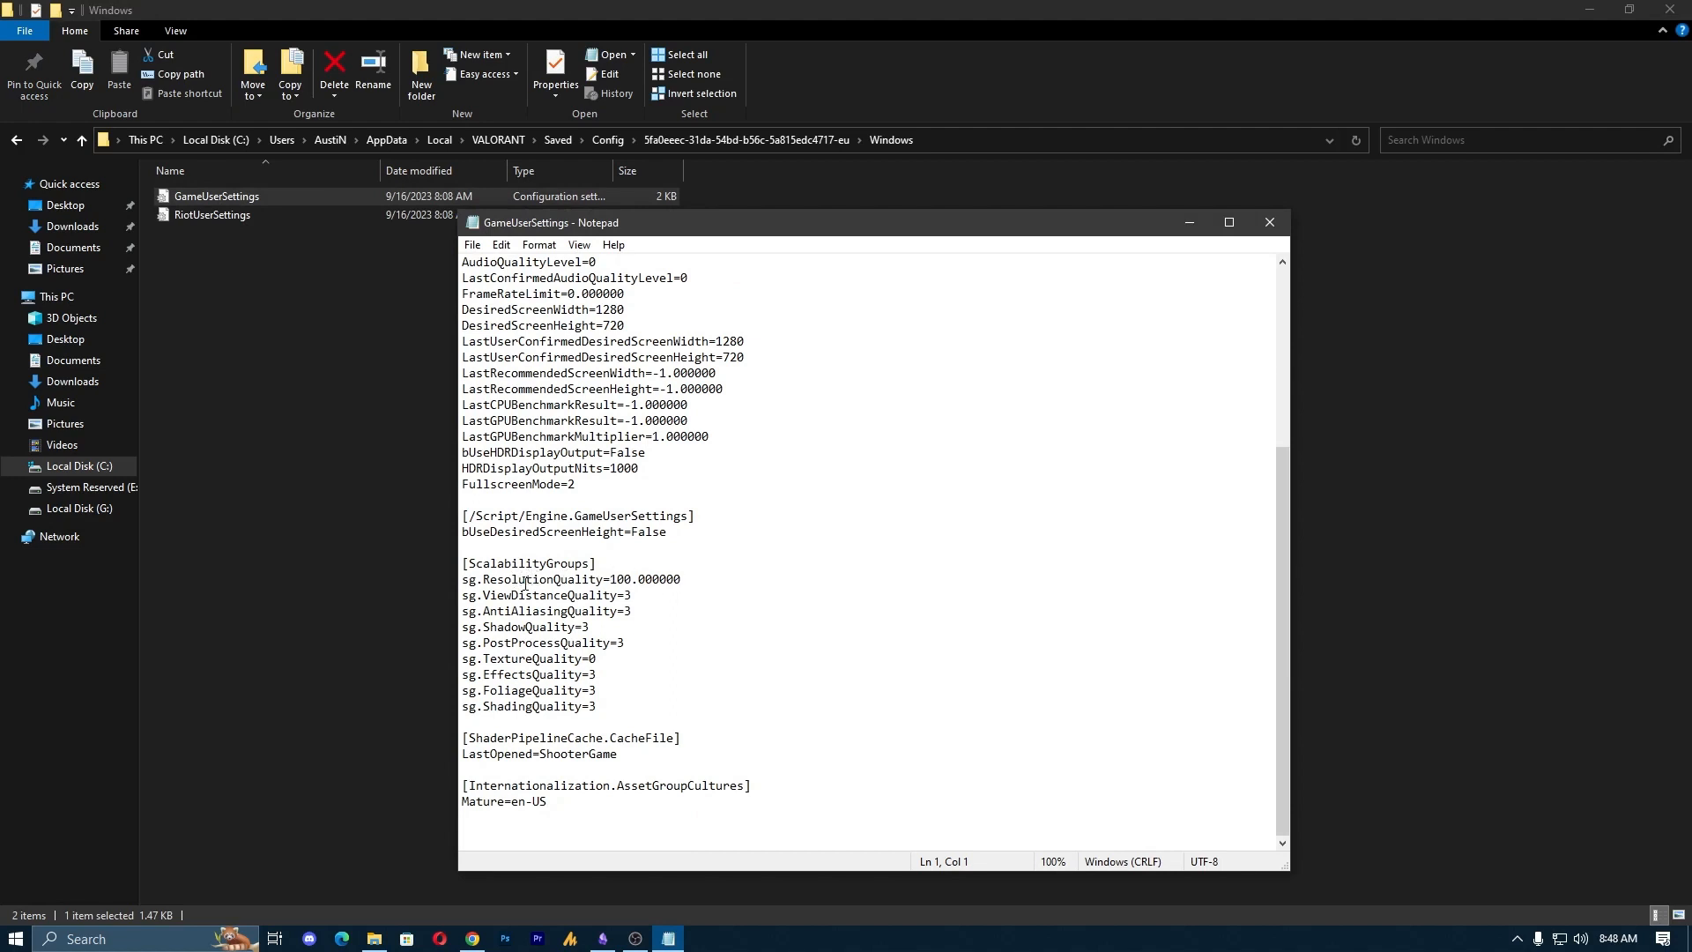
{"action": "left_click_drag", "start_coordinate": [612, 578], "coordinate": [633, 579]}
{"action": "type", "text": "75"}
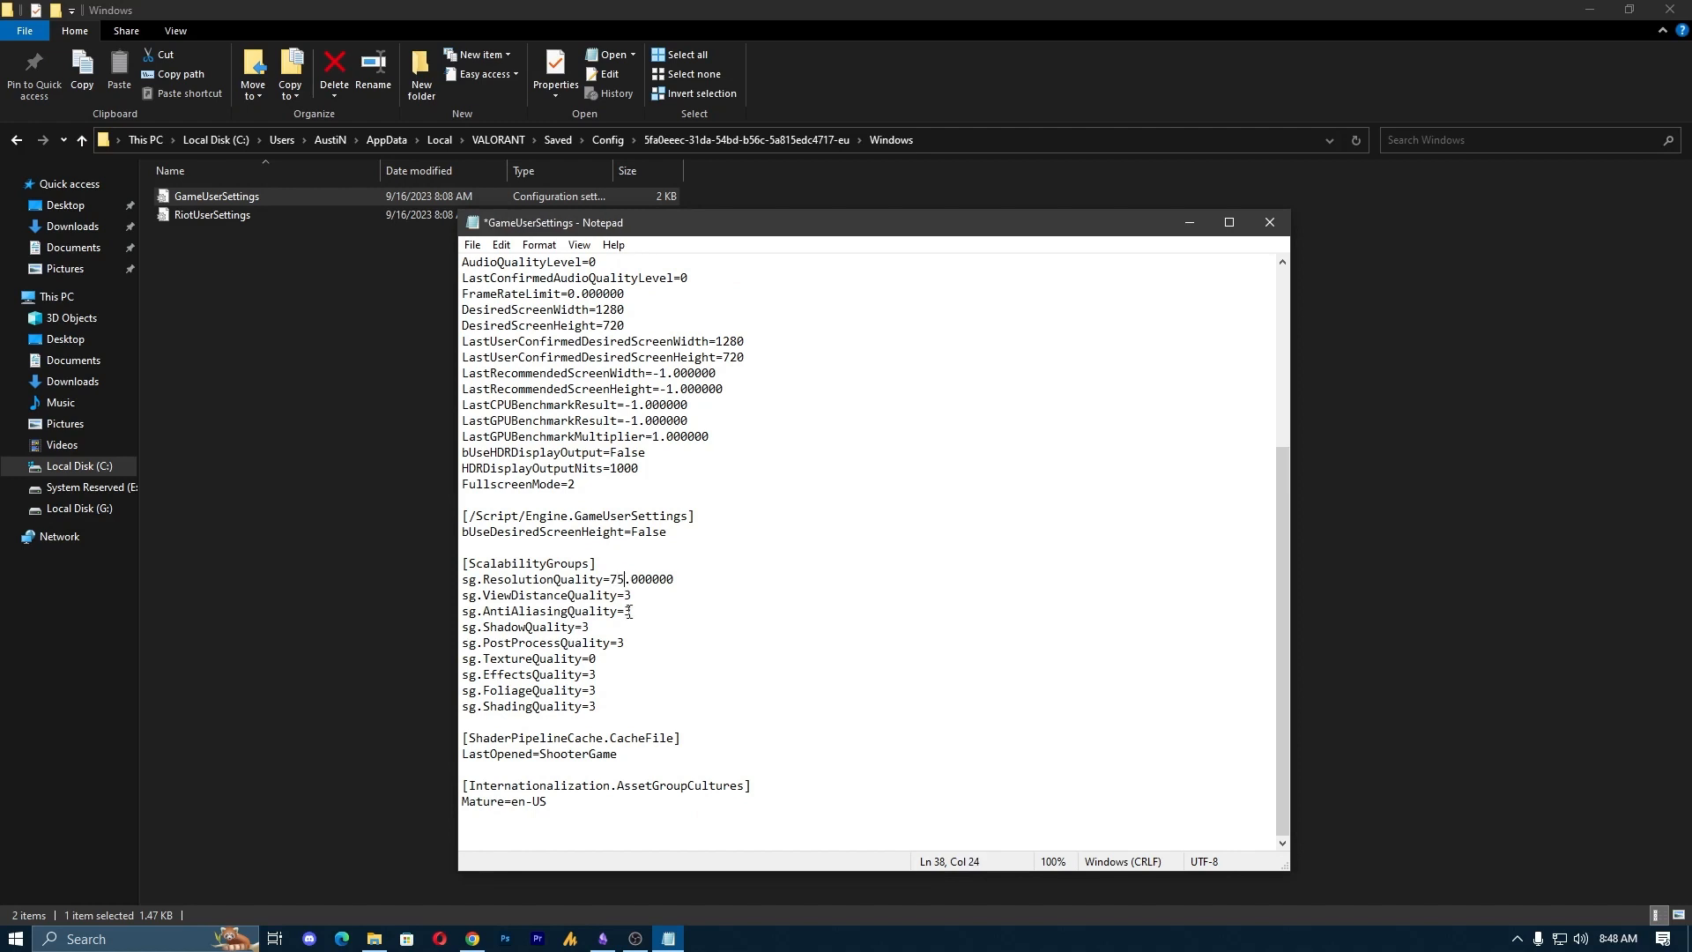
- Set all remaining ScalabilityGroups quality values, from view distance to shading, to 0, then save and close the file
{"action": "left_click_drag", "start_coordinate": [625, 596], "coordinate": [604, 709]}
{"action": "type", "text": "00"}
{"action": "type", "text": "0"}
{"action": "type", "text": "0"}
{"action": "type", "text": "0"}
{"action": "type", "text": "00"}
{"action": "left_click", "coordinate": [472, 244]}
{"action": "left_click", "coordinate": [502, 323]}
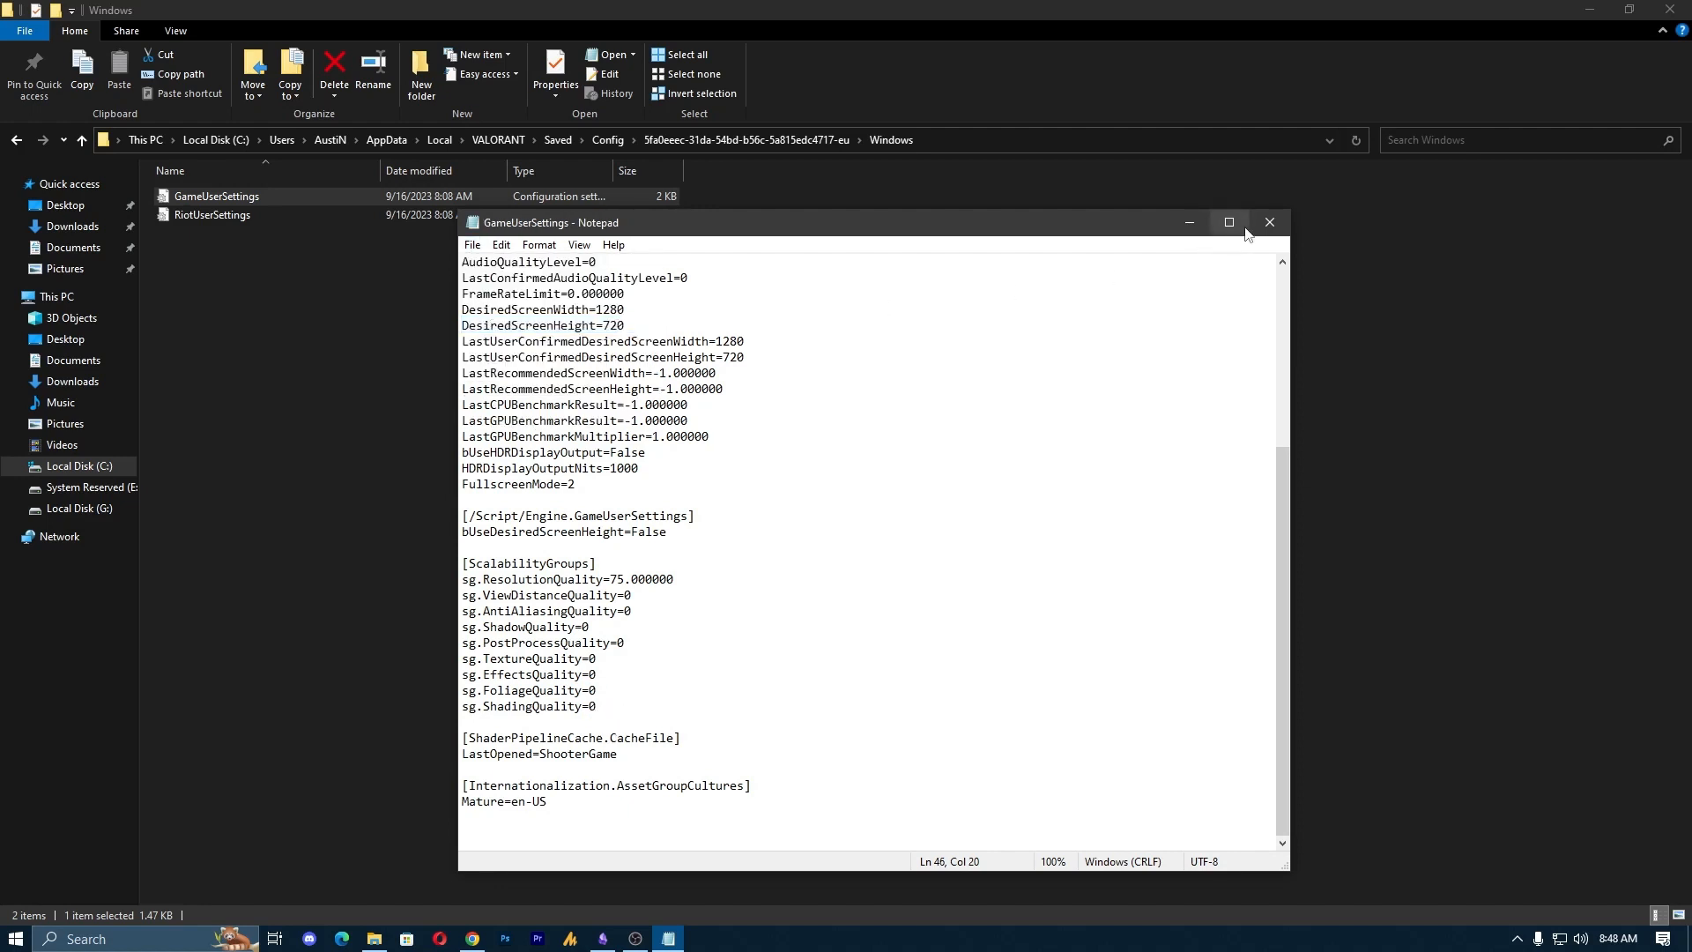
{"action": "left_click", "coordinate": [1251, 231]}
- Make the GameUserSettings file read-only in its properties and close the folder window
{"action": "right_click", "coordinate": [229, 191]}
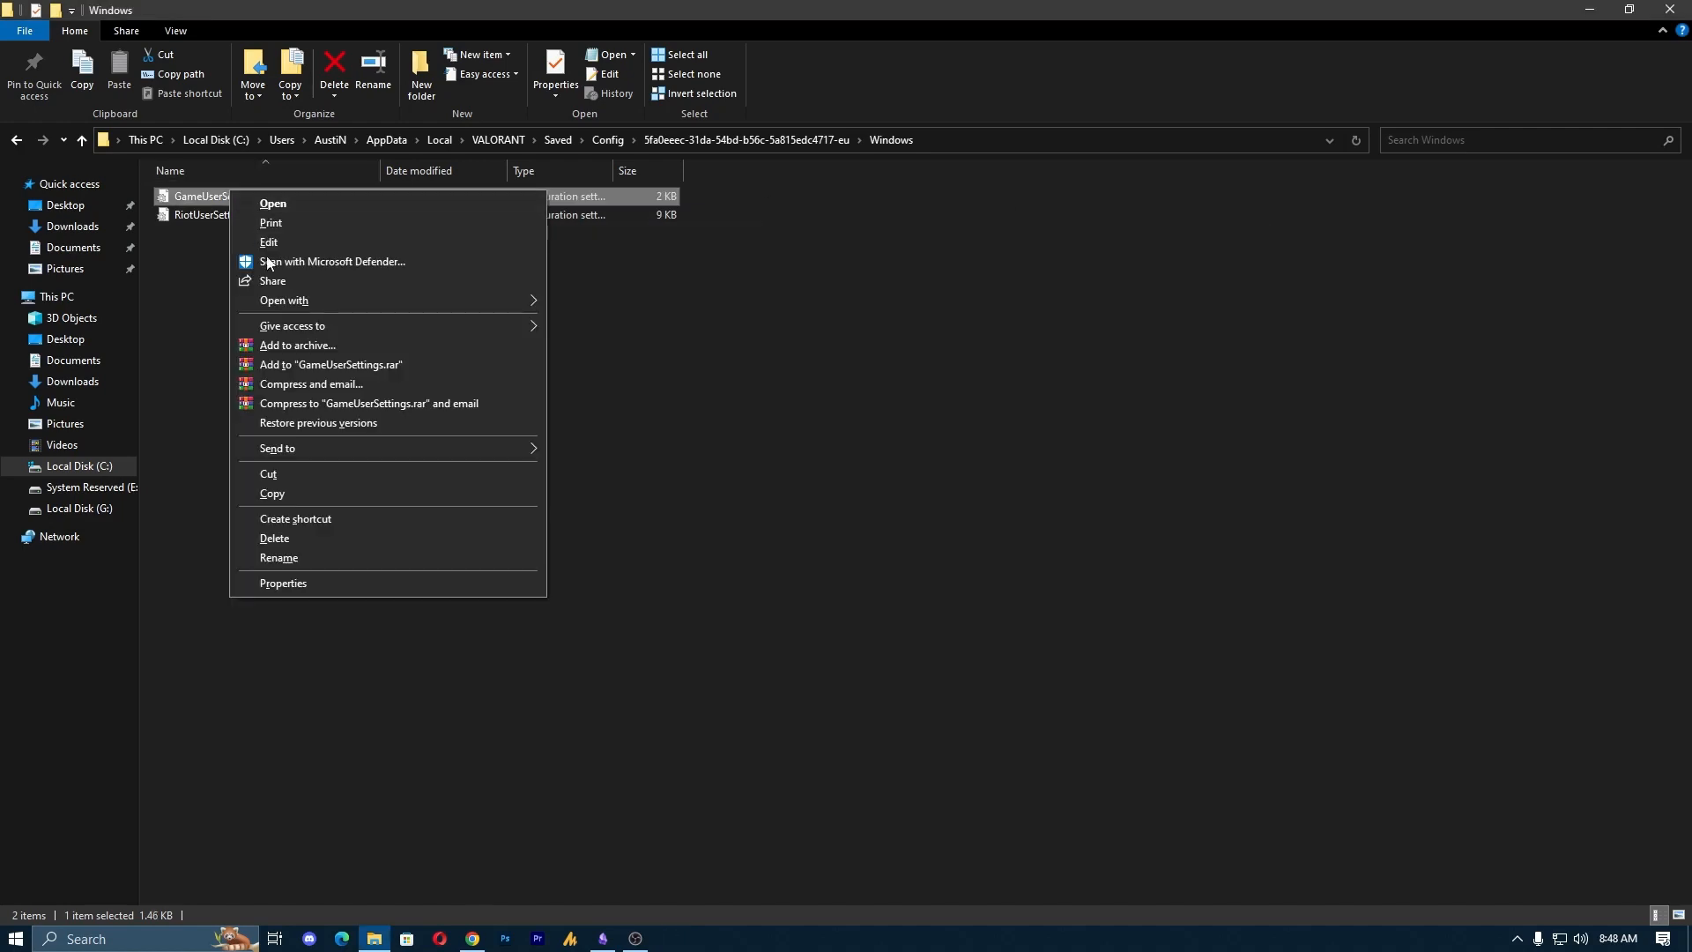
{"action": "left_click", "coordinate": [303, 587]}
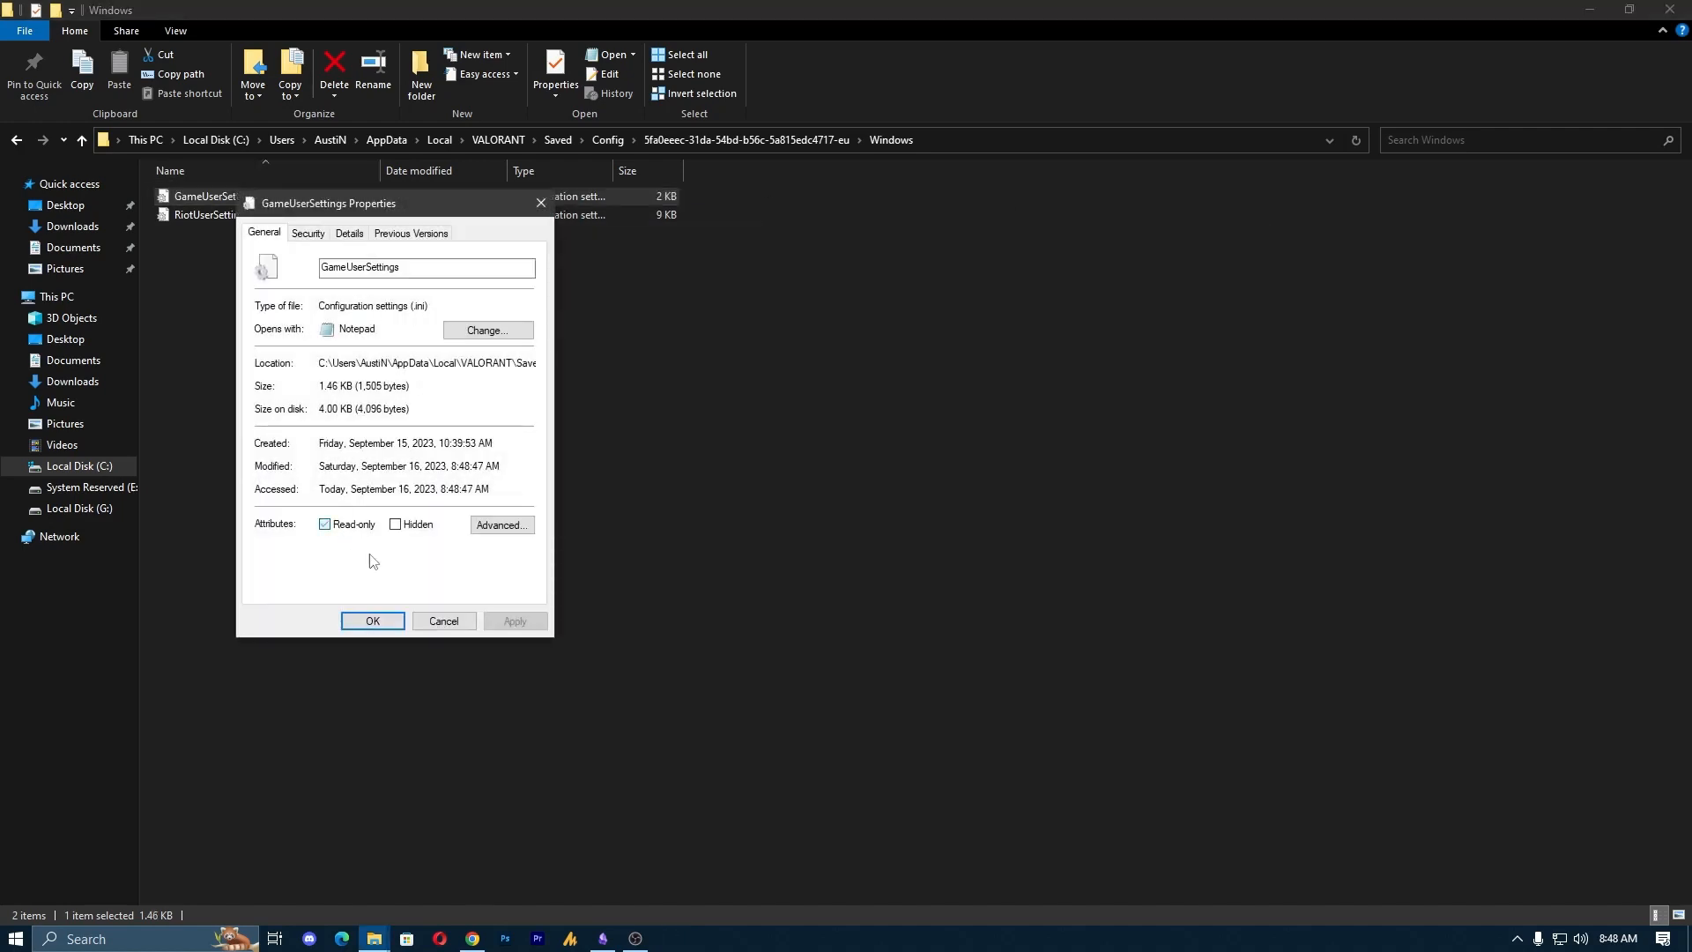
{"action": "left_click", "coordinate": [370, 621]}
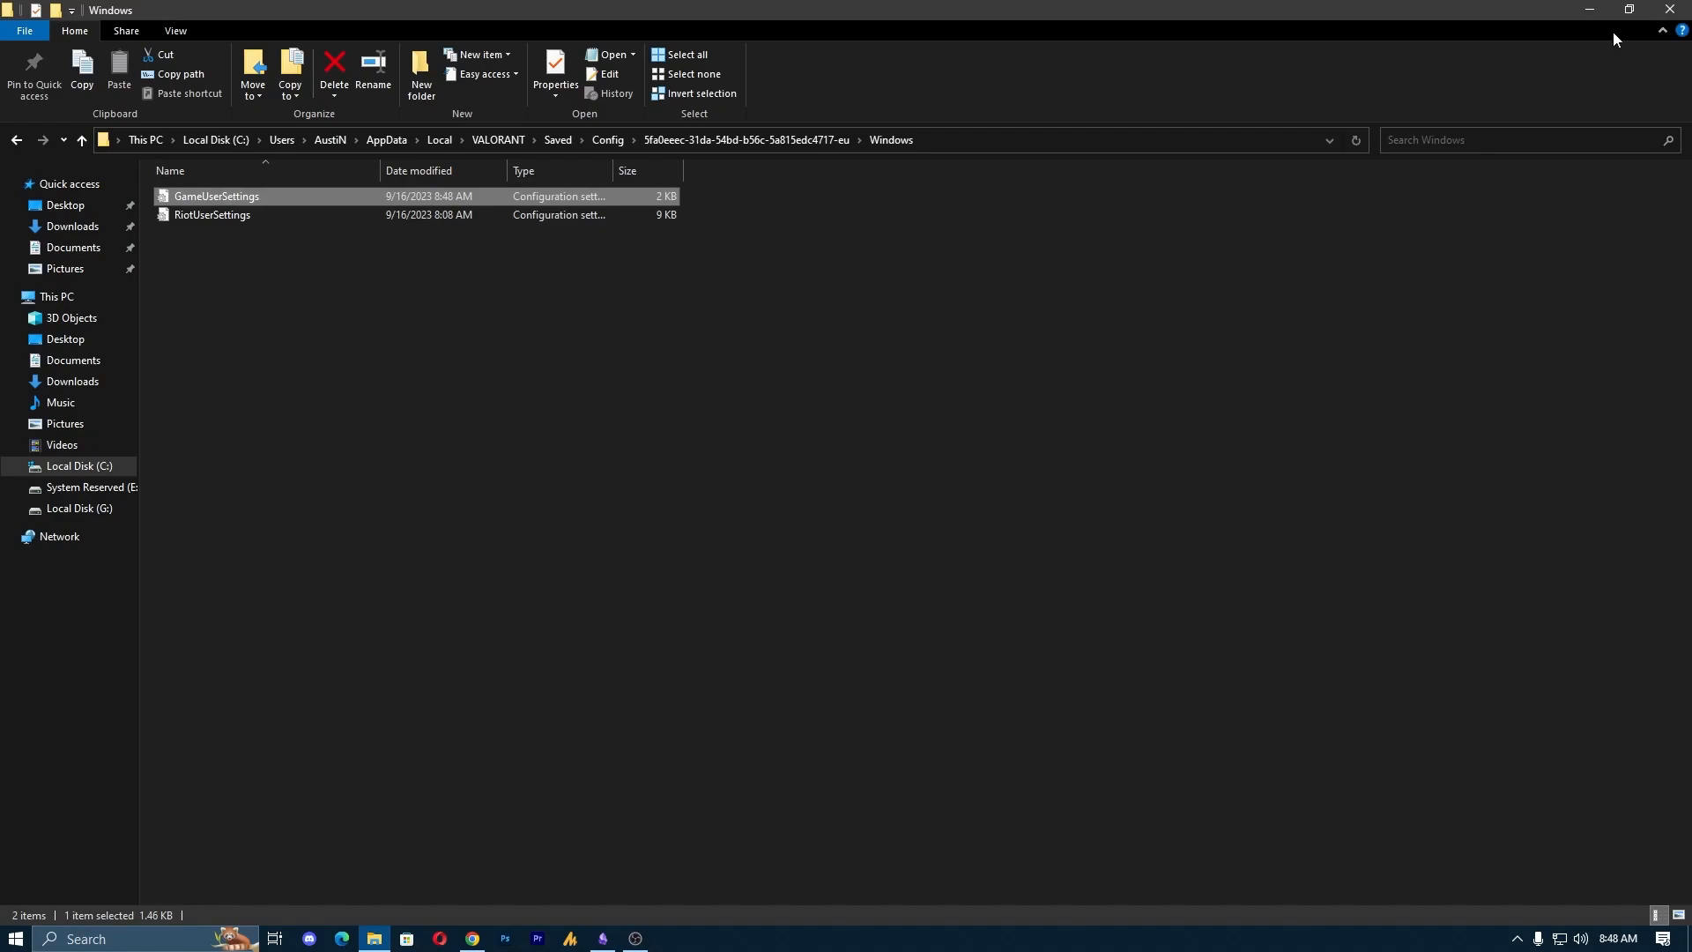
{"action": "left_click", "coordinate": [1669, 9]}
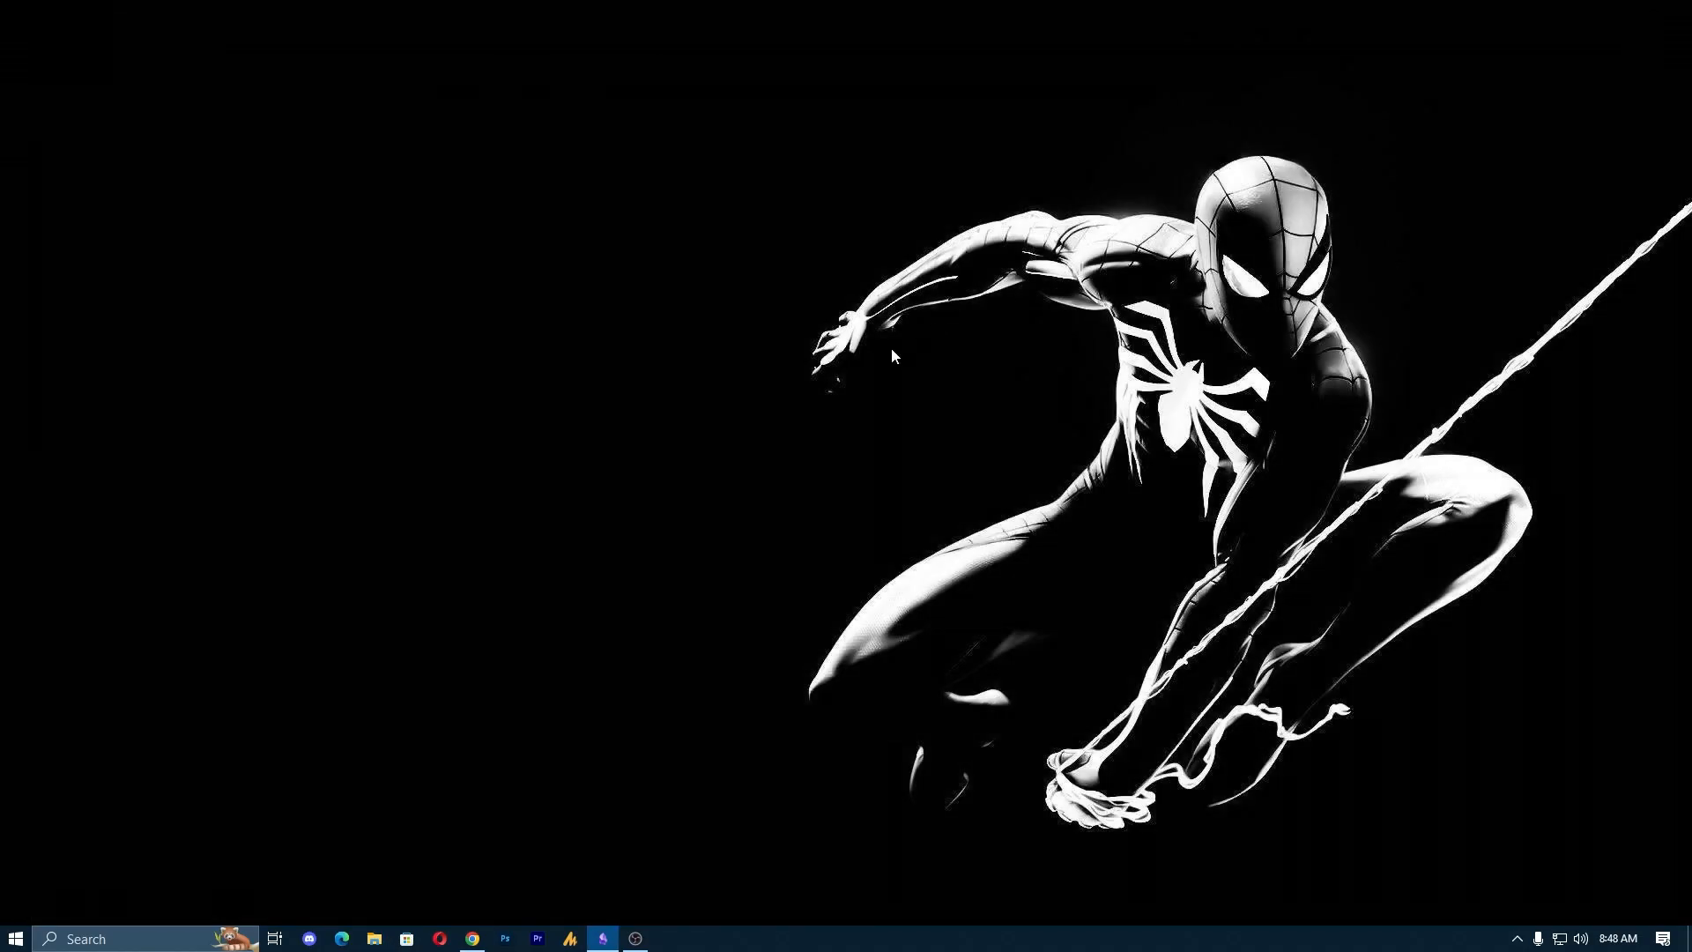
- Select the VALORANT application in the Riot Games\VALORANT\live folder on Local Disk (C:)
{"action": "left_click", "coordinate": [374, 938]}
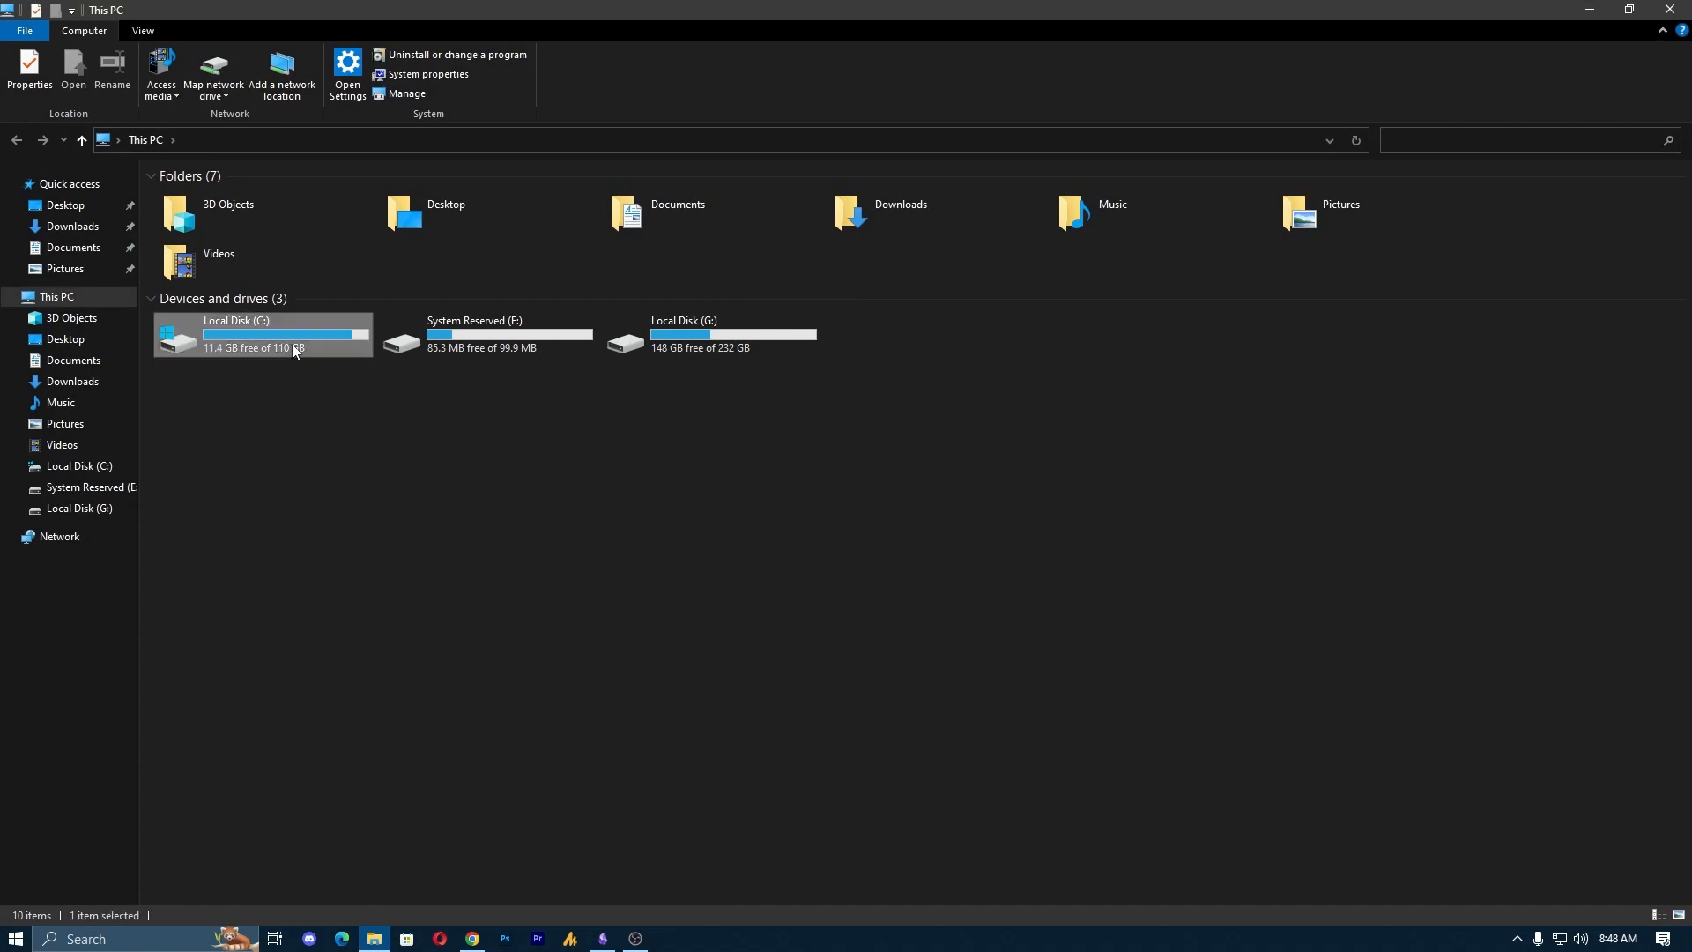
{"action": "double_click", "coordinate": [293, 344]}
{"action": "double_click", "coordinate": [234, 270]}
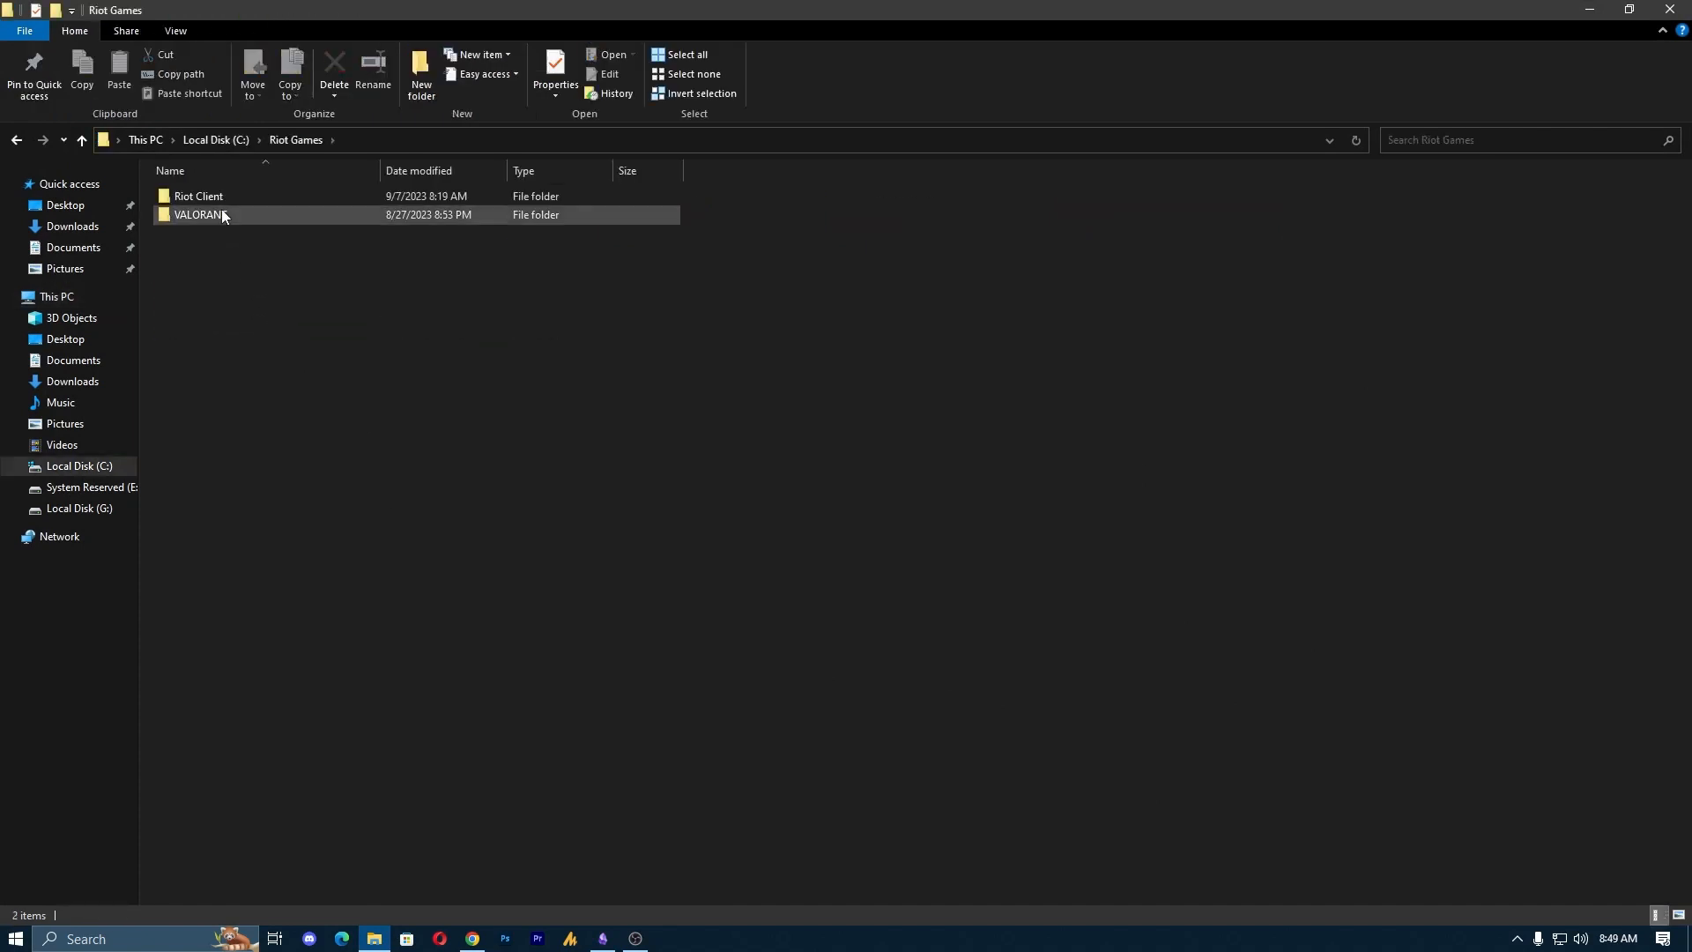
{"action": "double_click", "coordinate": [221, 208]}
{"action": "left_click", "coordinate": [198, 195]}
{"action": "double_click", "coordinate": [199, 196]}
{"action": "left_click", "coordinate": [221, 271]}
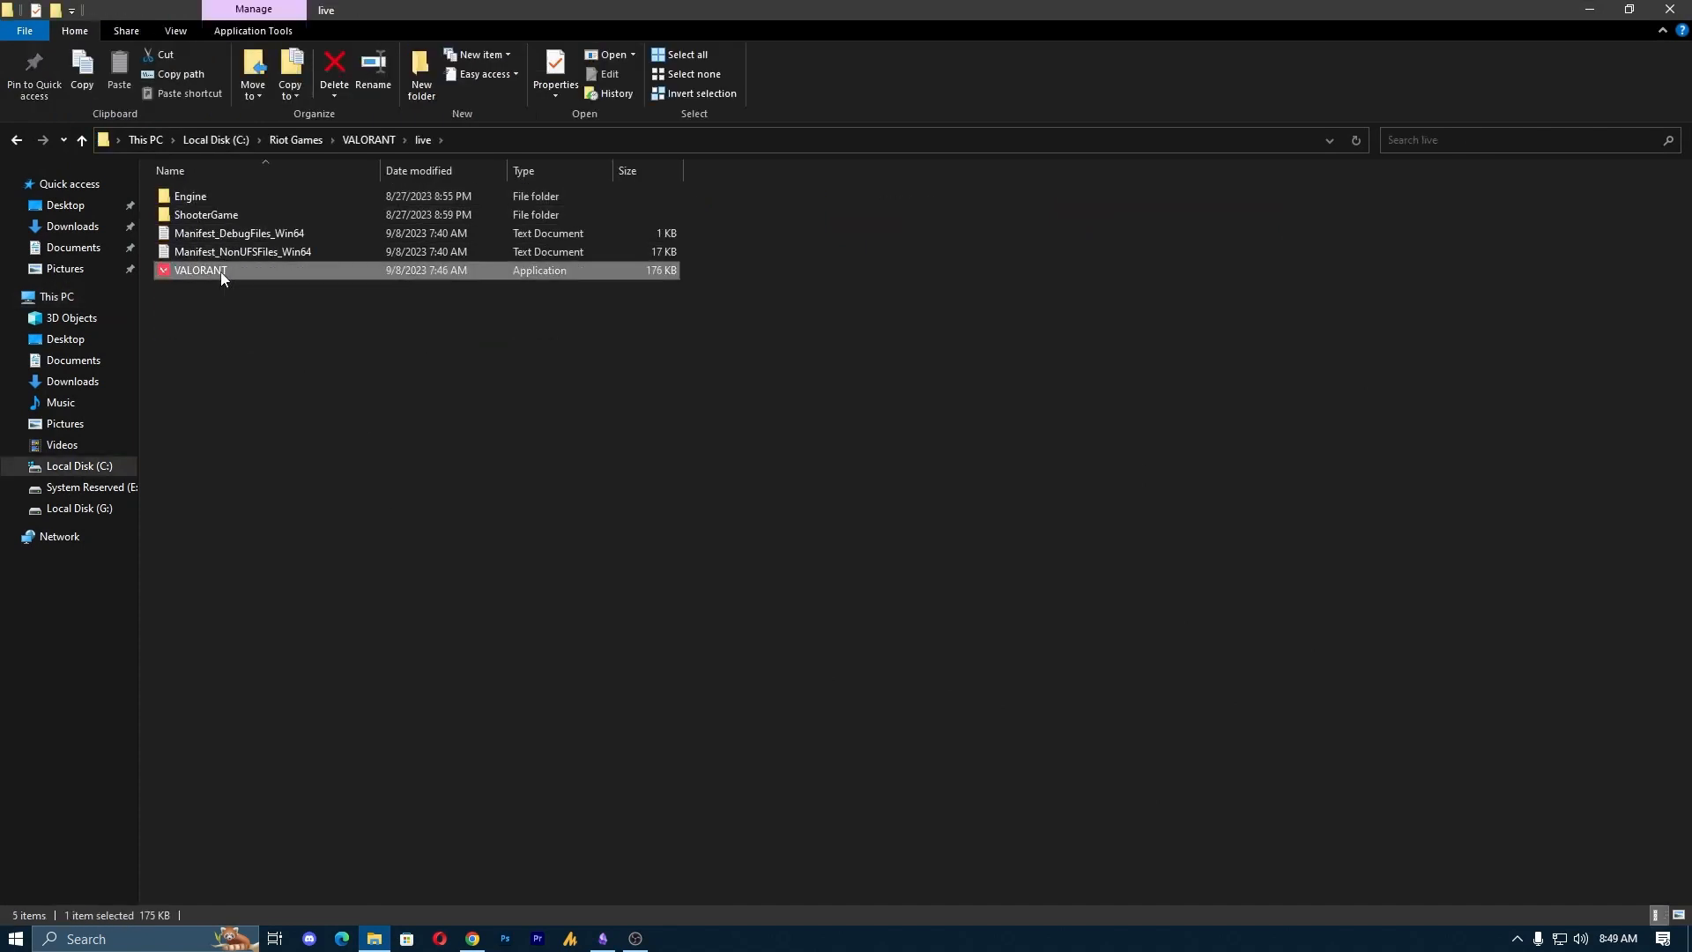
- Disable fullscreen optimizations for all users in the VALORANT application's compatibility properties
{"action": "right_click", "coordinate": [221, 270]}
{"action": "left_click", "coordinate": [325, 659]}
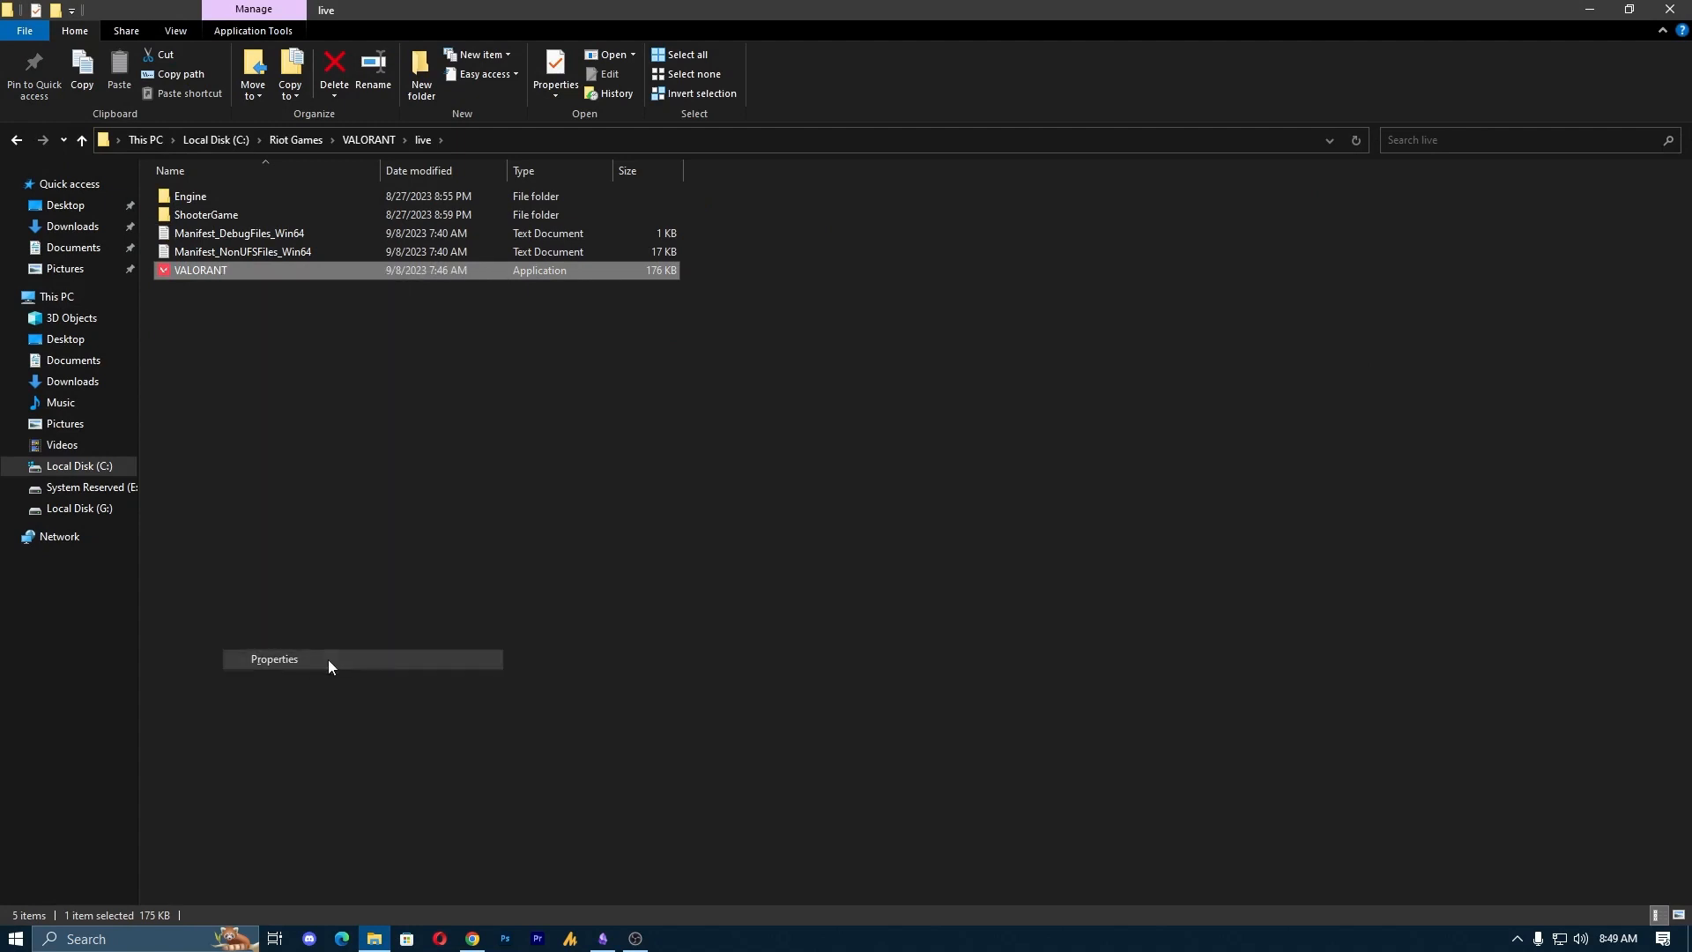
{"action": "left_click", "coordinate": [362, 334]}
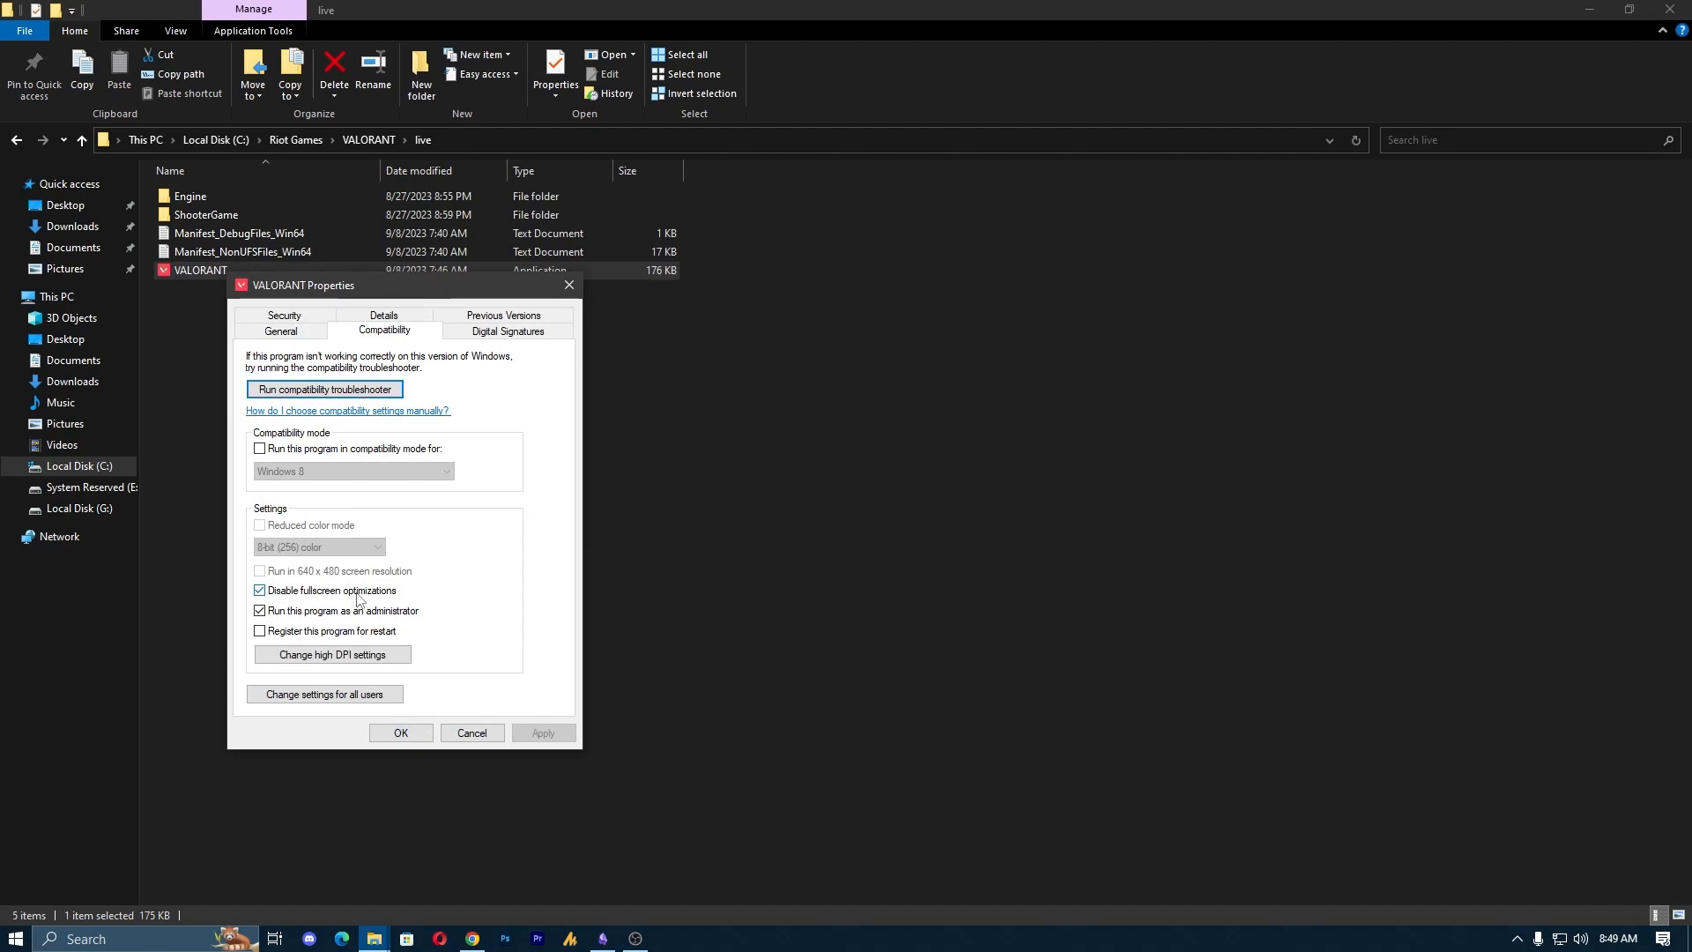
{"action": "left_click", "coordinate": [343, 696]}
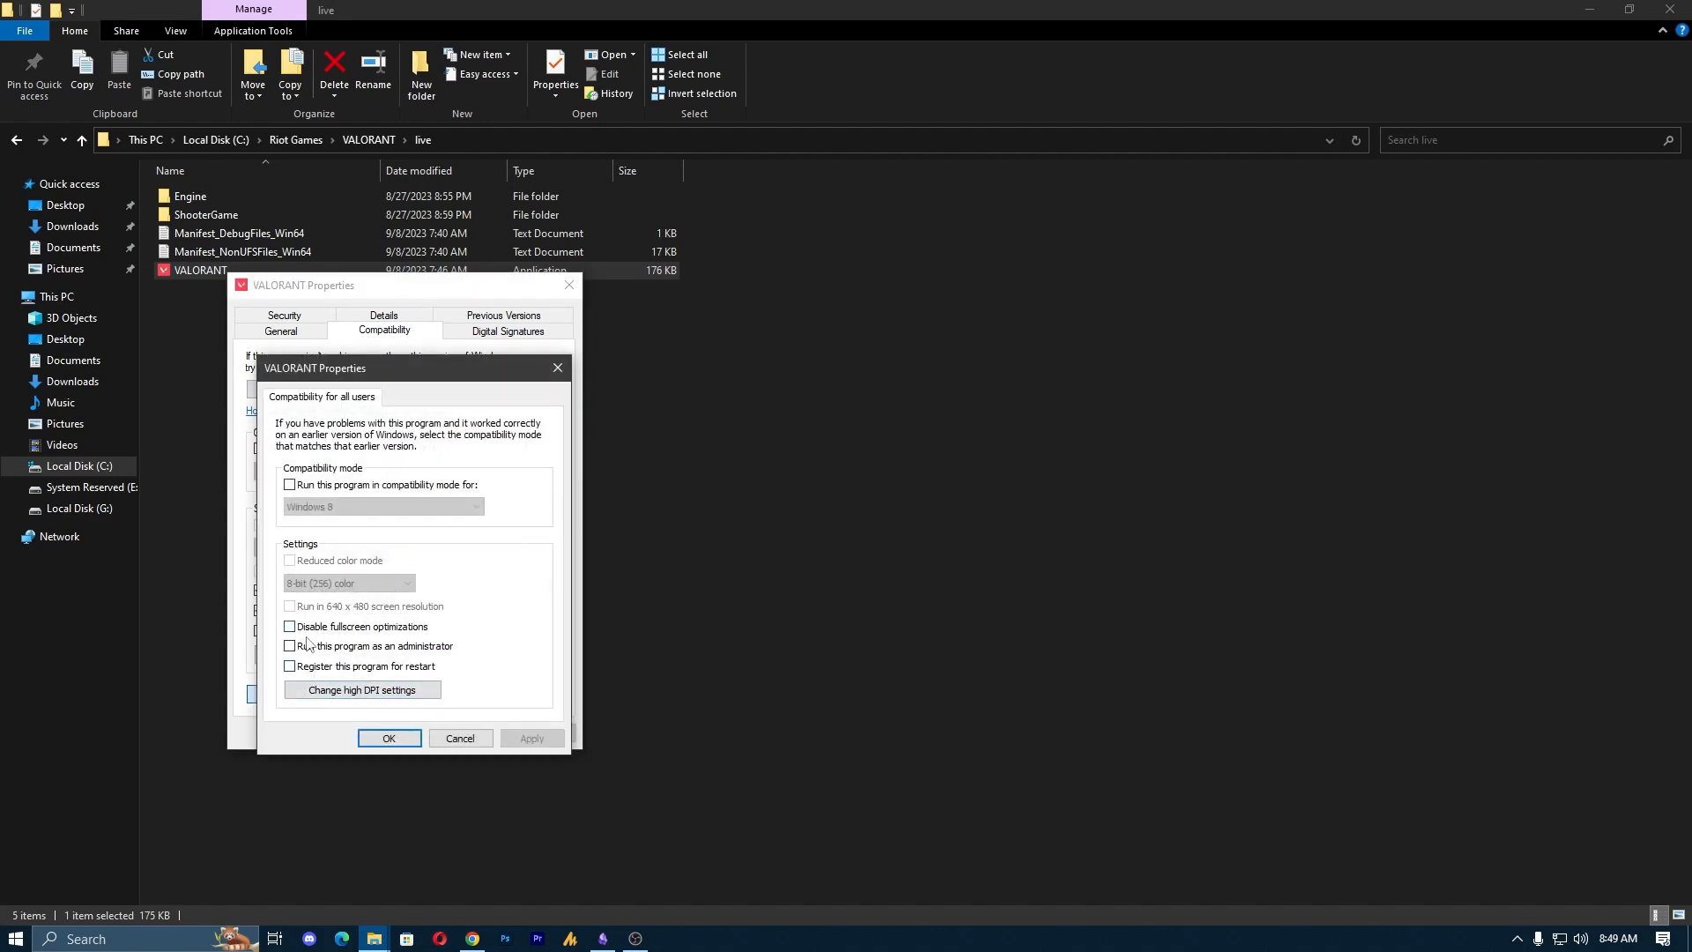
{"action": "left_click", "coordinate": [308, 627]}
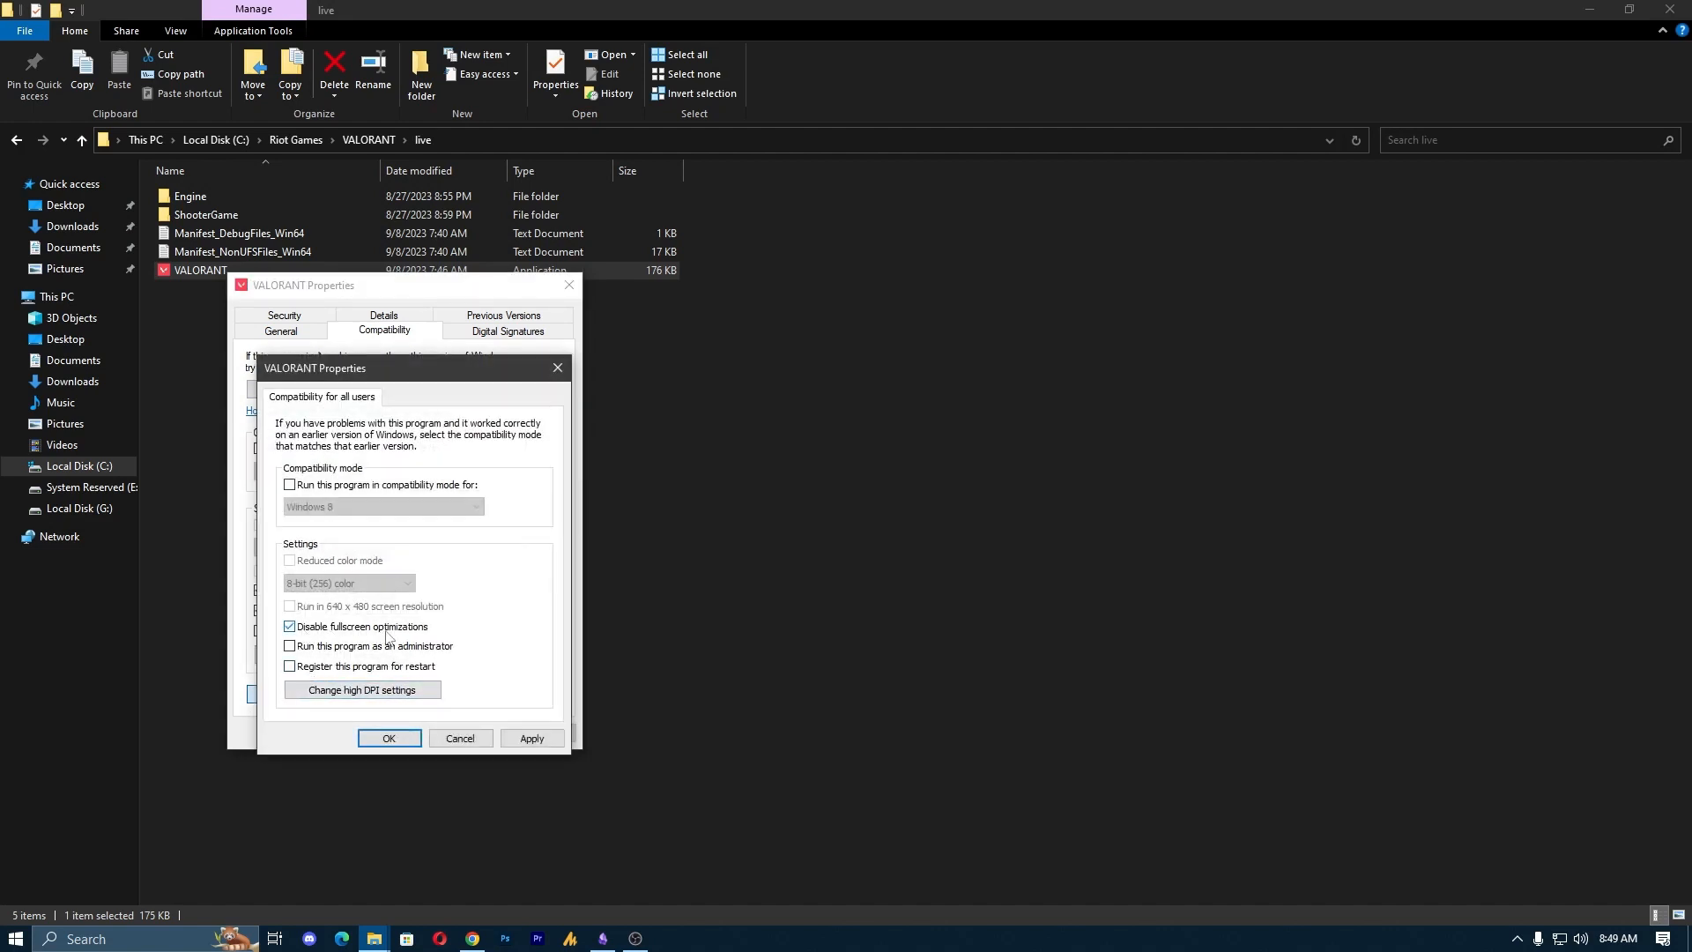
{"action": "left_click", "coordinate": [358, 687]}
{"action": "left_click", "coordinate": [342, 713]}
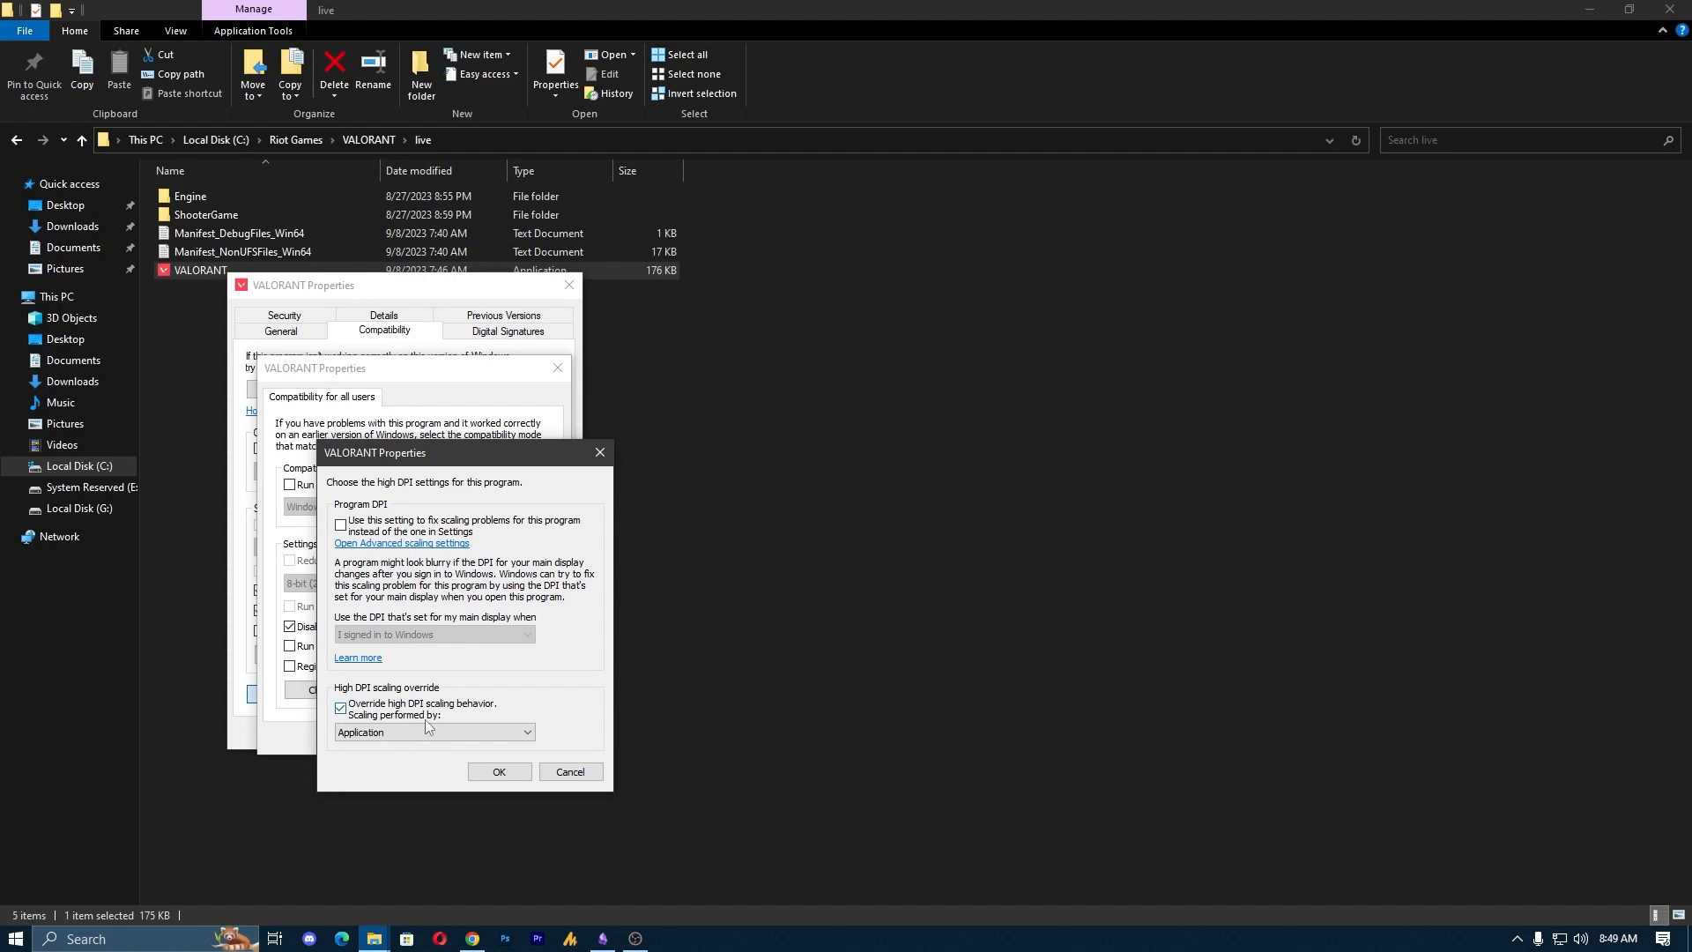
{"action": "left_click", "coordinate": [582, 773]}
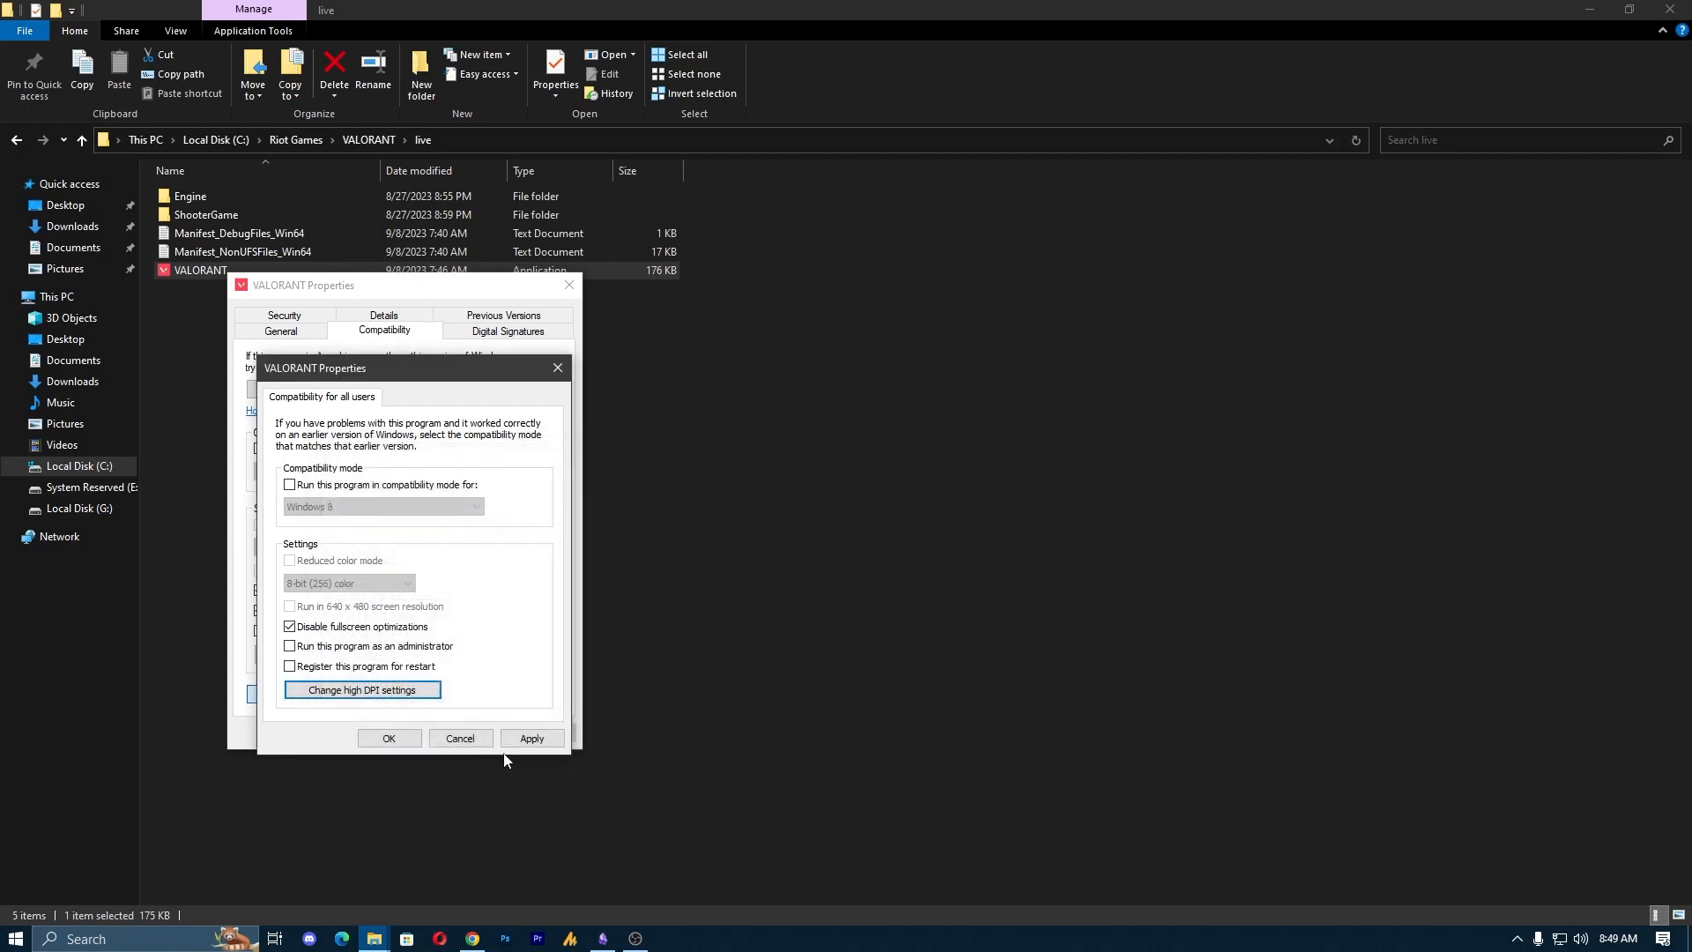
- Accept the all-users compatibility changes and close the VALORANT properties
{"action": "left_click", "coordinate": [416, 740]}
{"action": "left_click", "coordinate": [410, 735]}
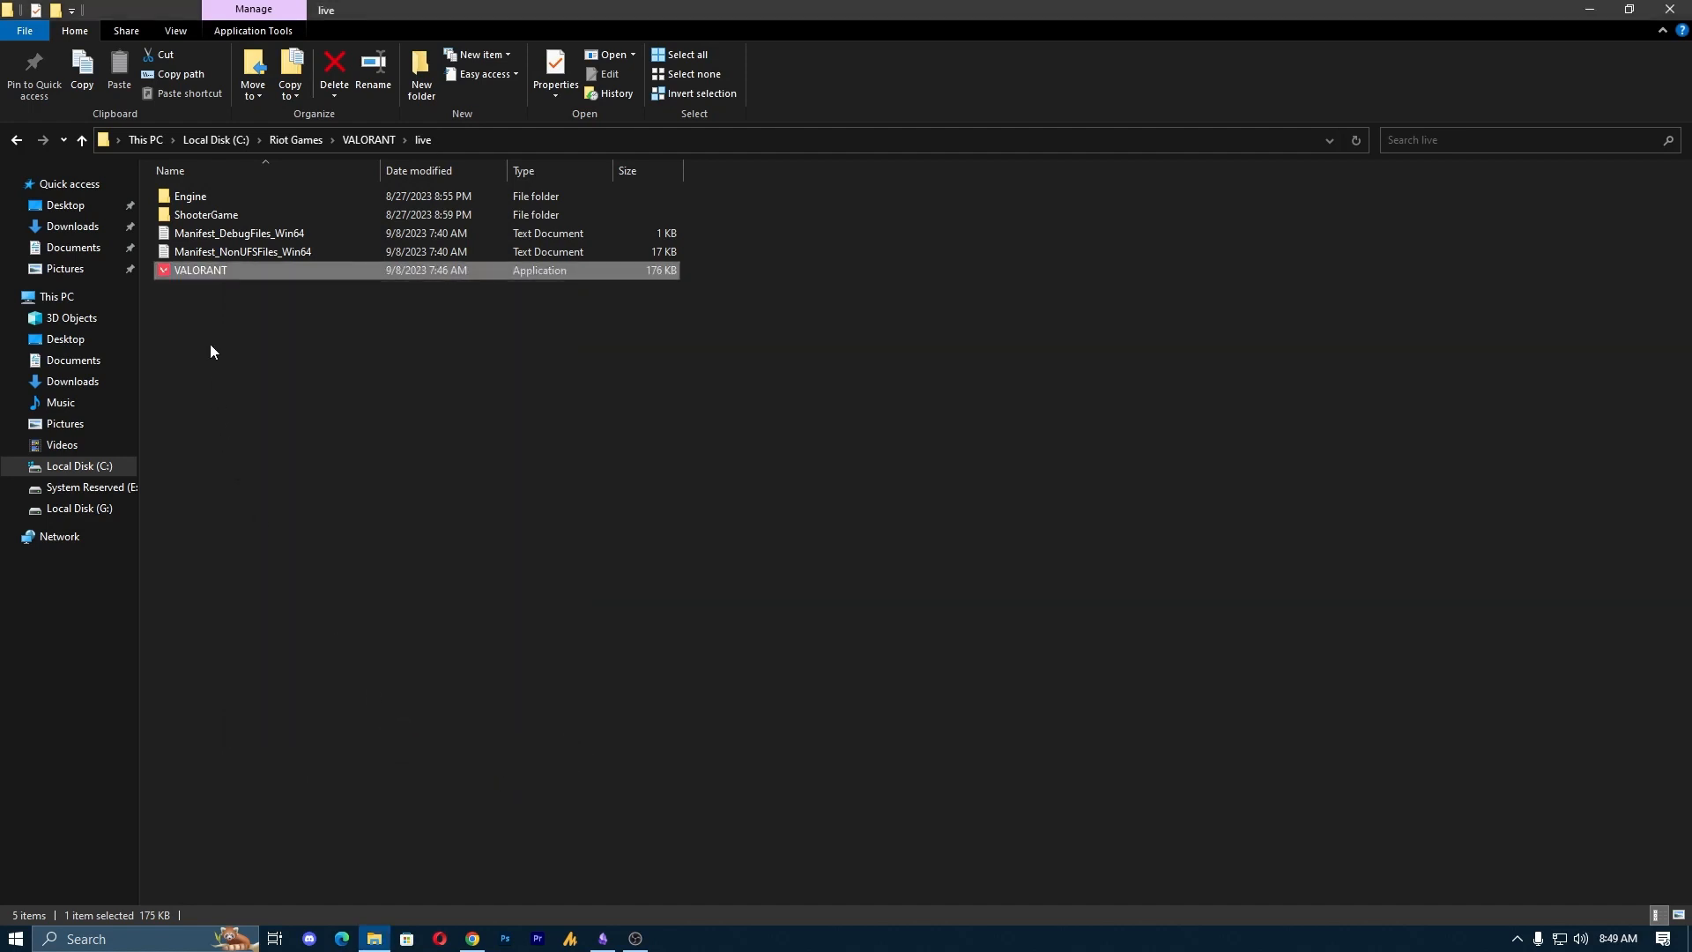
- Open the Win64 folder under ShooterGame\Binaries
{"action": "double_click", "coordinate": [228, 219]}
{"action": "double_click", "coordinate": [225, 201]}
{"action": "double_click", "coordinate": [225, 201]}
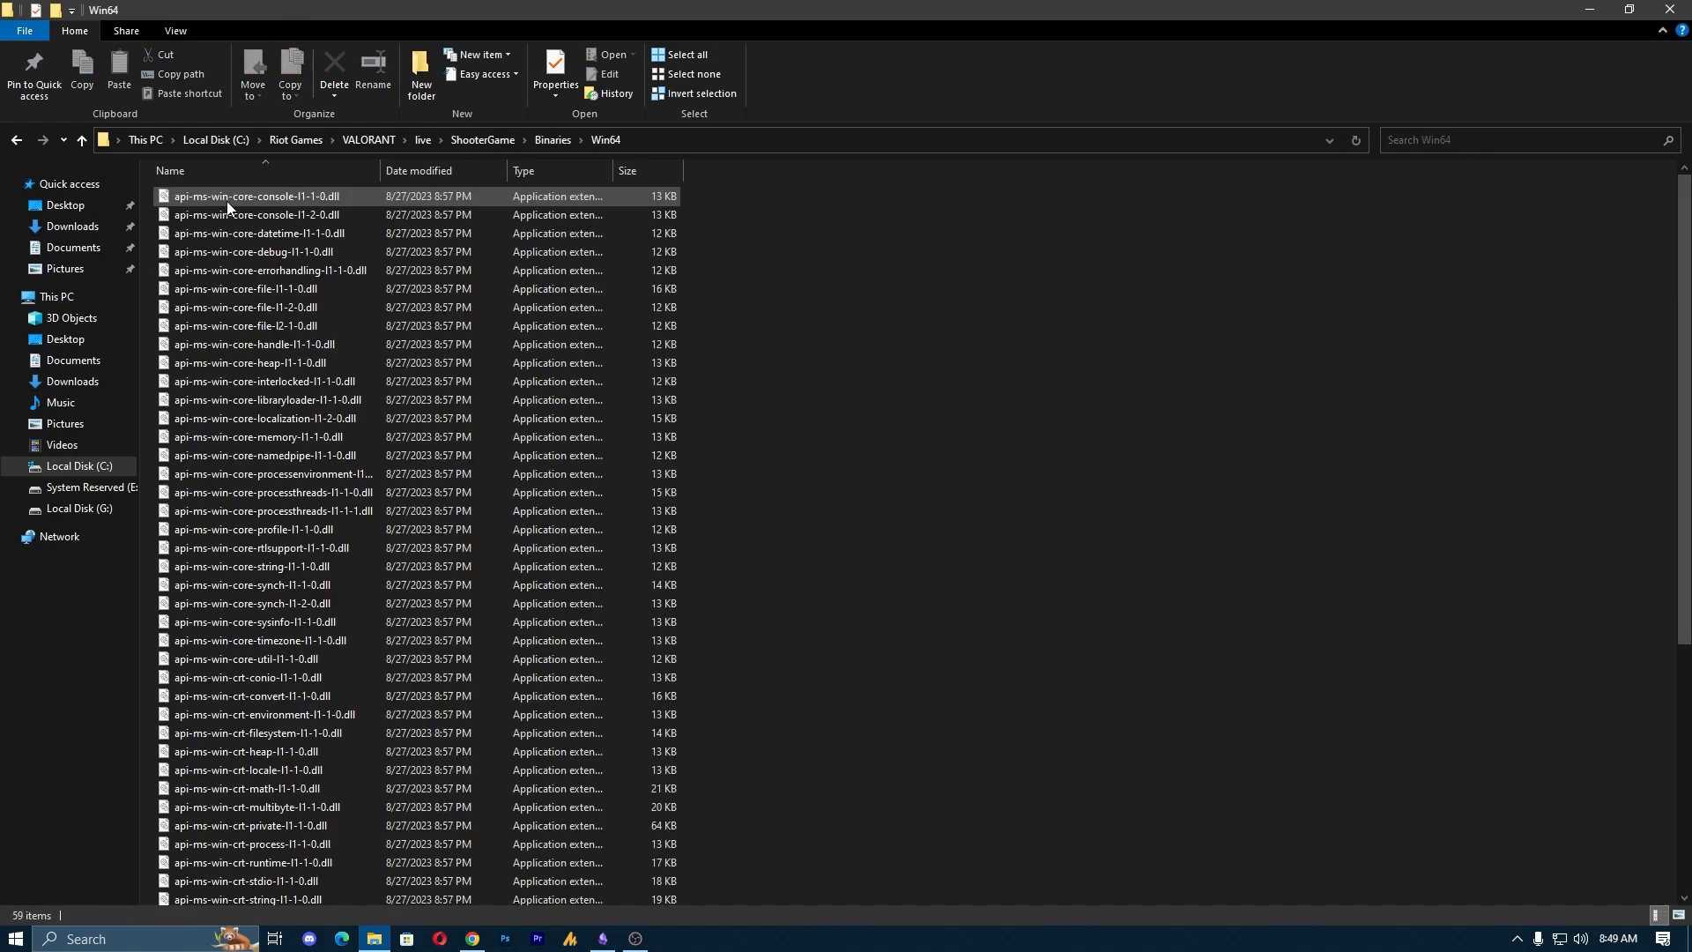
- Disable fullscreen optimizations for all users in the compatibility properties of the VALORANT-Win64-Shipping application in the Win64 folder
{"action": "scroll", "coordinate": [278, 567], "scroll_direction": "down", "scroll_amount": 7}
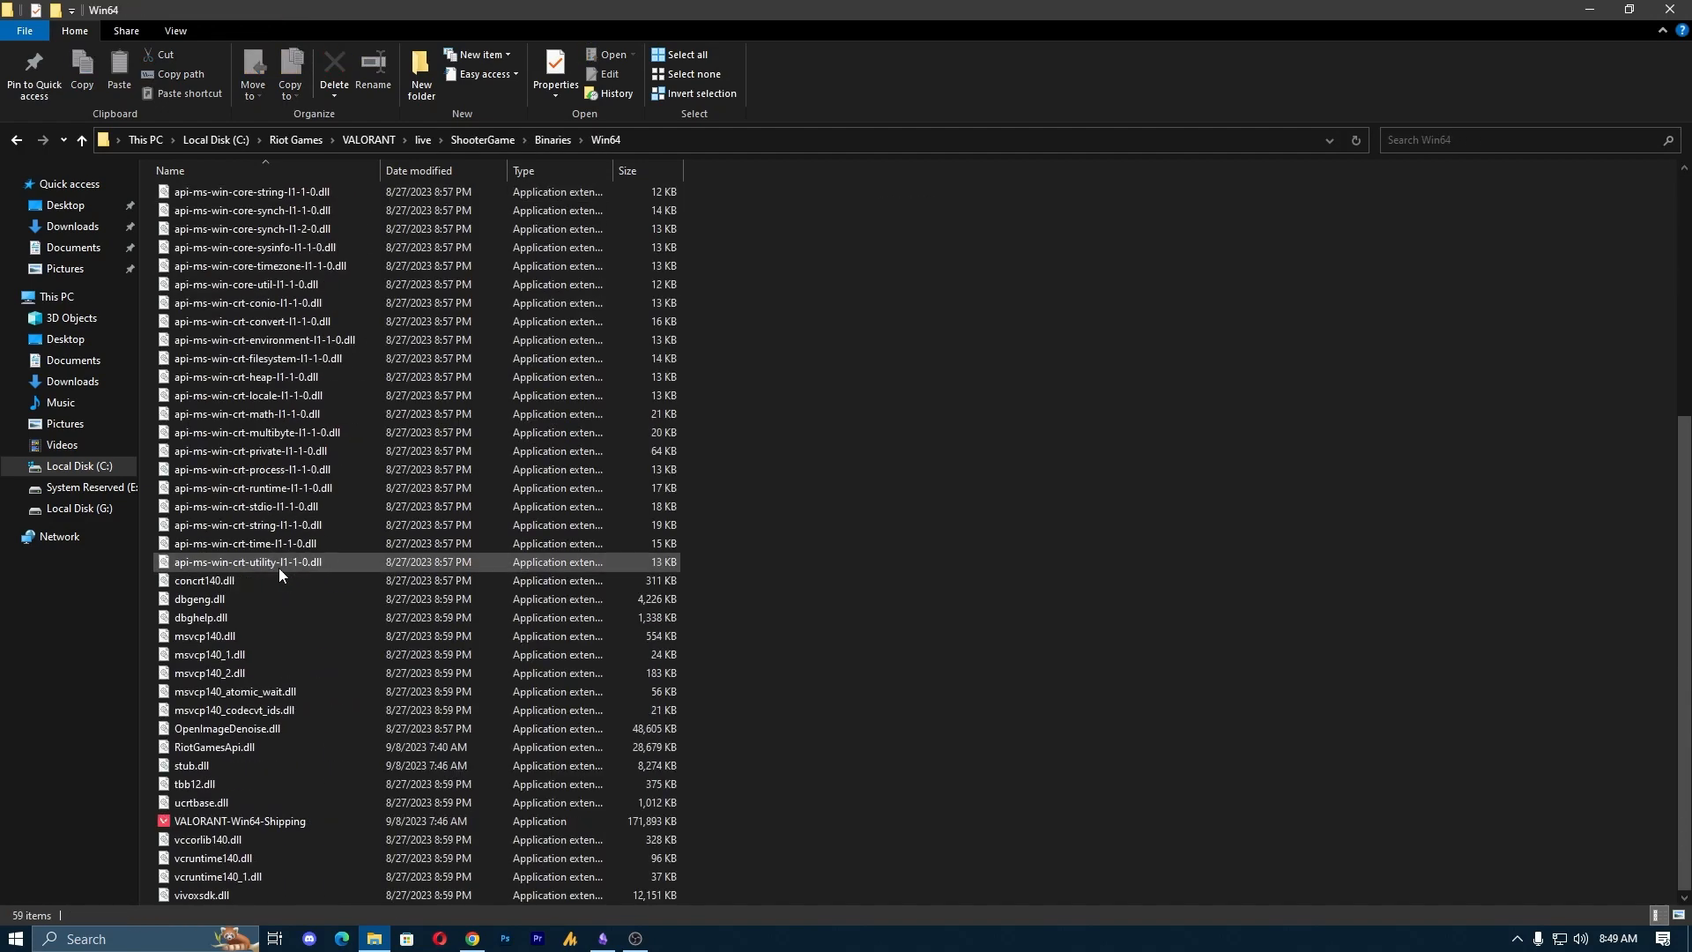
{"action": "right_click", "coordinate": [259, 828]}
{"action": "left_click", "coordinate": [275, 808]}
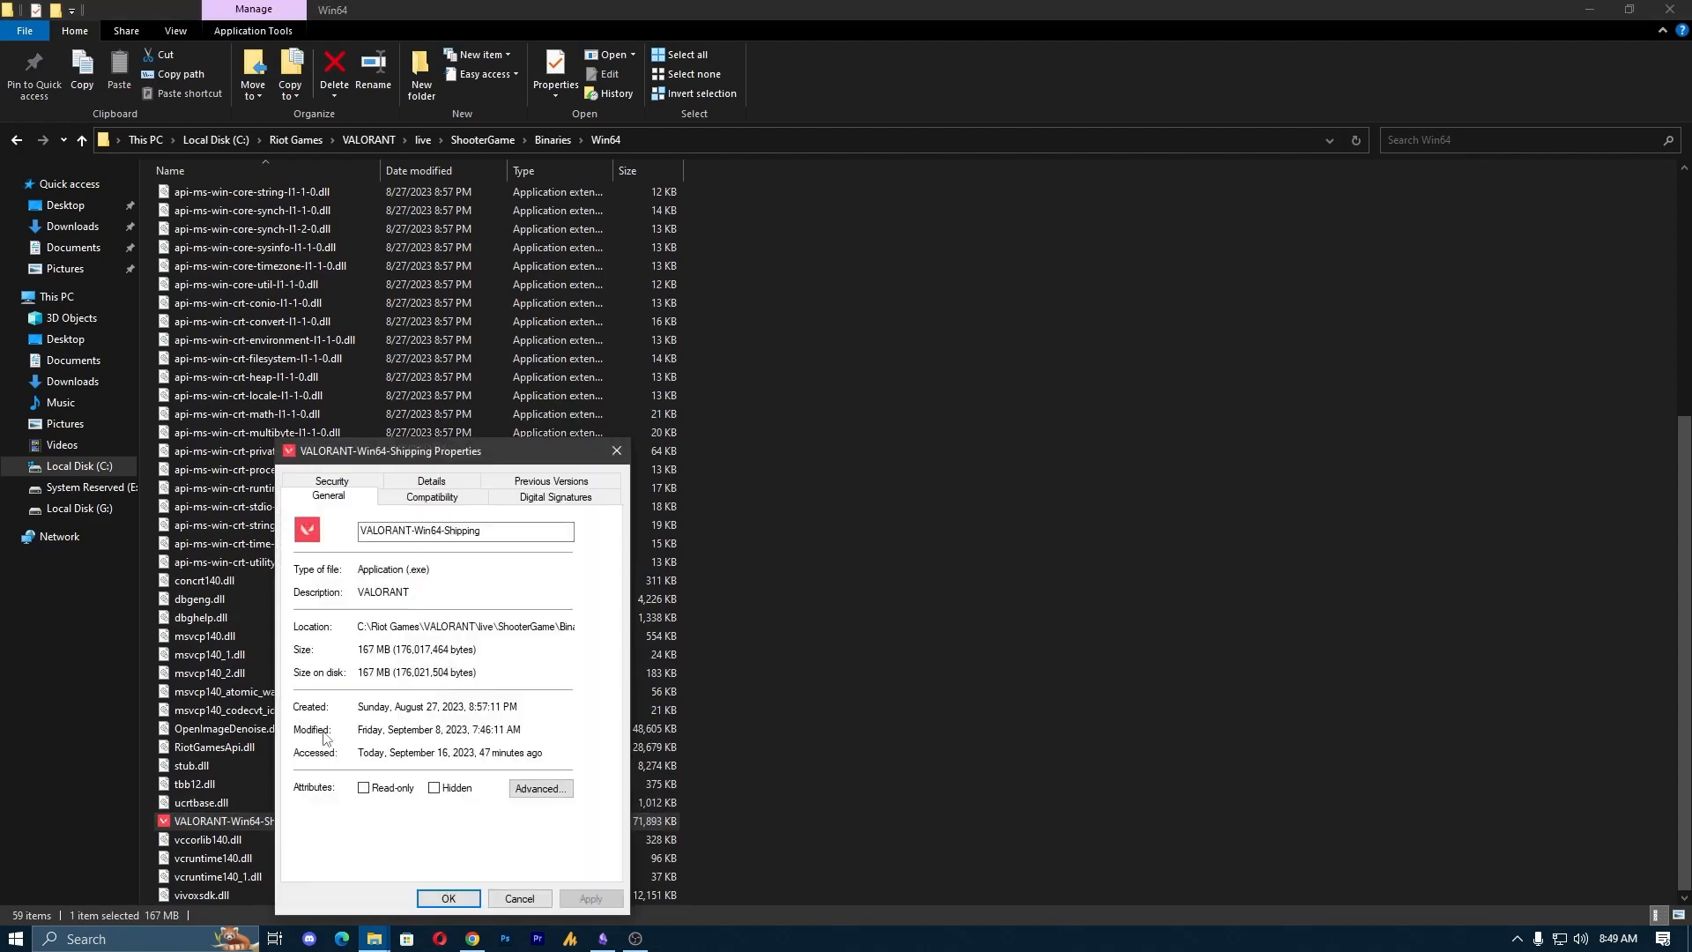
{"action": "left_click", "coordinate": [445, 499]}
{"action": "left_click", "coordinate": [340, 785]}
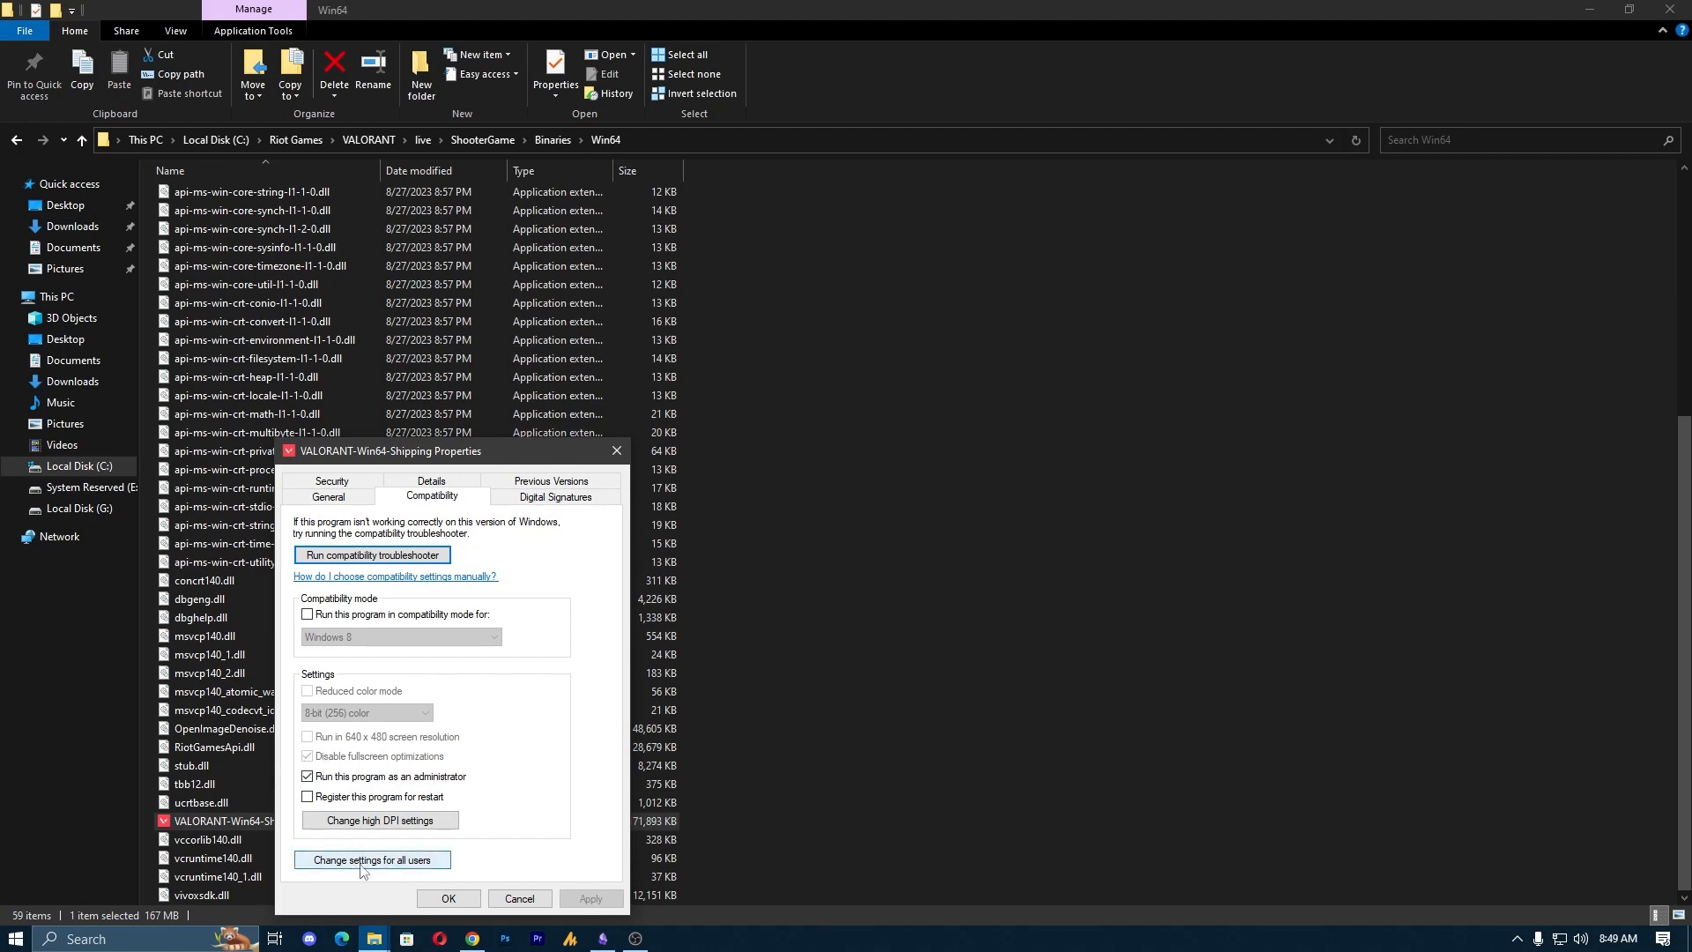
{"action": "left_click", "coordinate": [419, 868]}
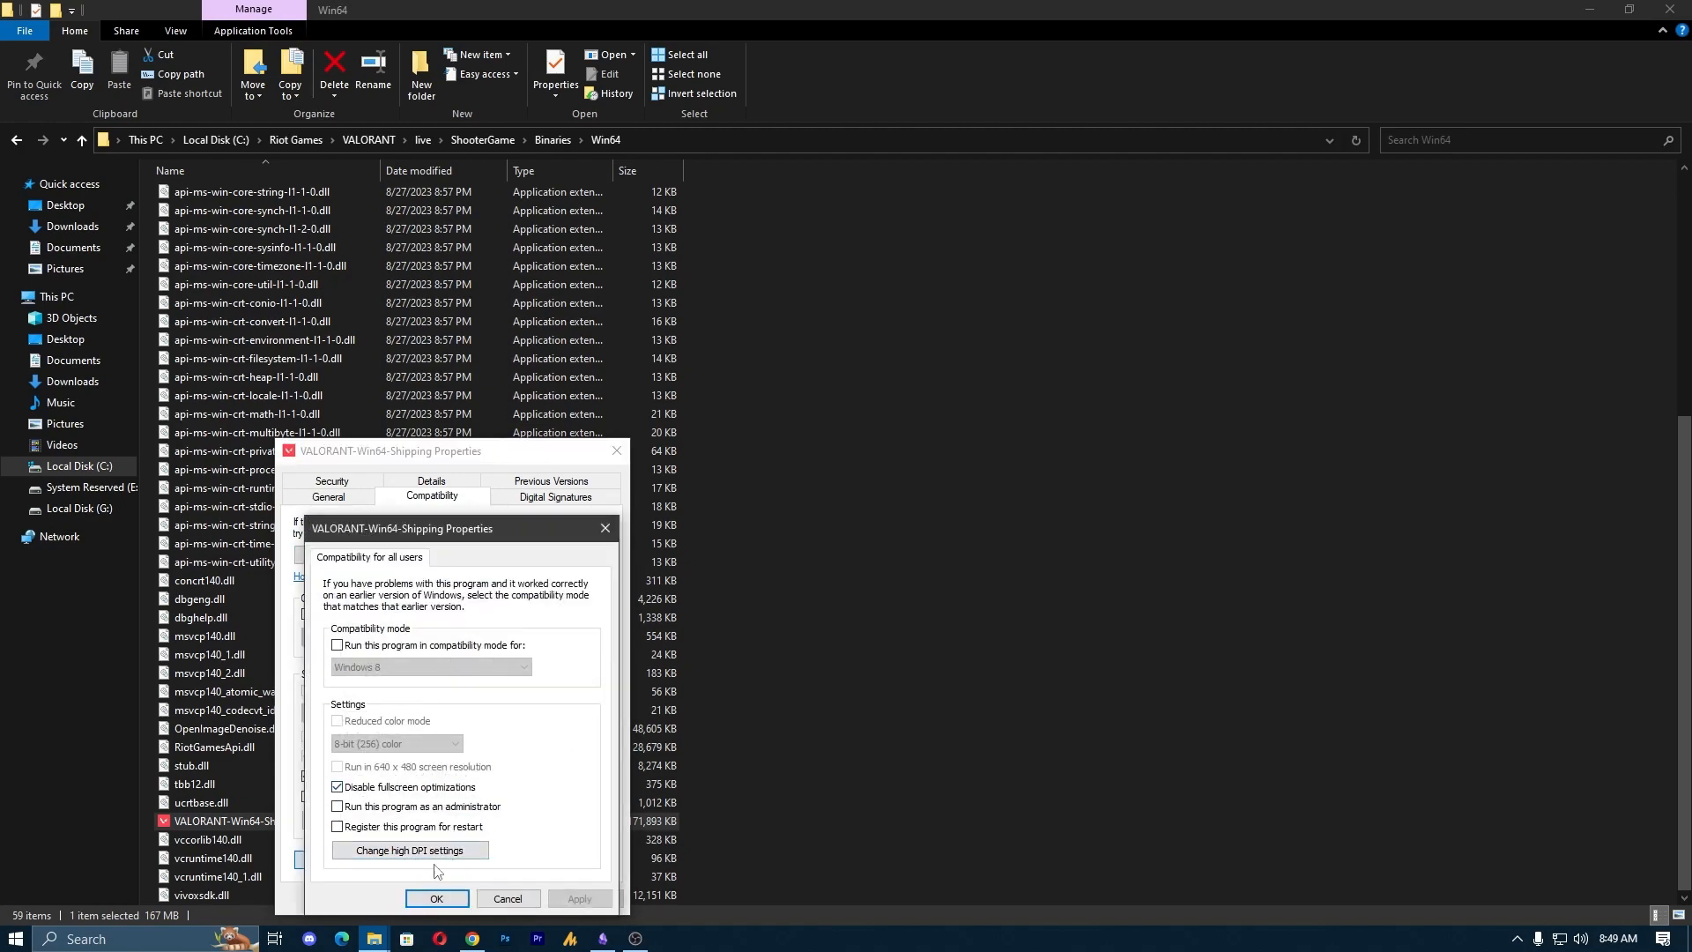
- Override VALORANT-Win64-Shipping's high DPI scaling with scaling performed by Application, accept the all-users changes, and close the properties and folder window
{"action": "left_click", "coordinate": [386, 850]}
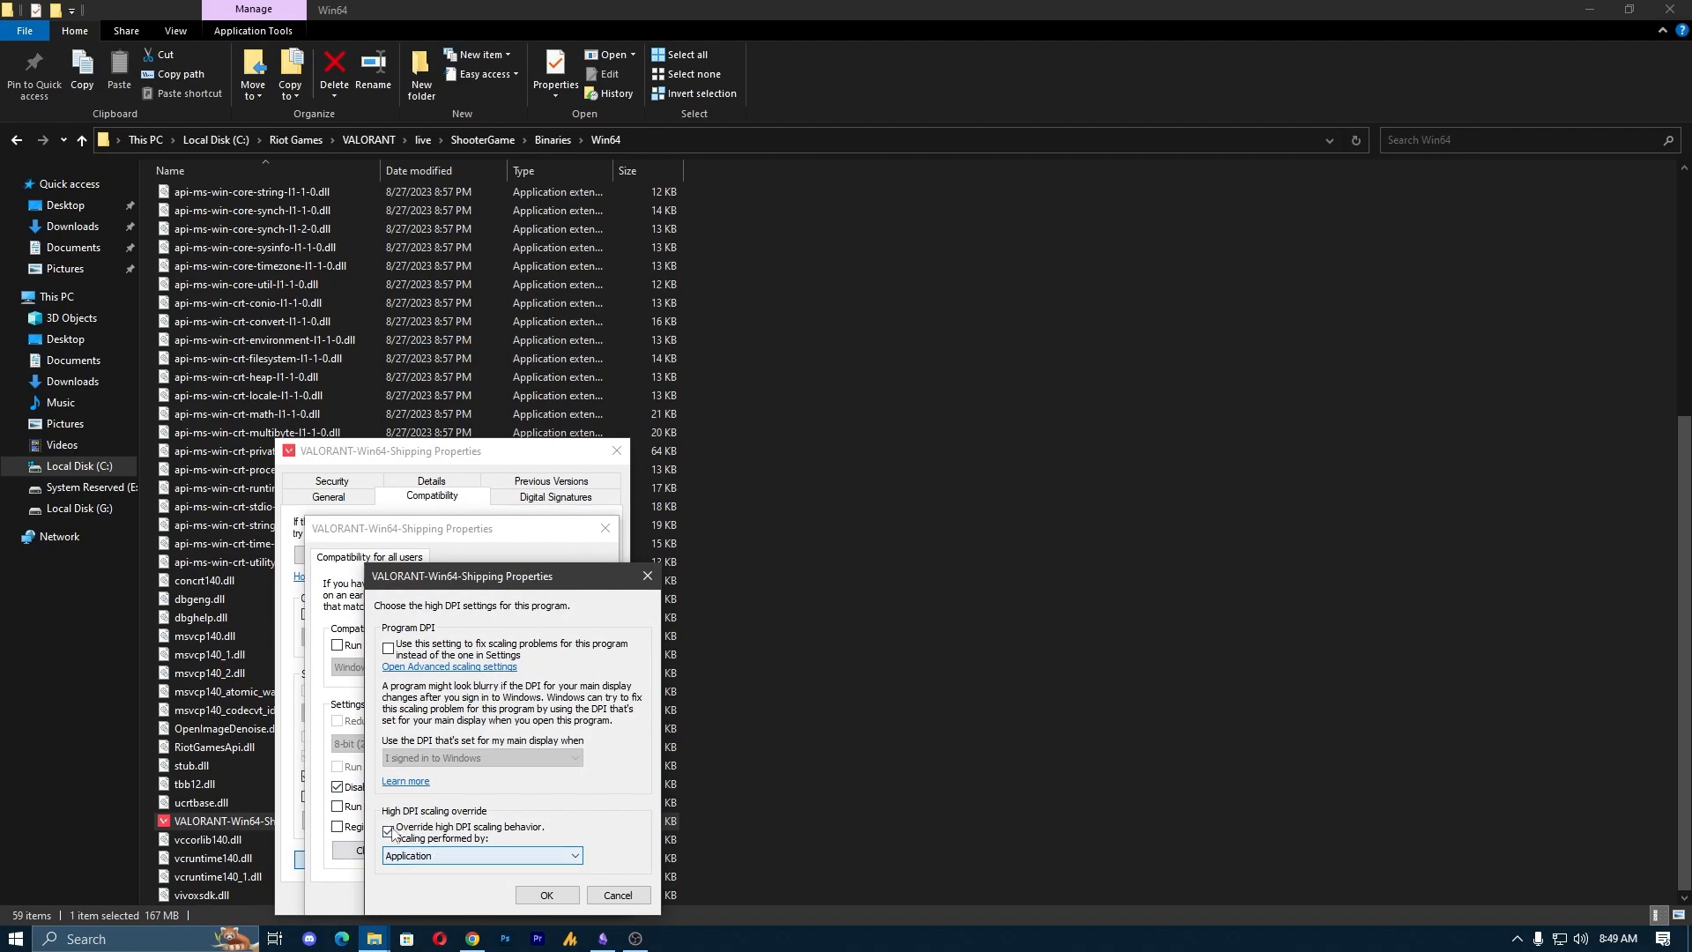
{"action": "left_click", "coordinate": [443, 832]}
{"action": "left_click", "coordinate": [431, 856]}
{"action": "left_click", "coordinate": [432, 855]}
{"action": "left_click", "coordinate": [535, 896]}
{"action": "left_click", "coordinate": [499, 901]}
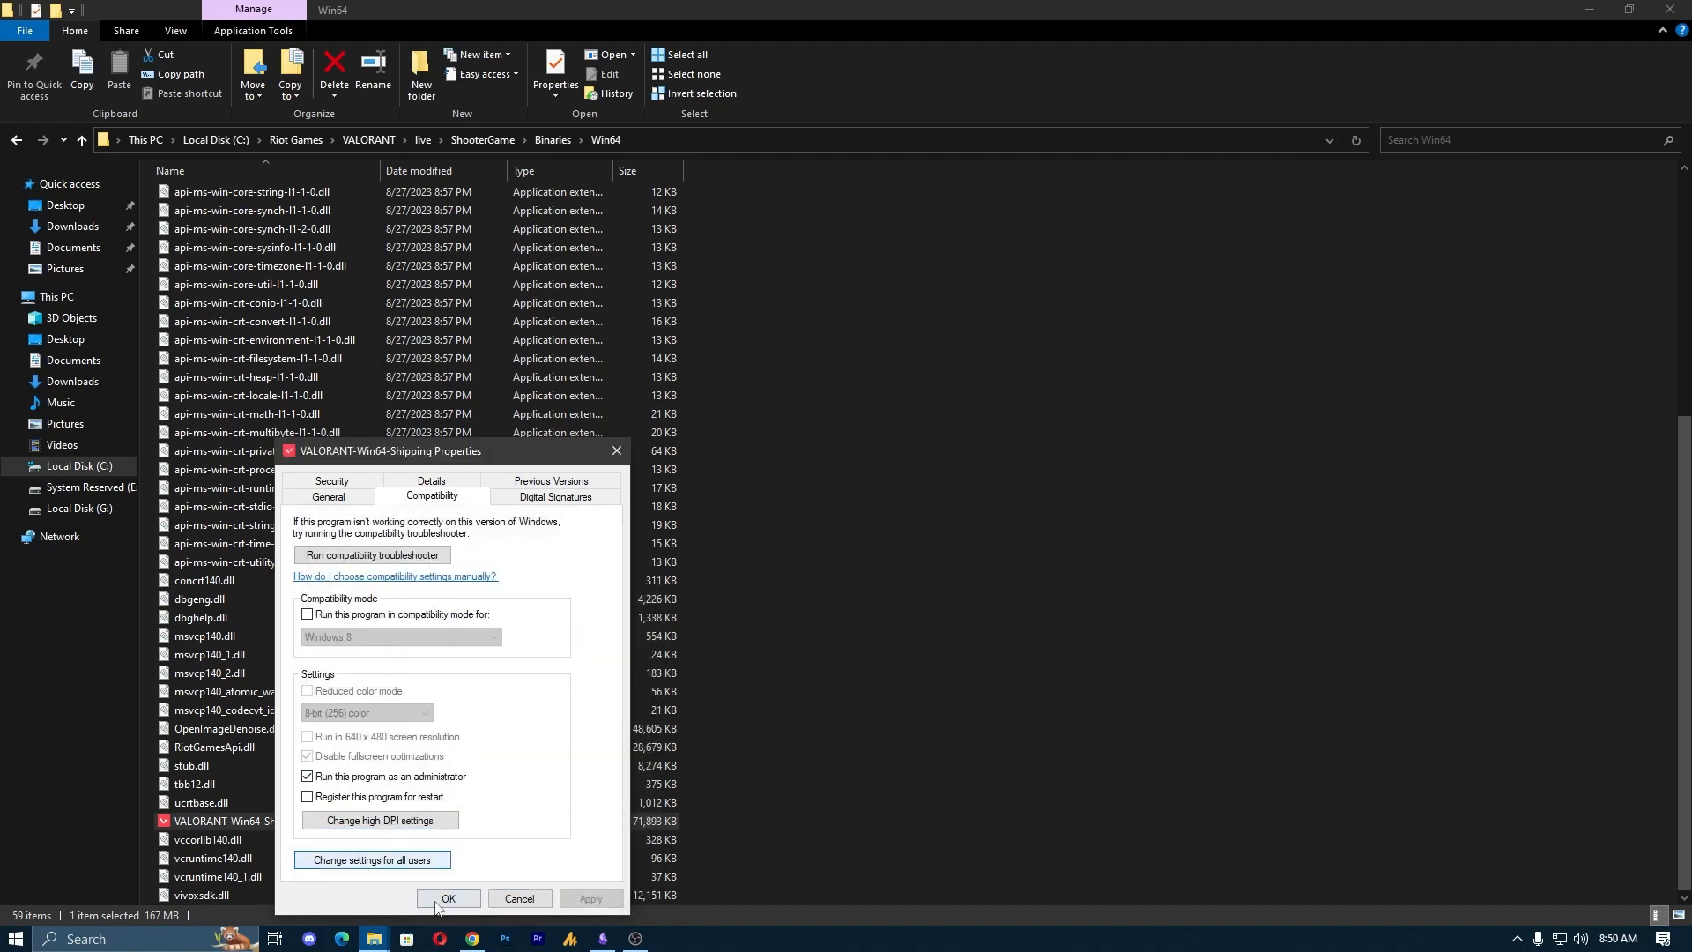
{"action": "left_click", "coordinate": [452, 899]}
{"action": "left_click", "coordinate": [1684, 12]}
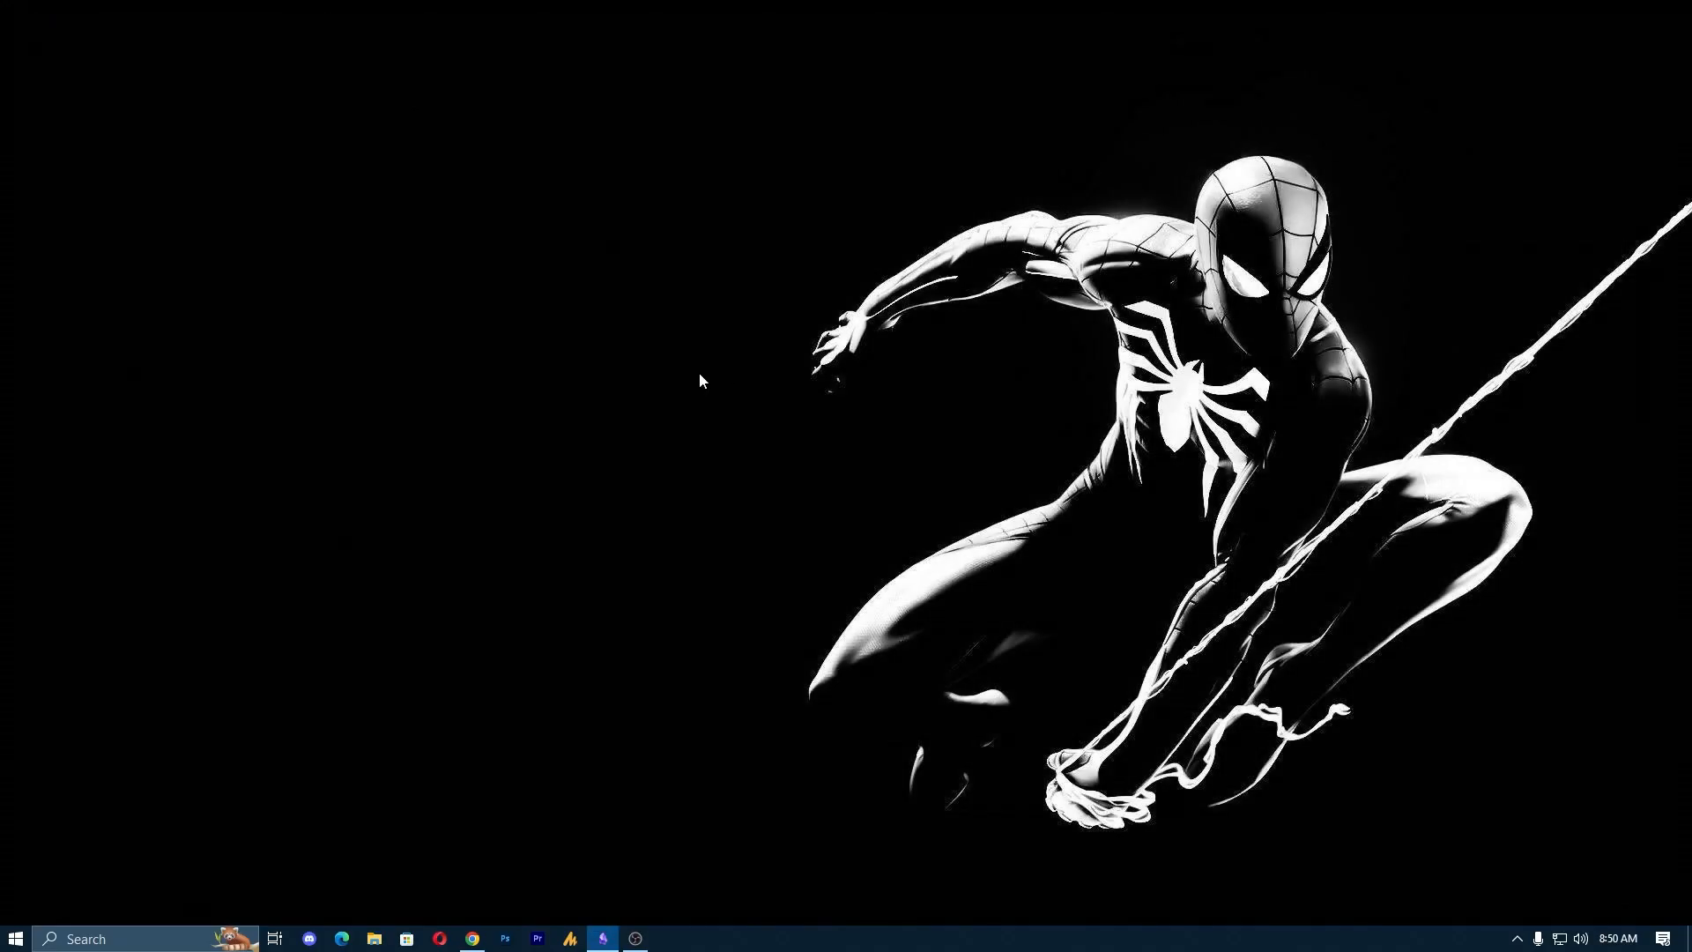
- Set letting apps run in the background to Off in the Background apps settings, and review the General privacy options before closing Settings
{"action": "key", "text": "super"}
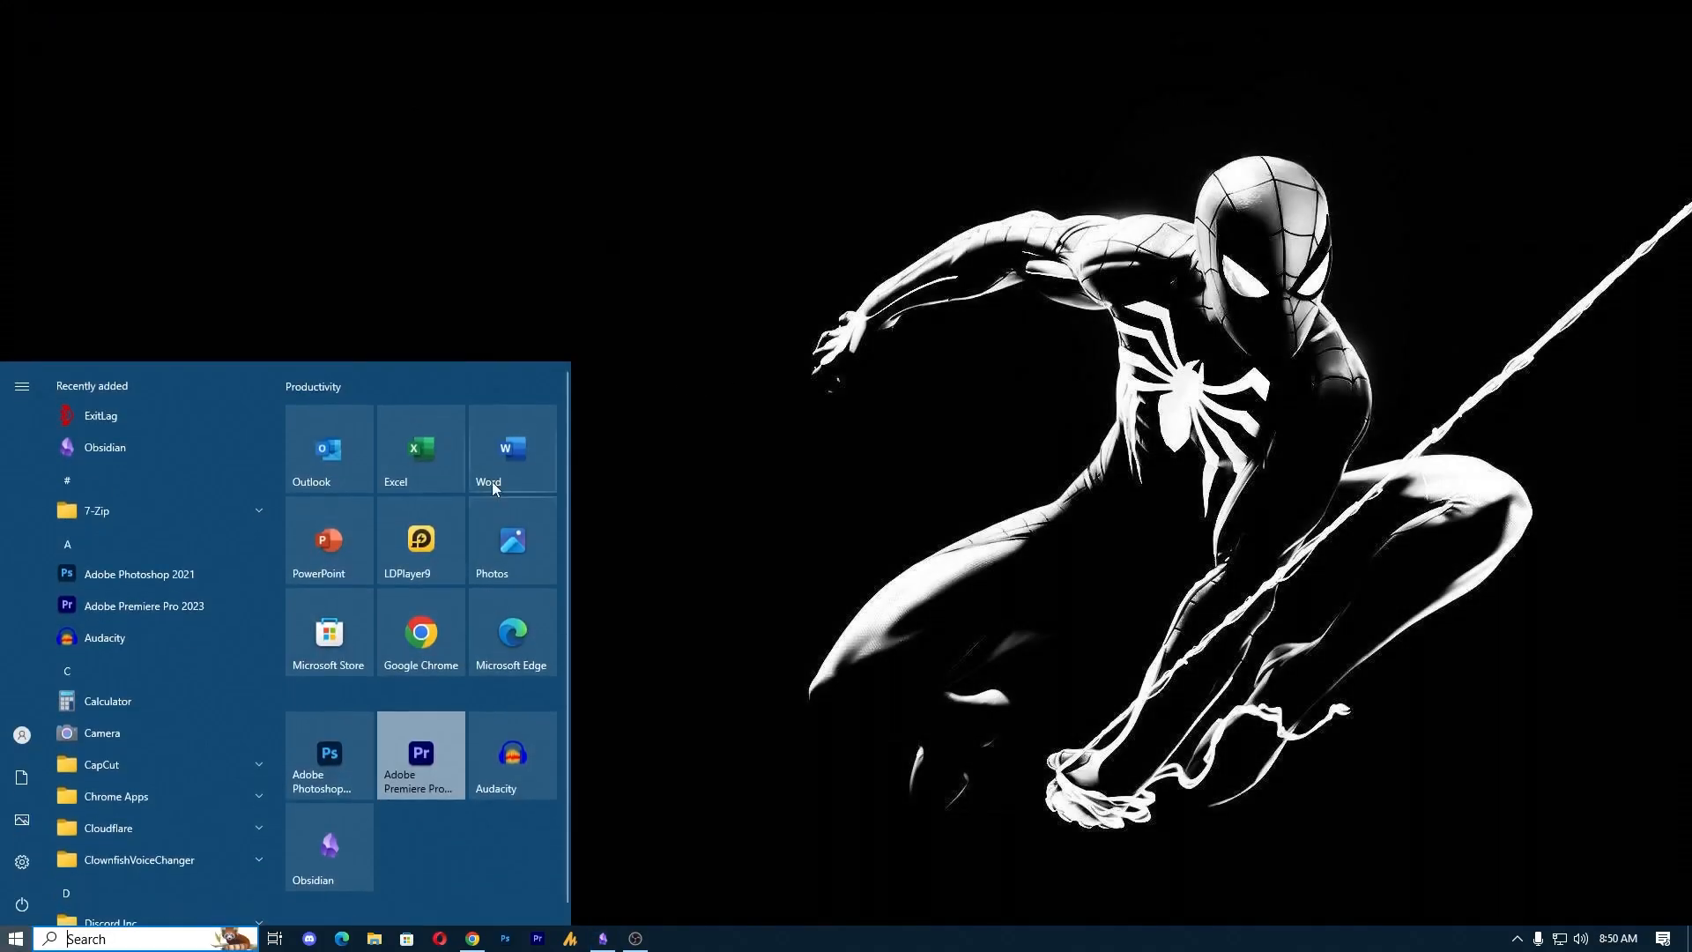
{"action": "type", "text": "backg"}
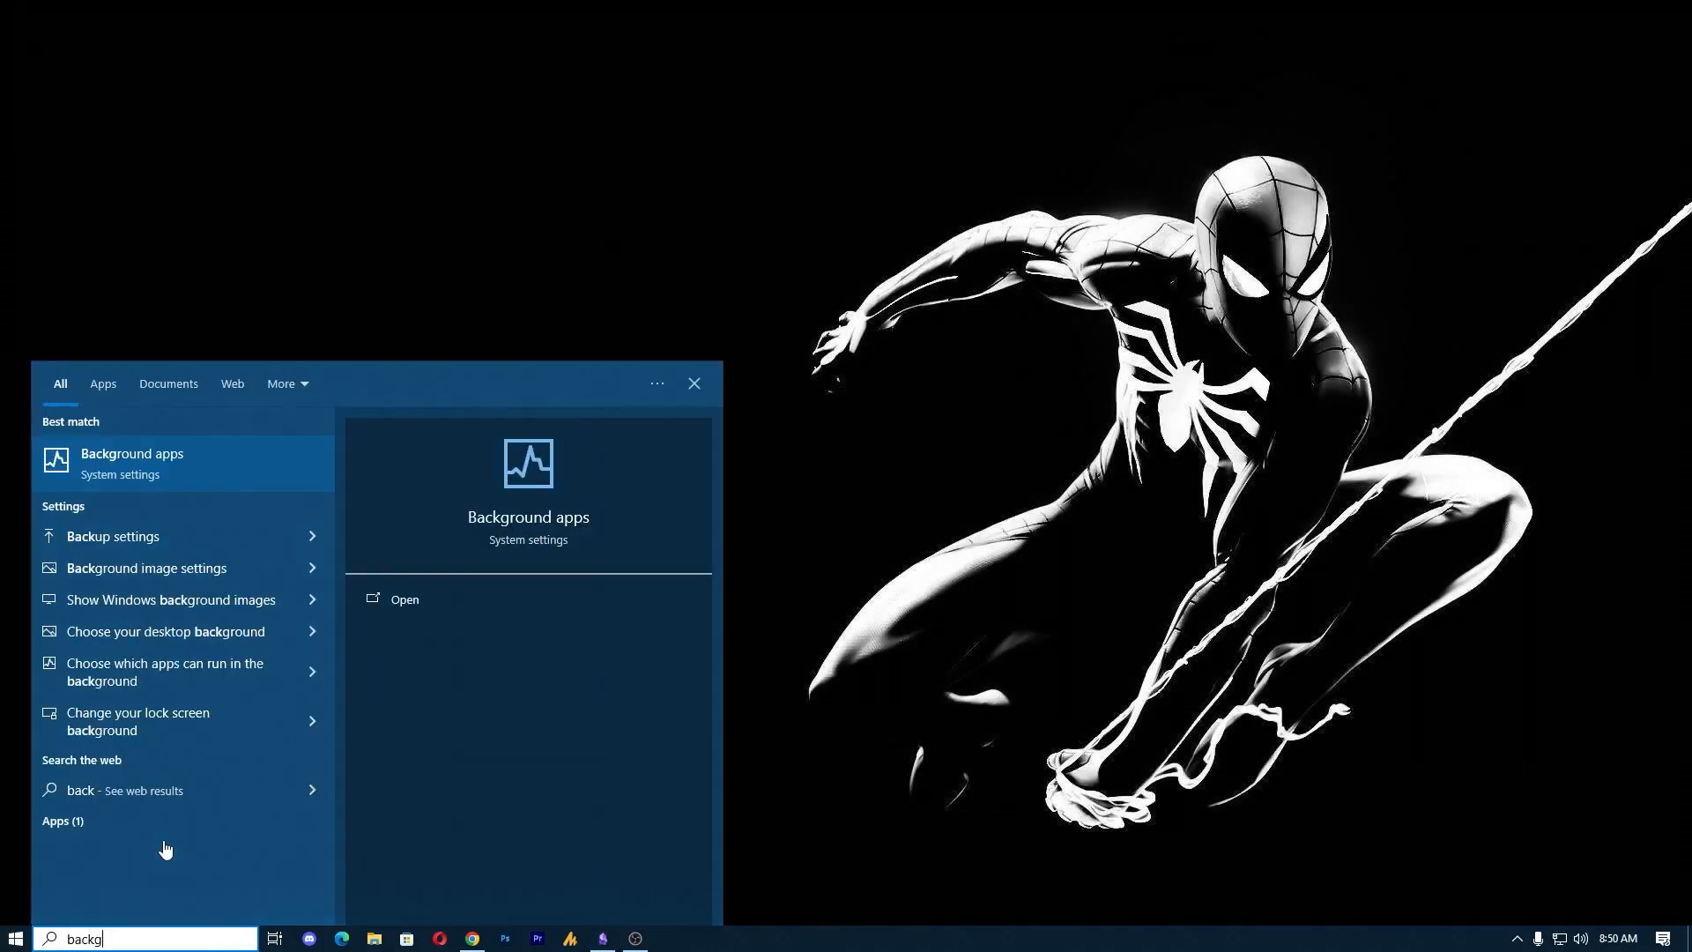
{"action": "key", "text": "Return"}
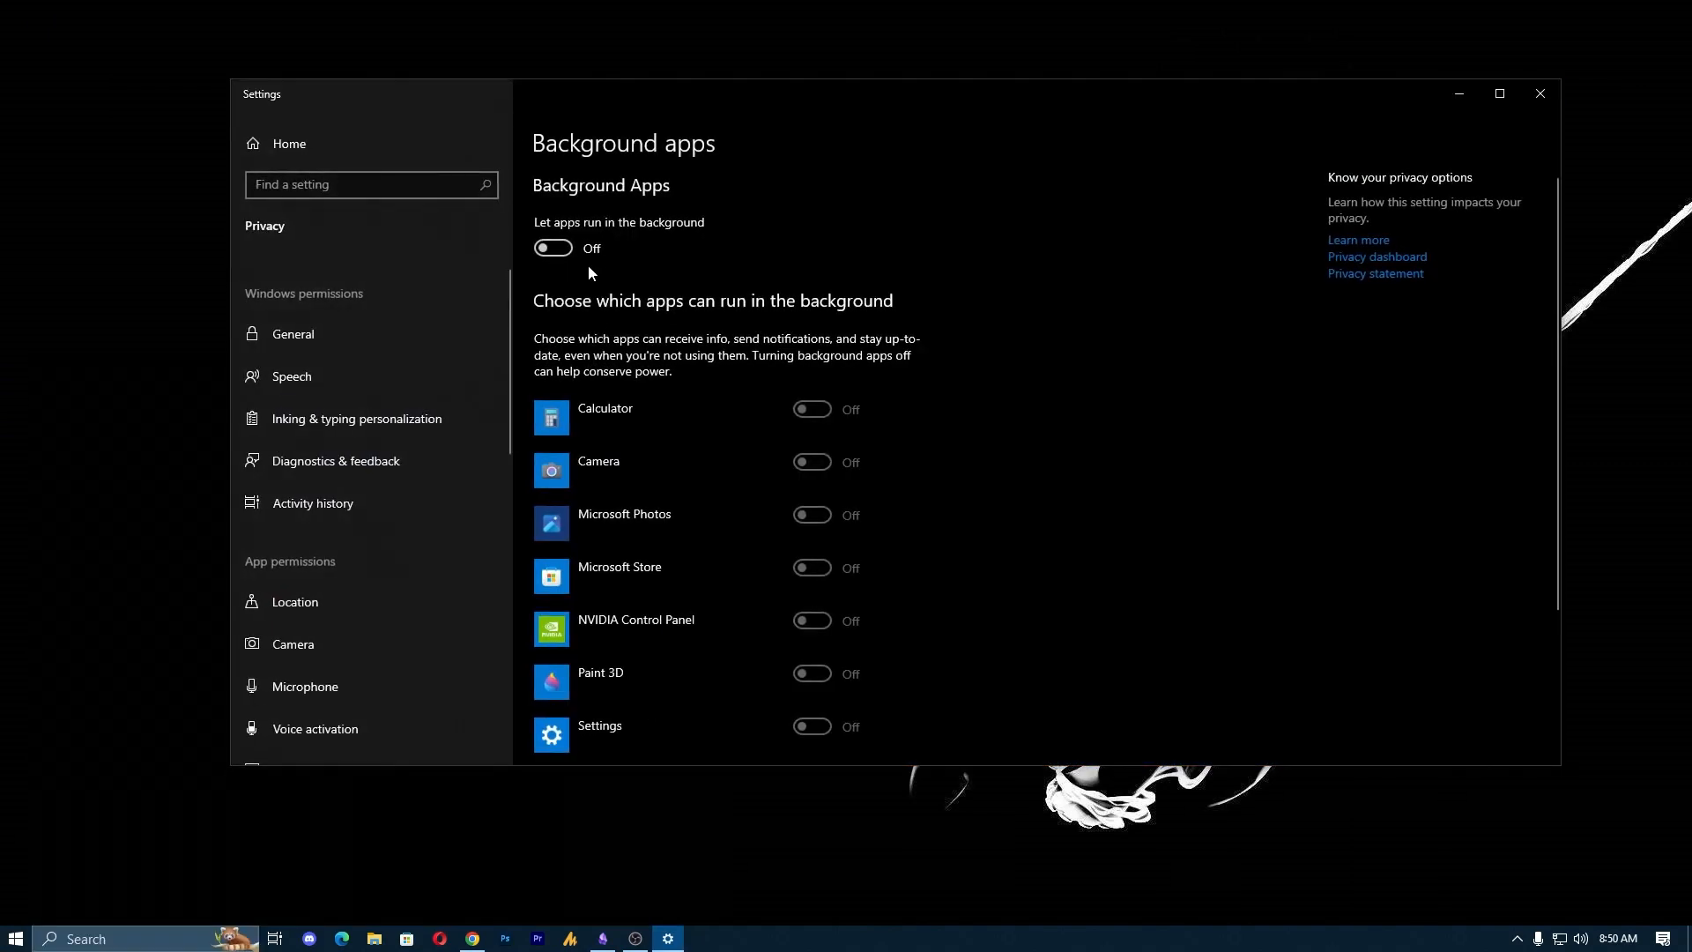
{"action": "left_click", "coordinate": [567, 254]}
{"action": "left_click", "coordinate": [565, 250]}
{"action": "left_click", "coordinate": [332, 331]}
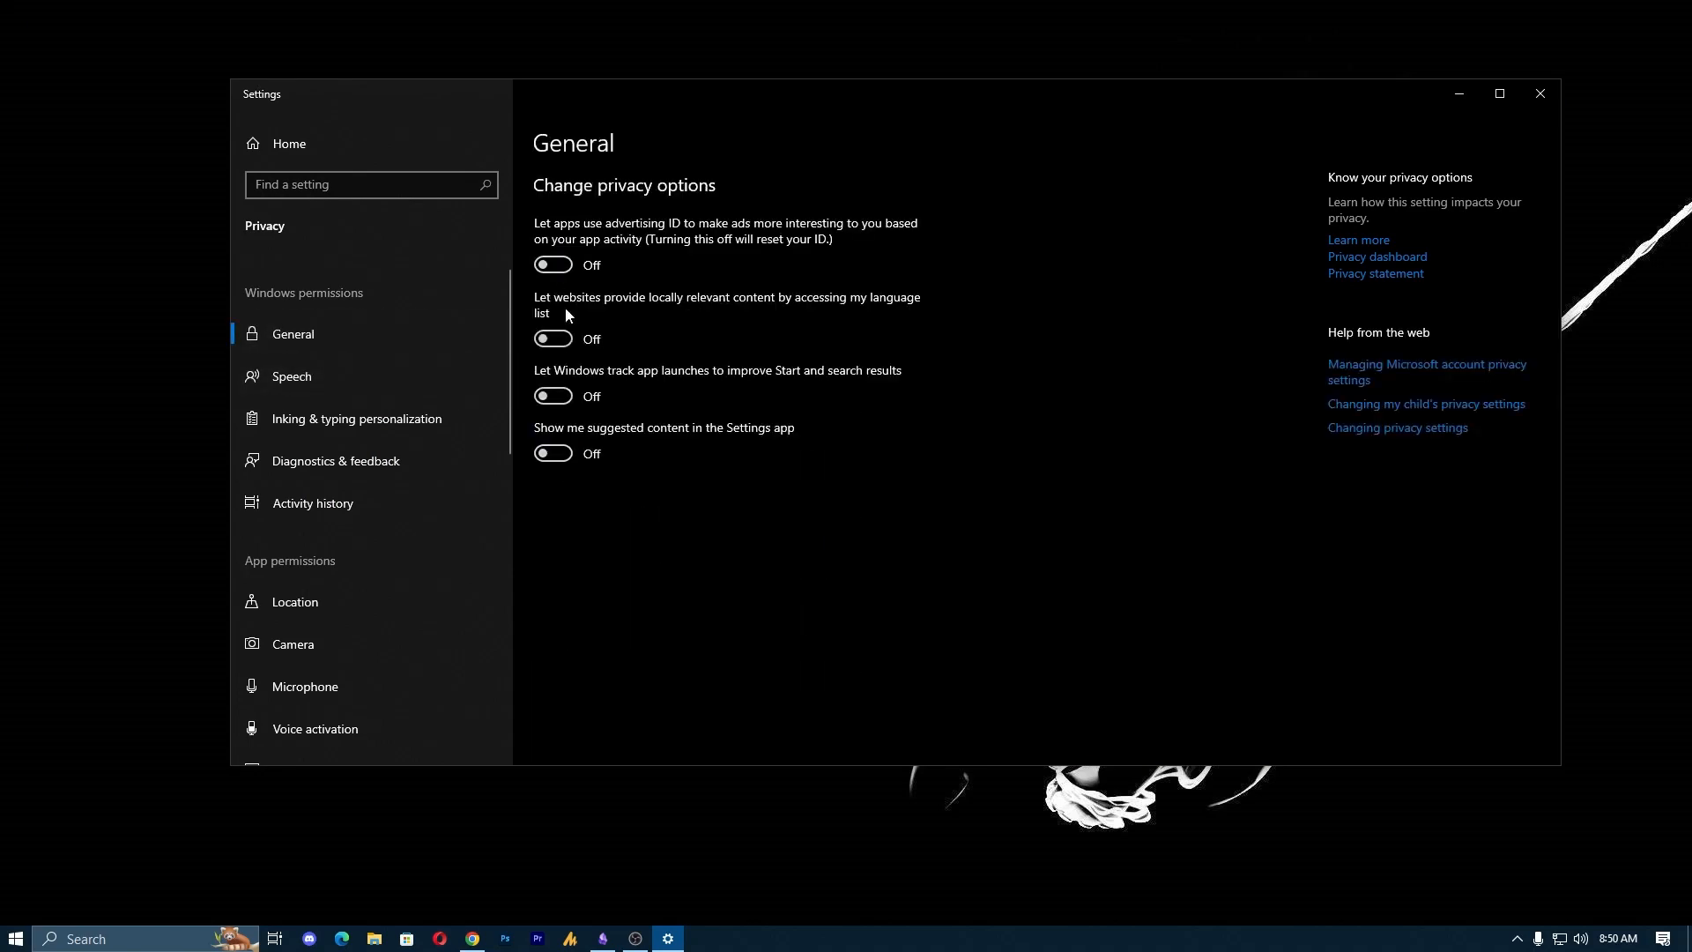
{"action": "left_click", "coordinate": [1541, 94]}
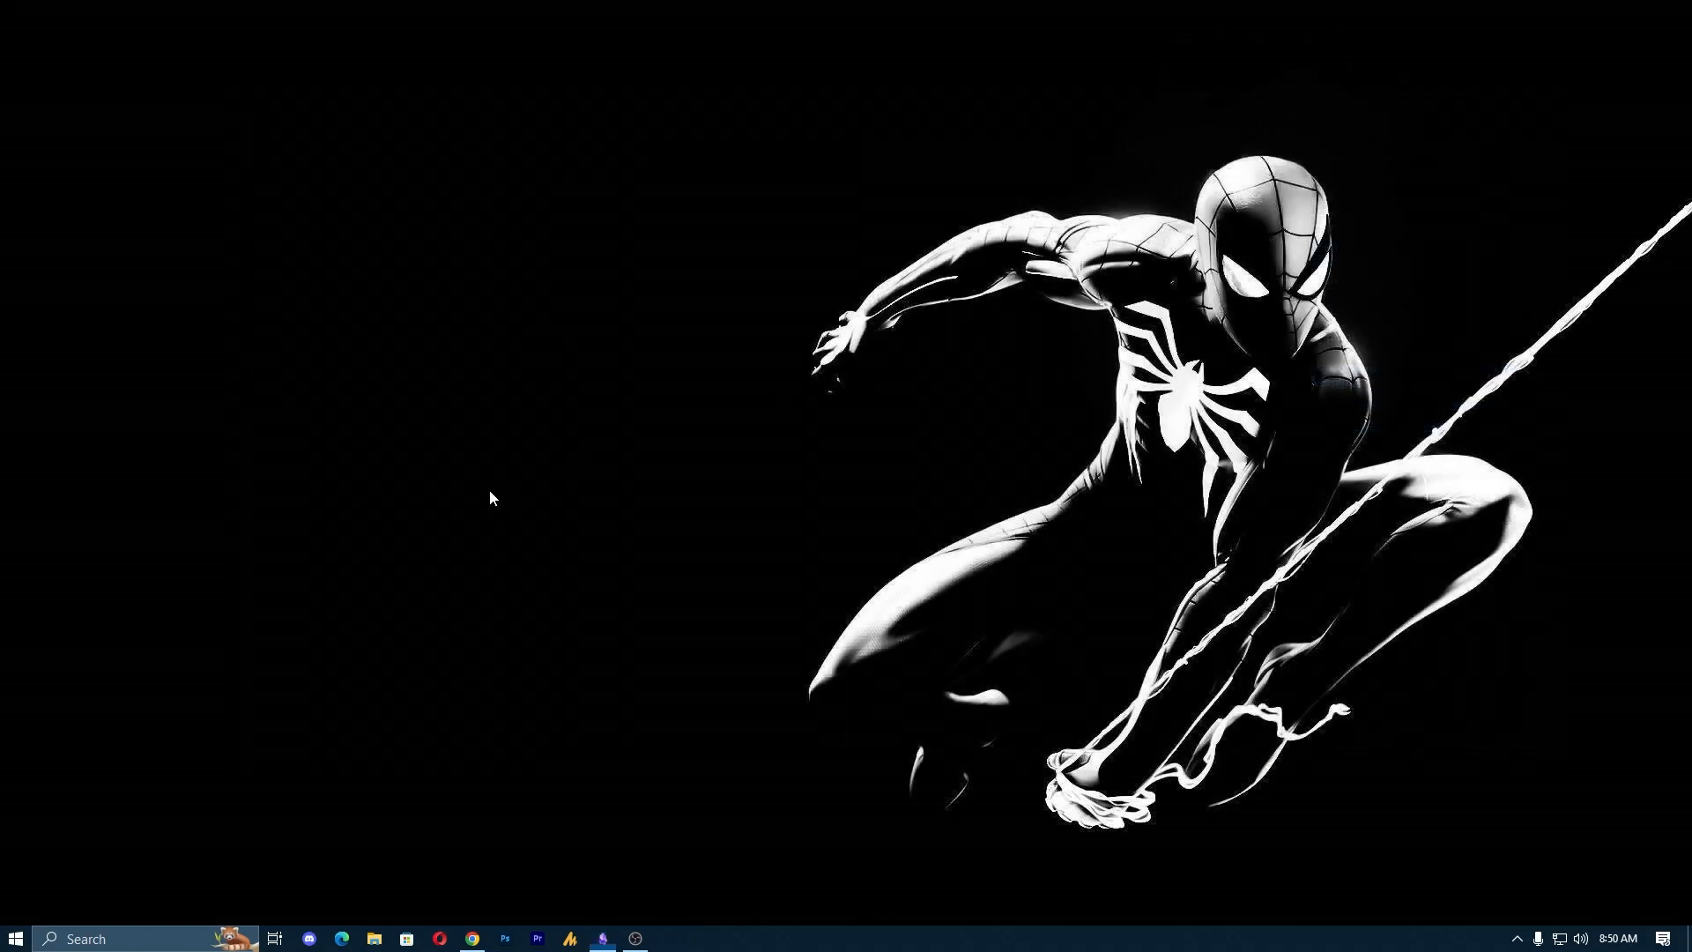
- Open the Windows\Temp folder by running temp from the Run dialog
{"action": "key", "text": "super"}
{"action": "type", "text": "ru"}
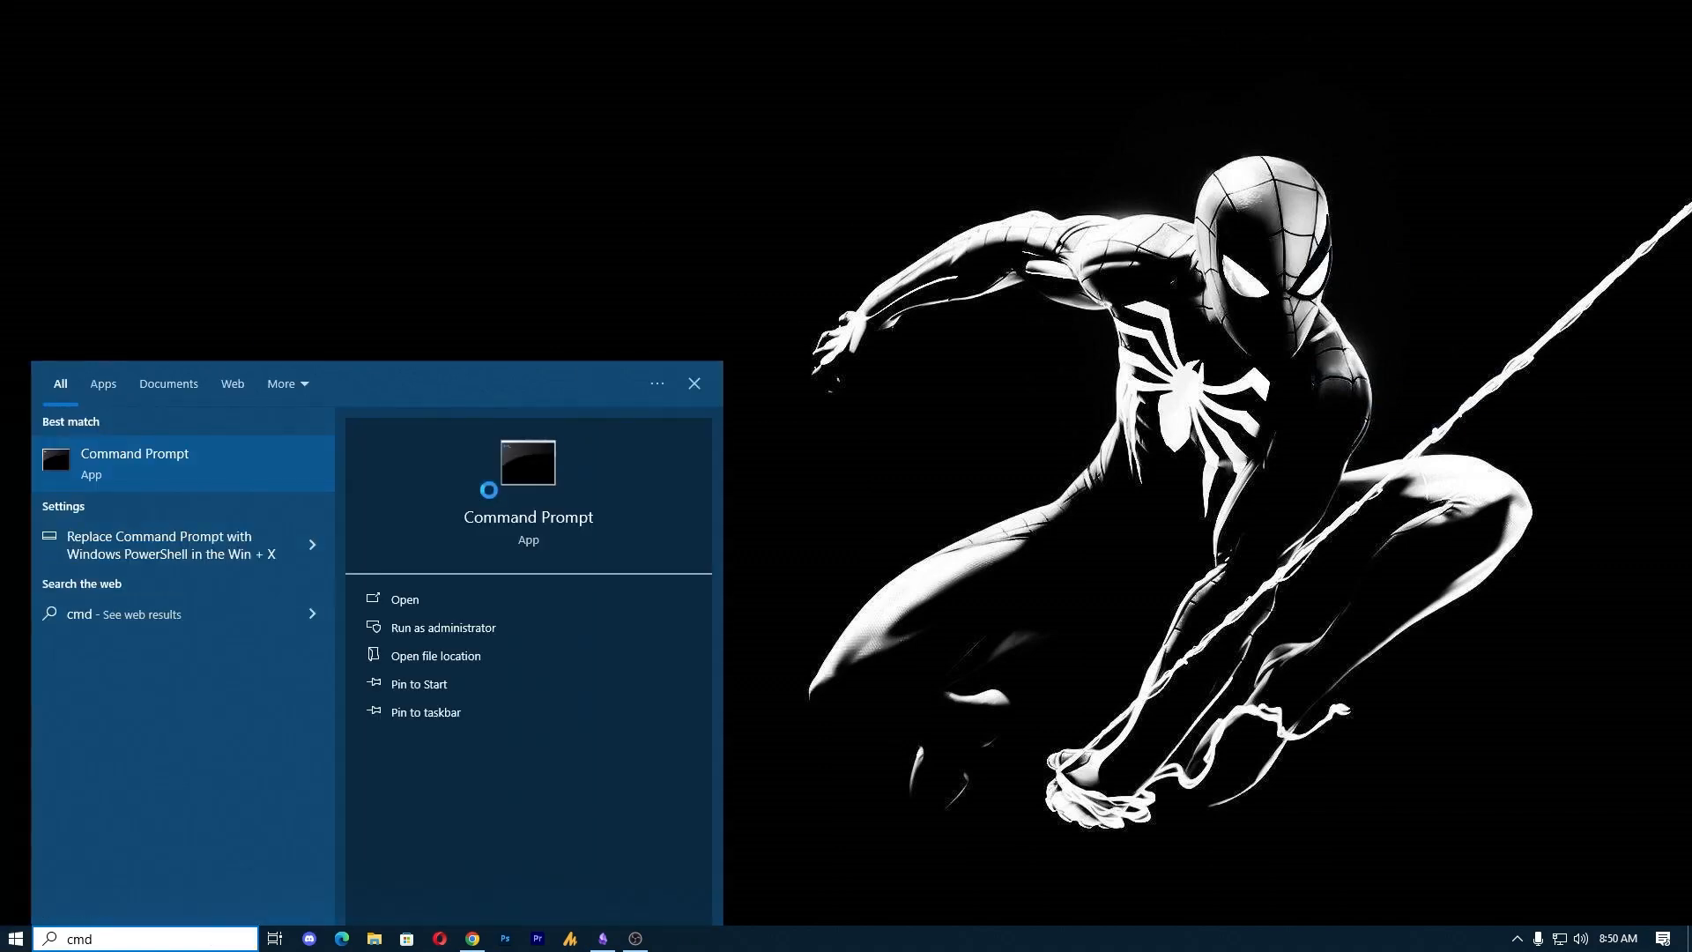
{"action": "type", "text": "n"}
{"action": "key", "text": "Return"}
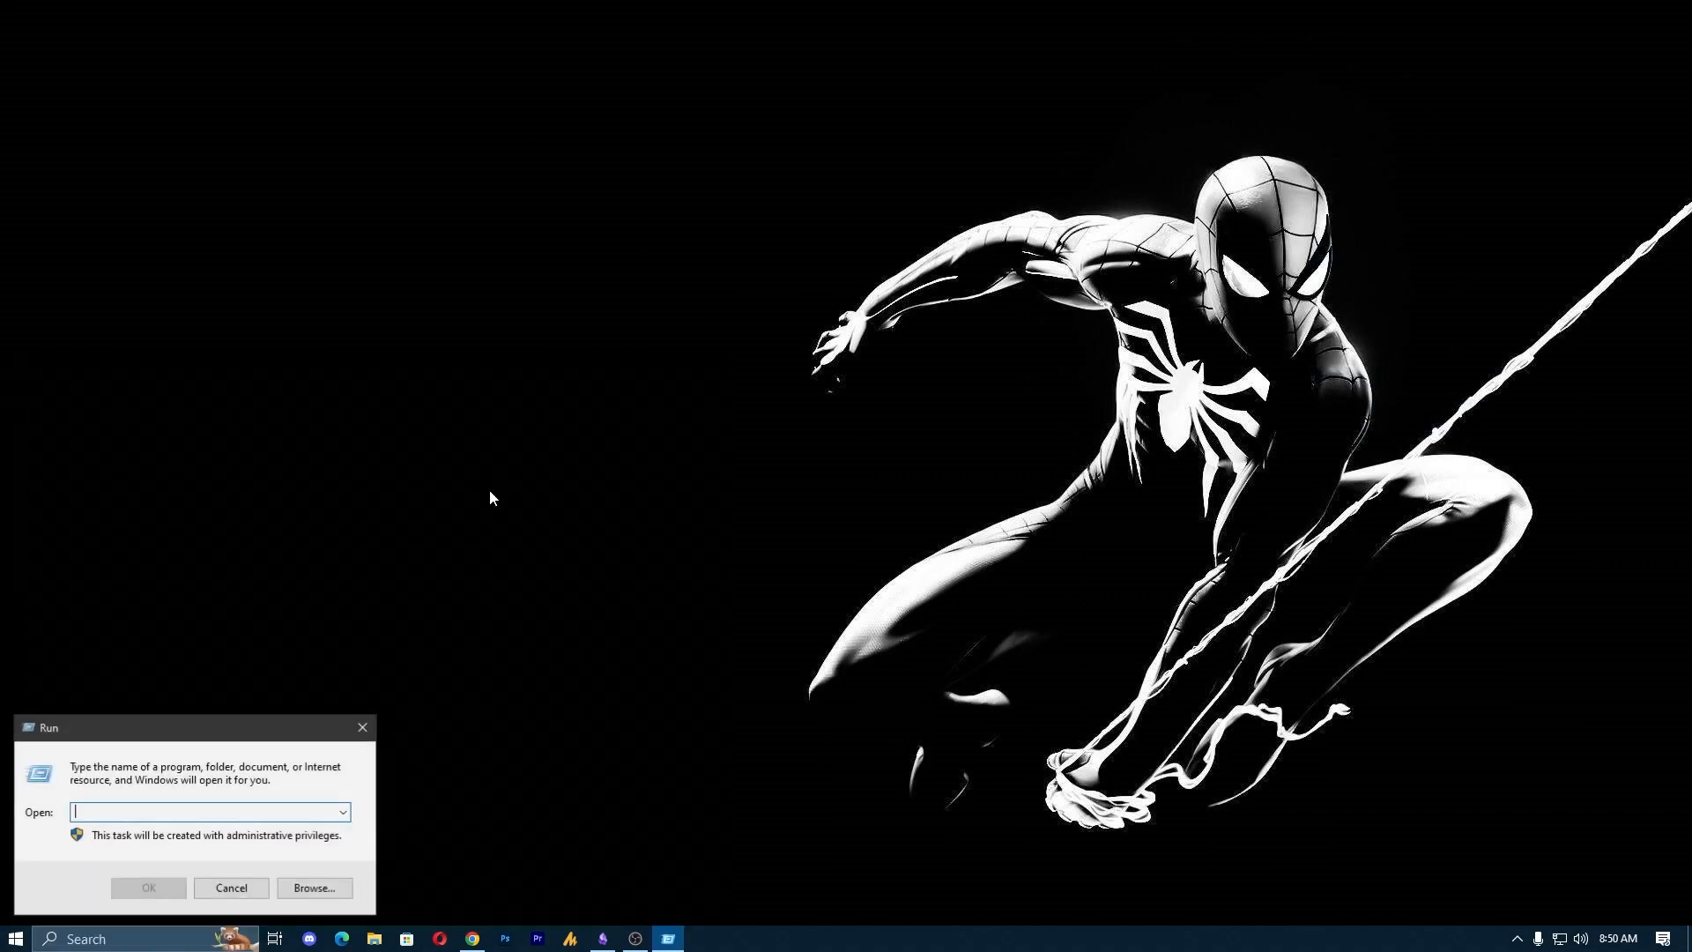
{"action": "type", "text": "temp"}
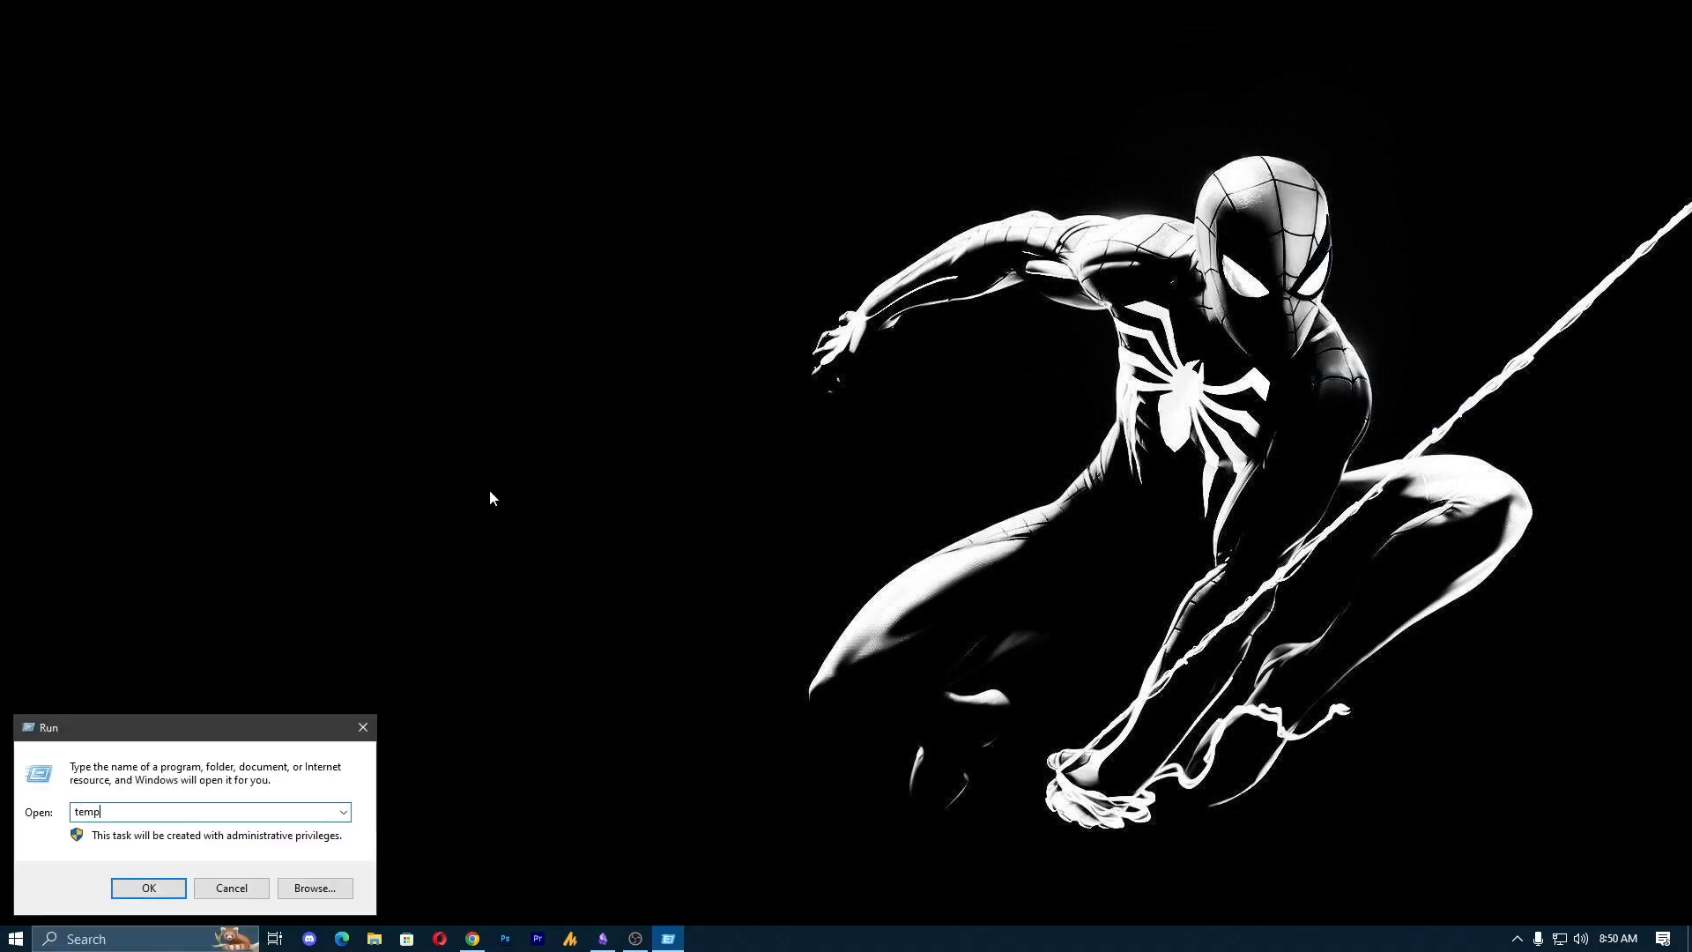
{"action": "key", "text": "Return"}
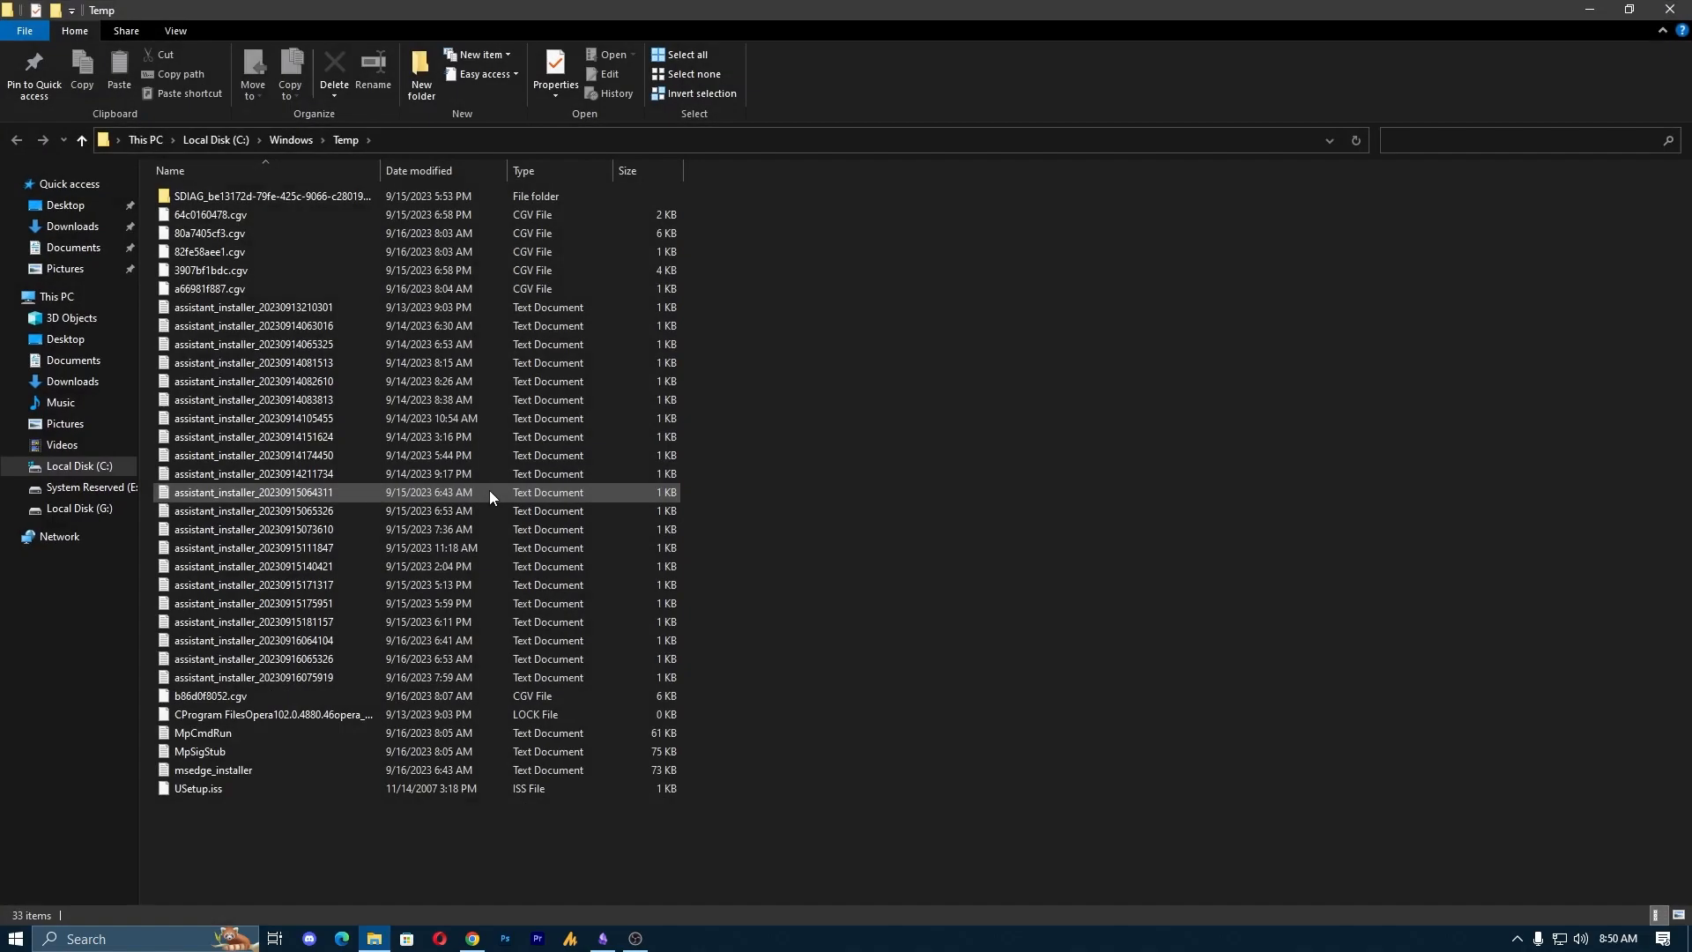
- Open the user's AppData\Local\Temp folder by running %temp%
{"action": "key", "text": "super+r"}
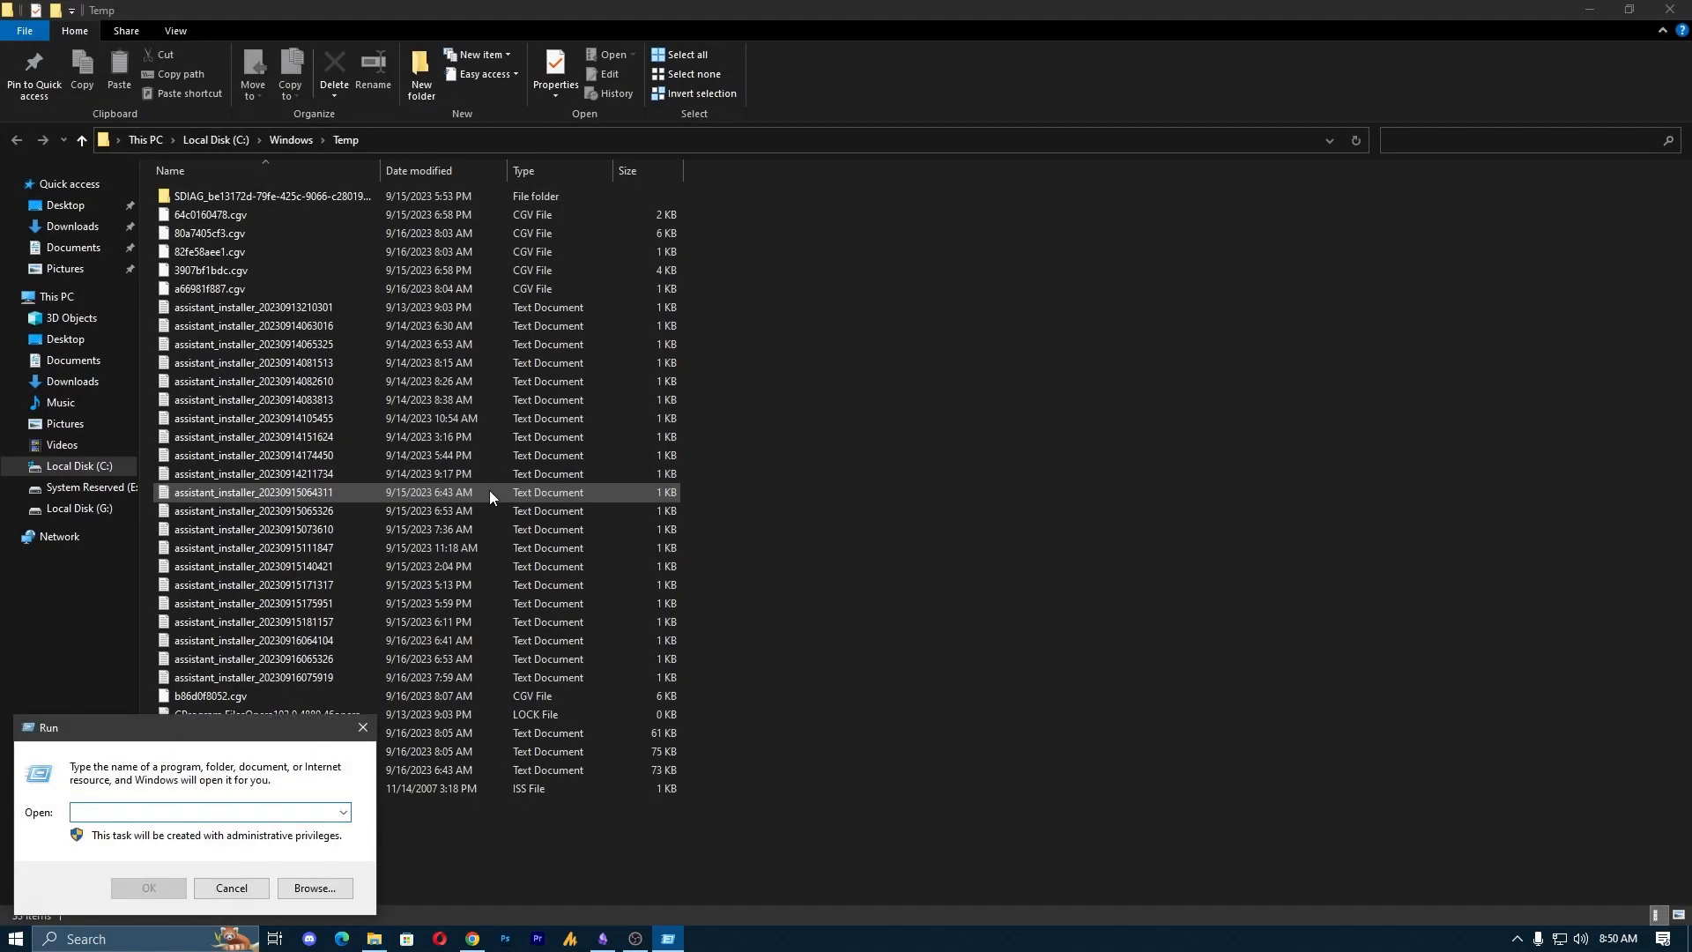
{"action": "type", "text": "%"}
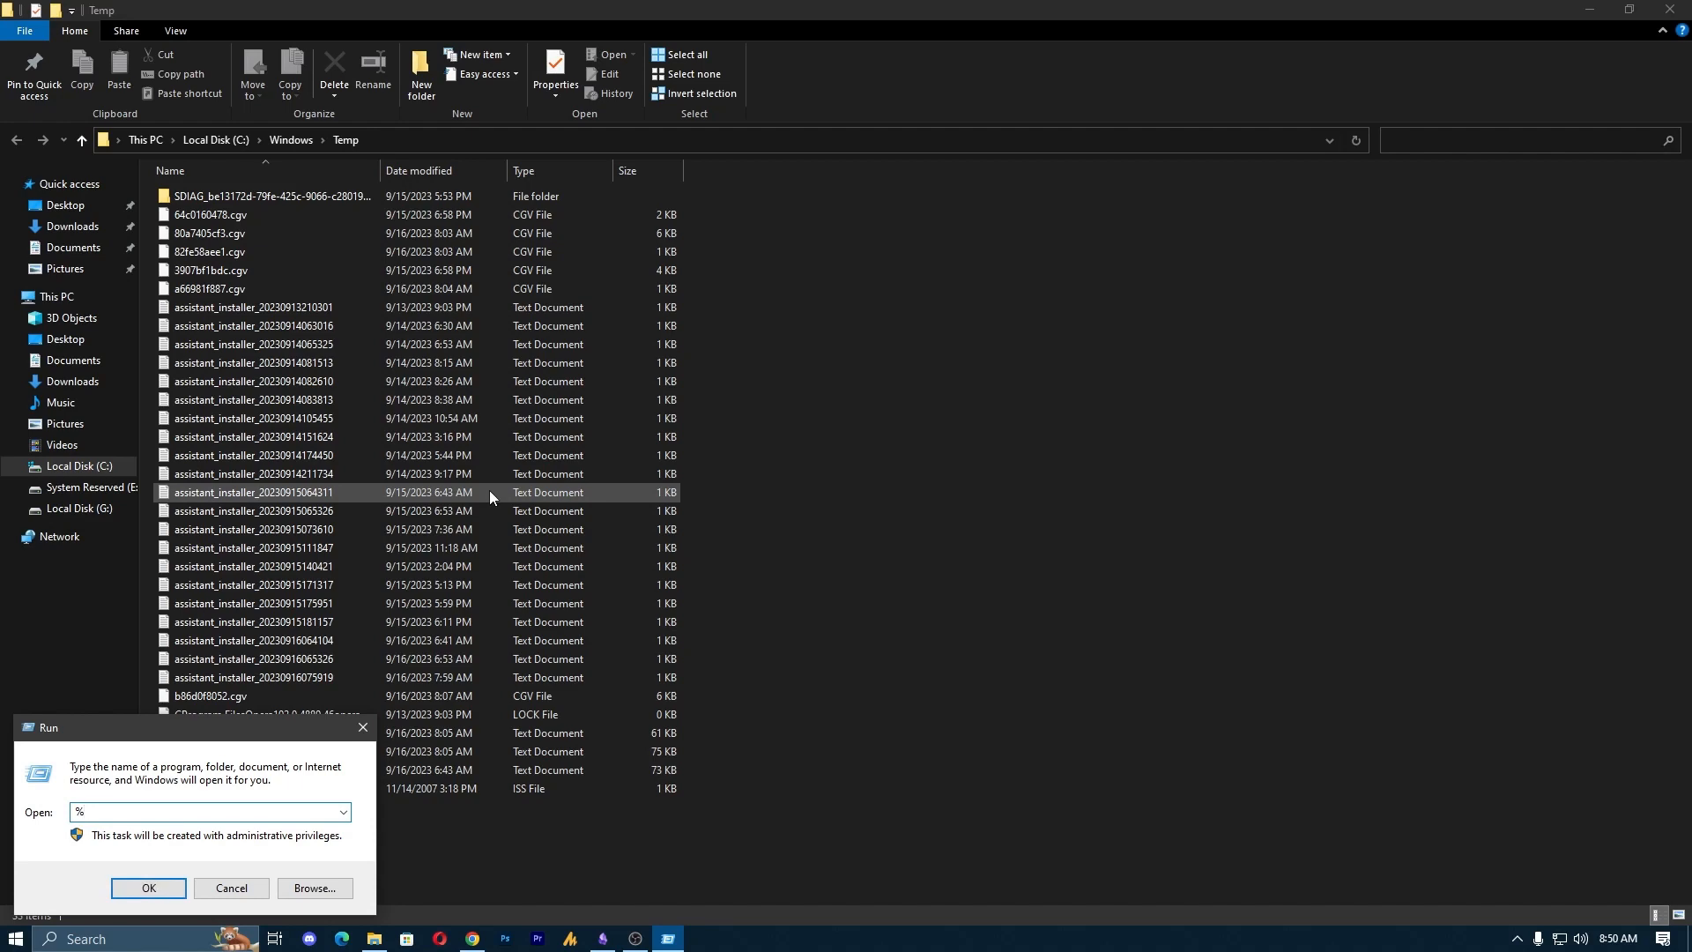
{"action": "type", "text": "temp"}
{"action": "type", "text": "%"}
{"action": "key", "text": "Return"}
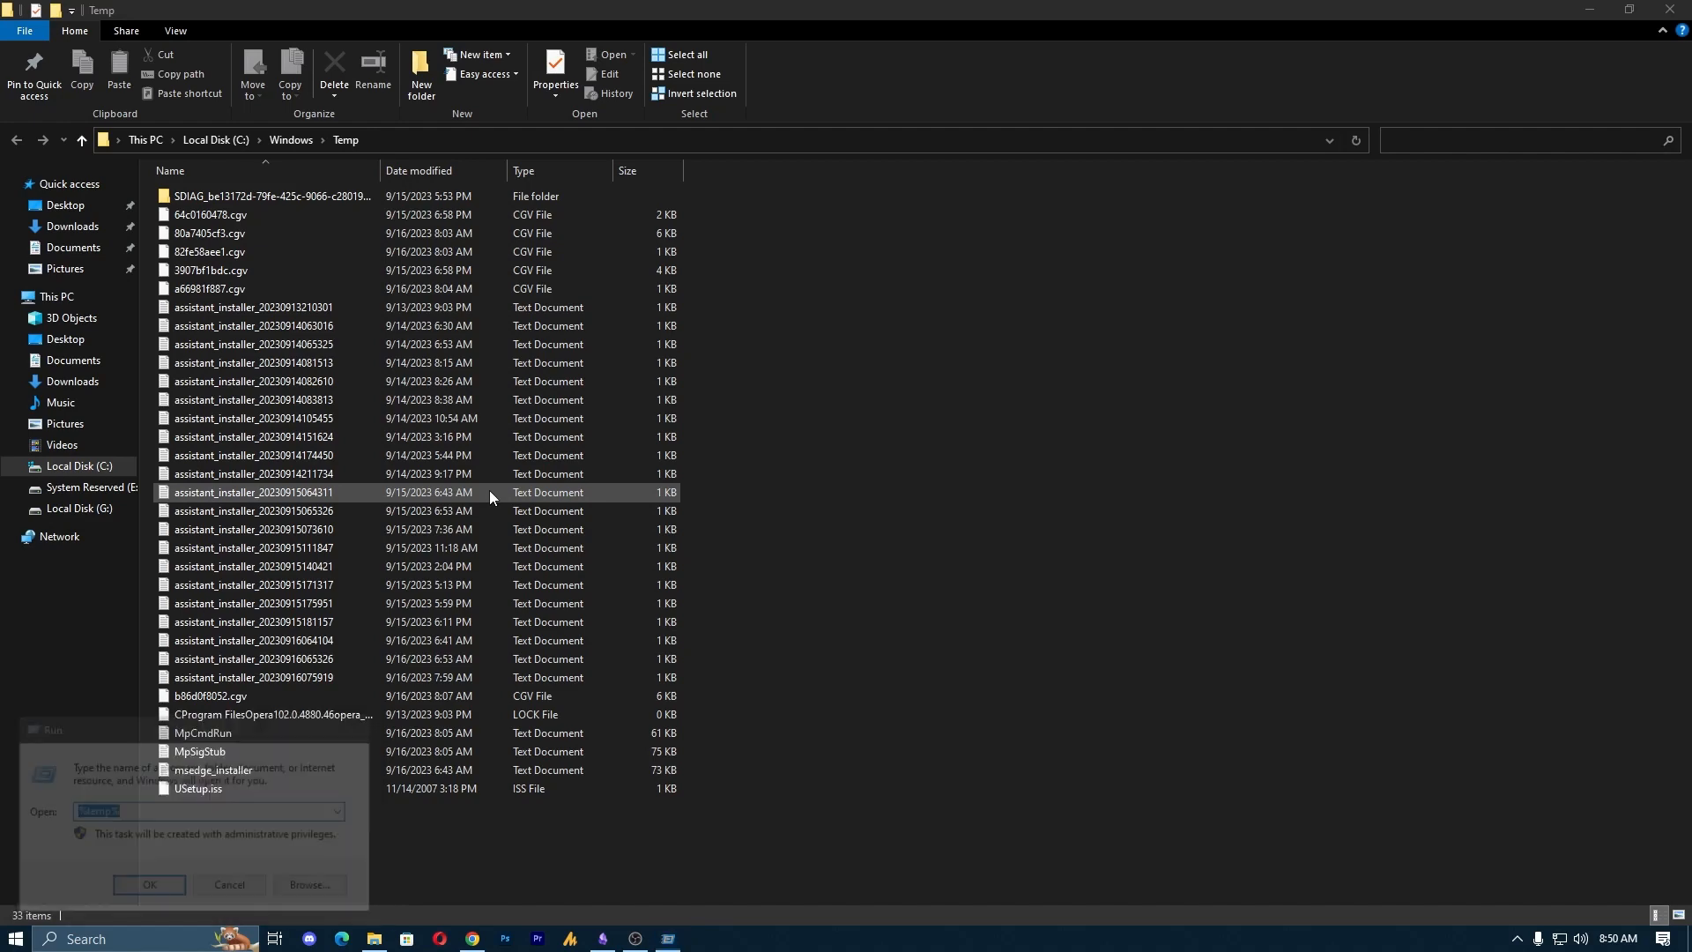
- Check the Windows\Prefetch folder by running prefetch, and close its window
{"action": "key", "text": "super+r"}
{"action": "type", "text": "prefetch"}
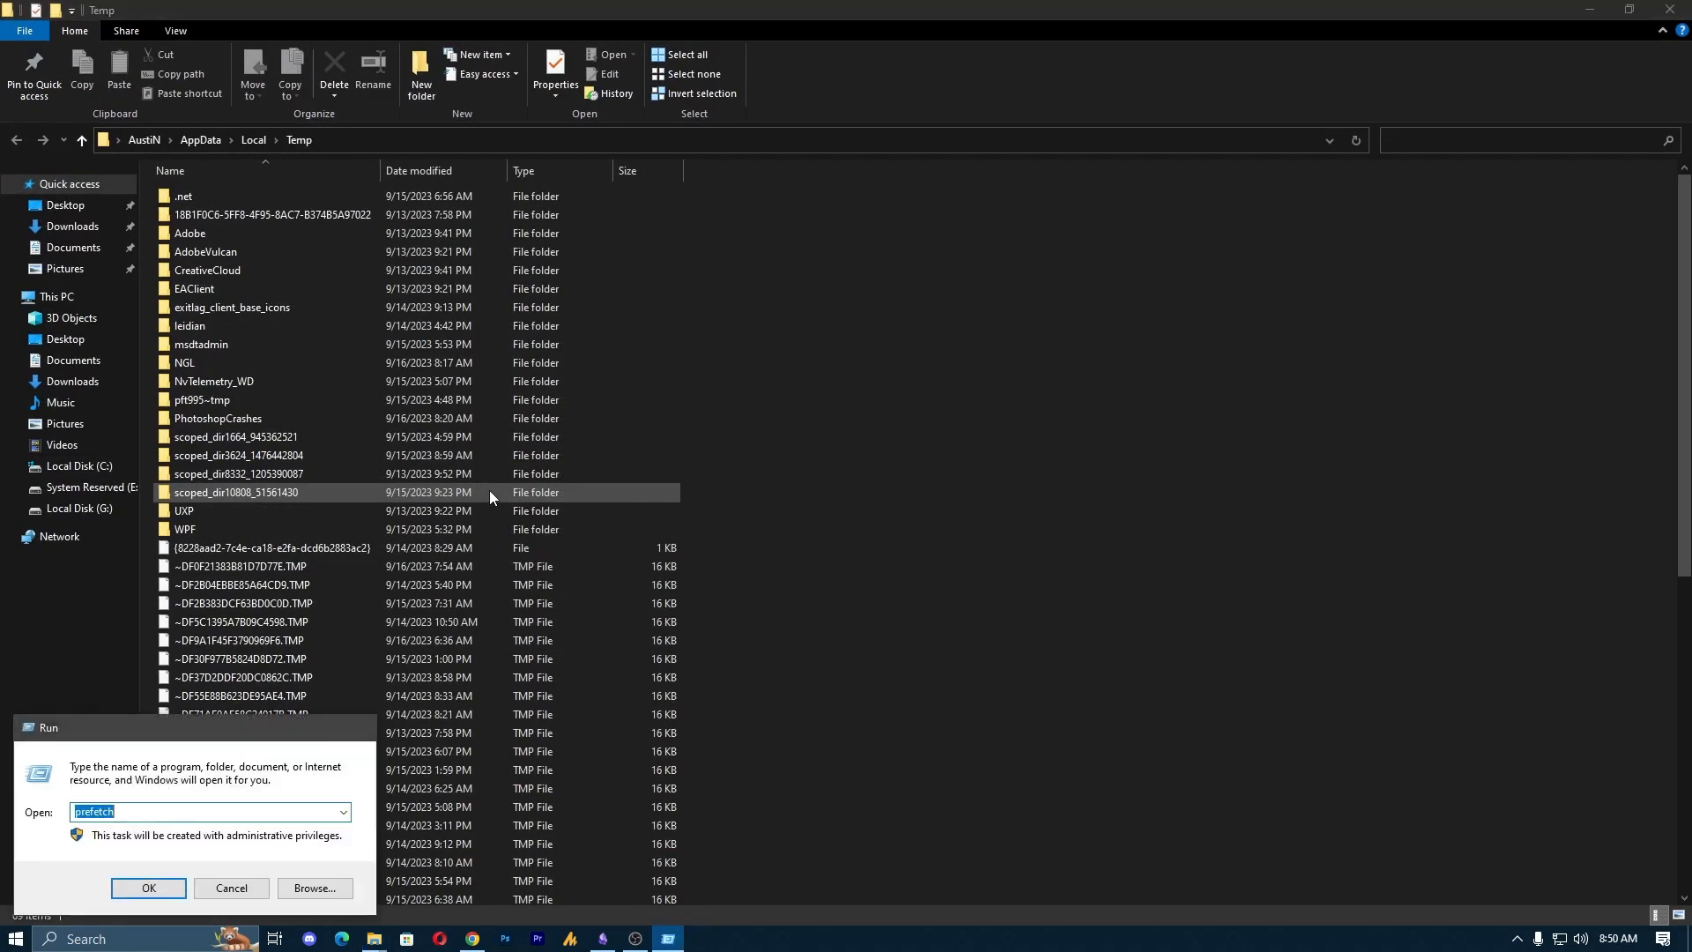
{"action": "key", "text": "Return"}
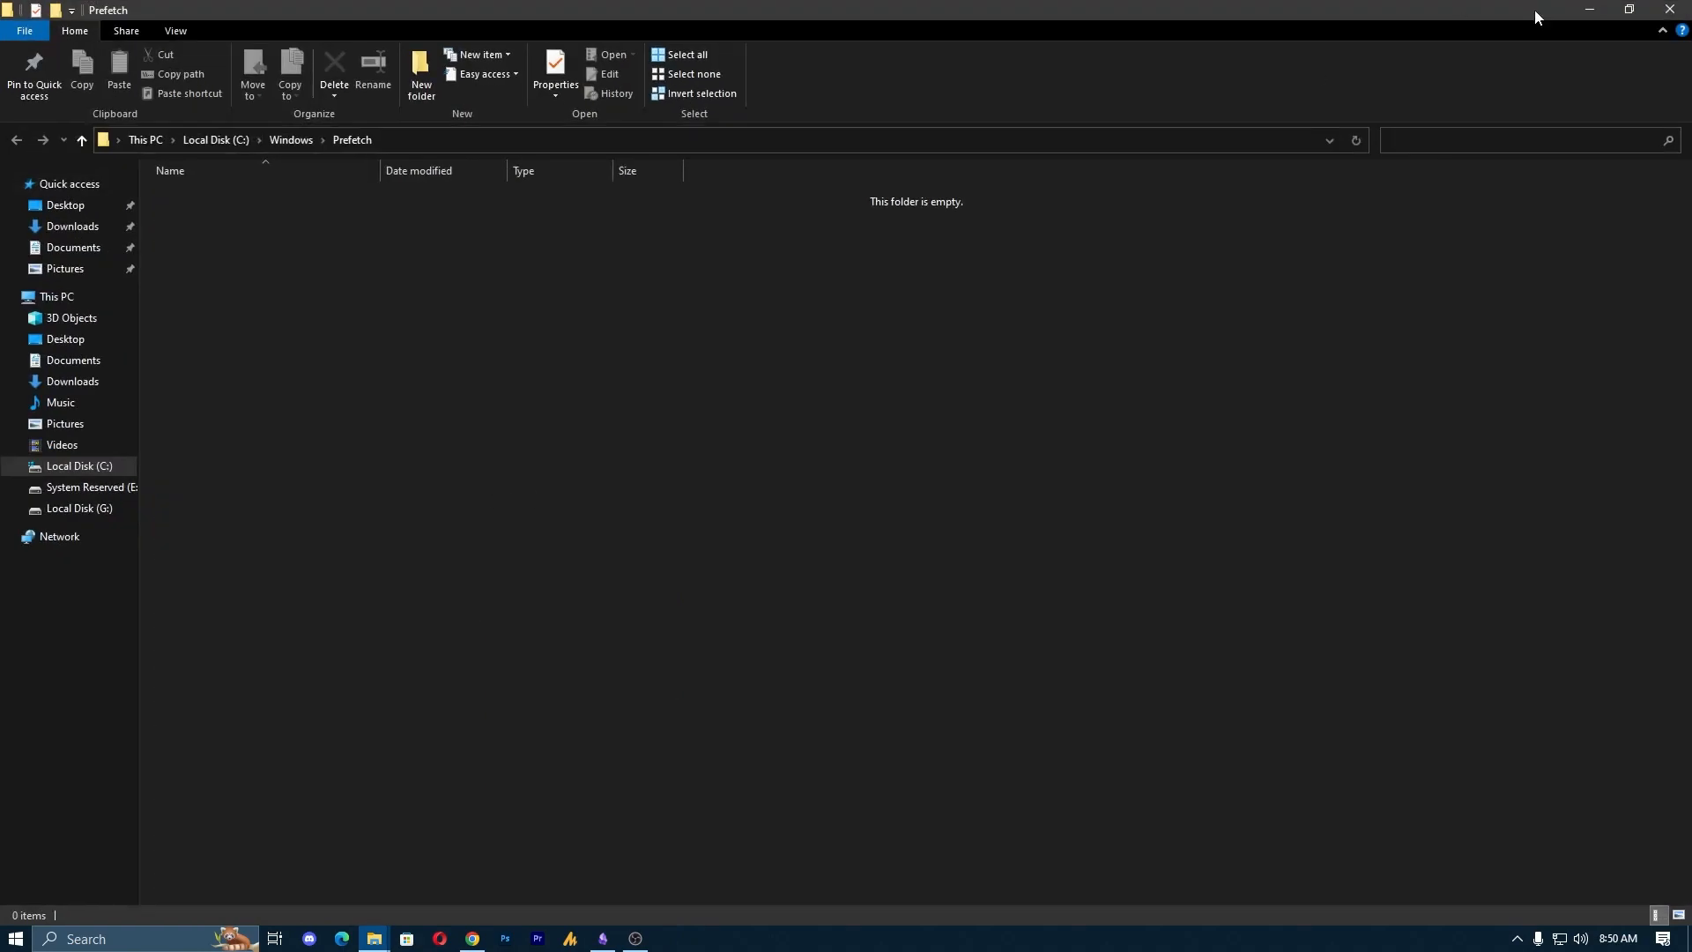
{"action": "left_click", "coordinate": [1669, 10]}
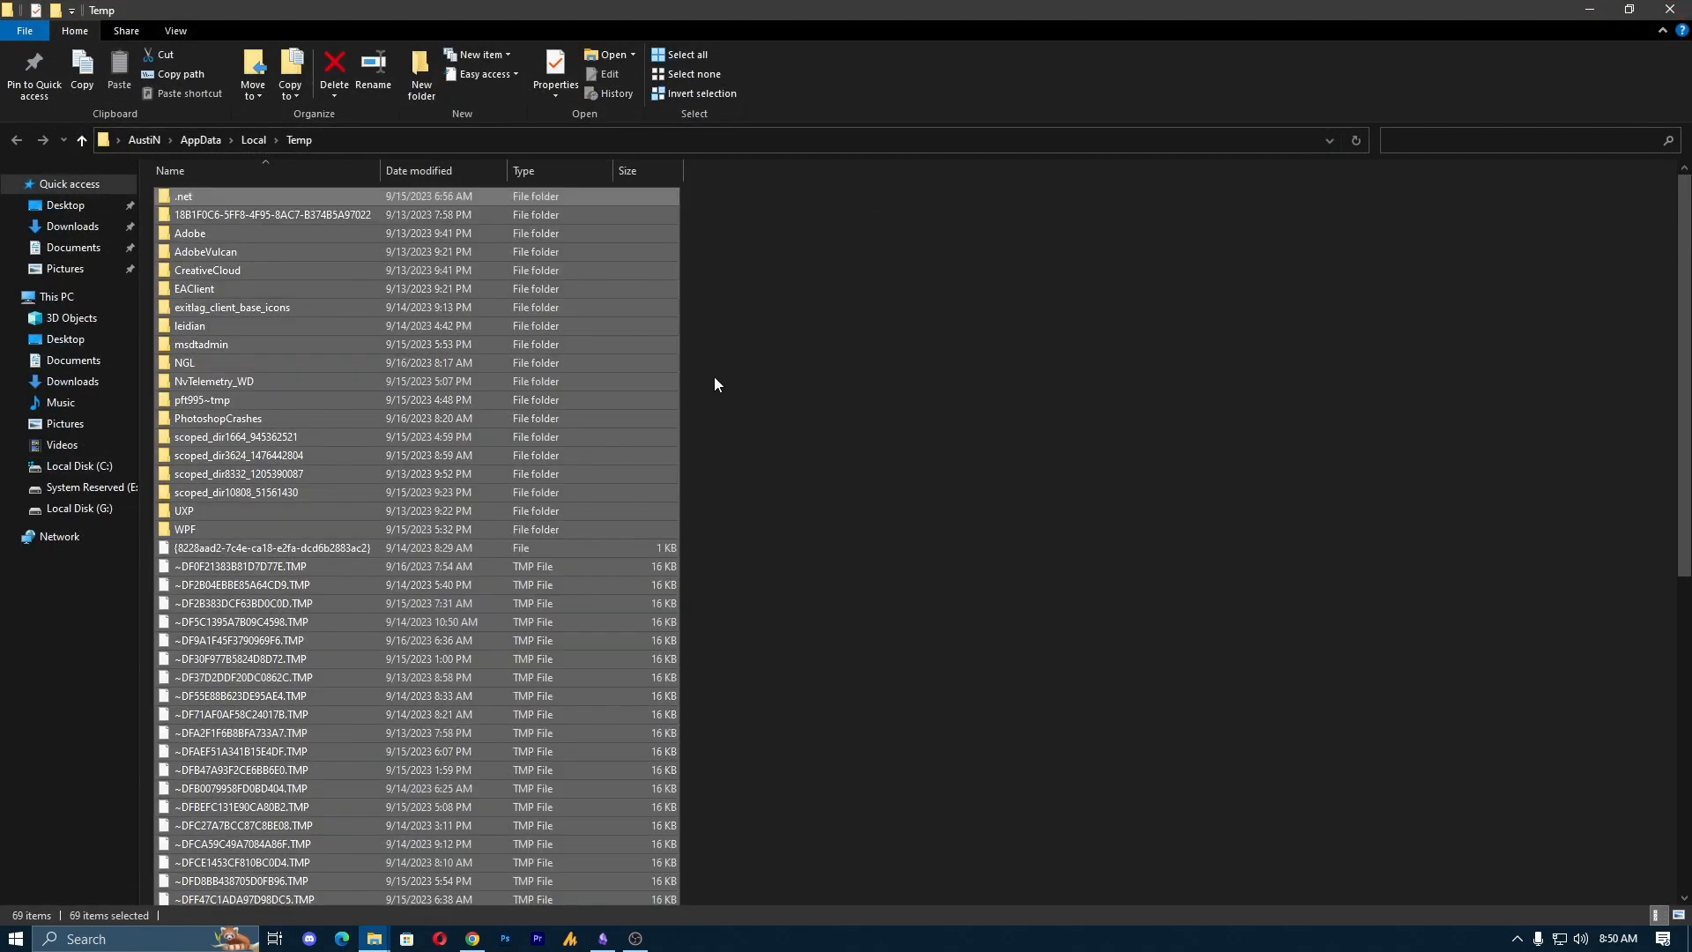
- Permanently delete all items in the user's AppData\Local\Temp folder, skipping files in use, and close that folder window
{"action": "key", "text": "shift+Delete"}
{"action": "key", "text": "Return"}
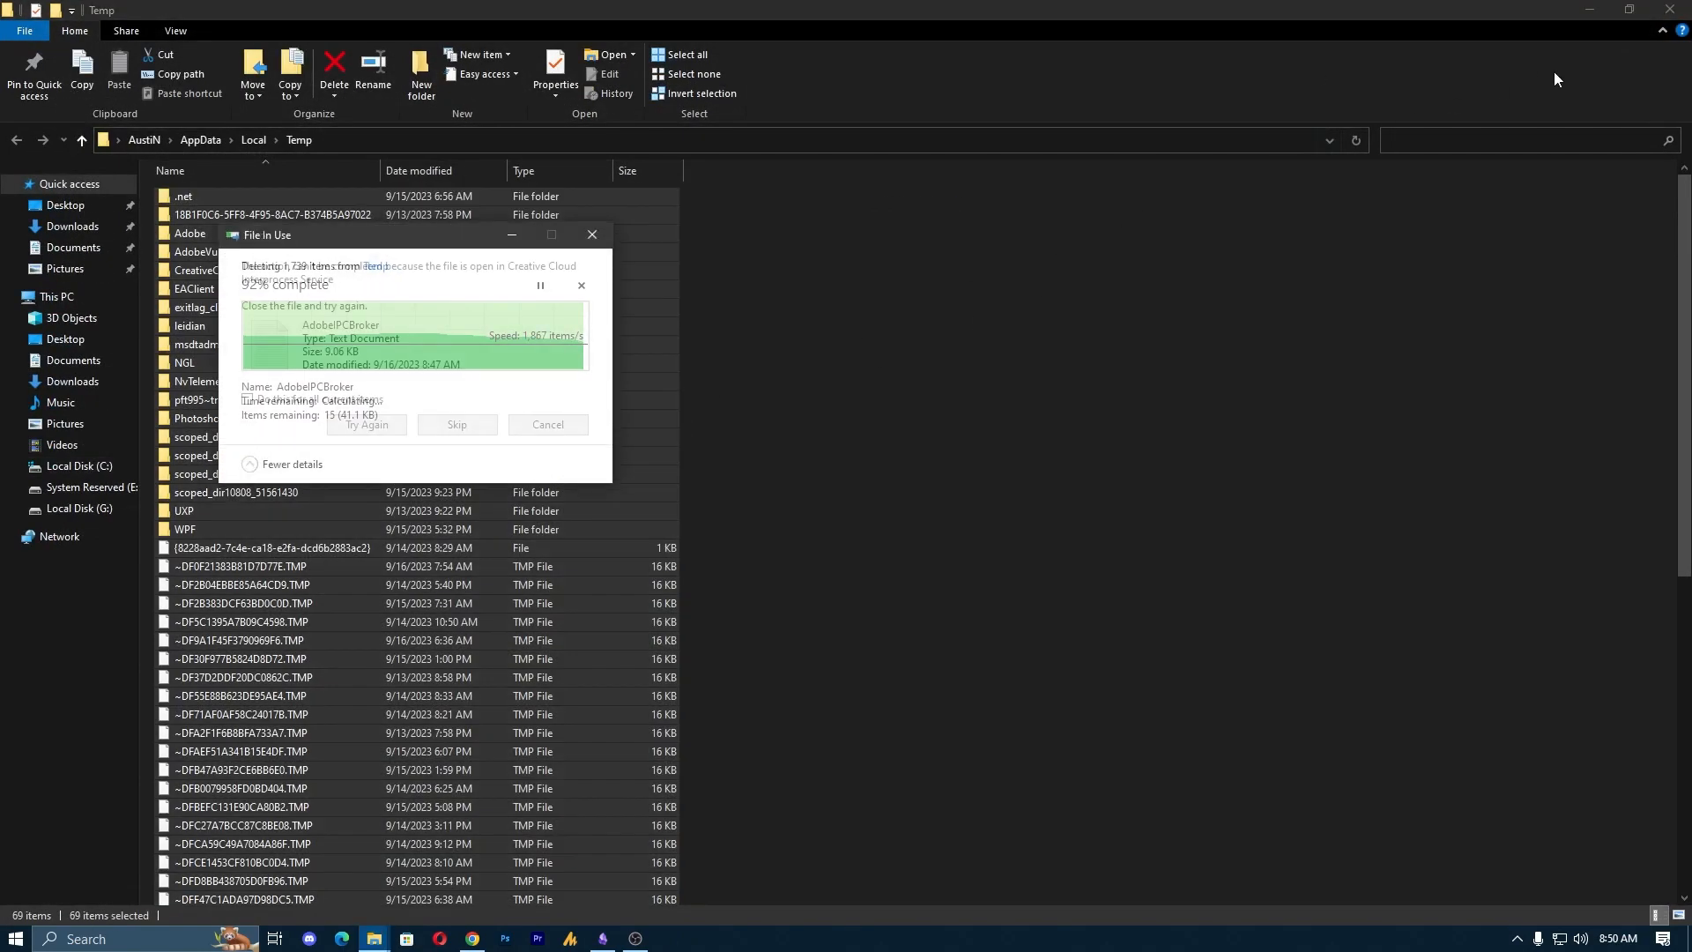
{"action": "left_click", "coordinate": [483, 426]}
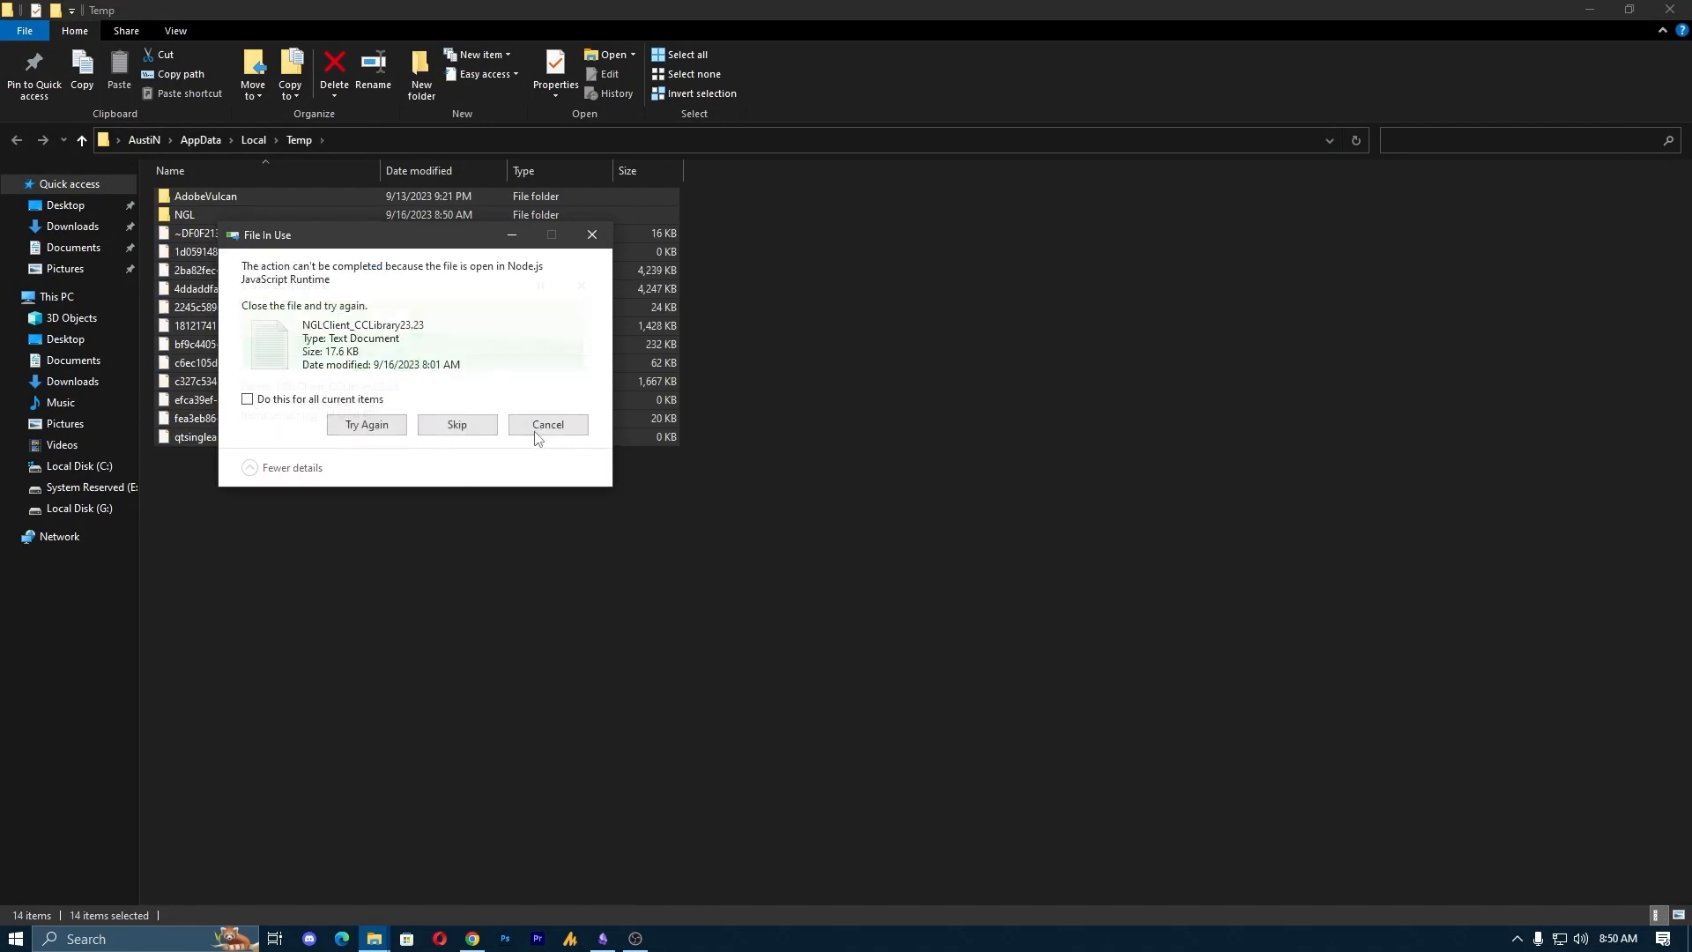
{"action": "left_click", "coordinate": [1673, 9]}
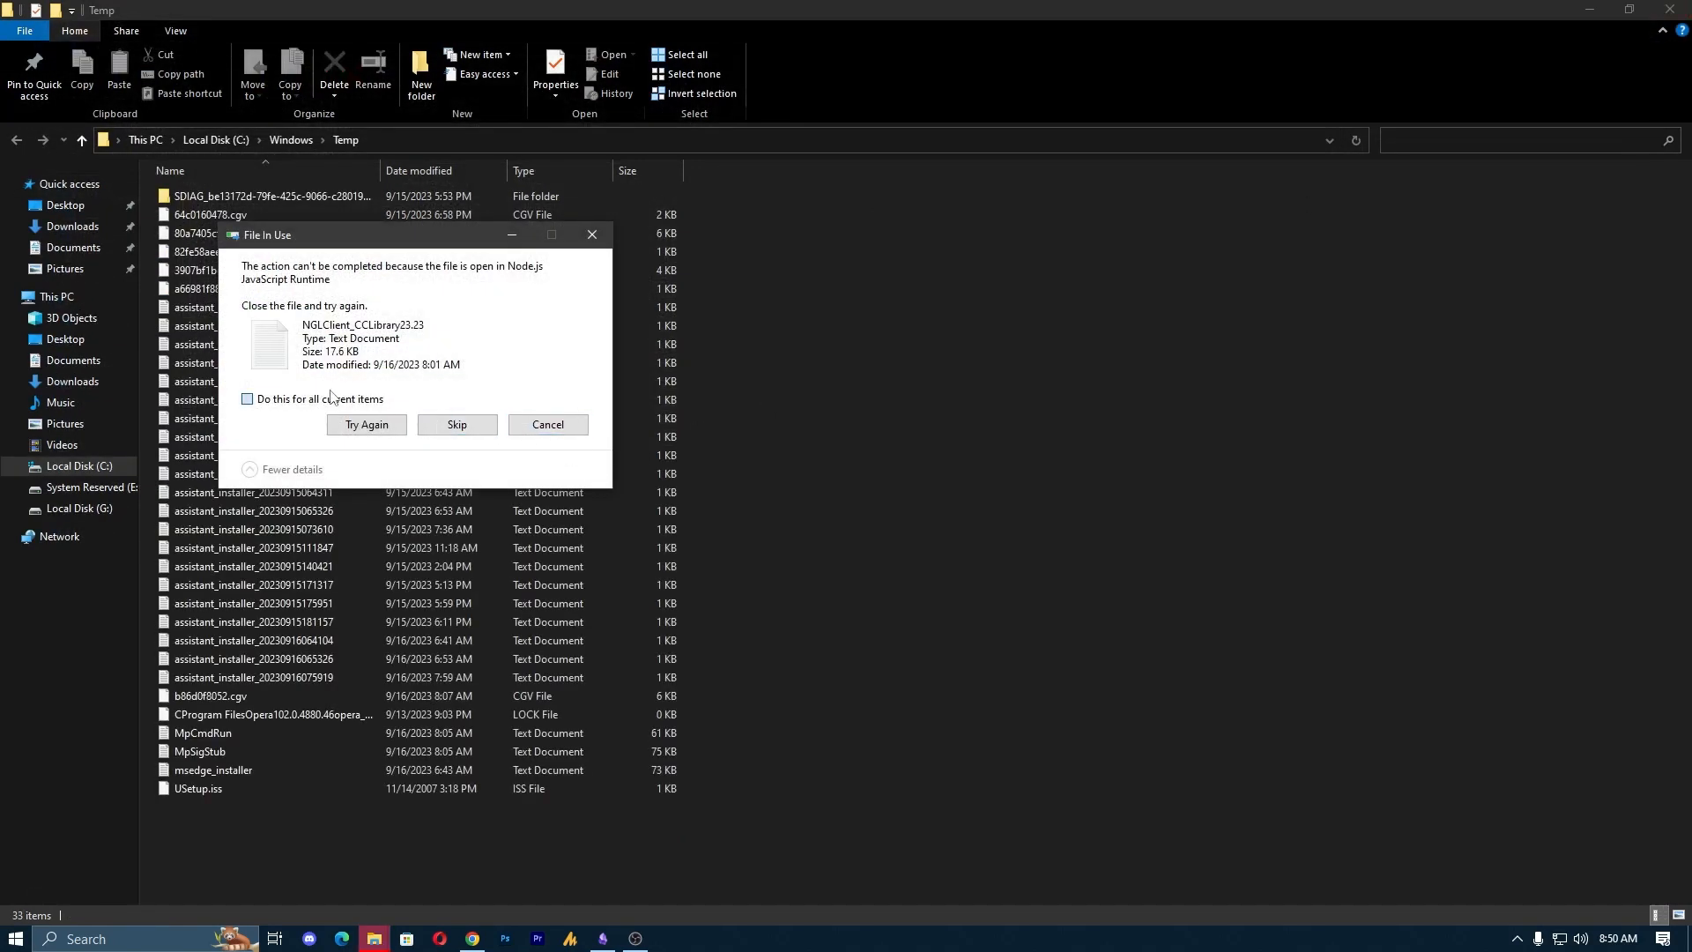
{"action": "left_click", "coordinate": [458, 426]}
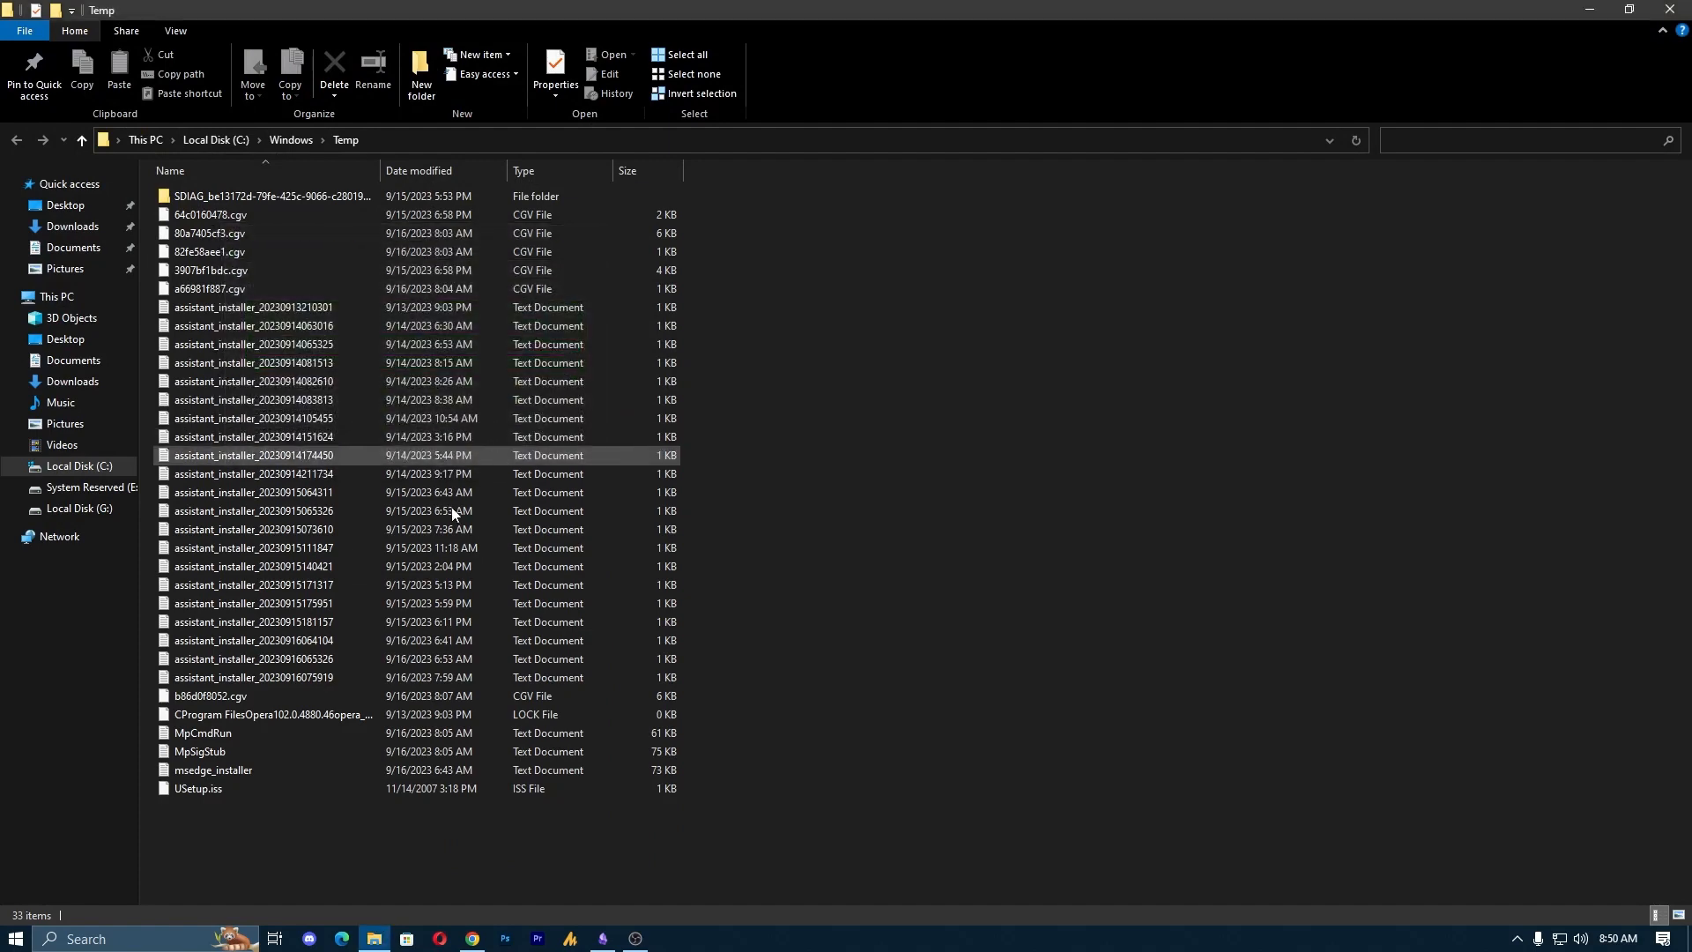
- Delete all items in the Windows\Temp folder and close its window
{"action": "left_click", "coordinate": [473, 495]}
{"action": "key", "text": "ctrl+a"}
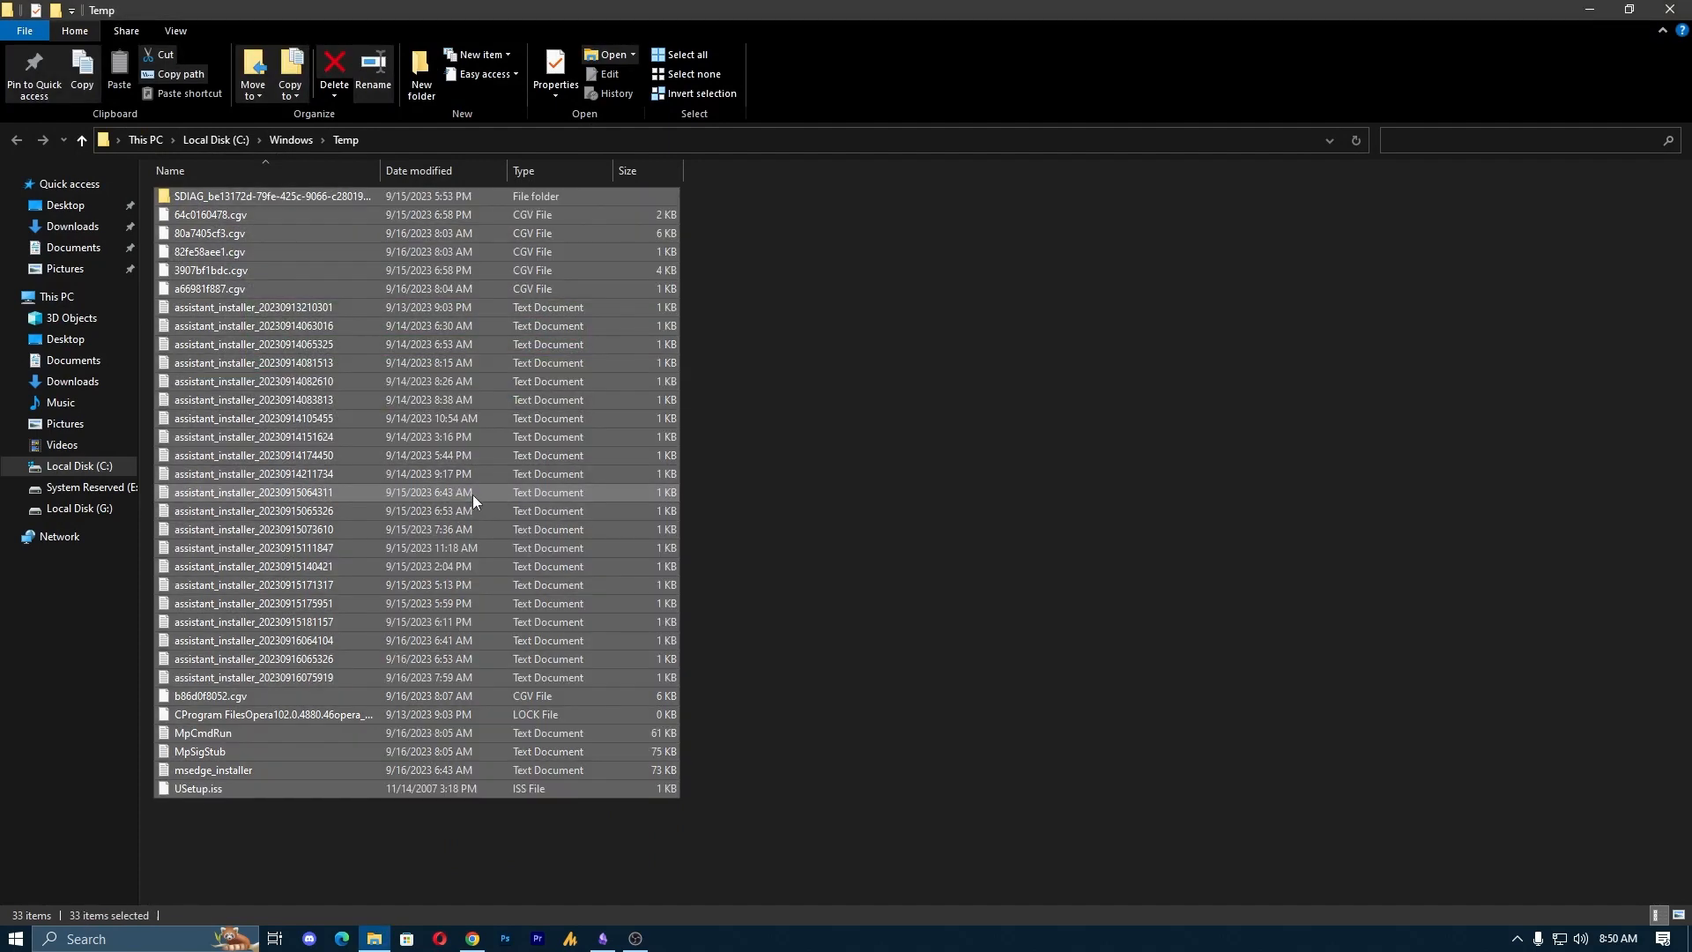
{"action": "key", "text": "Delete"}
{"action": "left_click", "coordinate": [1664, 14]}
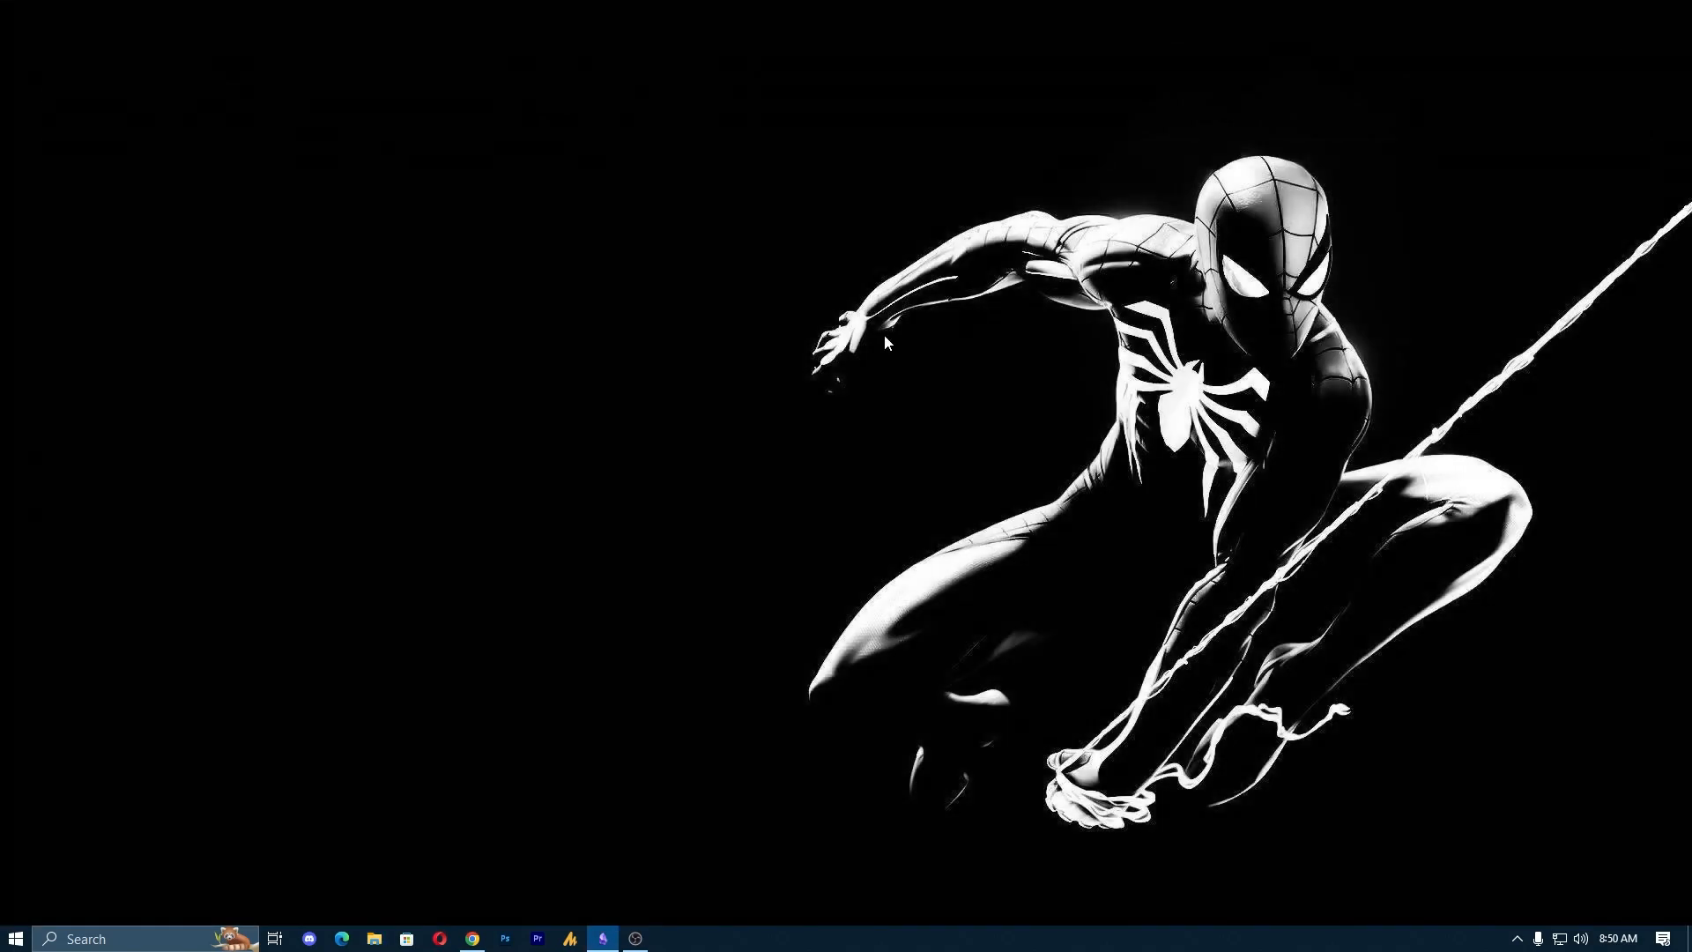
- Add the VALORANT-Win64-Shipping application from the Win64 folder as a desktop app in the Windows Graphics settings
{"action": "key", "text": "super"}
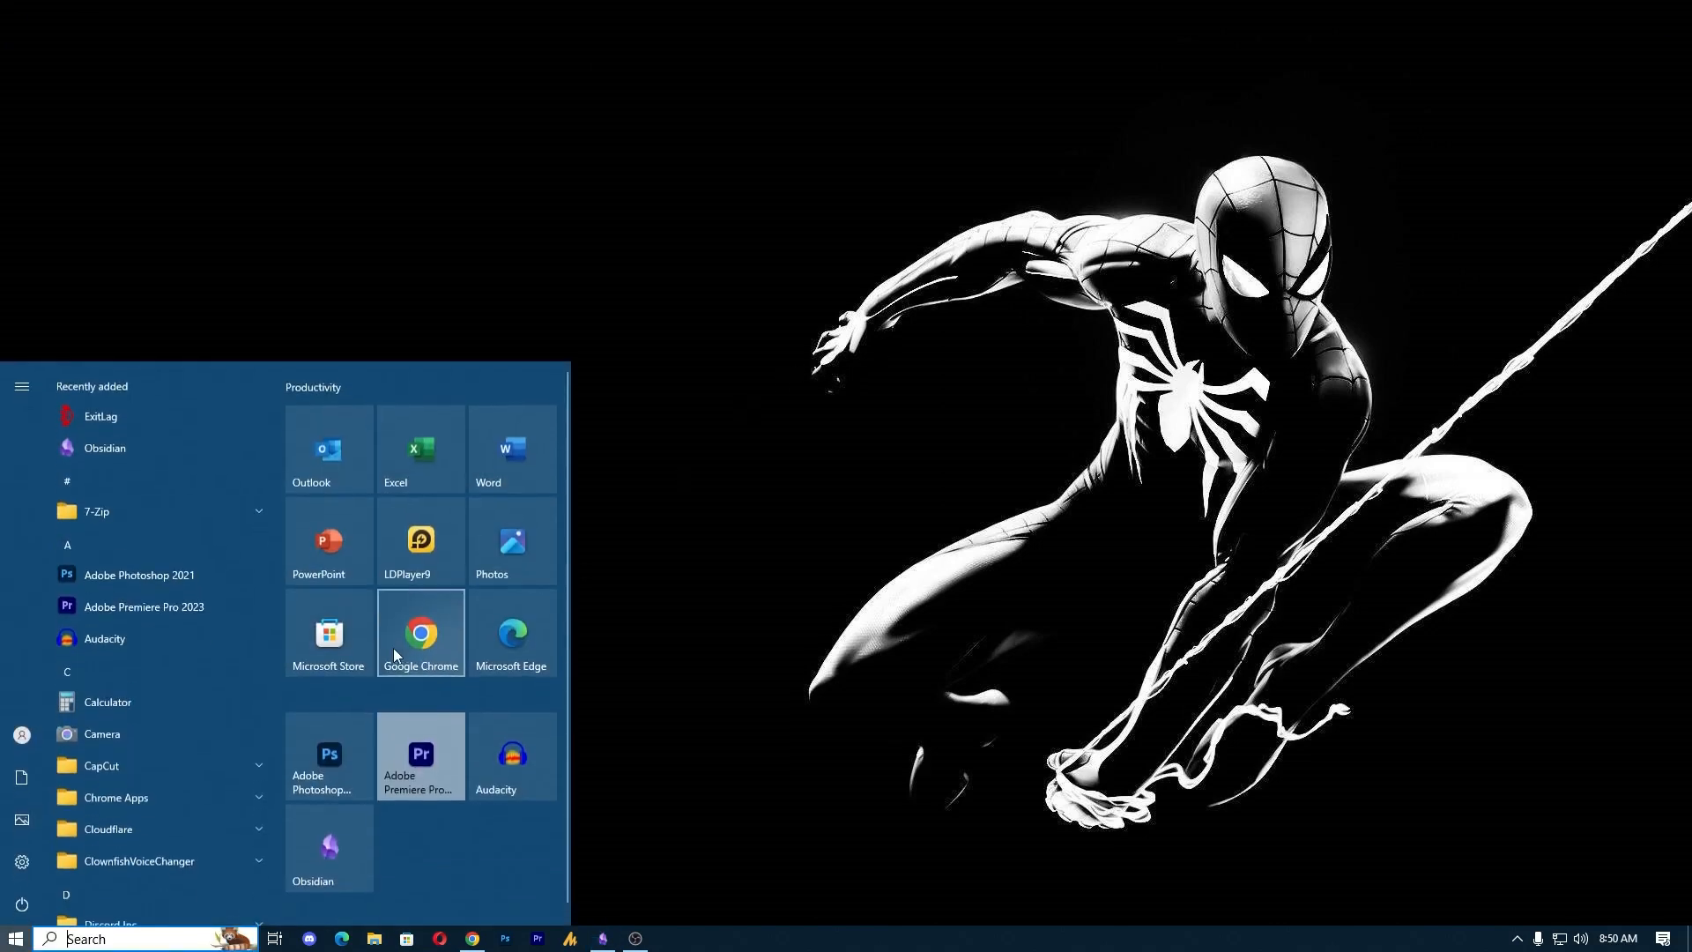
{"action": "type", "text": "graphic"}
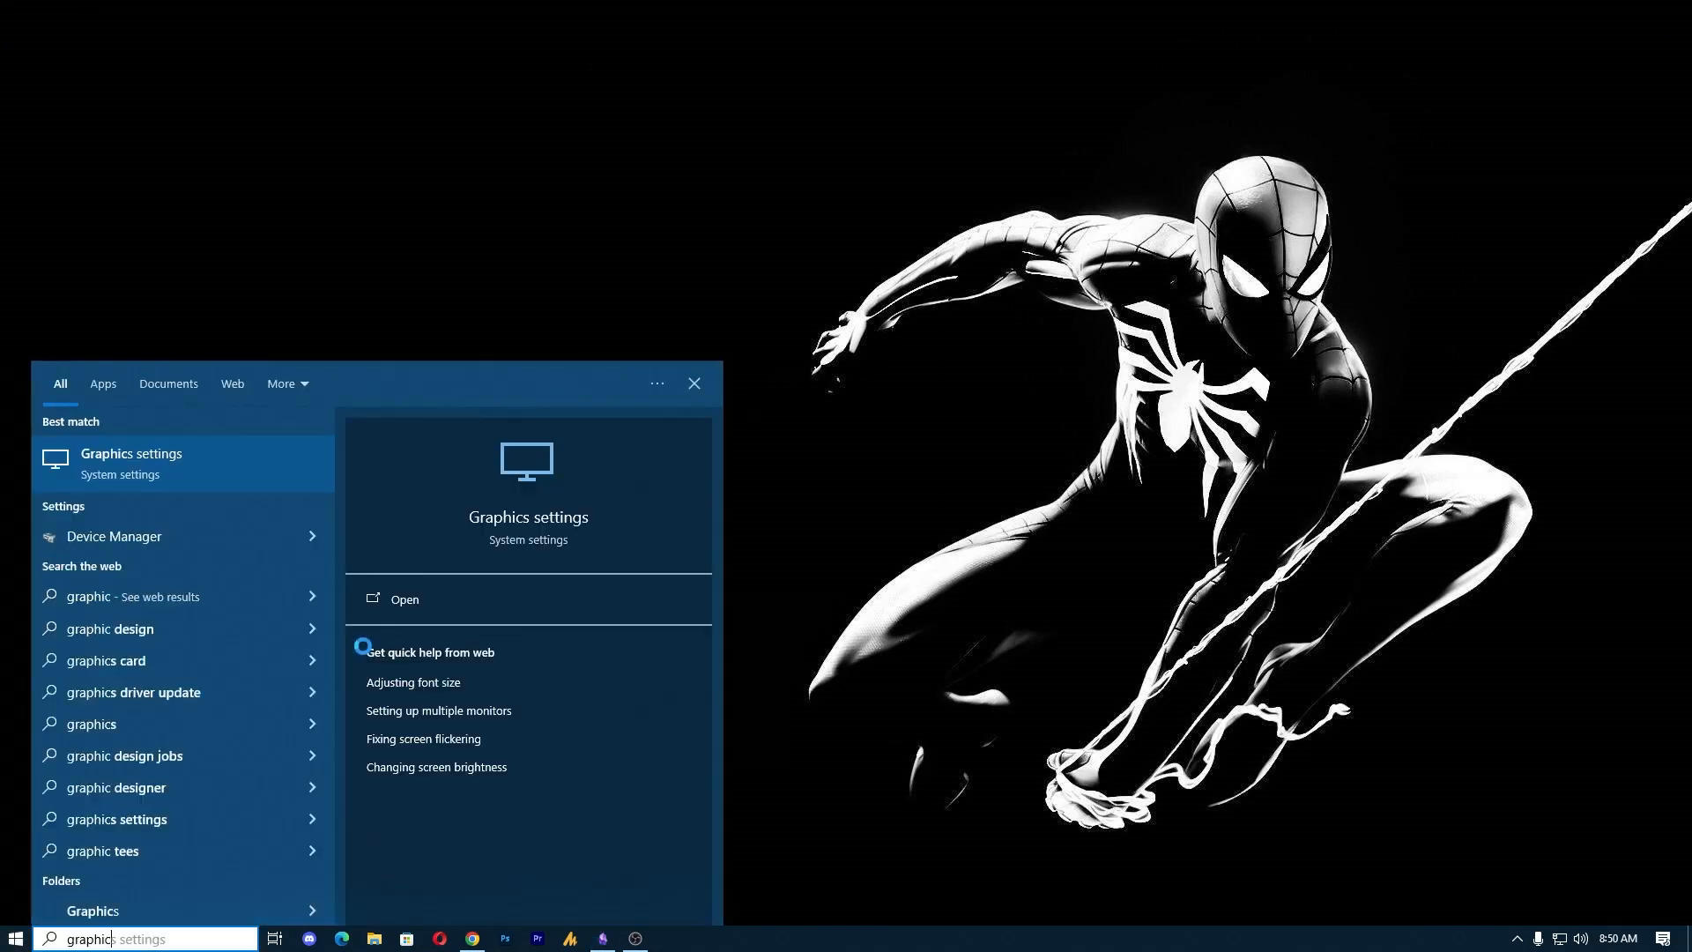
{"action": "left_click", "coordinate": [144, 469]}
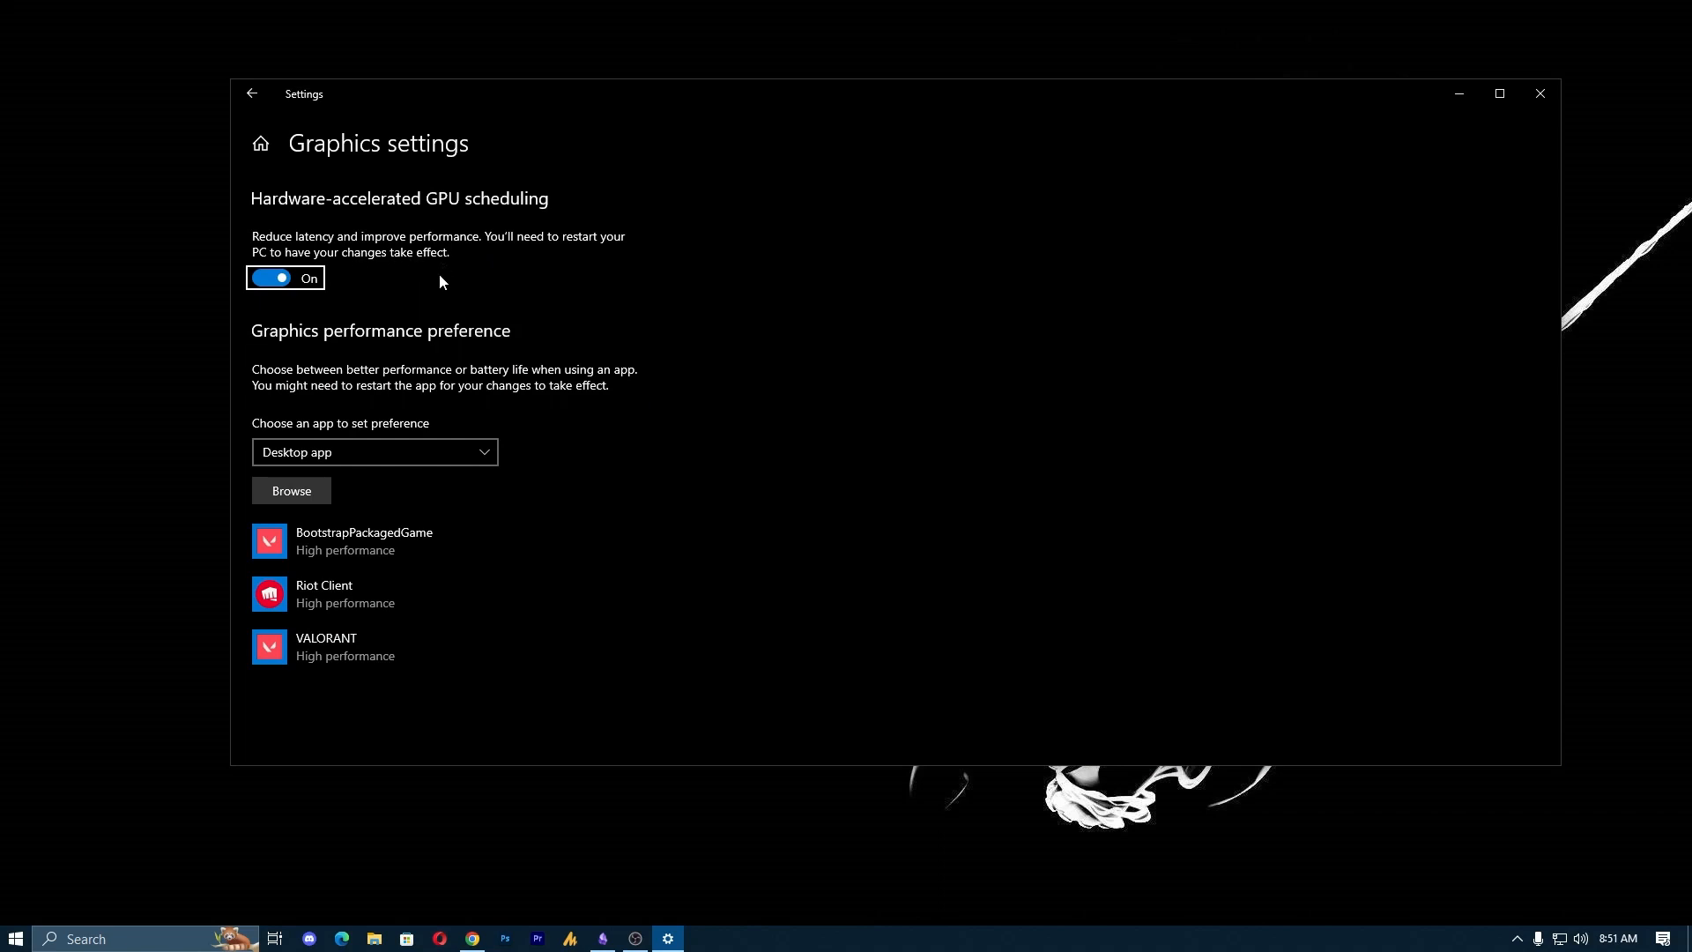
{"action": "left_click", "coordinate": [302, 491]}
{"action": "left_click", "coordinate": [481, 210]}
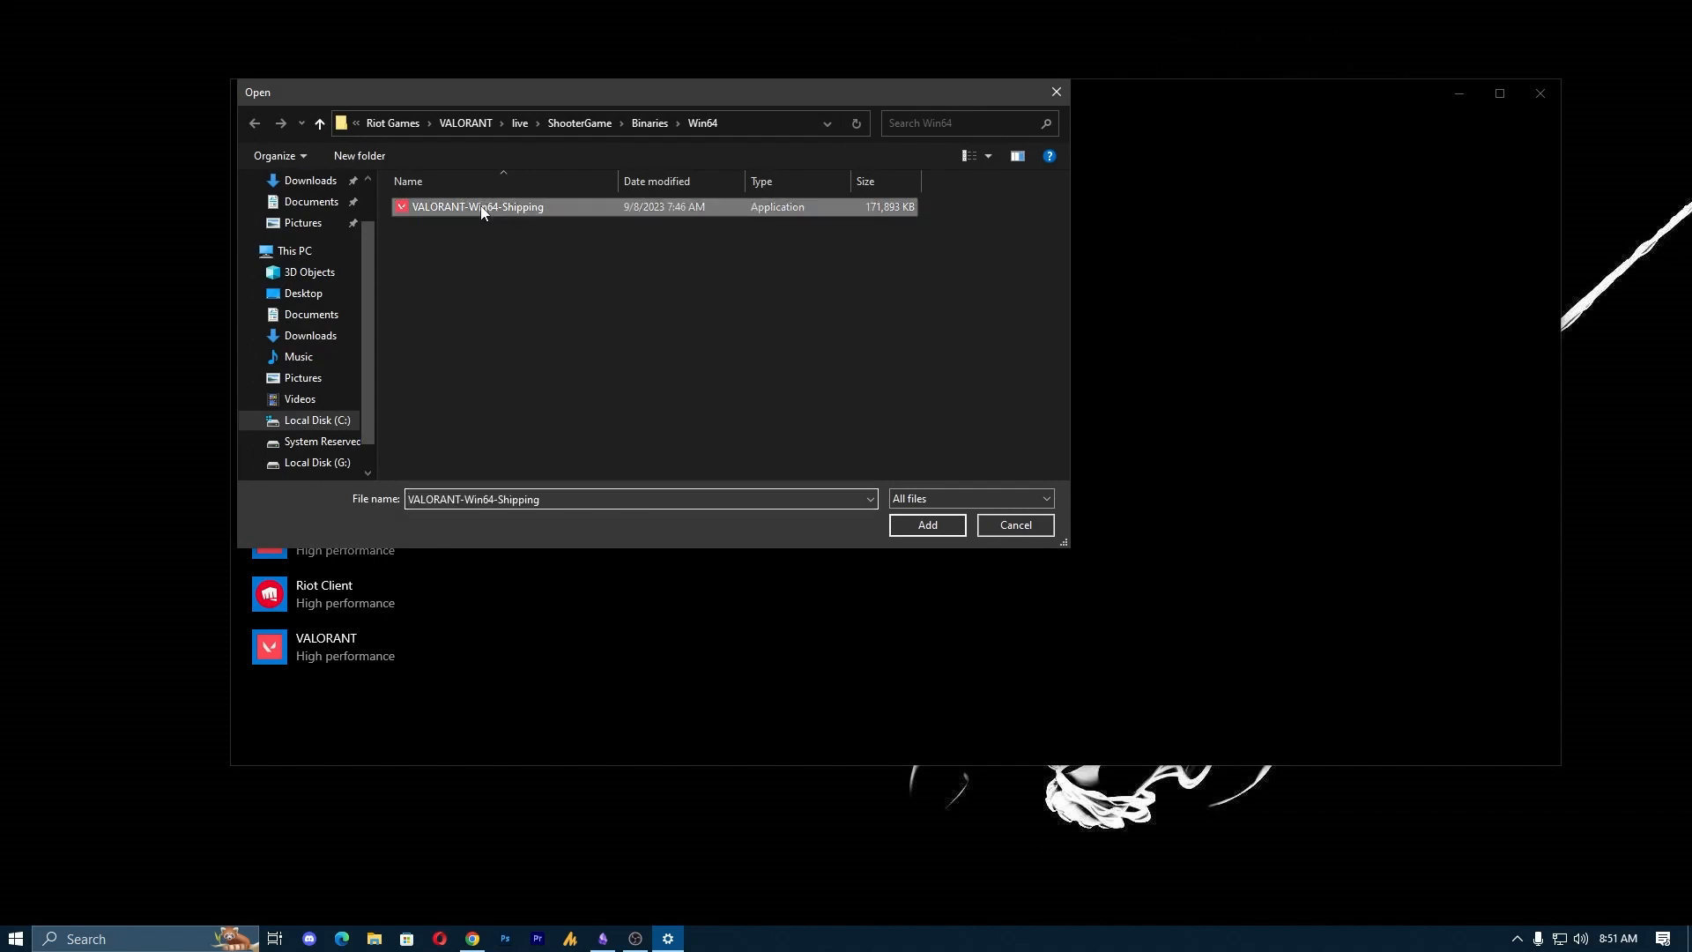
{"action": "left_click", "coordinate": [927, 524]}
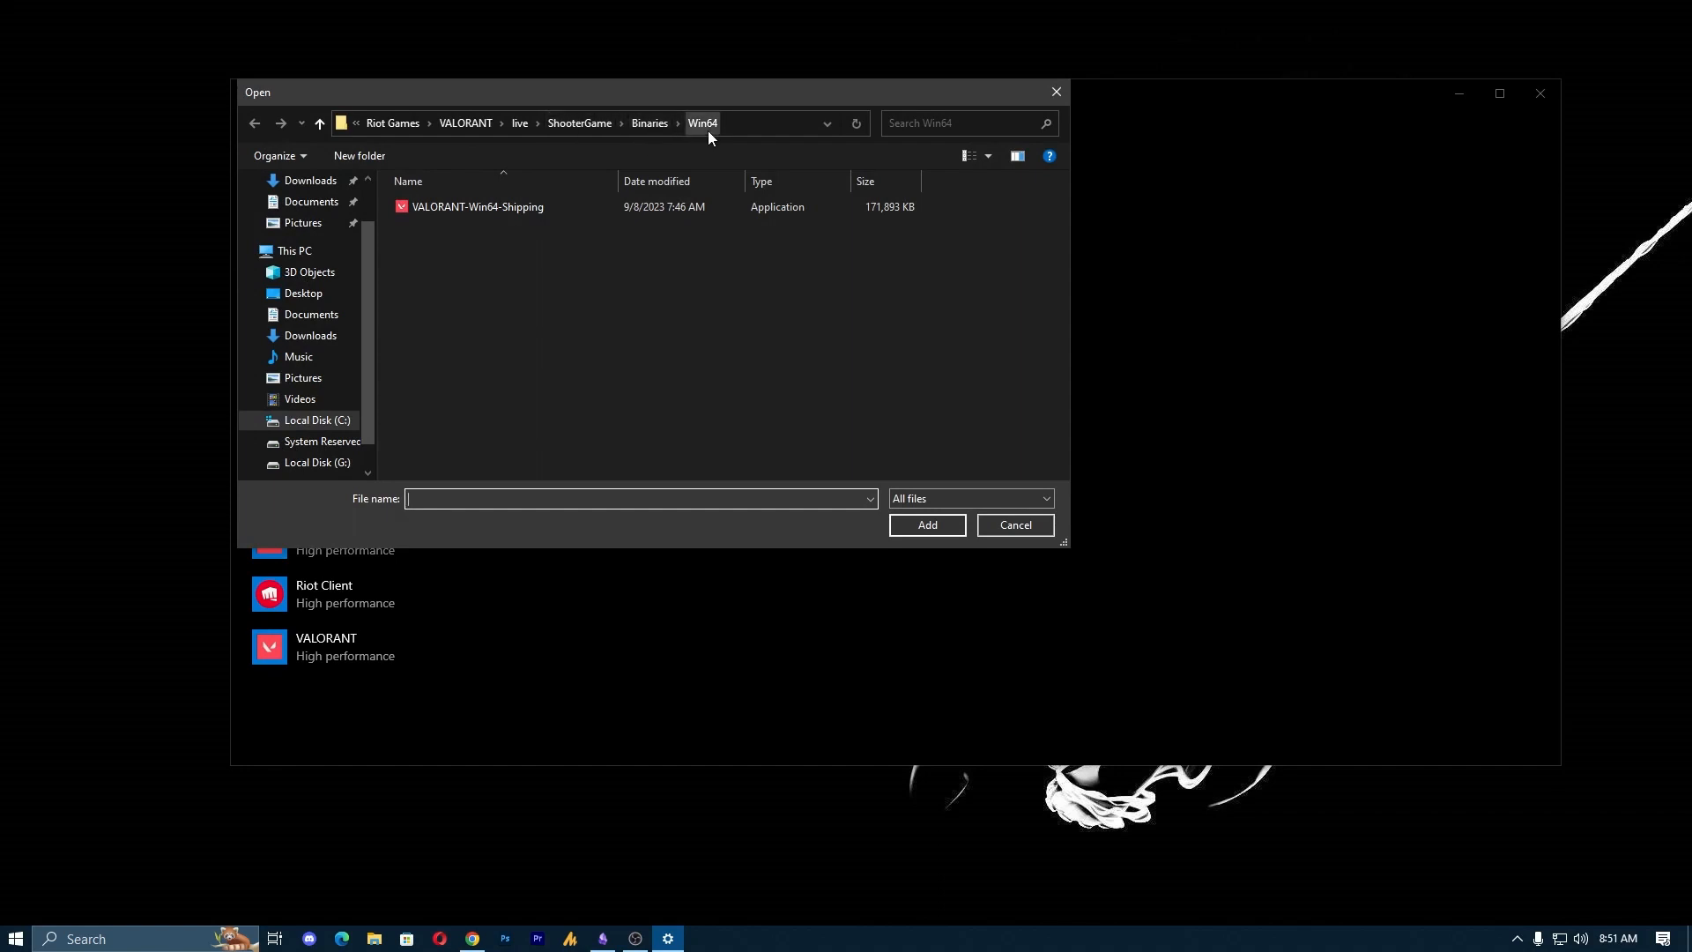
{"action": "left_click", "coordinate": [522, 125]}
{"action": "left_click", "coordinate": [441, 245]}
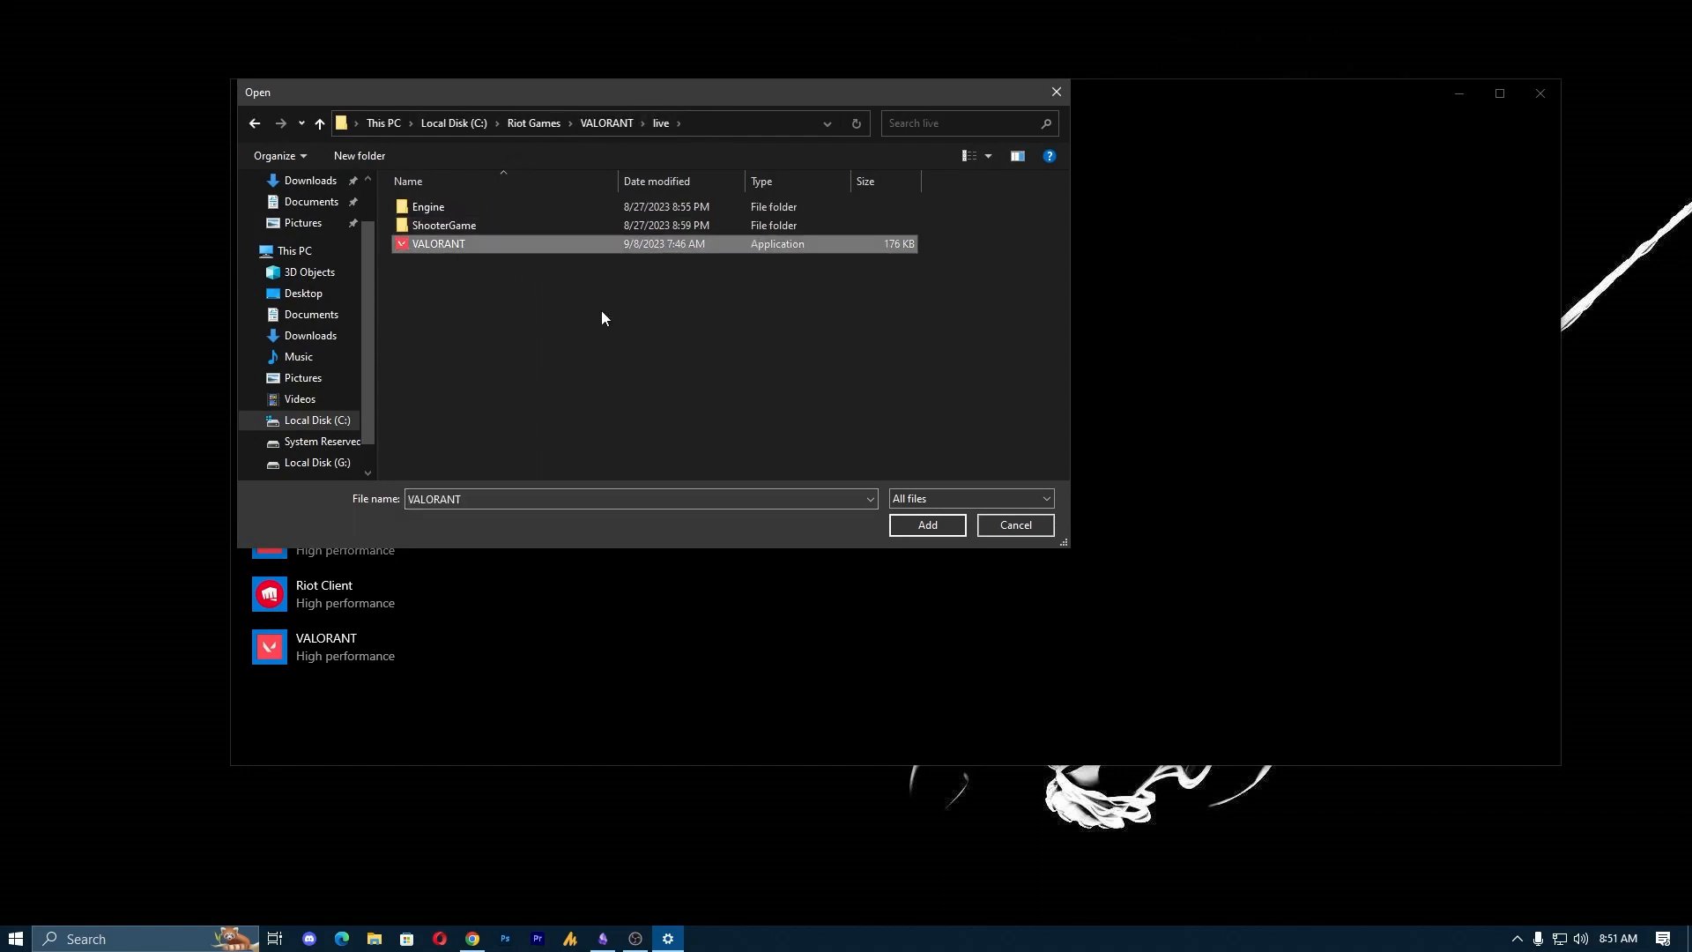
{"action": "left_click", "coordinate": [1015, 526]}
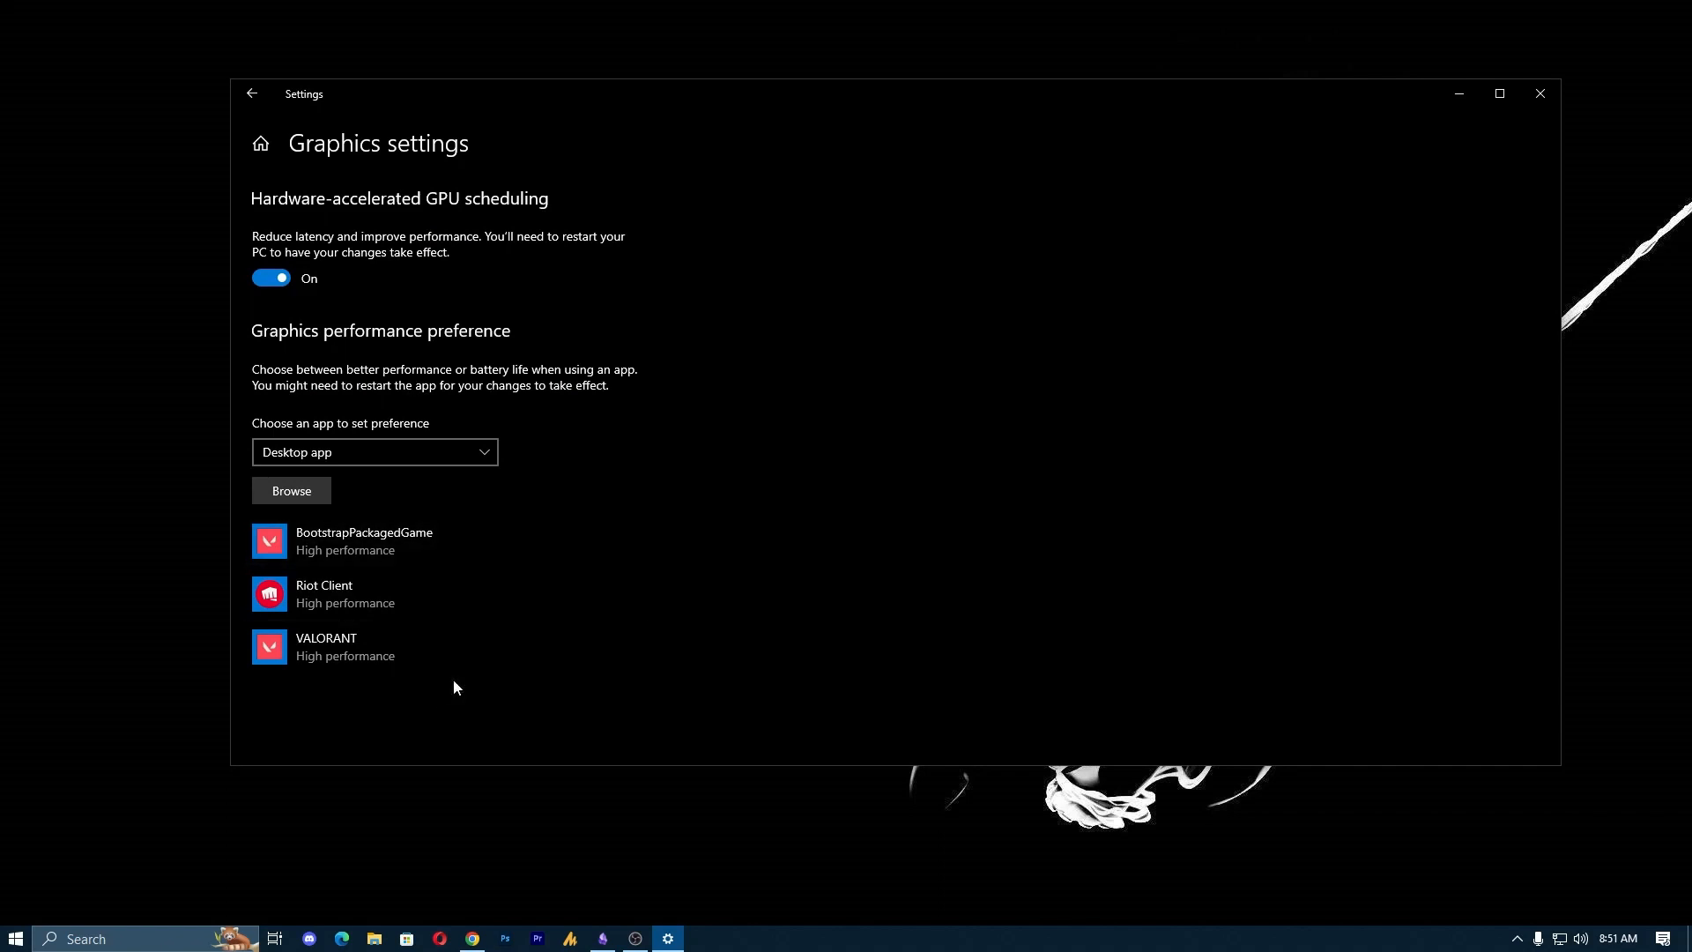
- Set the graphics preference of BootstrapPackagedGame to High performance and save it
{"action": "left_click", "coordinate": [424, 551]}
{"action": "left_click", "coordinate": [500, 614]}
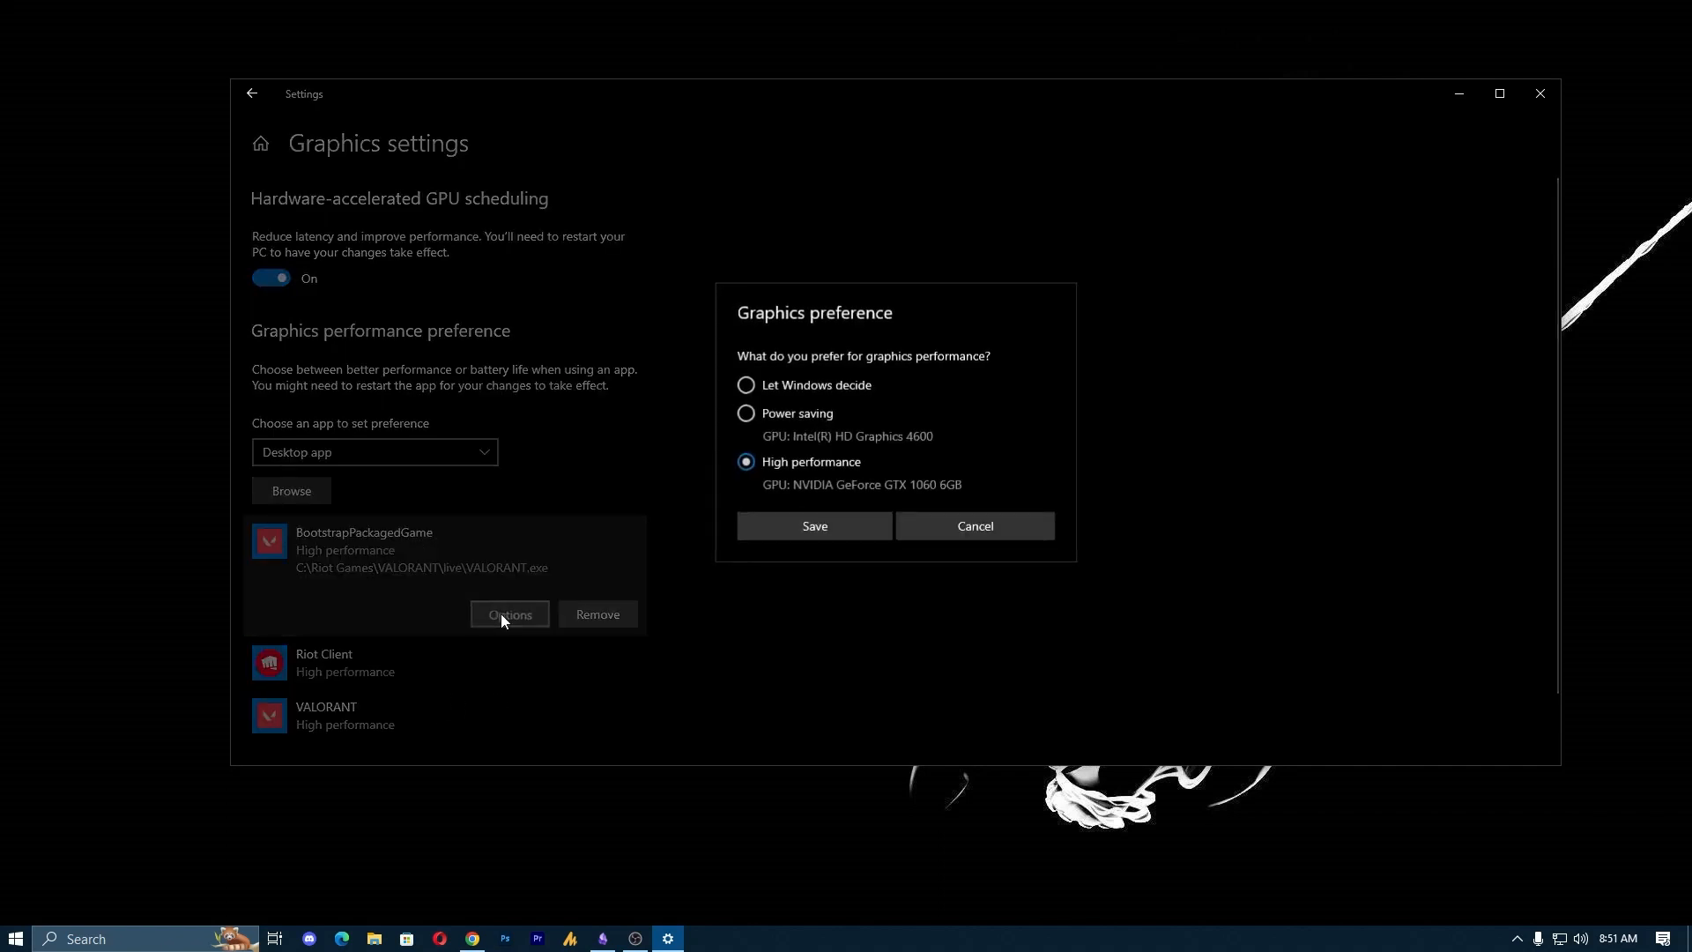
{"action": "left_click", "coordinate": [844, 534]}
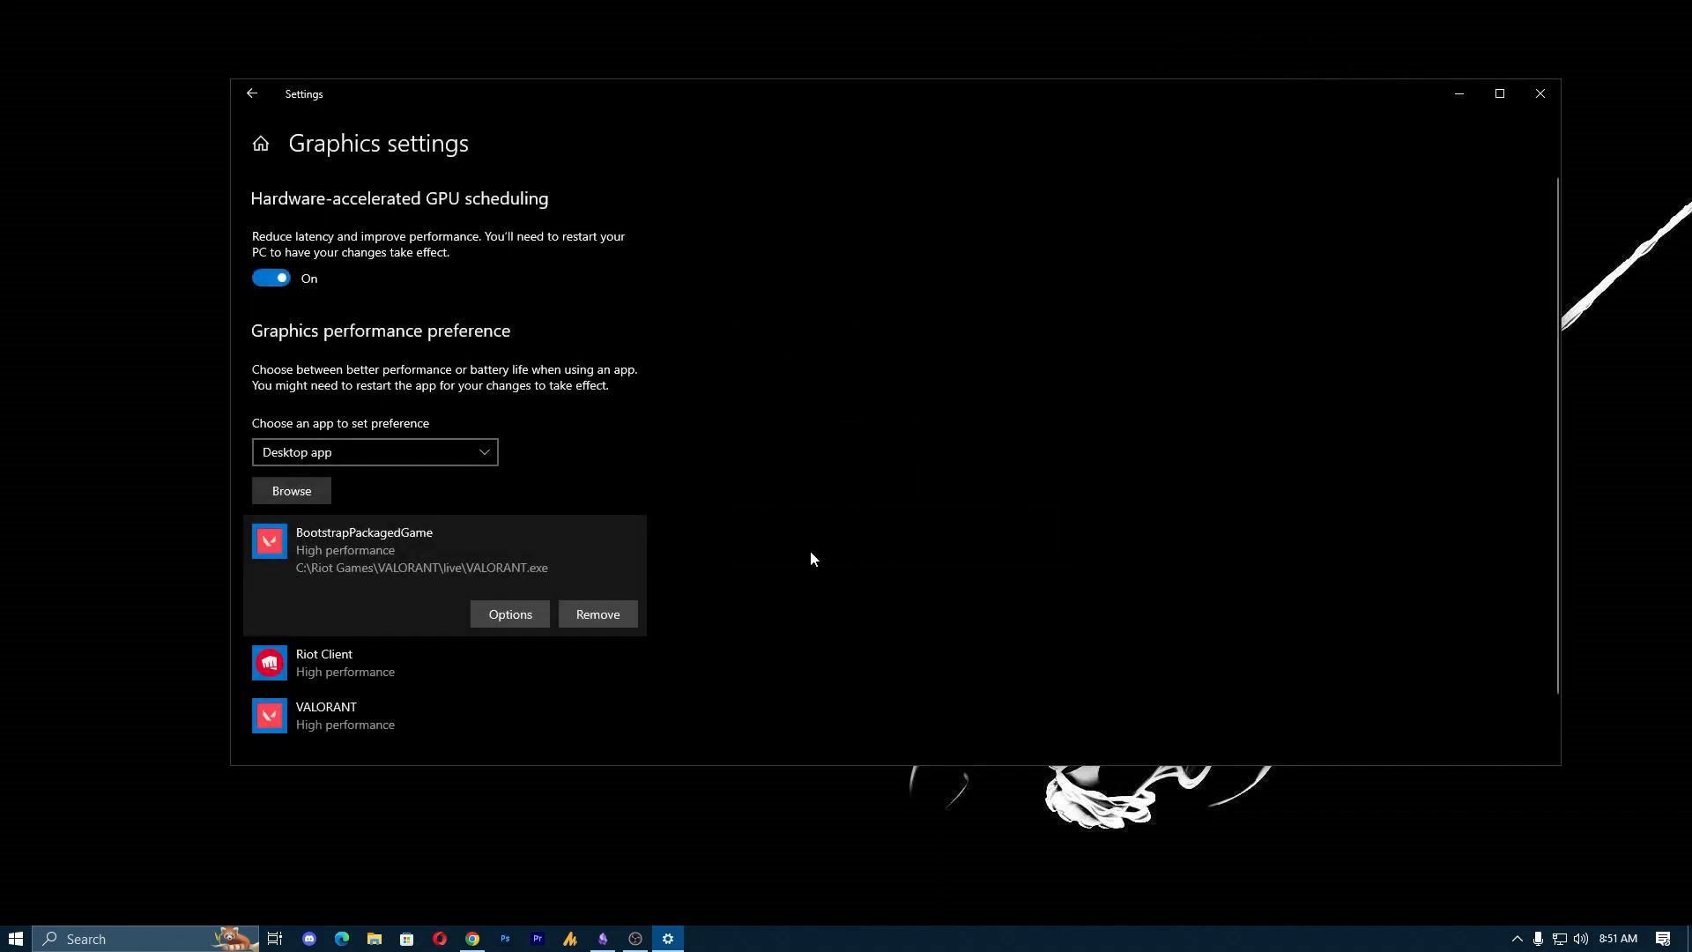
- Search the Windows settings for "game", turn on Game Mode in the Game Mode settings, and close Settings
{"action": "key", "text": "alt+Left"}
{"action": "scroll", "coordinate": [804, 481], "scroll_direction": "down", "scroll_amount": 6}
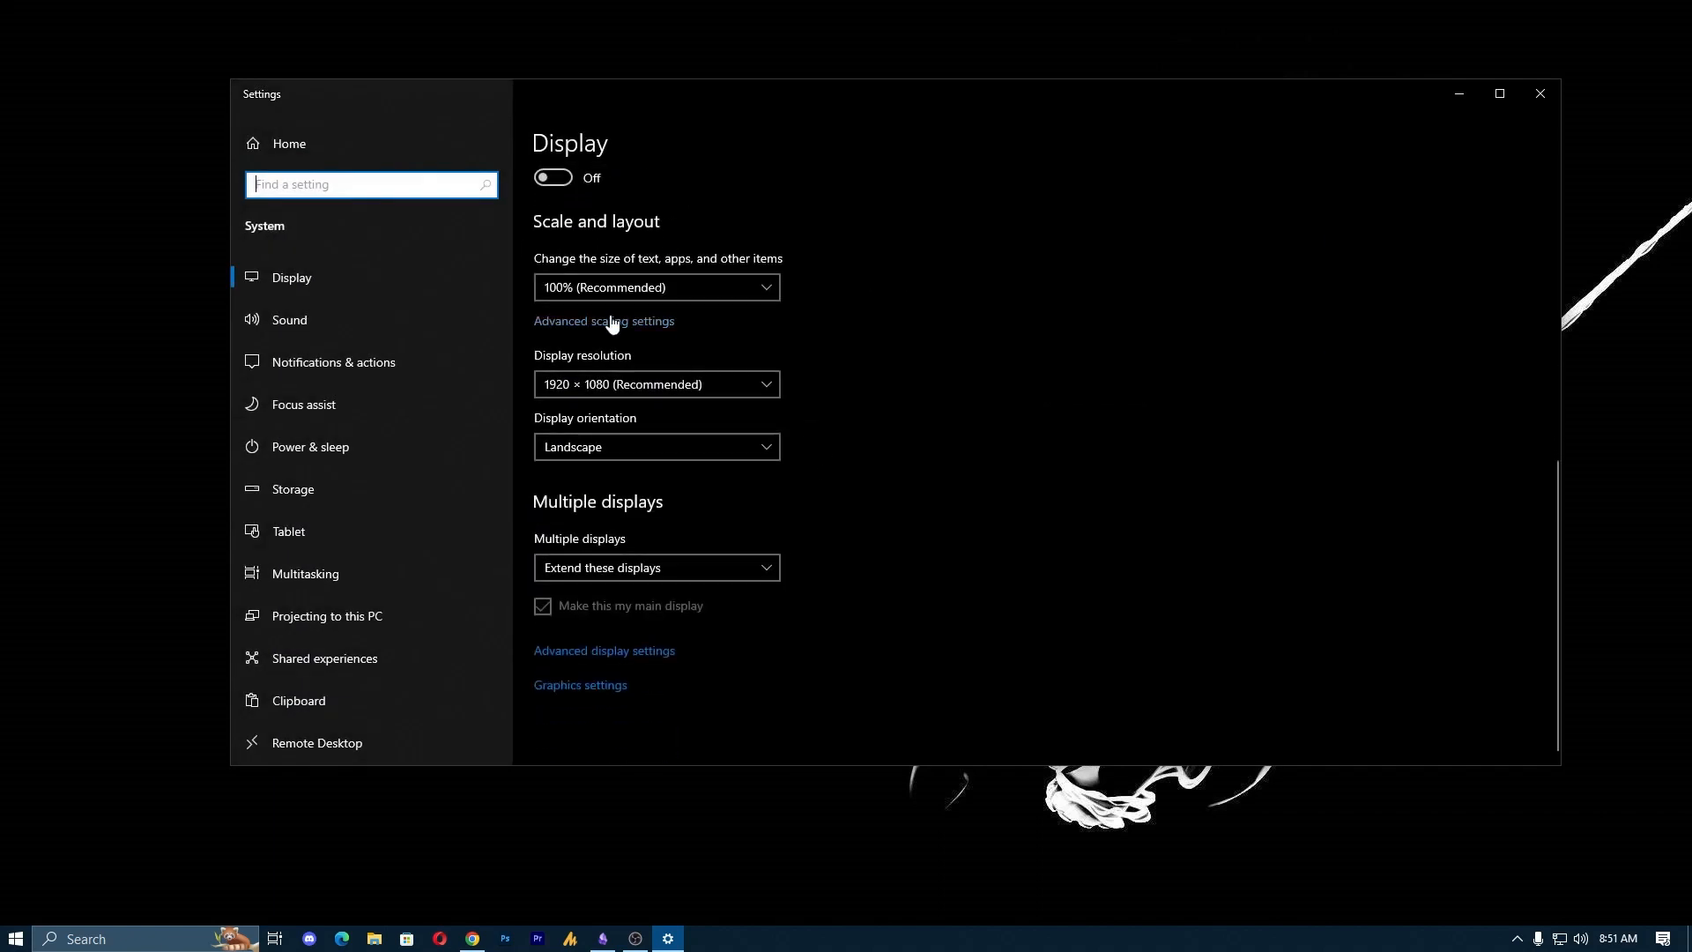
{"action": "type", "text": "game"}
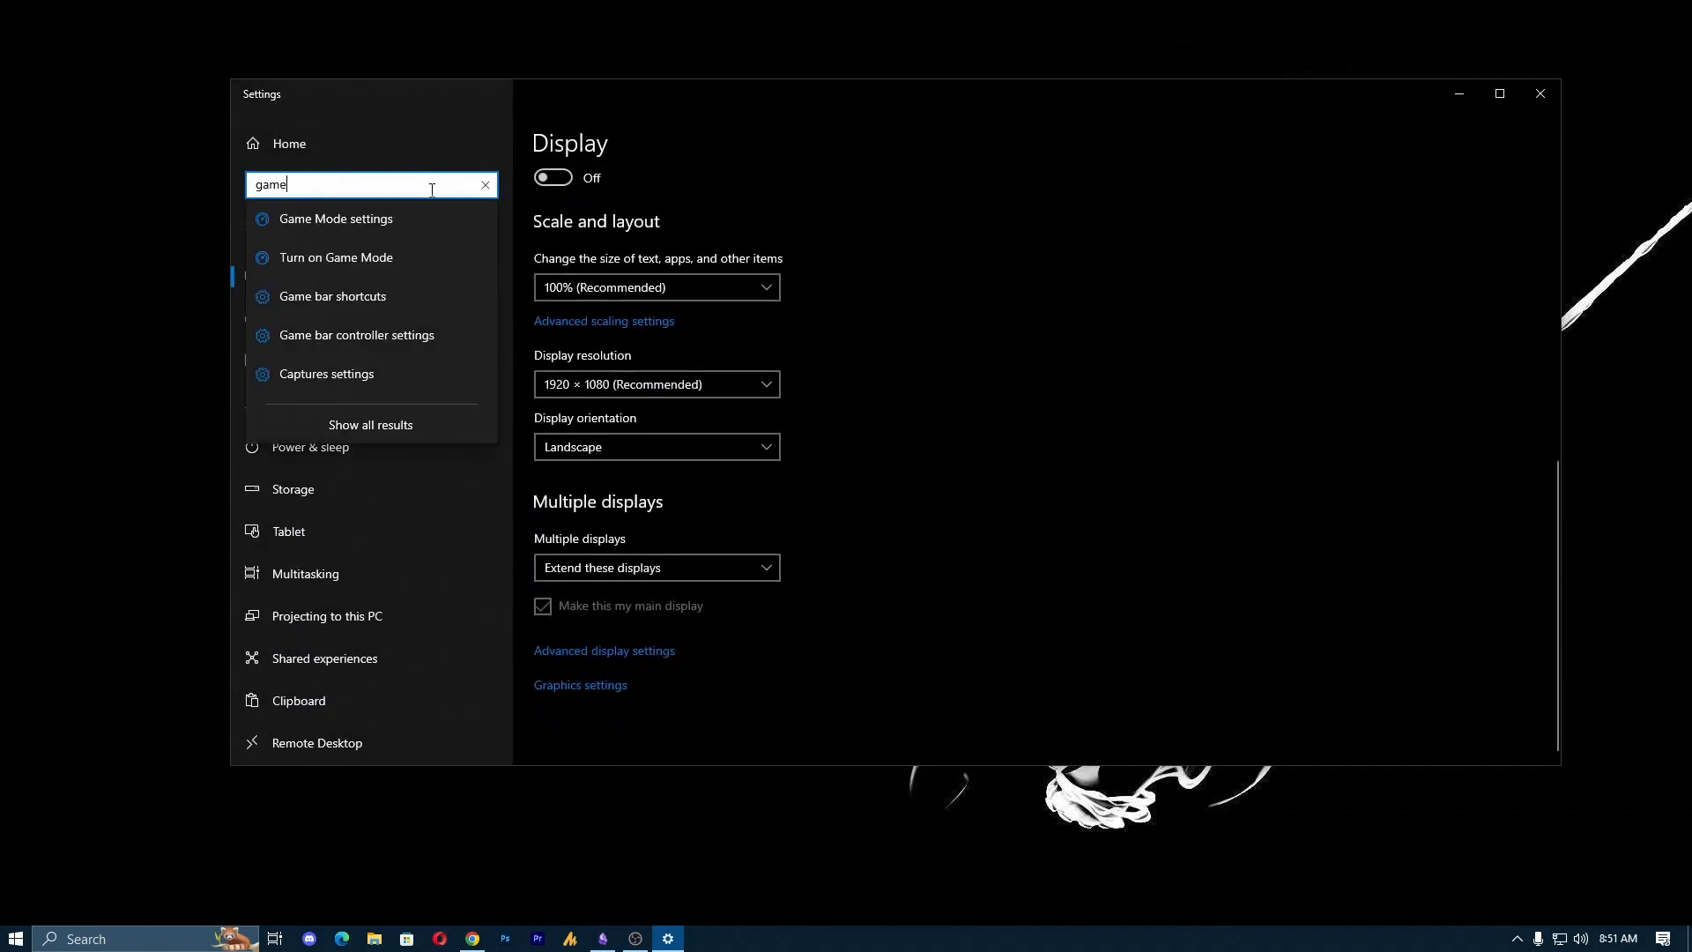
{"action": "left_click", "coordinate": [405, 220]}
{"action": "left_click", "coordinate": [557, 256]}
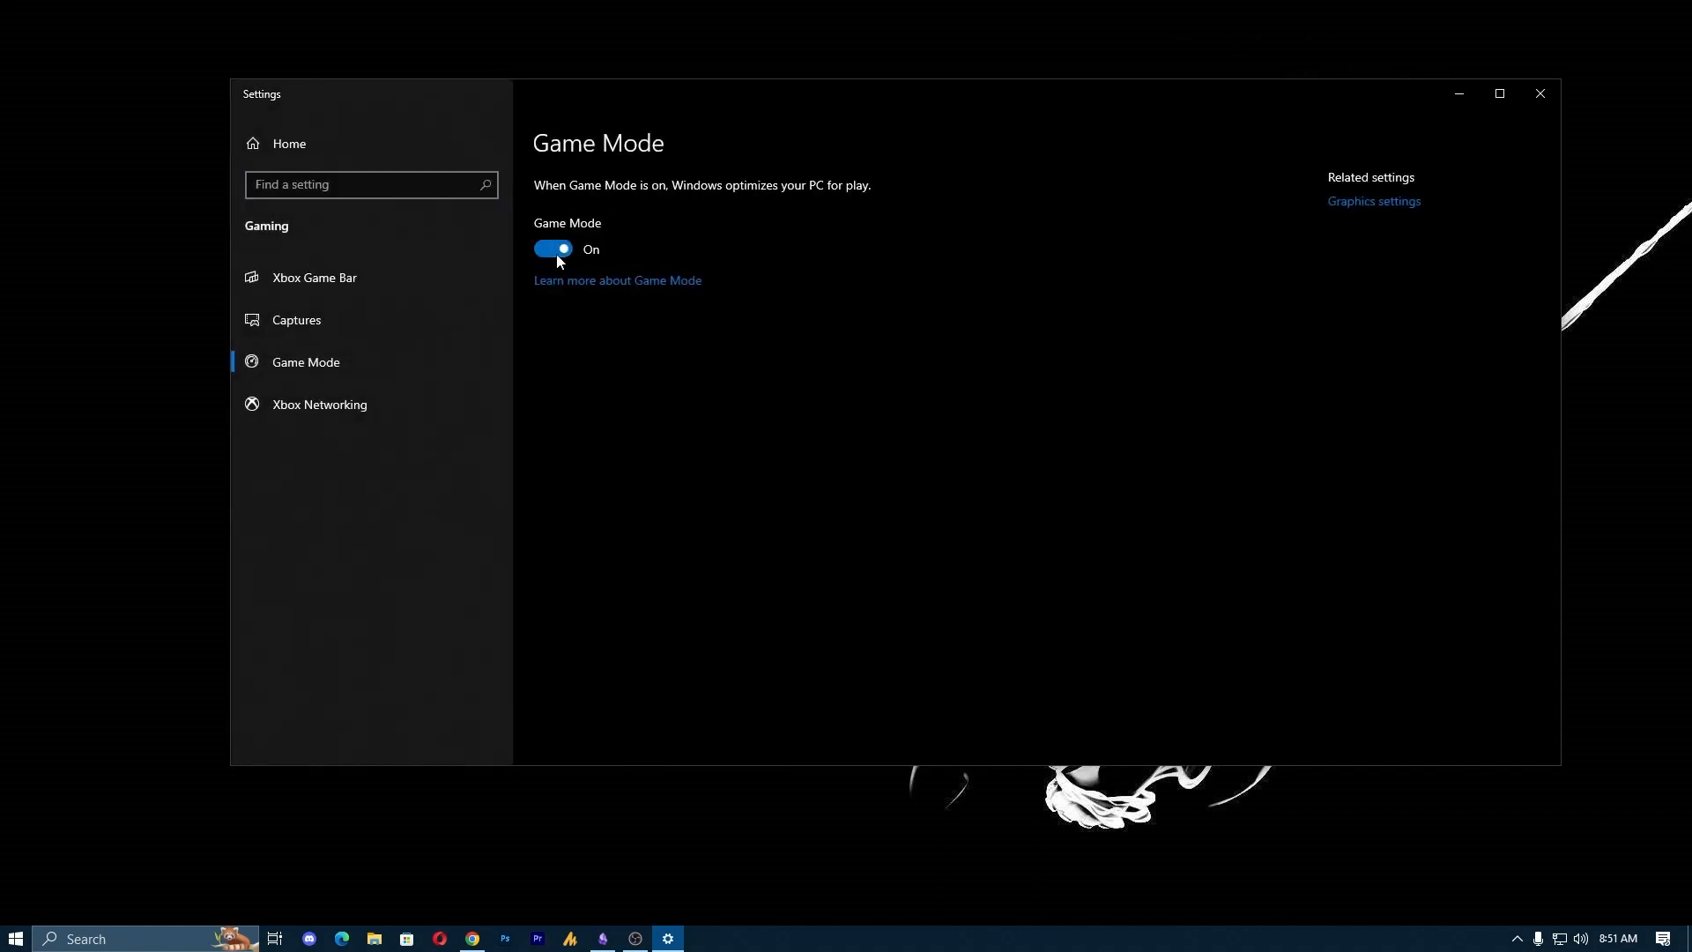
{"action": "left_click", "coordinate": [1539, 94]}
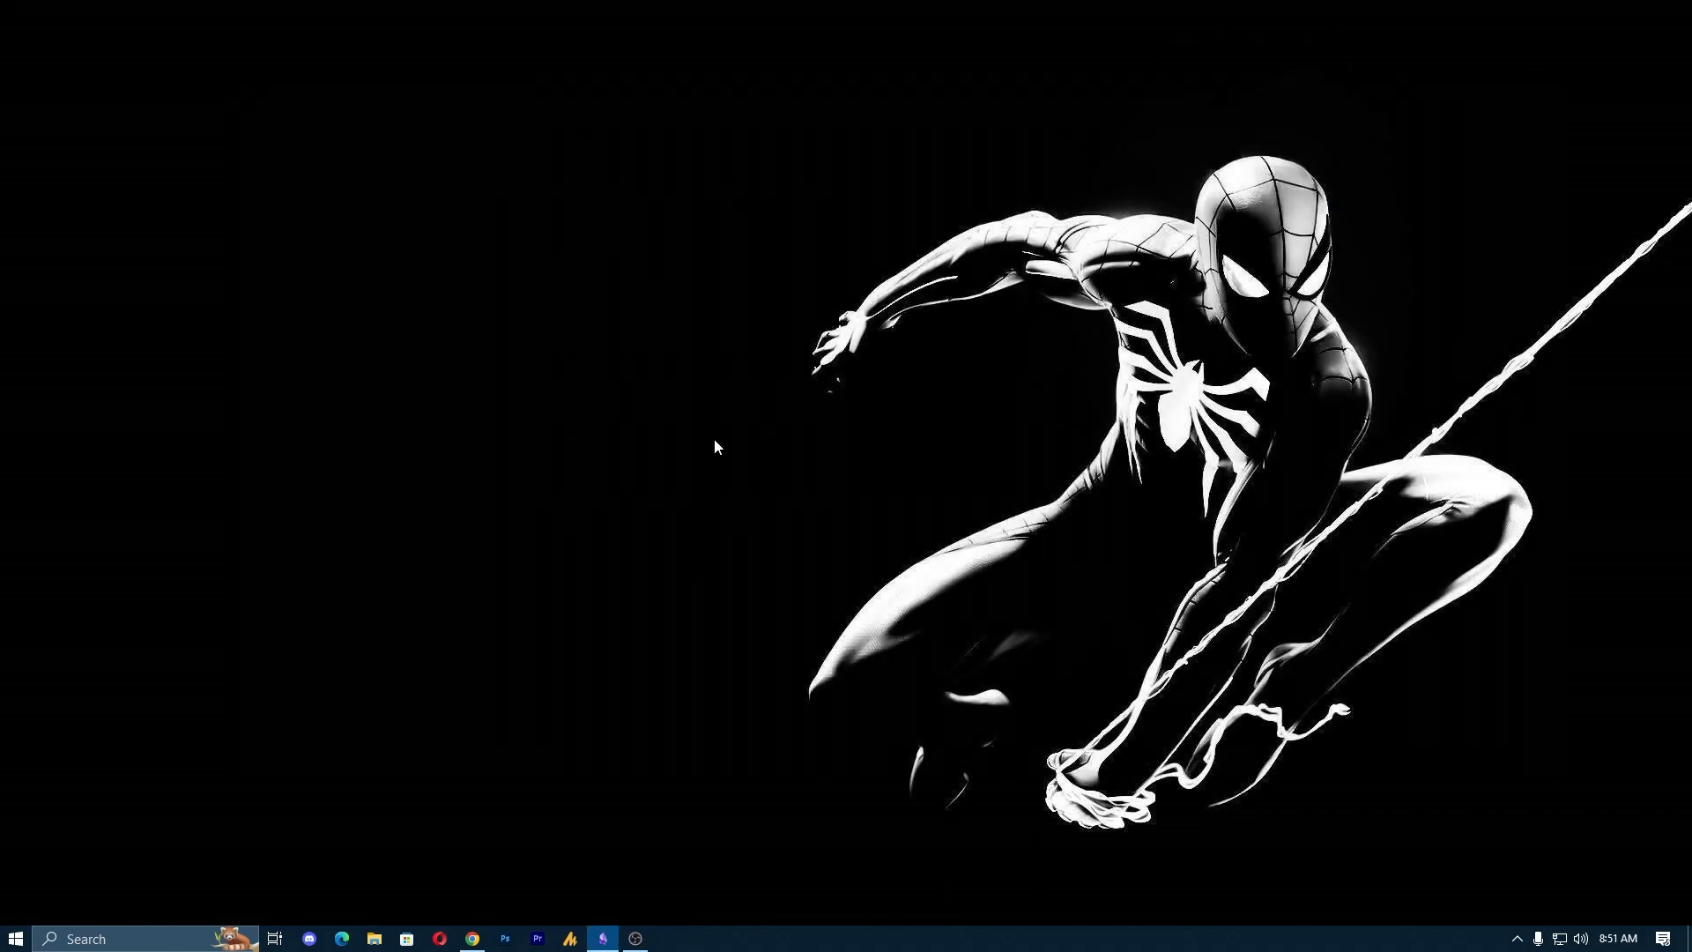
{"action": "key", "text": "super"}
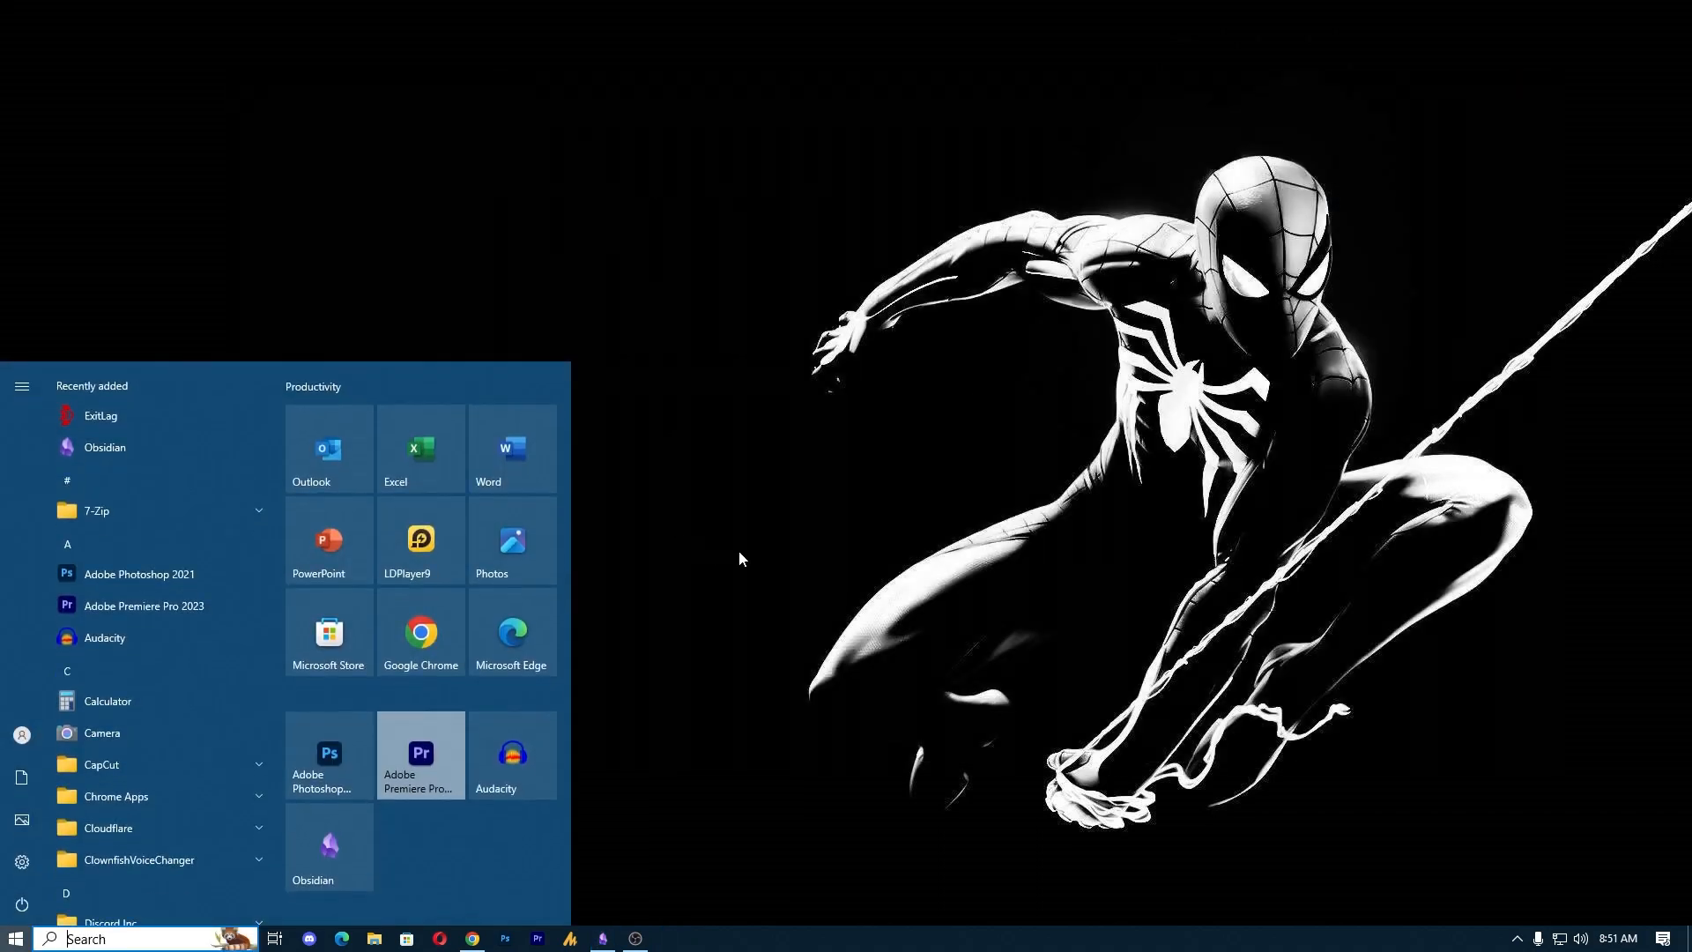
{"action": "left_click", "coordinate": [796, 573]}
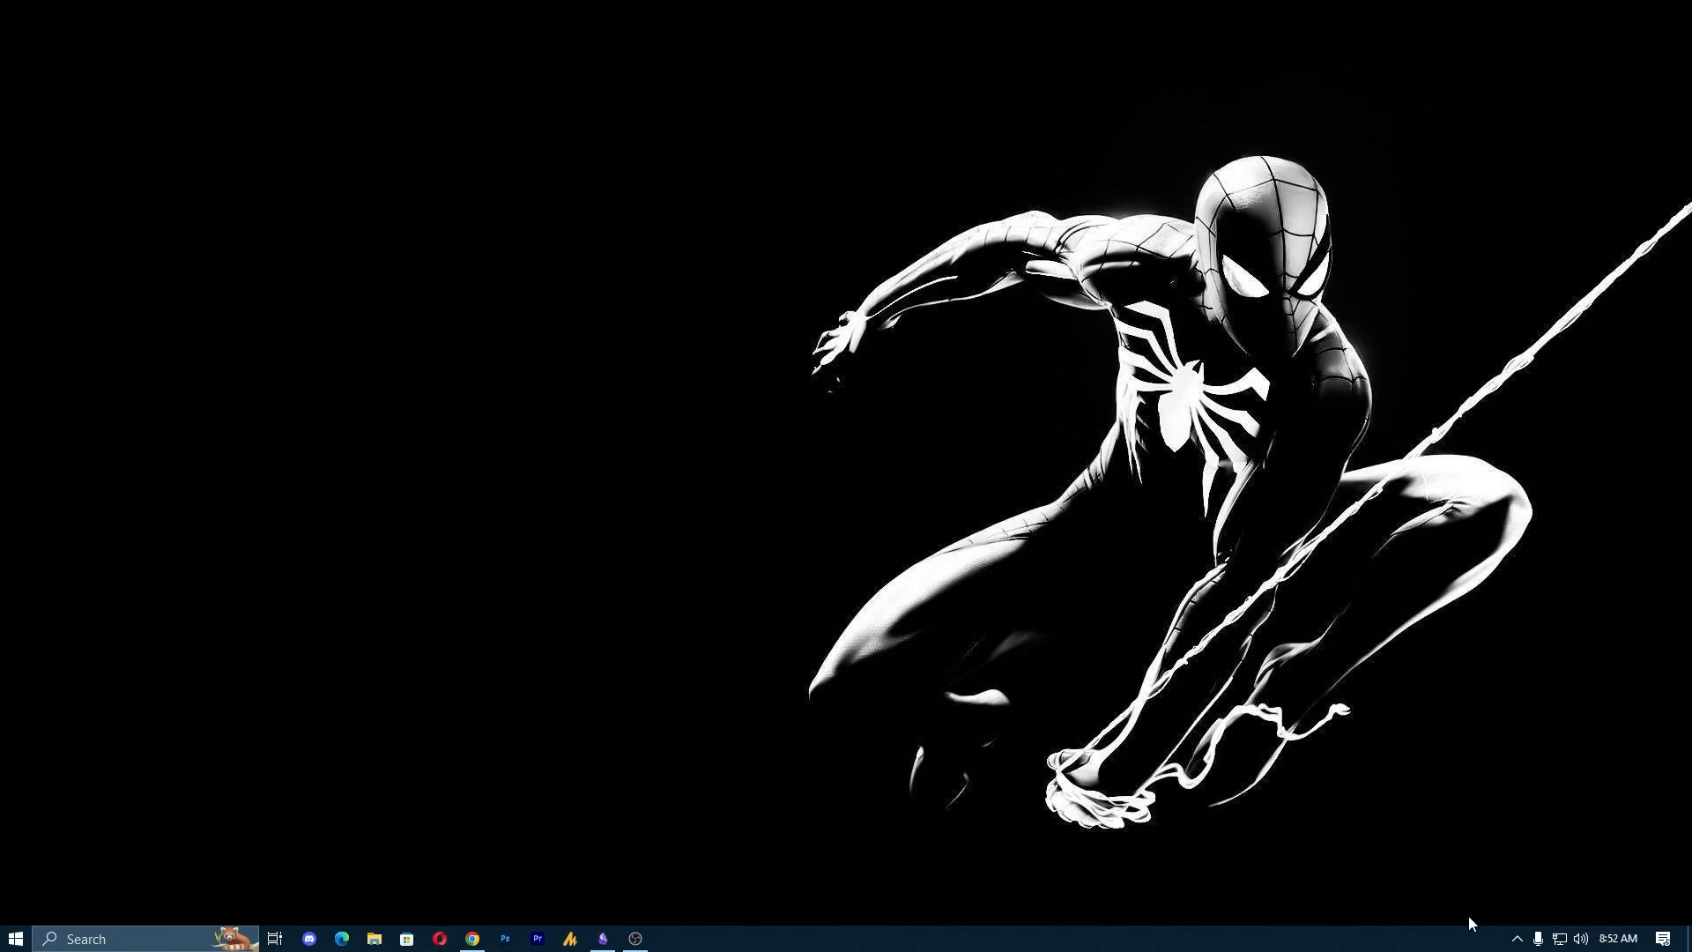
- Switch to NVIDIA GeForce Experience and check for graphics driver updates
{"action": "left_click", "coordinate": [1516, 939]}
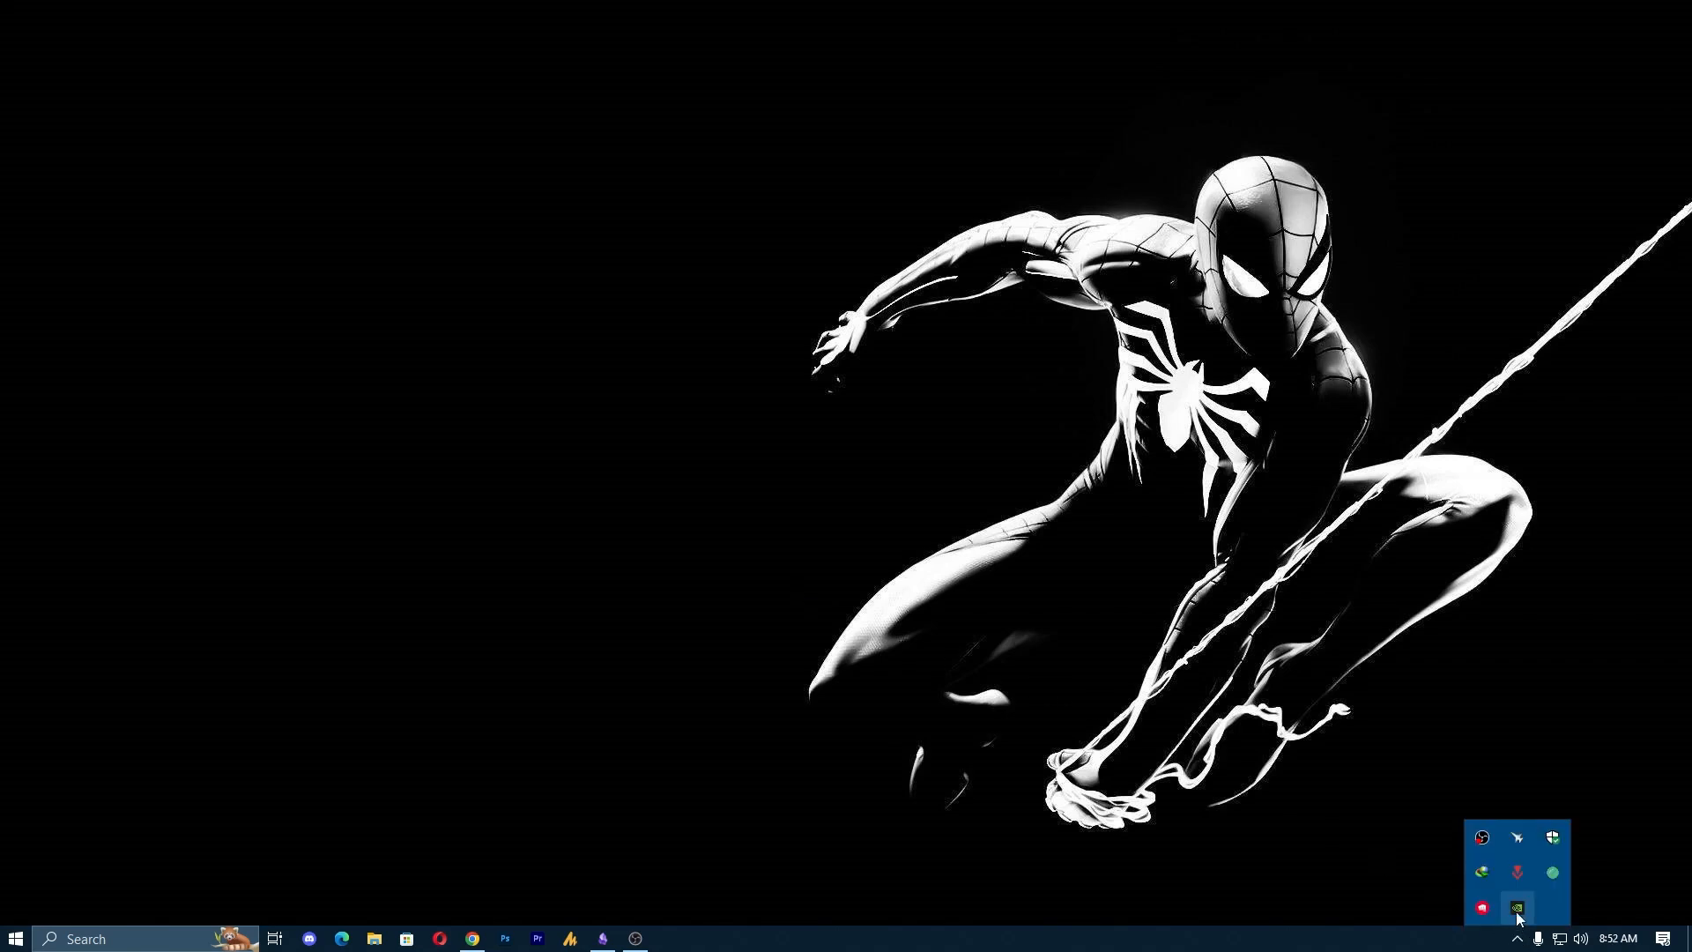
{"action": "right_click", "coordinate": [1522, 911]}
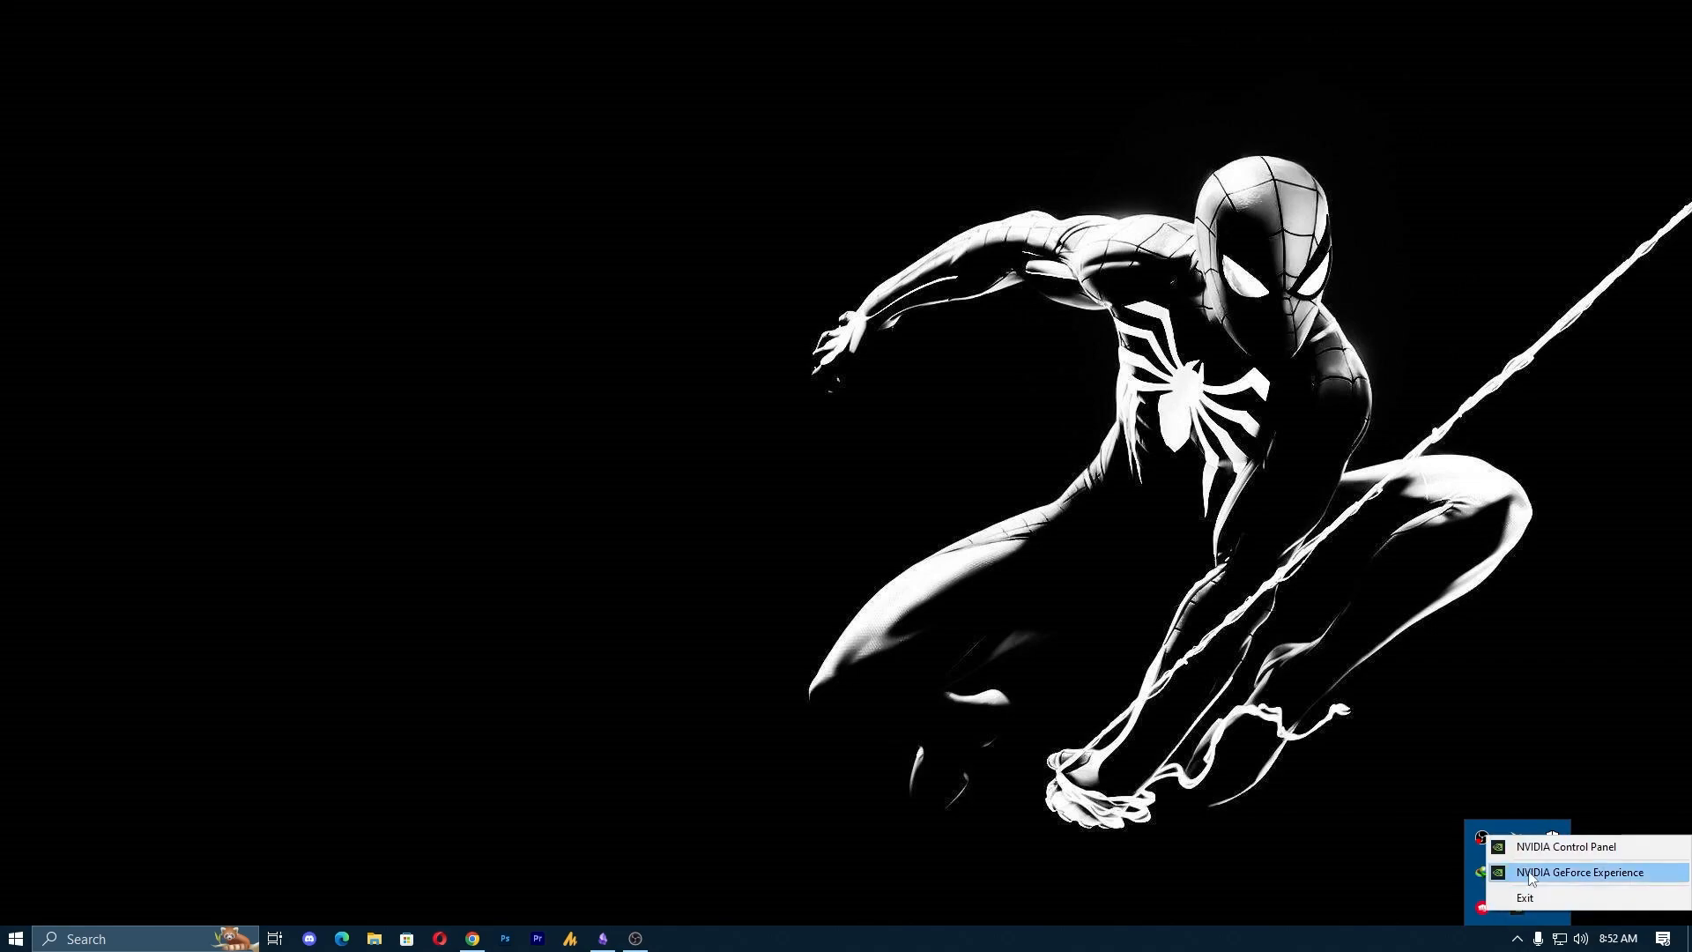
{"action": "left_click", "coordinate": [1560, 873]}
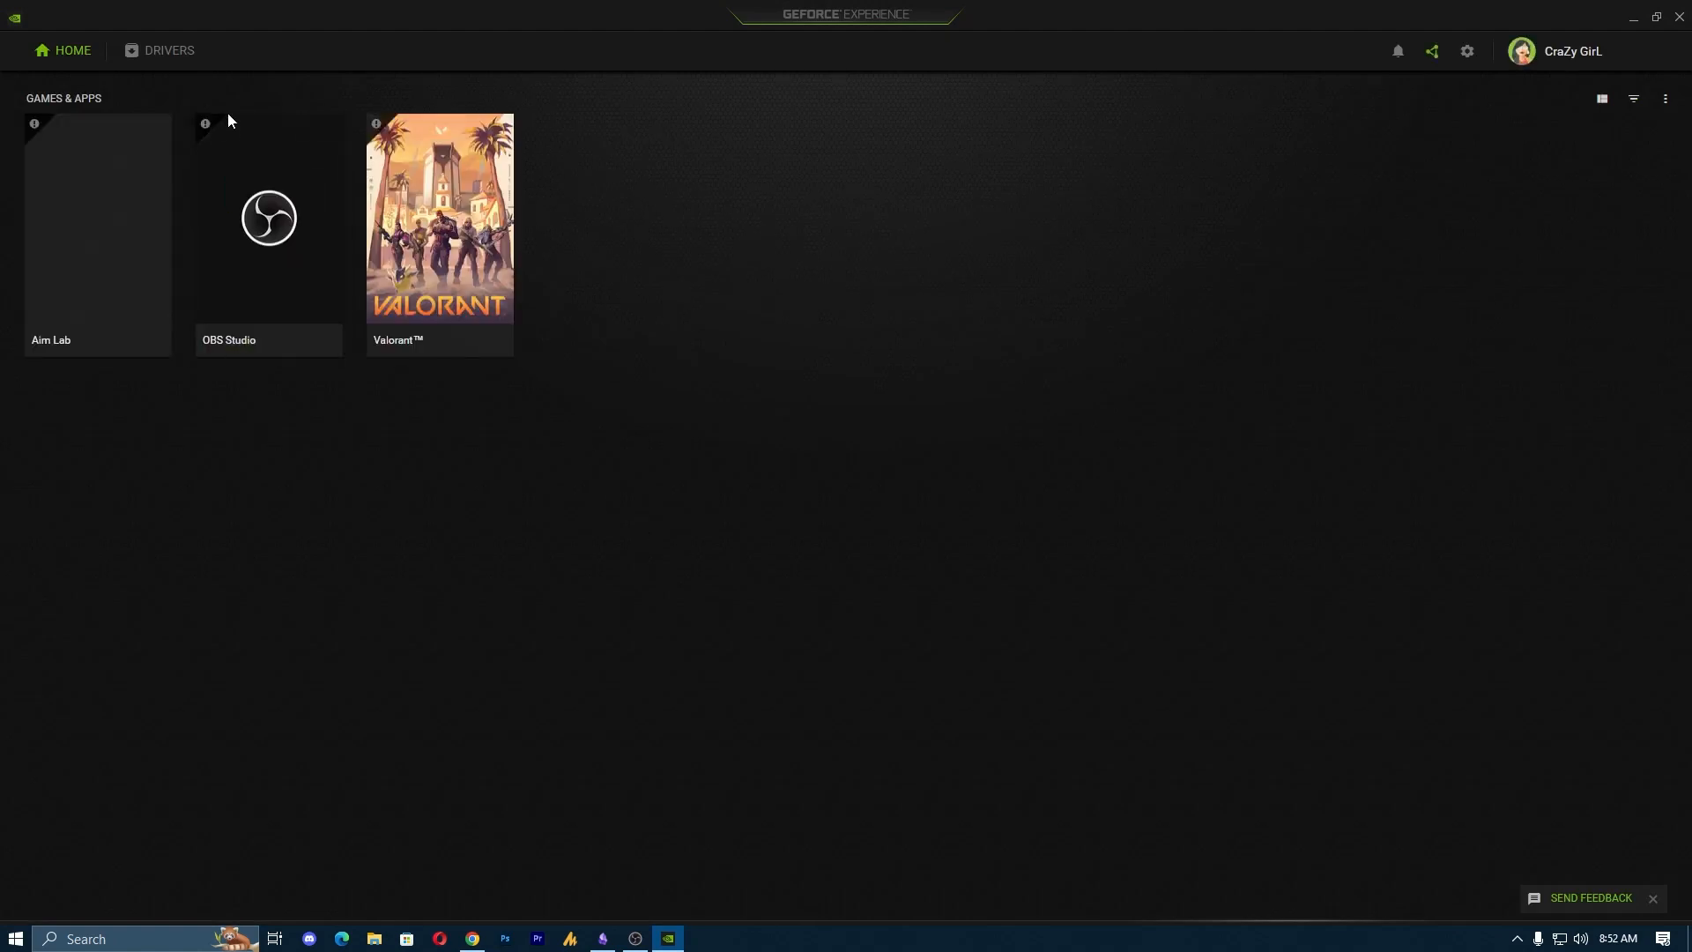
{"action": "left_click", "coordinate": [175, 55]}
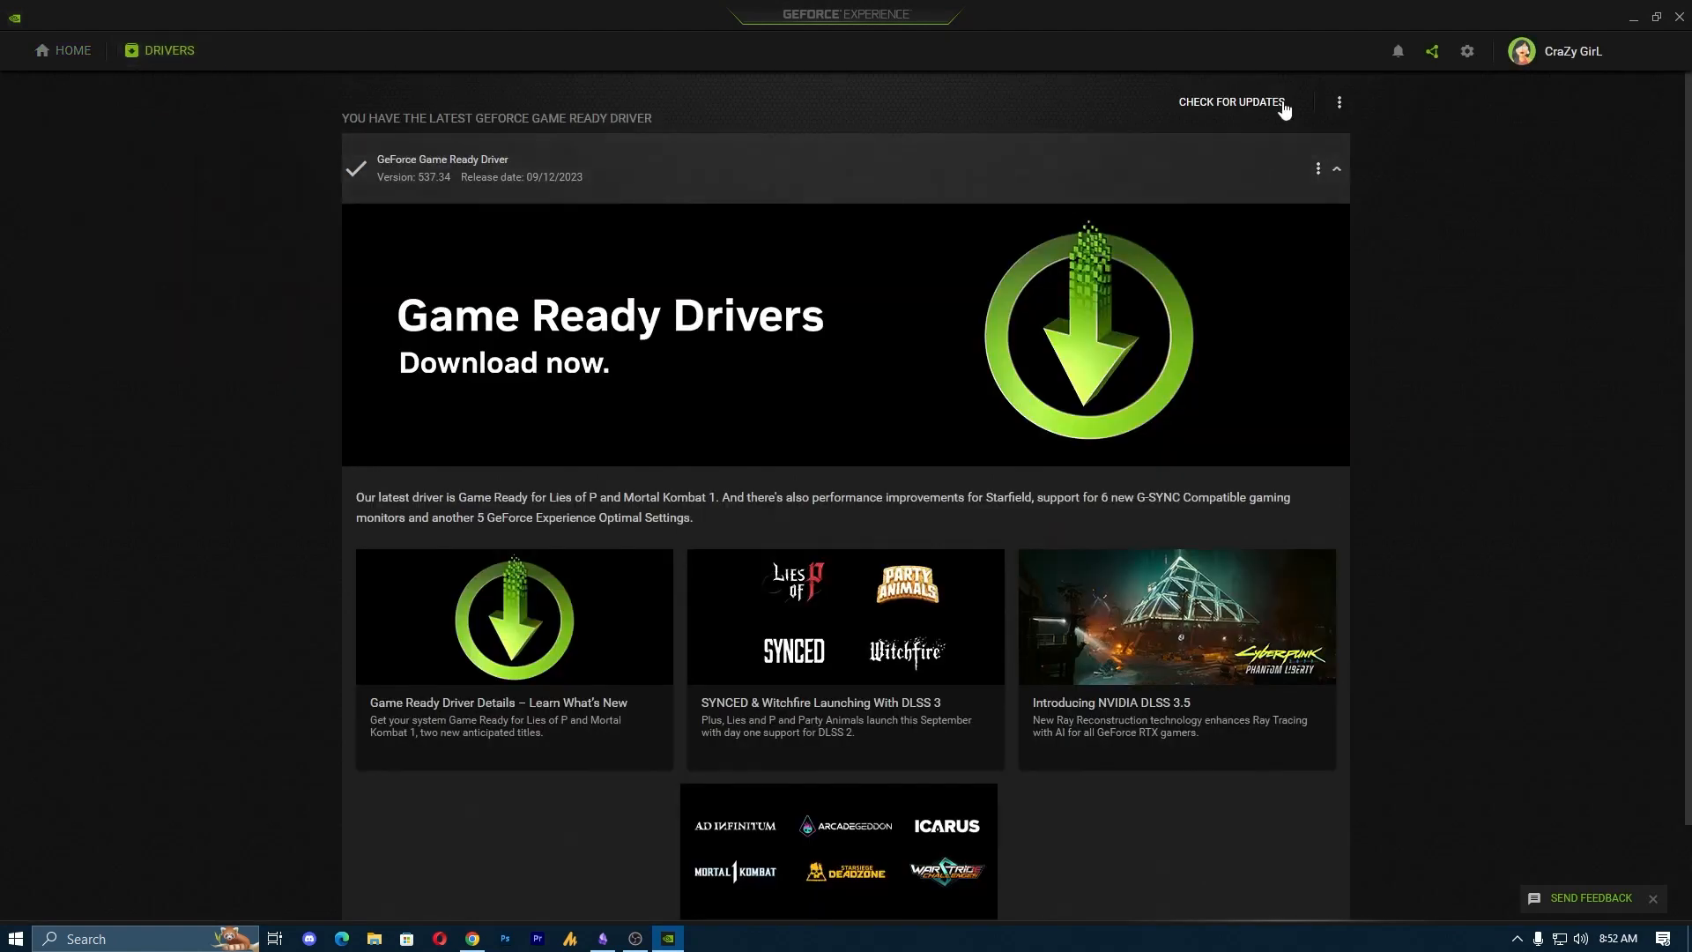
{"action": "left_click", "coordinate": [1260, 104]}
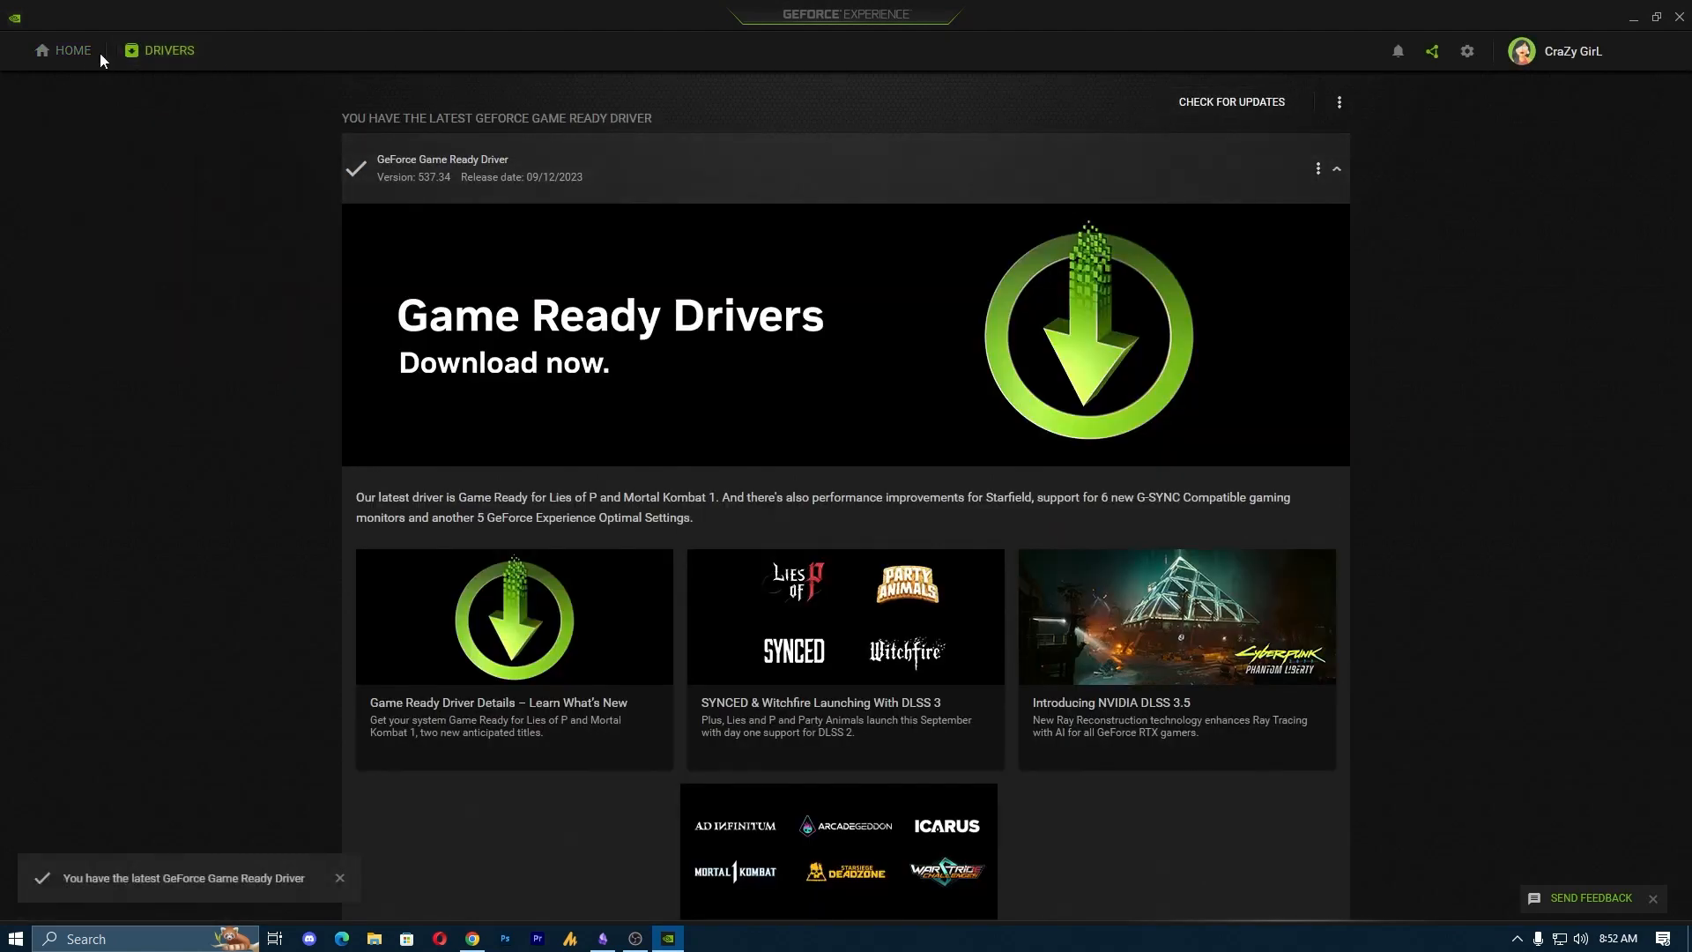
- Apply custom optimization settings for Valorant at 1920x1080 full-screen, with the optimization level fully at Performance
{"action": "left_click", "coordinate": [75, 53]}
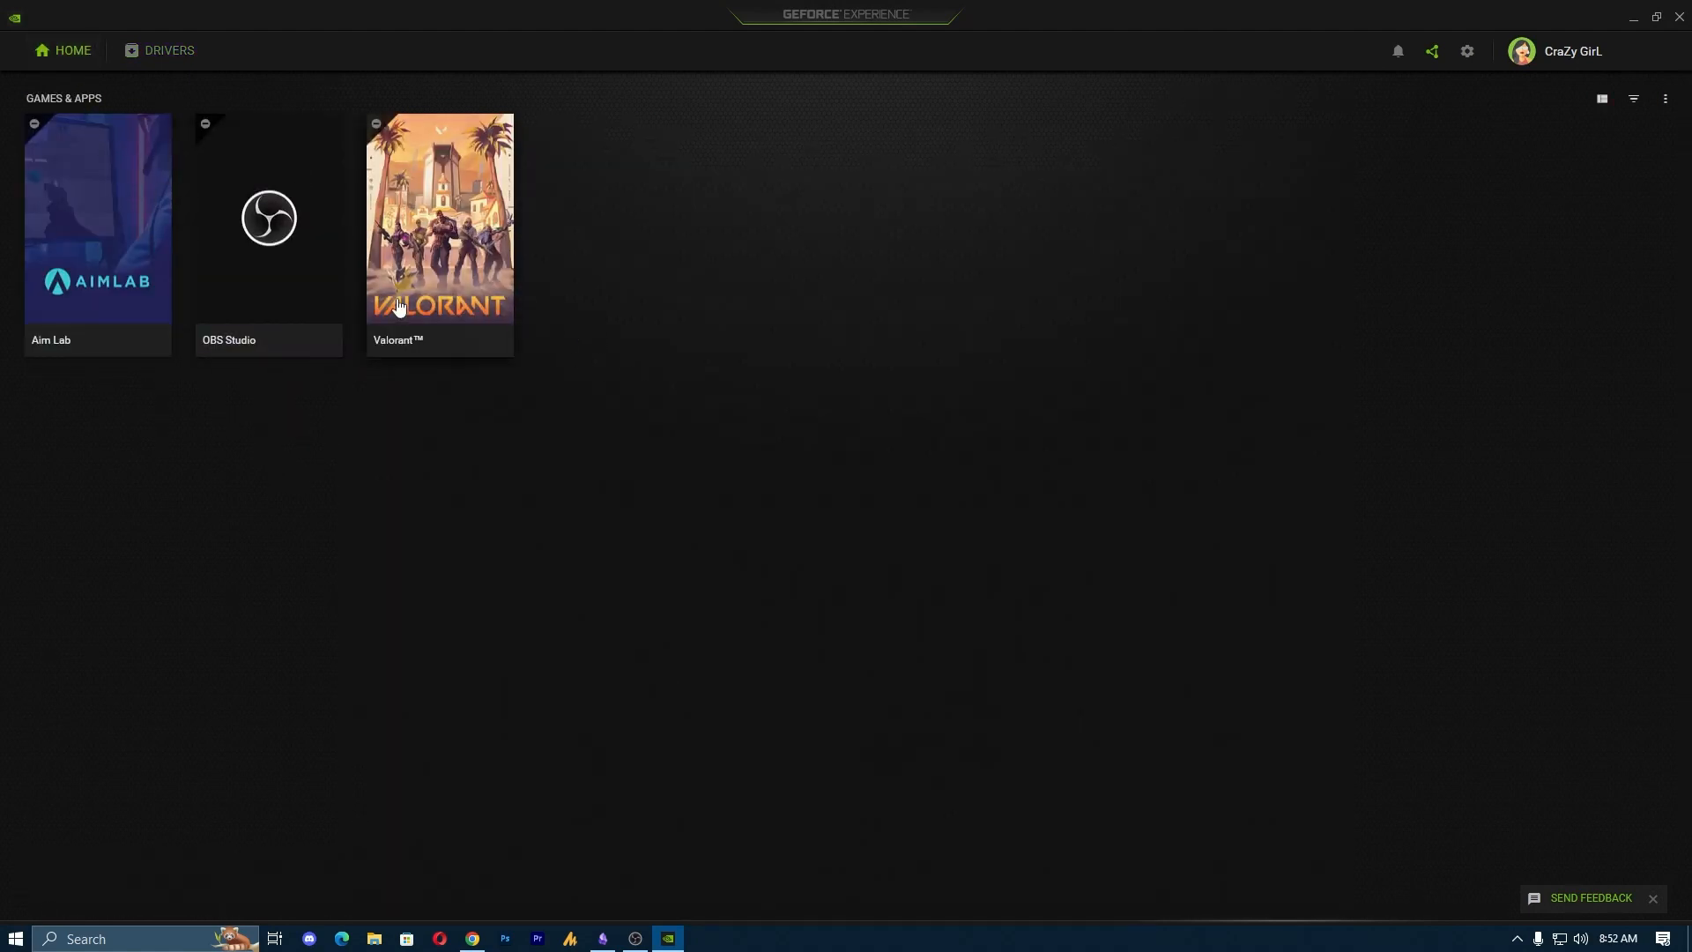
{"action": "left_click", "coordinate": [449, 247]}
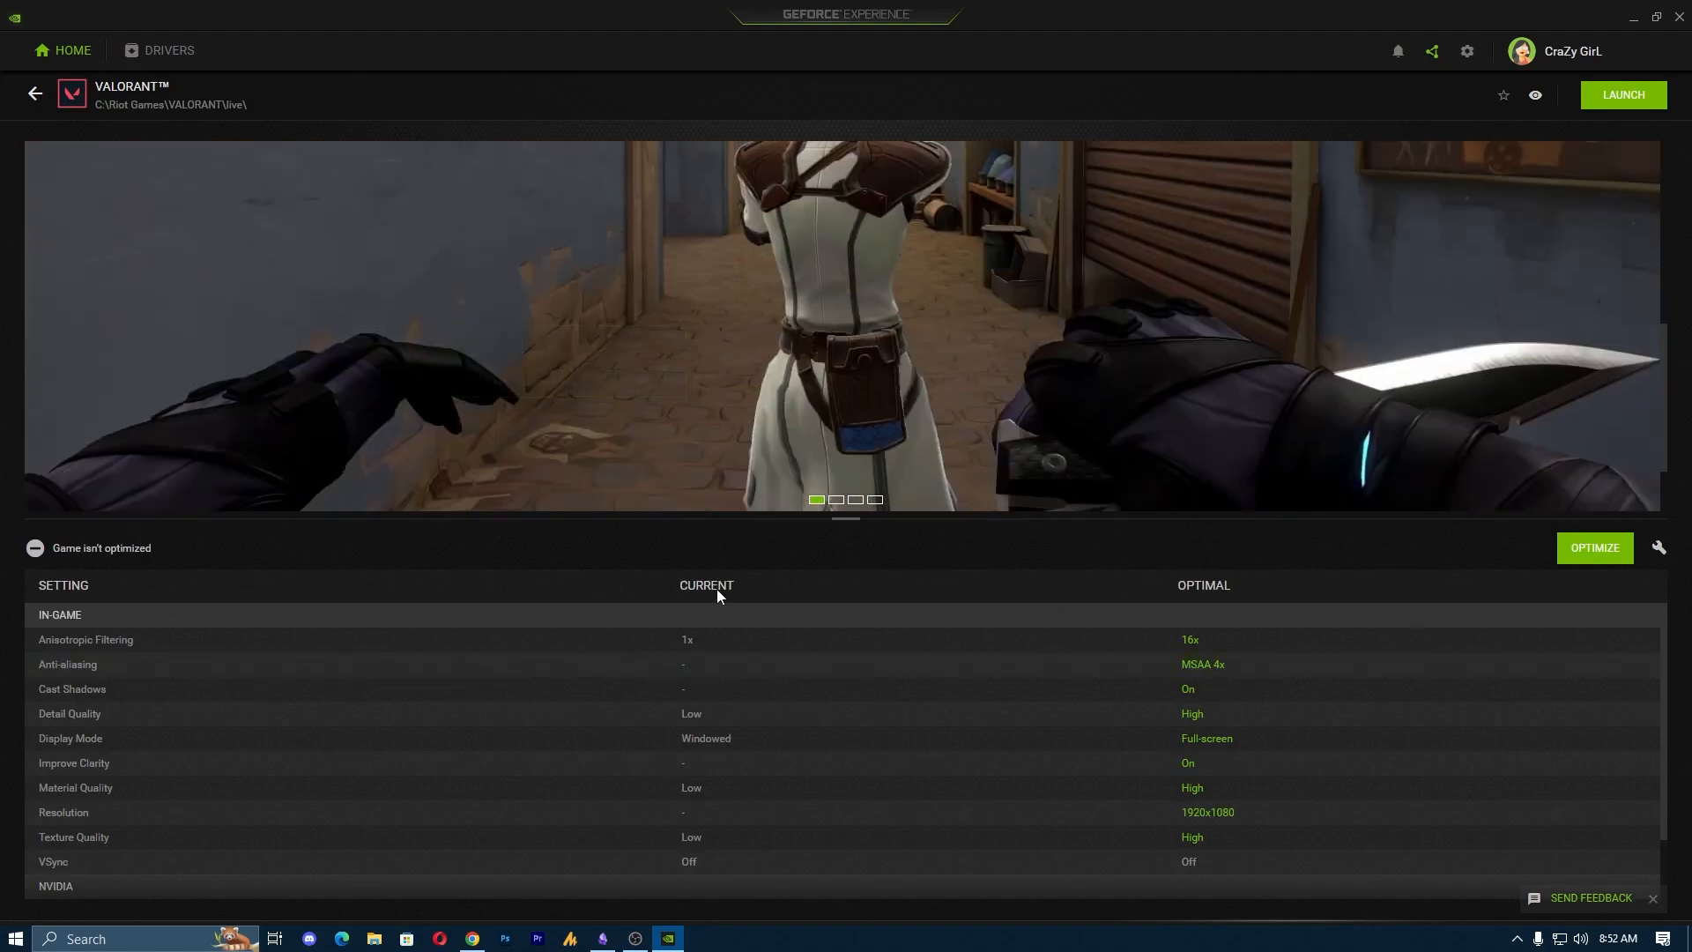
{"action": "mouse_move", "coordinate": [1214, 687]}
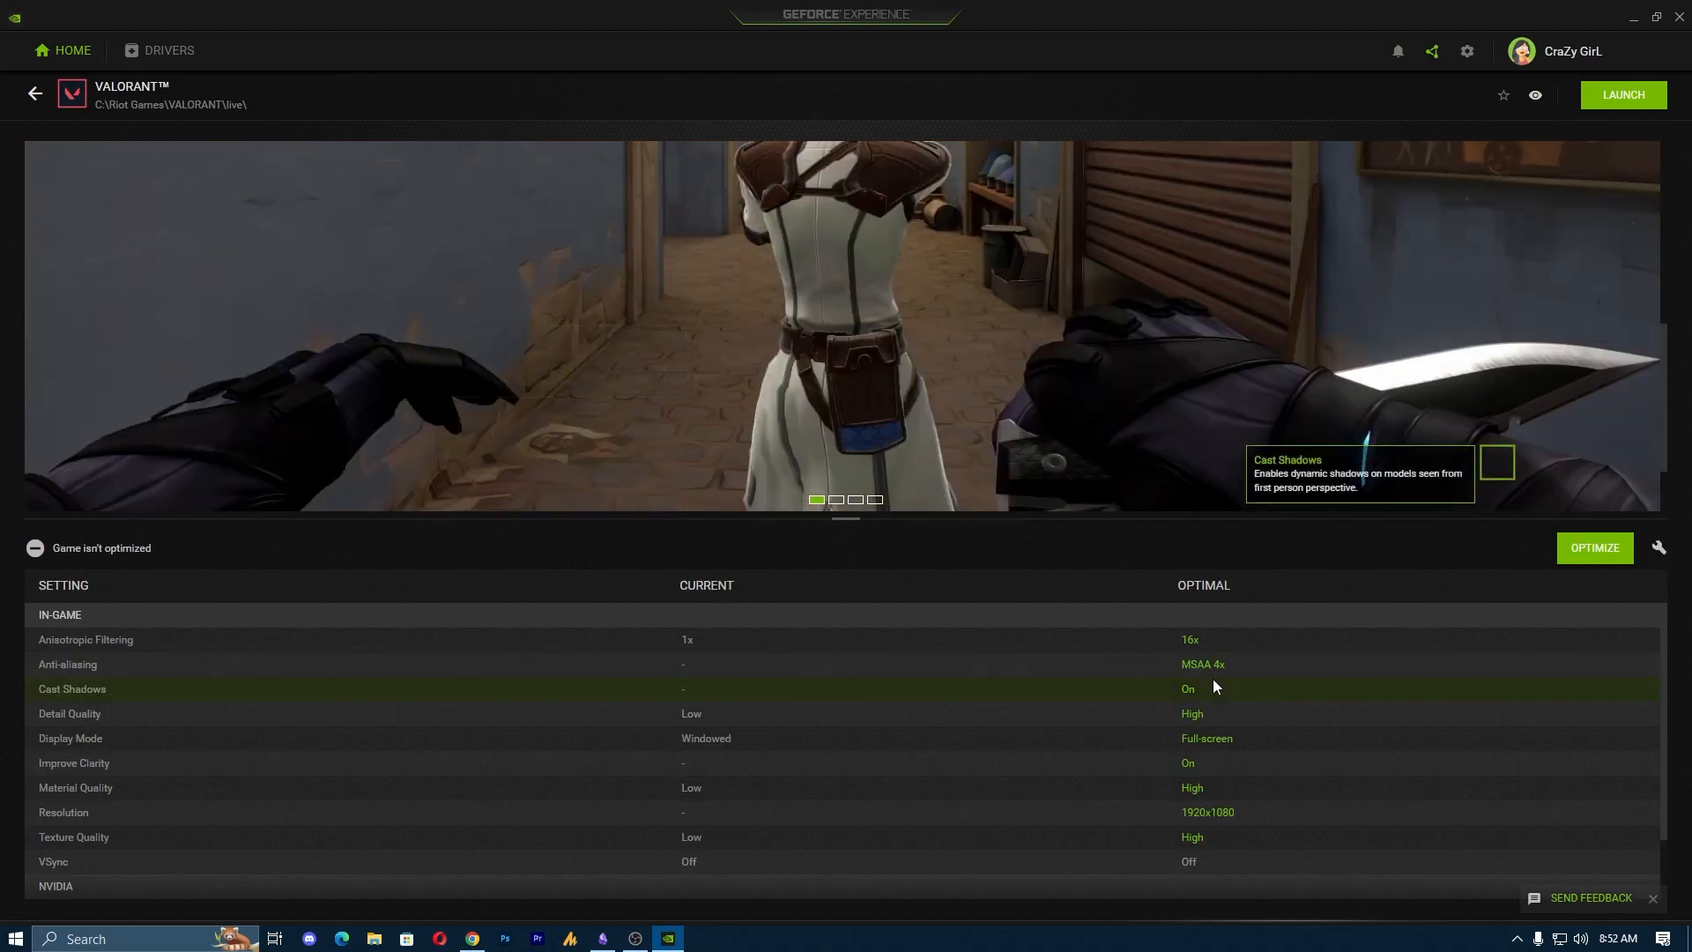
{"action": "left_click", "coordinate": [1658, 547]}
{"action": "left_click_drag", "start_coordinate": [785, 308], "coordinate": [659, 320]}
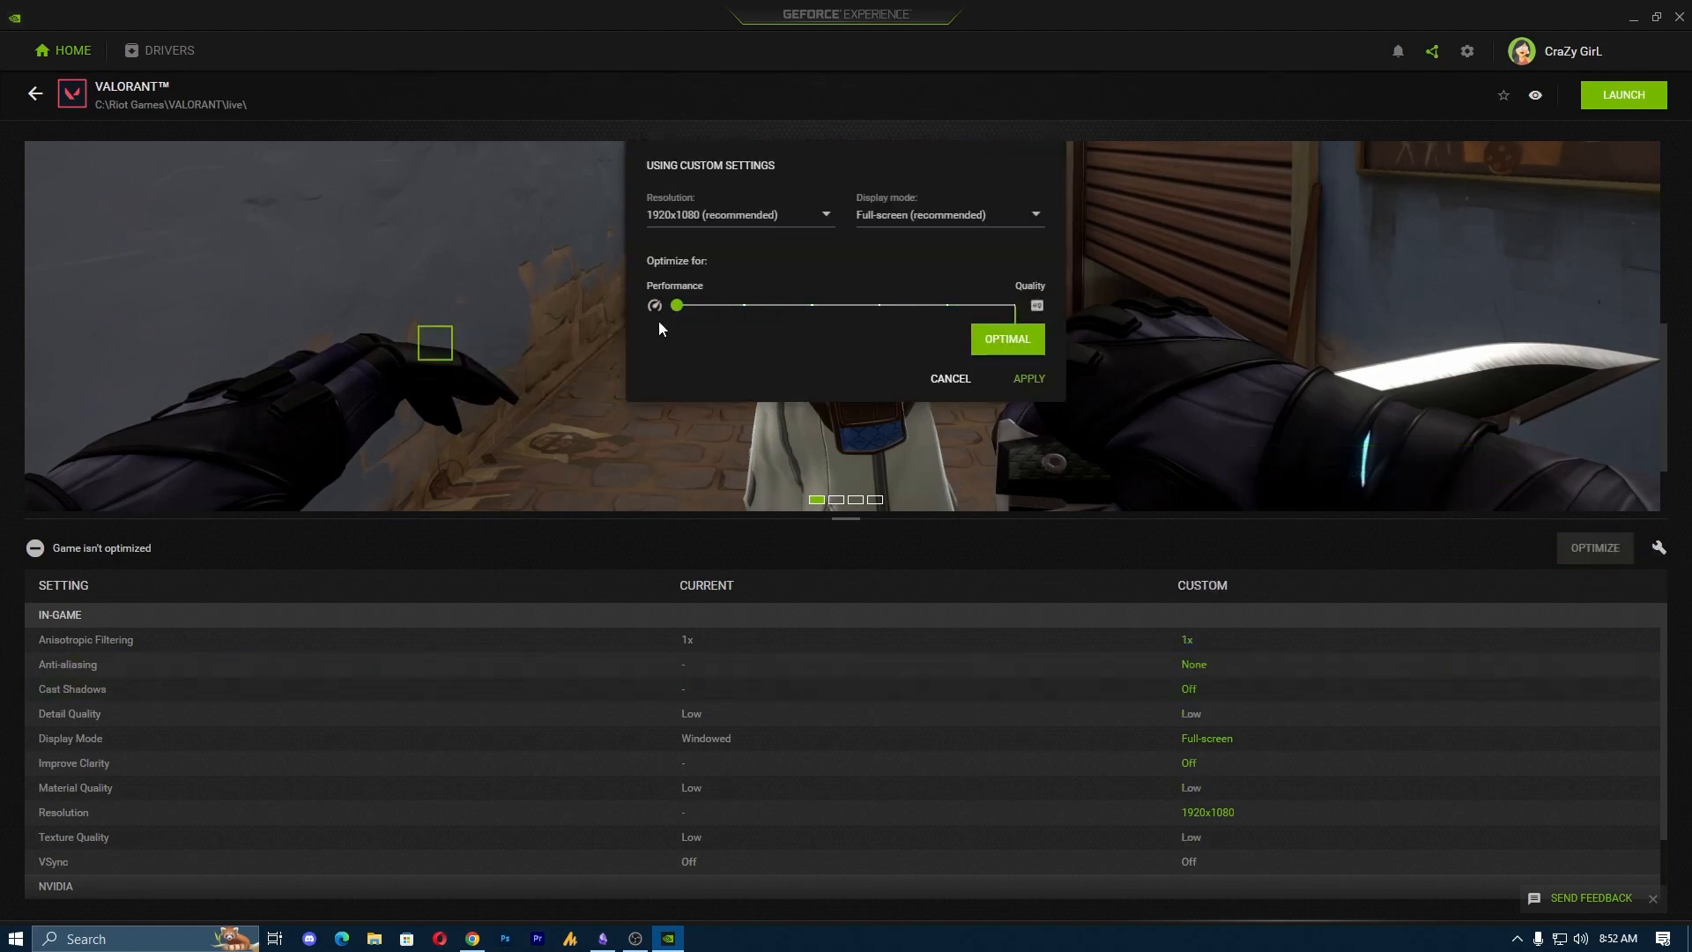
{"action": "left_click", "coordinate": [1028, 378]}
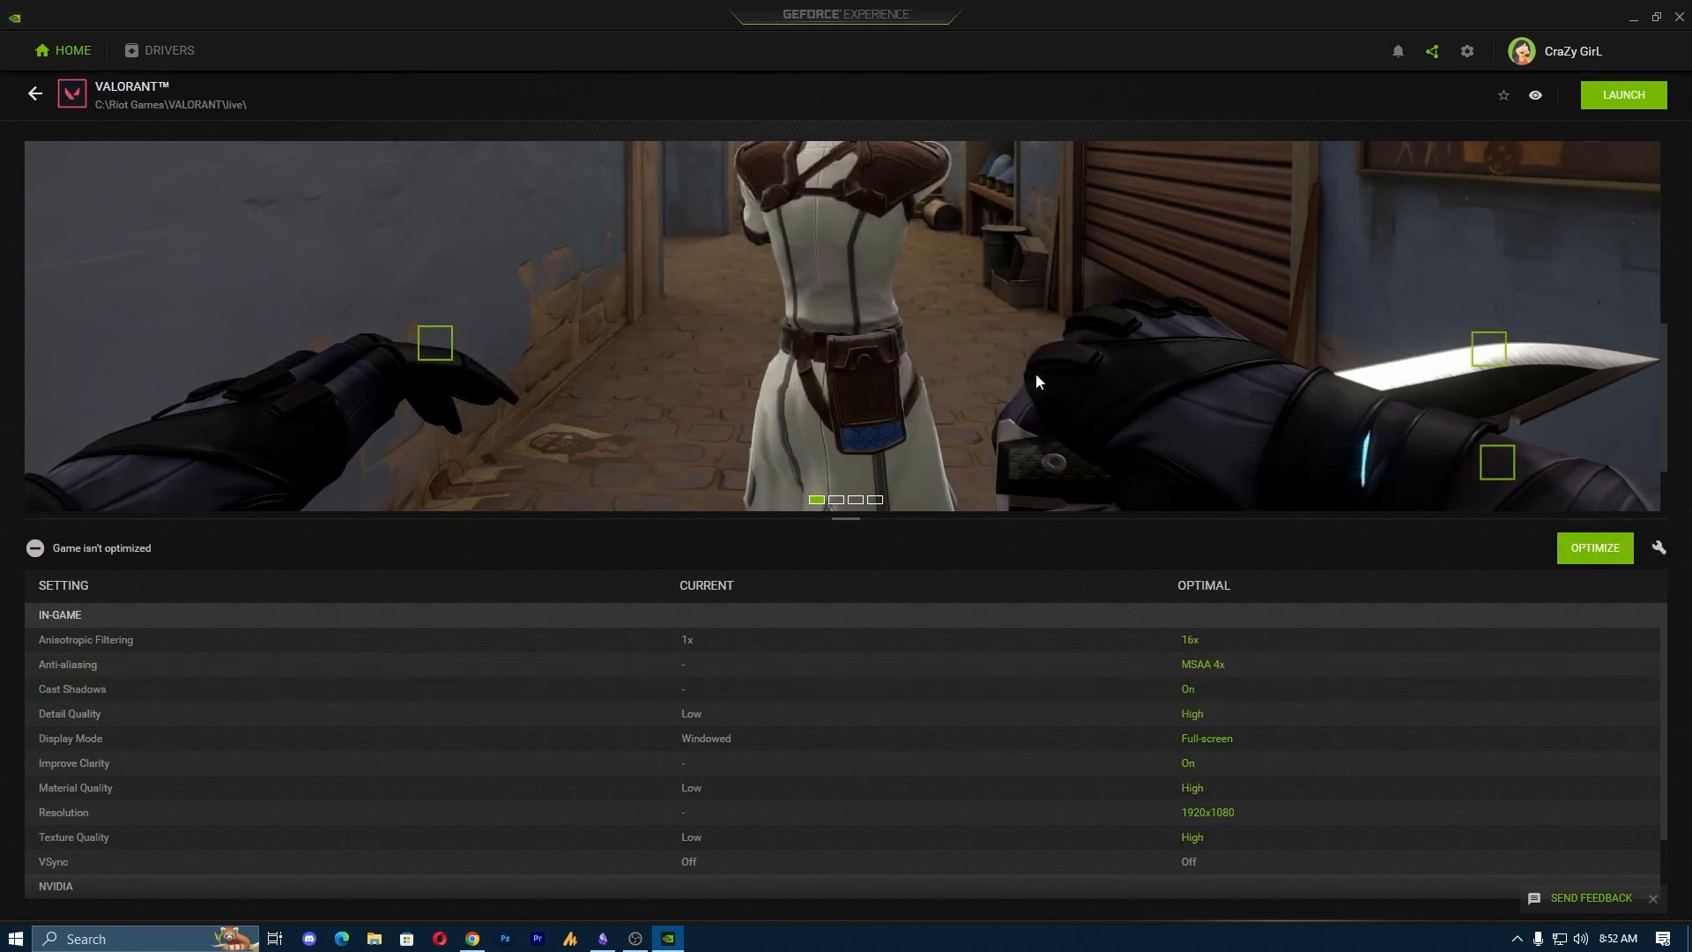
{"action": "scroll", "coordinate": [860, 634], "scroll_direction": "down", "scroll_amount": 2}
{"action": "scroll", "coordinate": [859, 636], "scroll_direction": "up", "scroll_amount": 2}
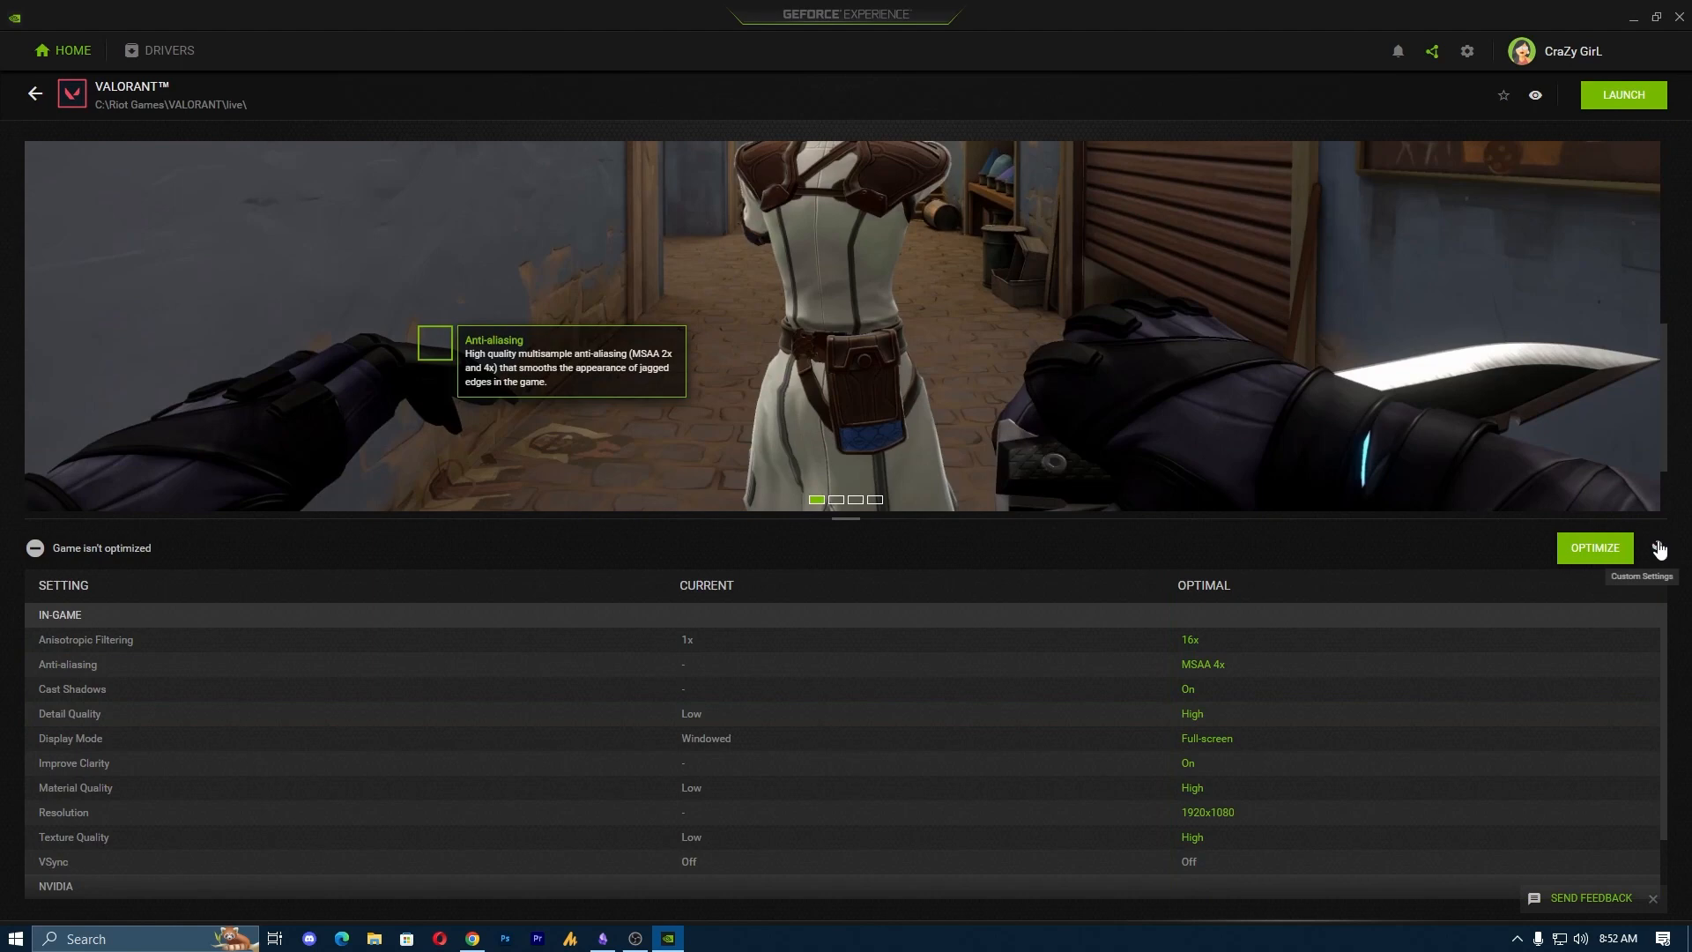
- Reapply Valorant's custom settings with the optimization level fully at Performance, and close GeForce Experience
{"action": "left_click", "coordinate": [1658, 548]}
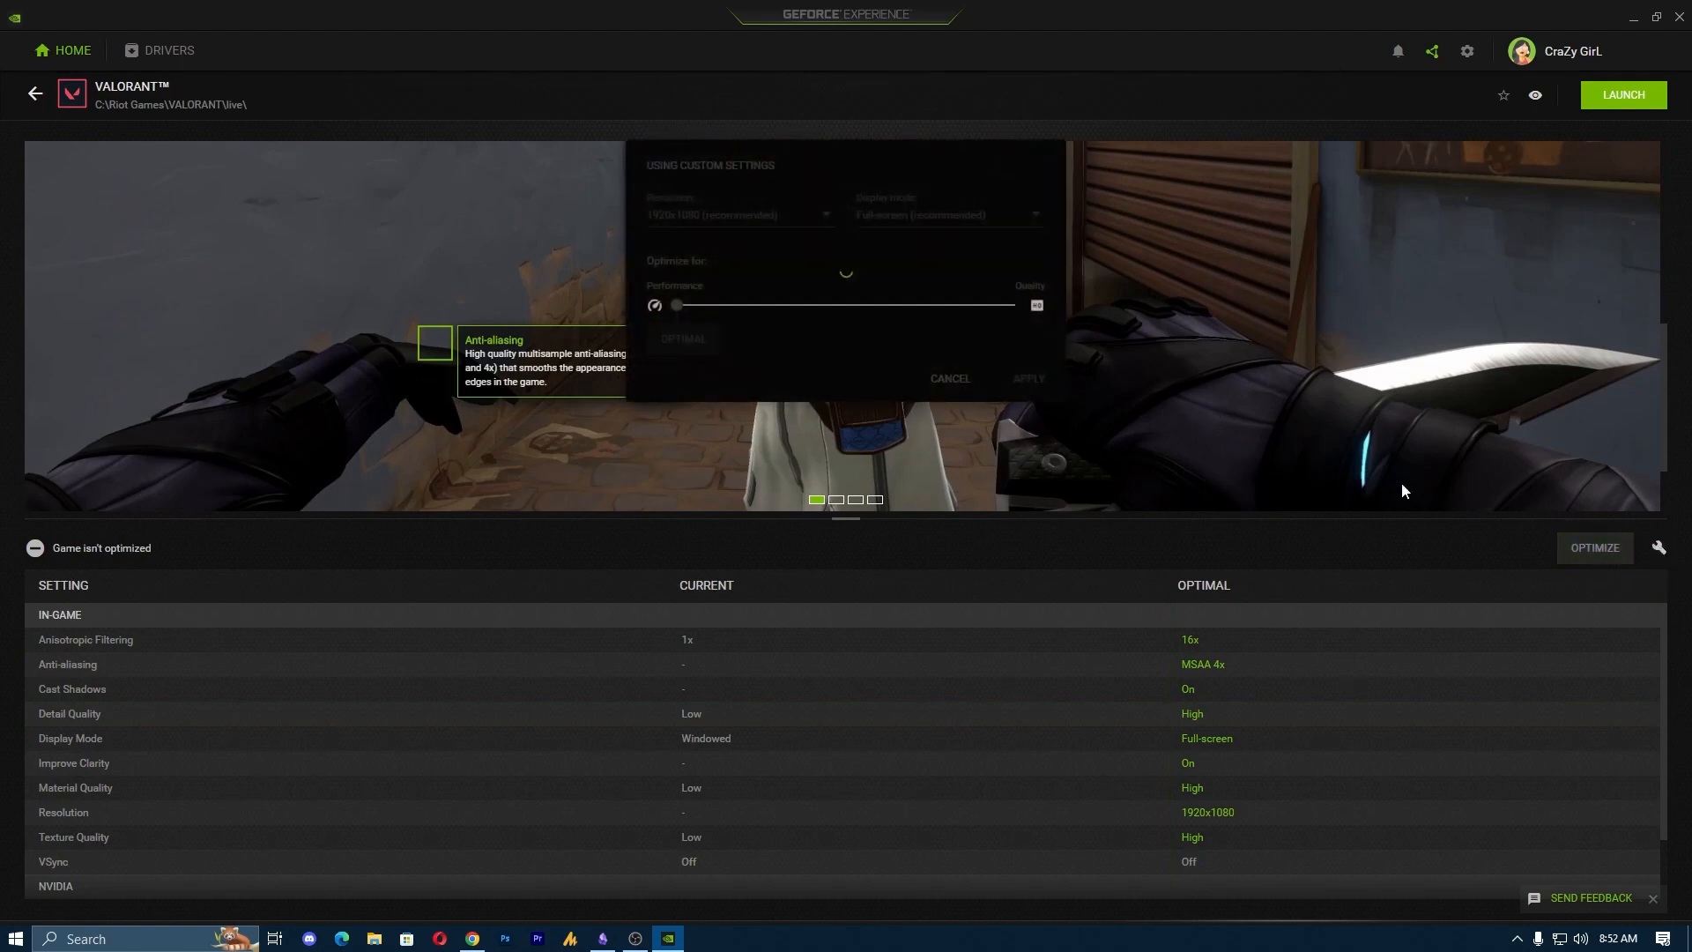
{"action": "left_click_drag", "start_coordinate": [780, 305], "coordinate": [631, 304]}
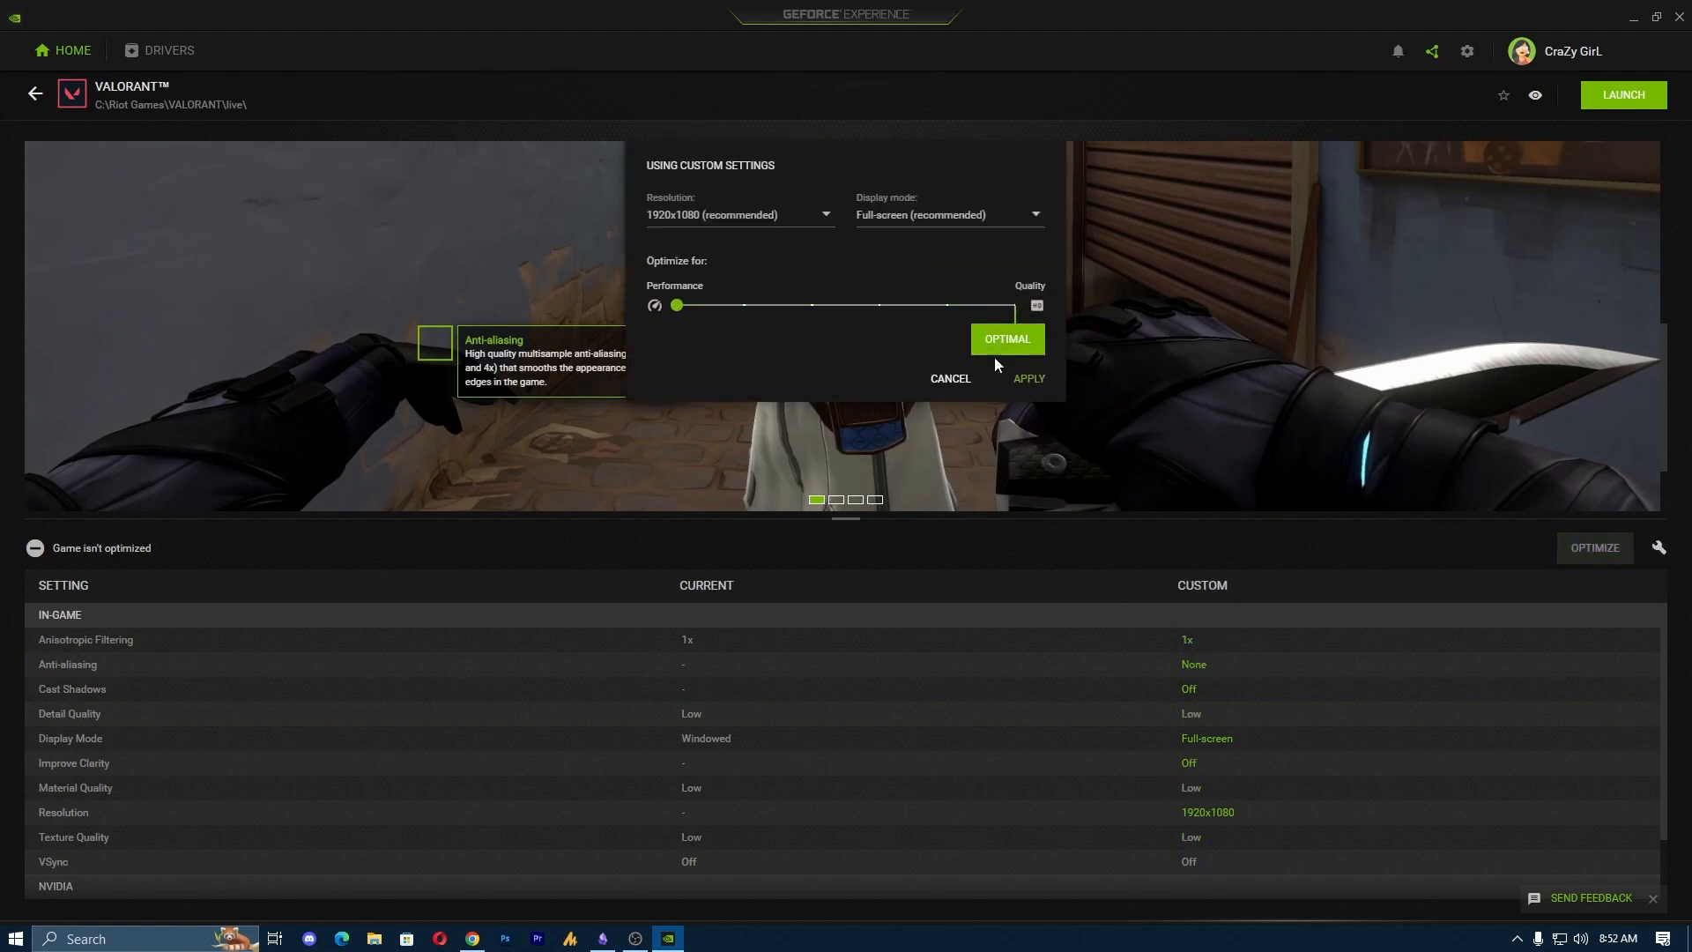
{"action": "left_click", "coordinate": [1020, 378]}
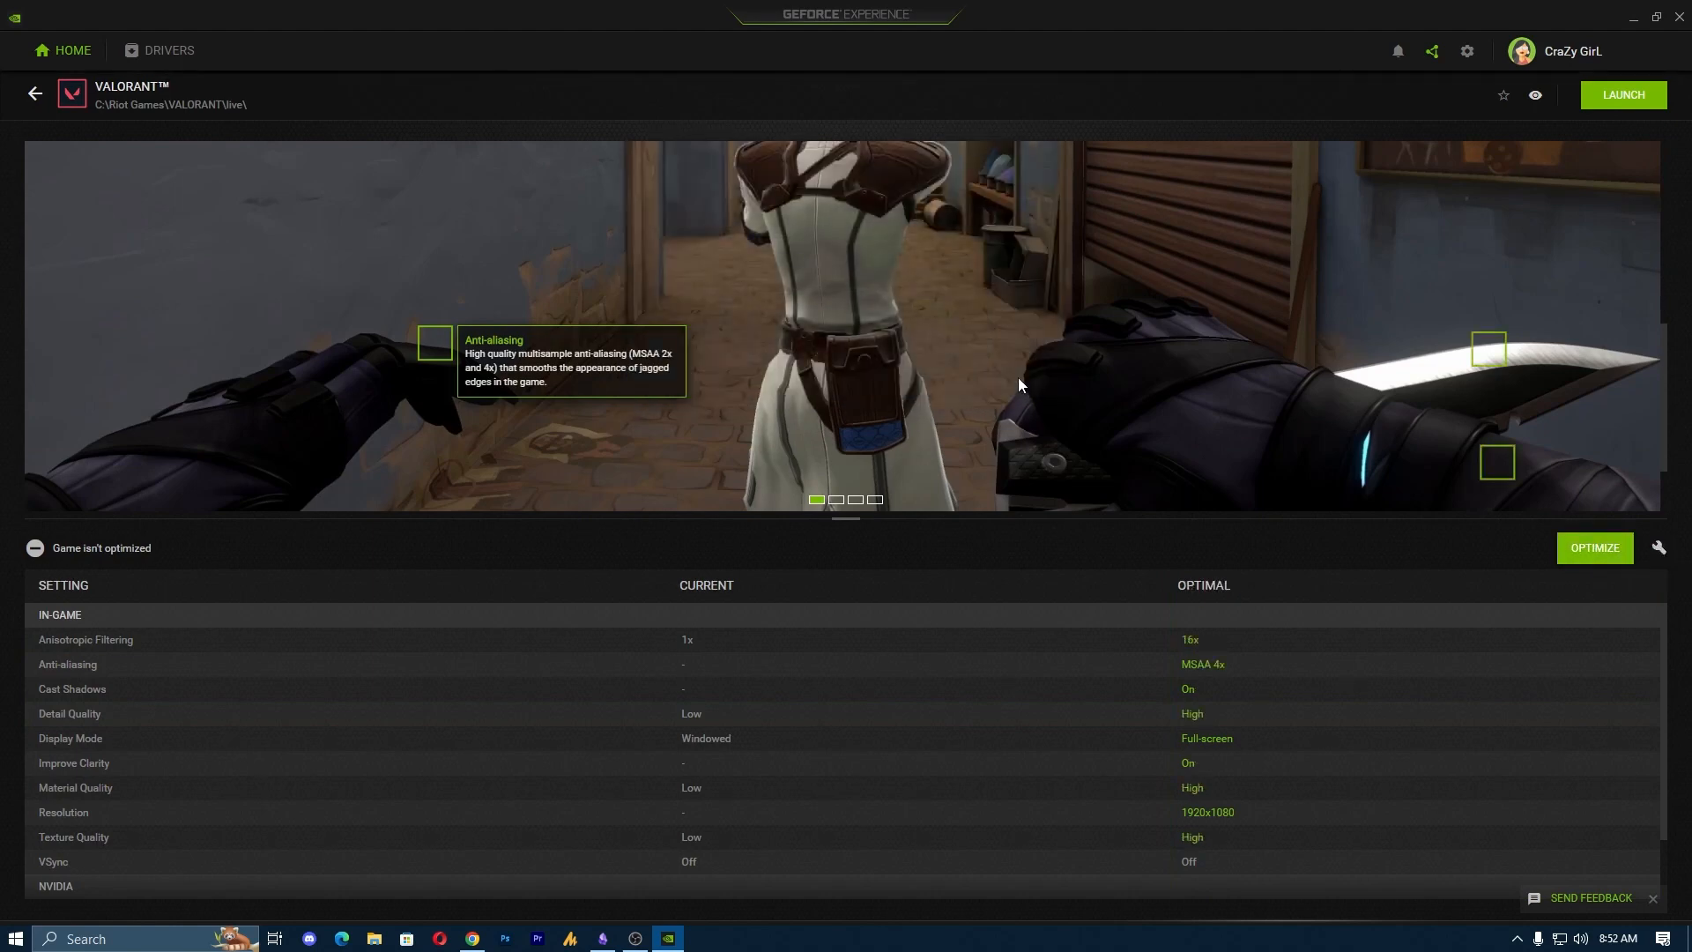
{"action": "left_click", "coordinate": [1680, 16]}
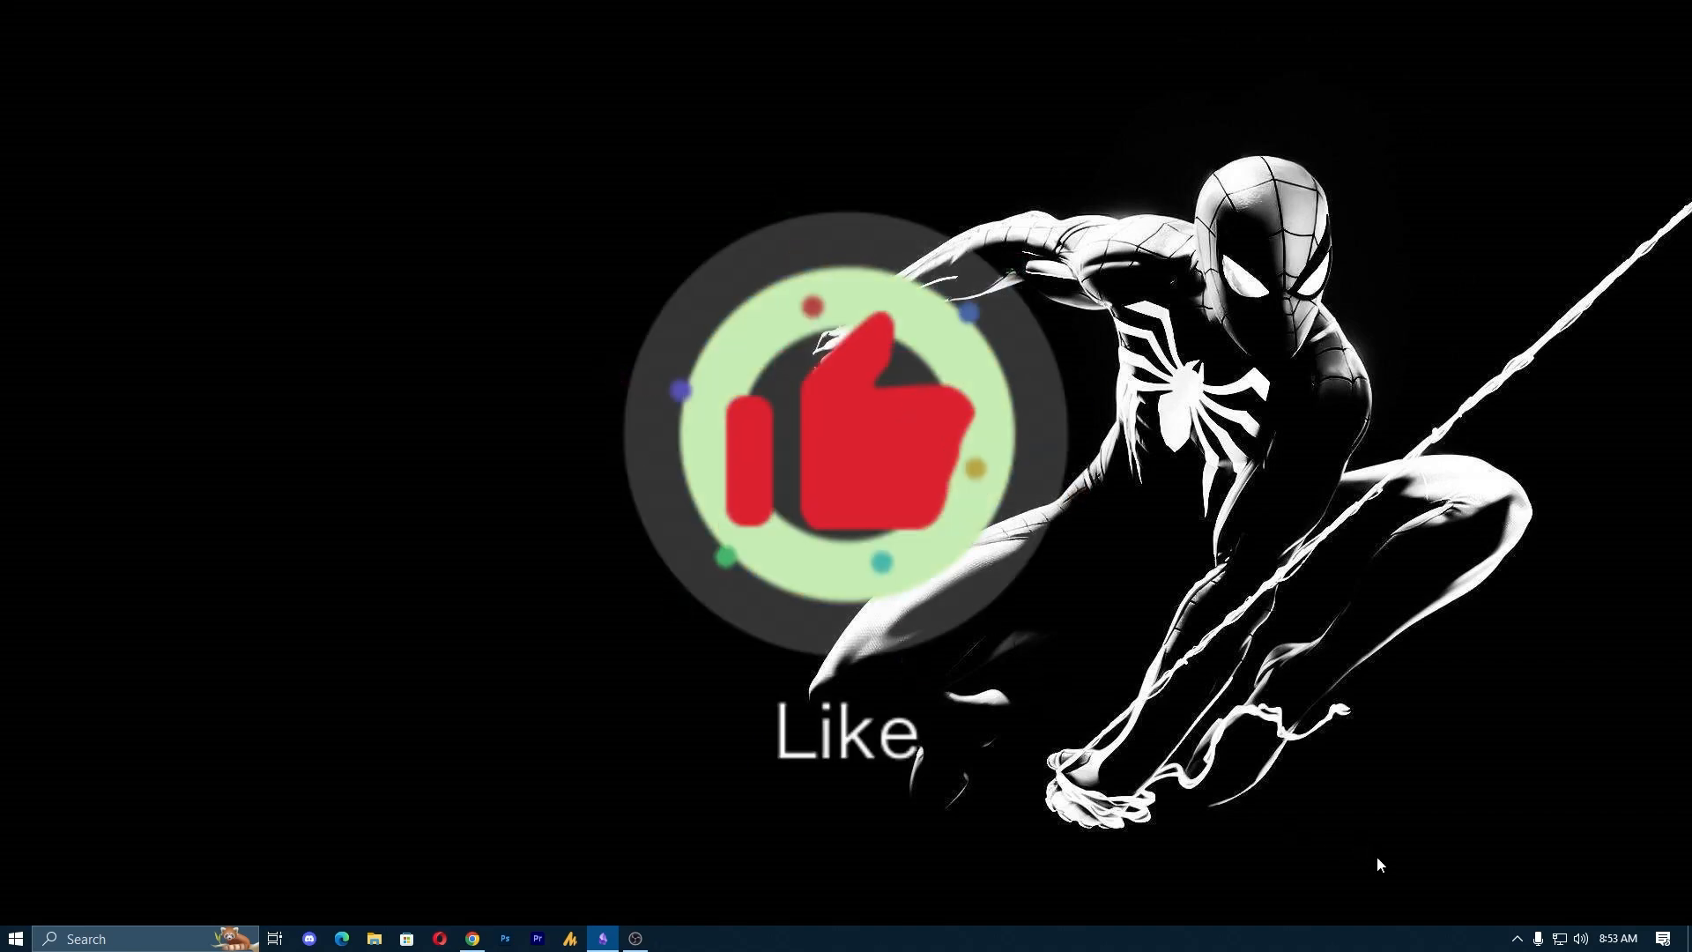
- Switch to NVIDIA Control Panel and set the digital vibrance to 70% in the desktop color settings, applying the change
{"action": "right_click", "coordinate": [1292, 784]}
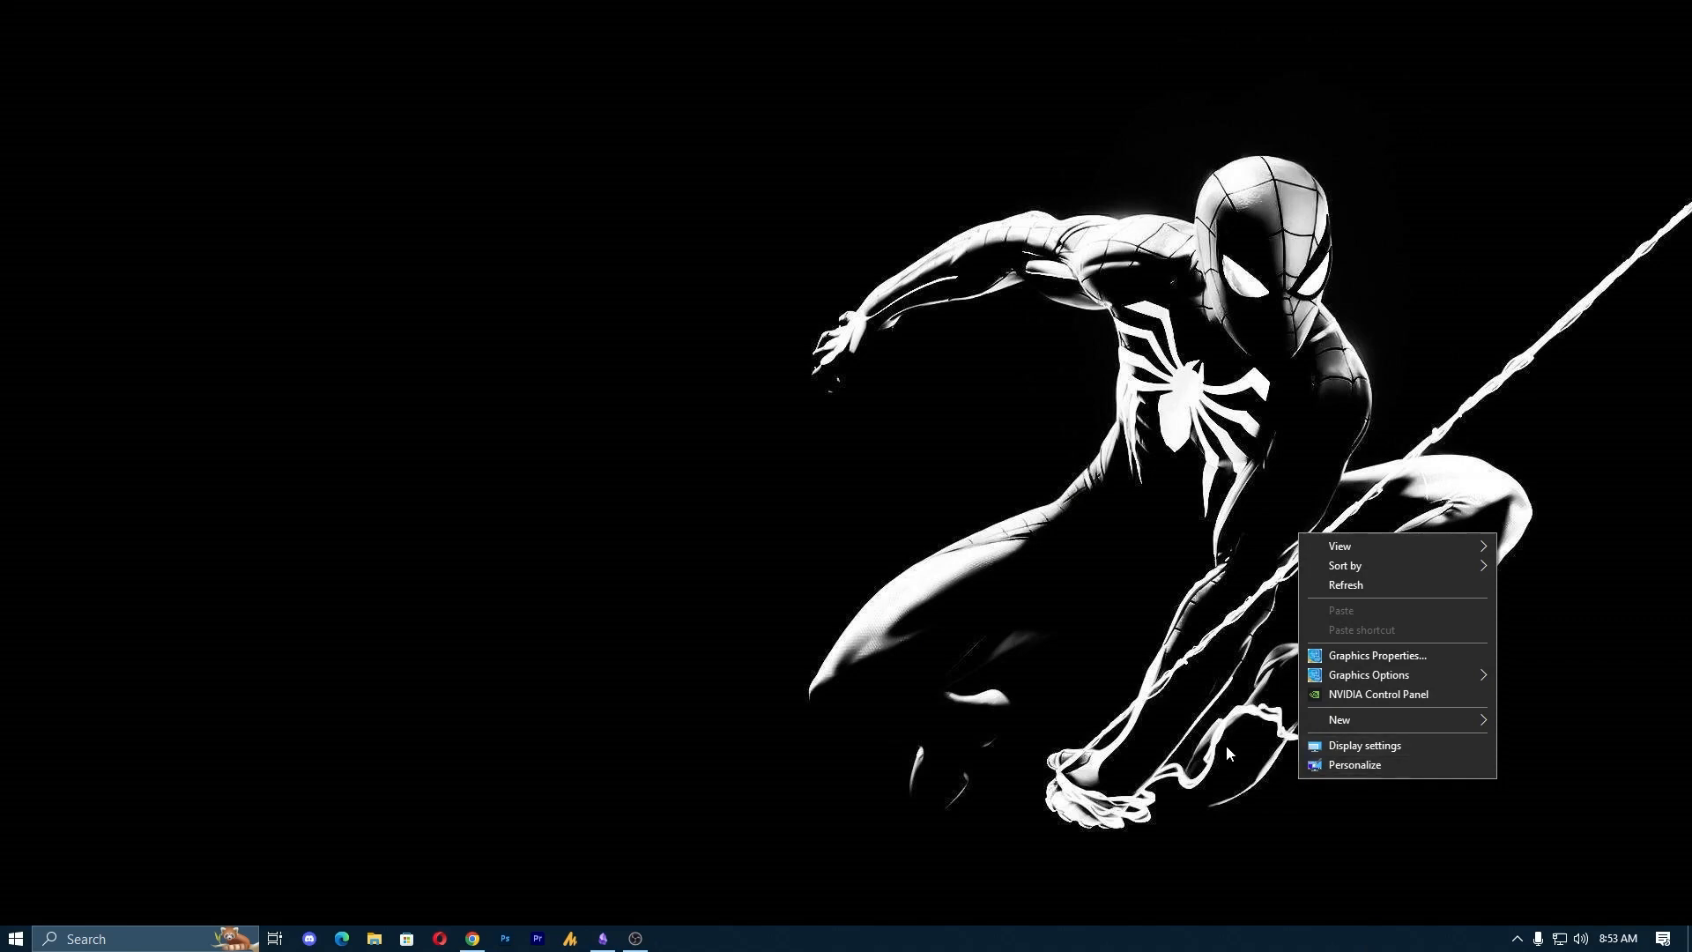
{"action": "left_click", "coordinate": [1355, 695]}
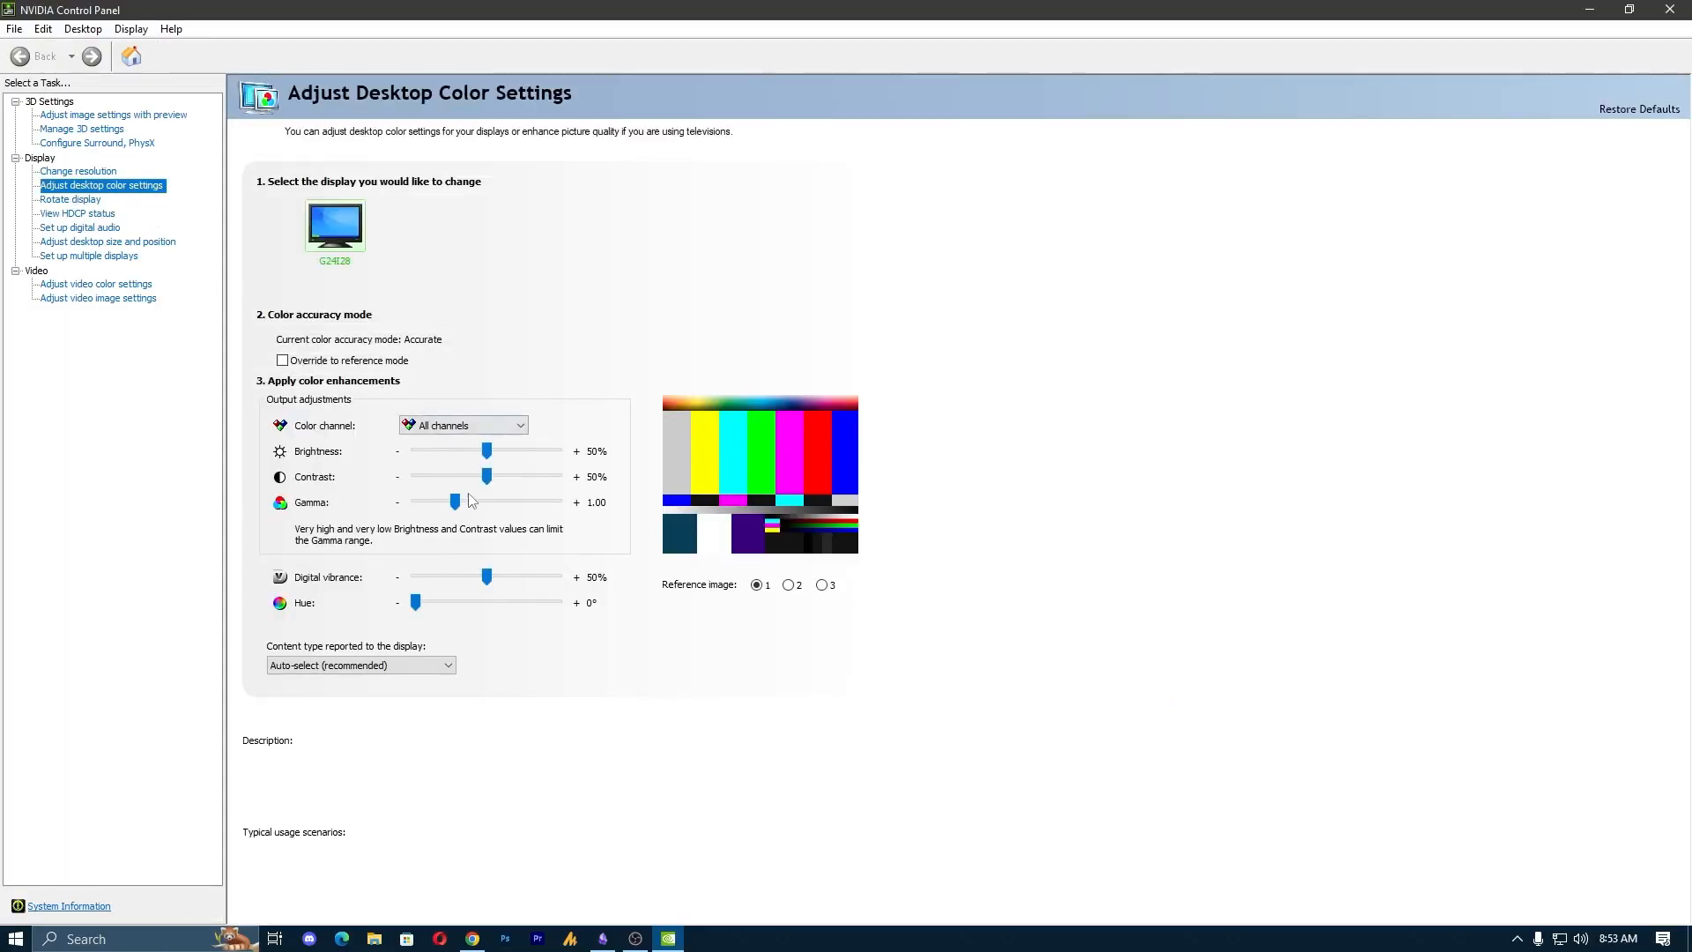
{"action": "left_click_drag", "start_coordinate": [487, 577], "coordinate": [515, 578]}
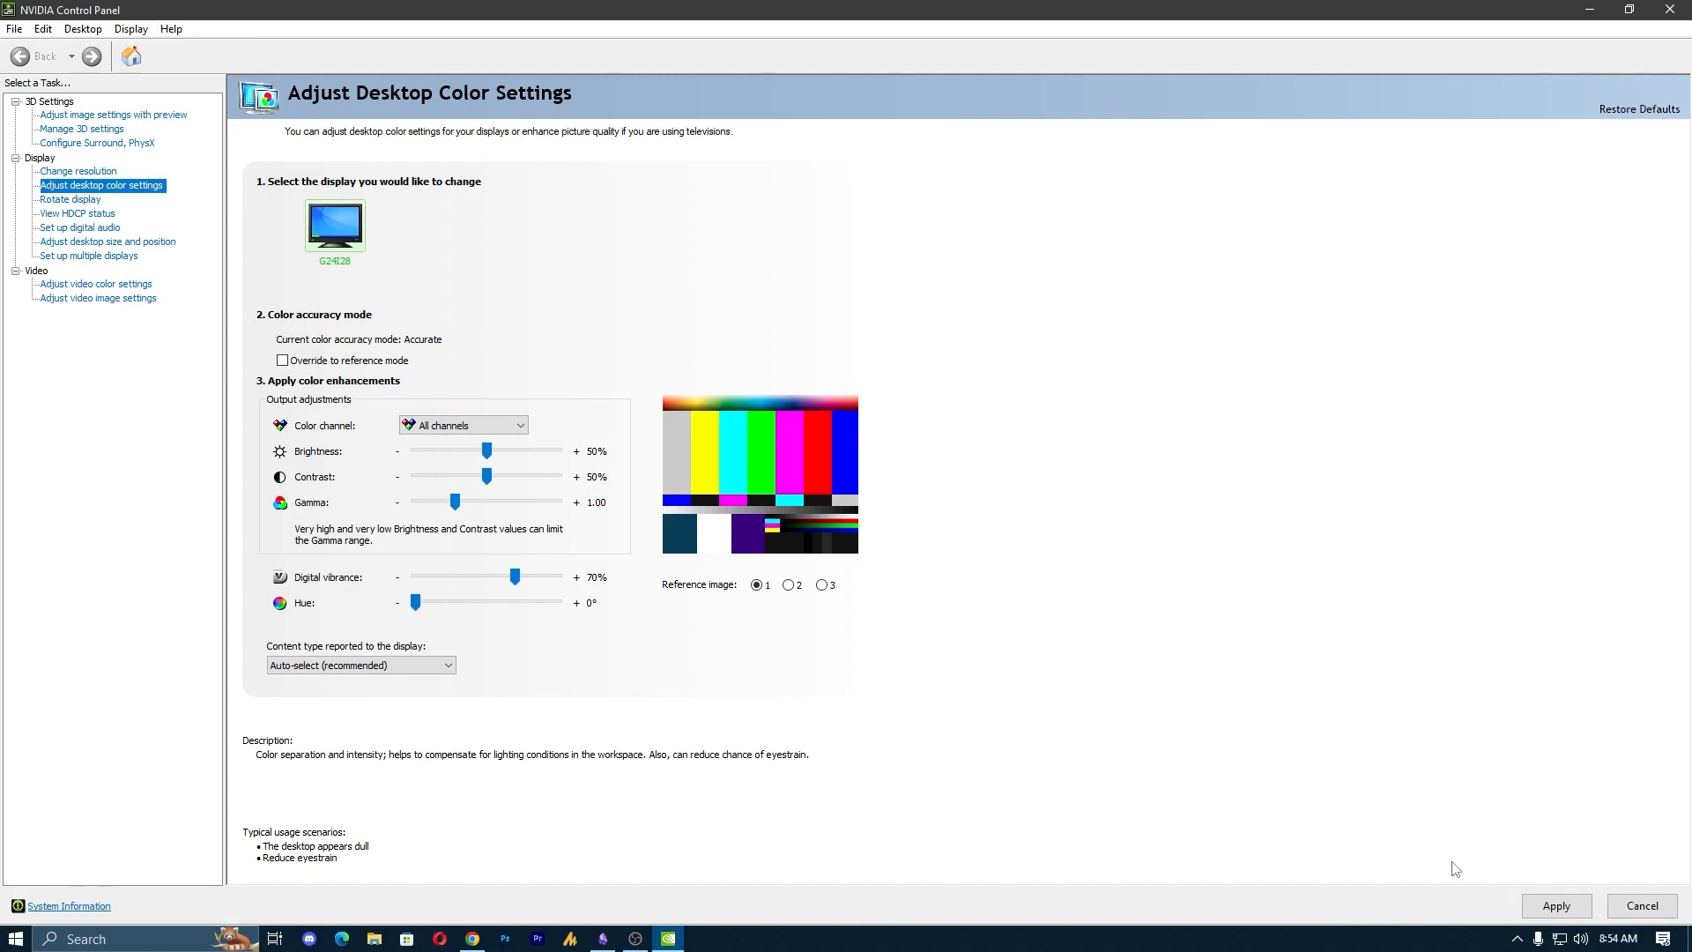
{"action": "left_click", "coordinate": [1572, 912]}
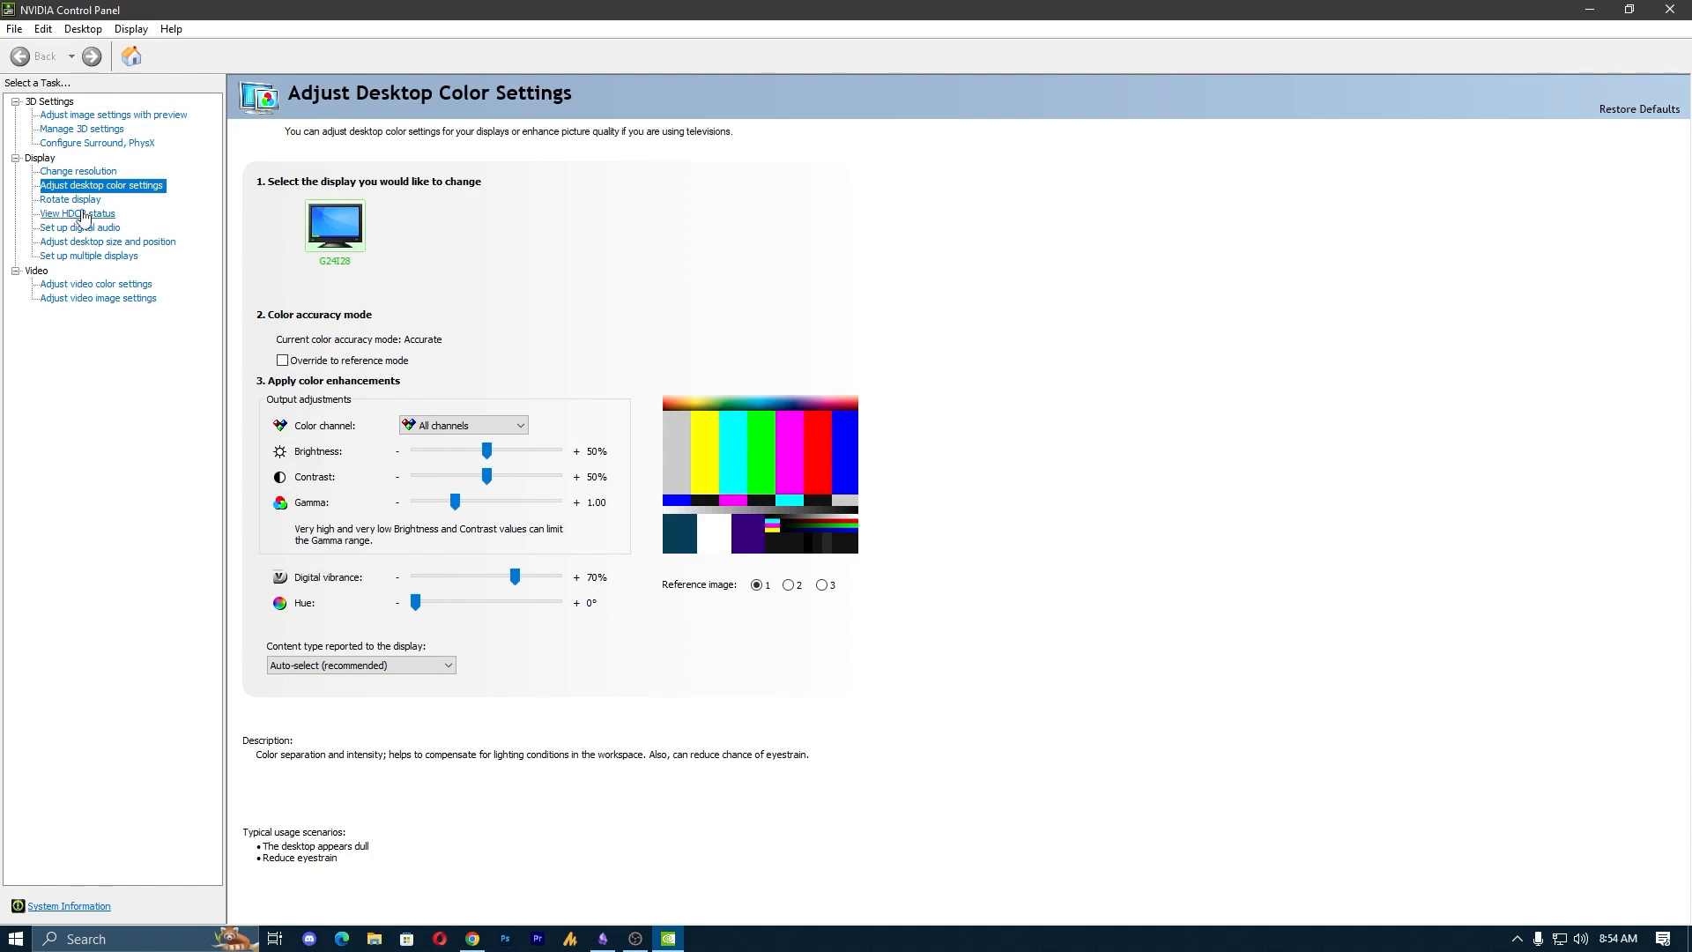
- Check which refresh rates are available for the 1920 × 1080 resolution in the Change Resolution settings
{"action": "left_click", "coordinate": [92, 173]}
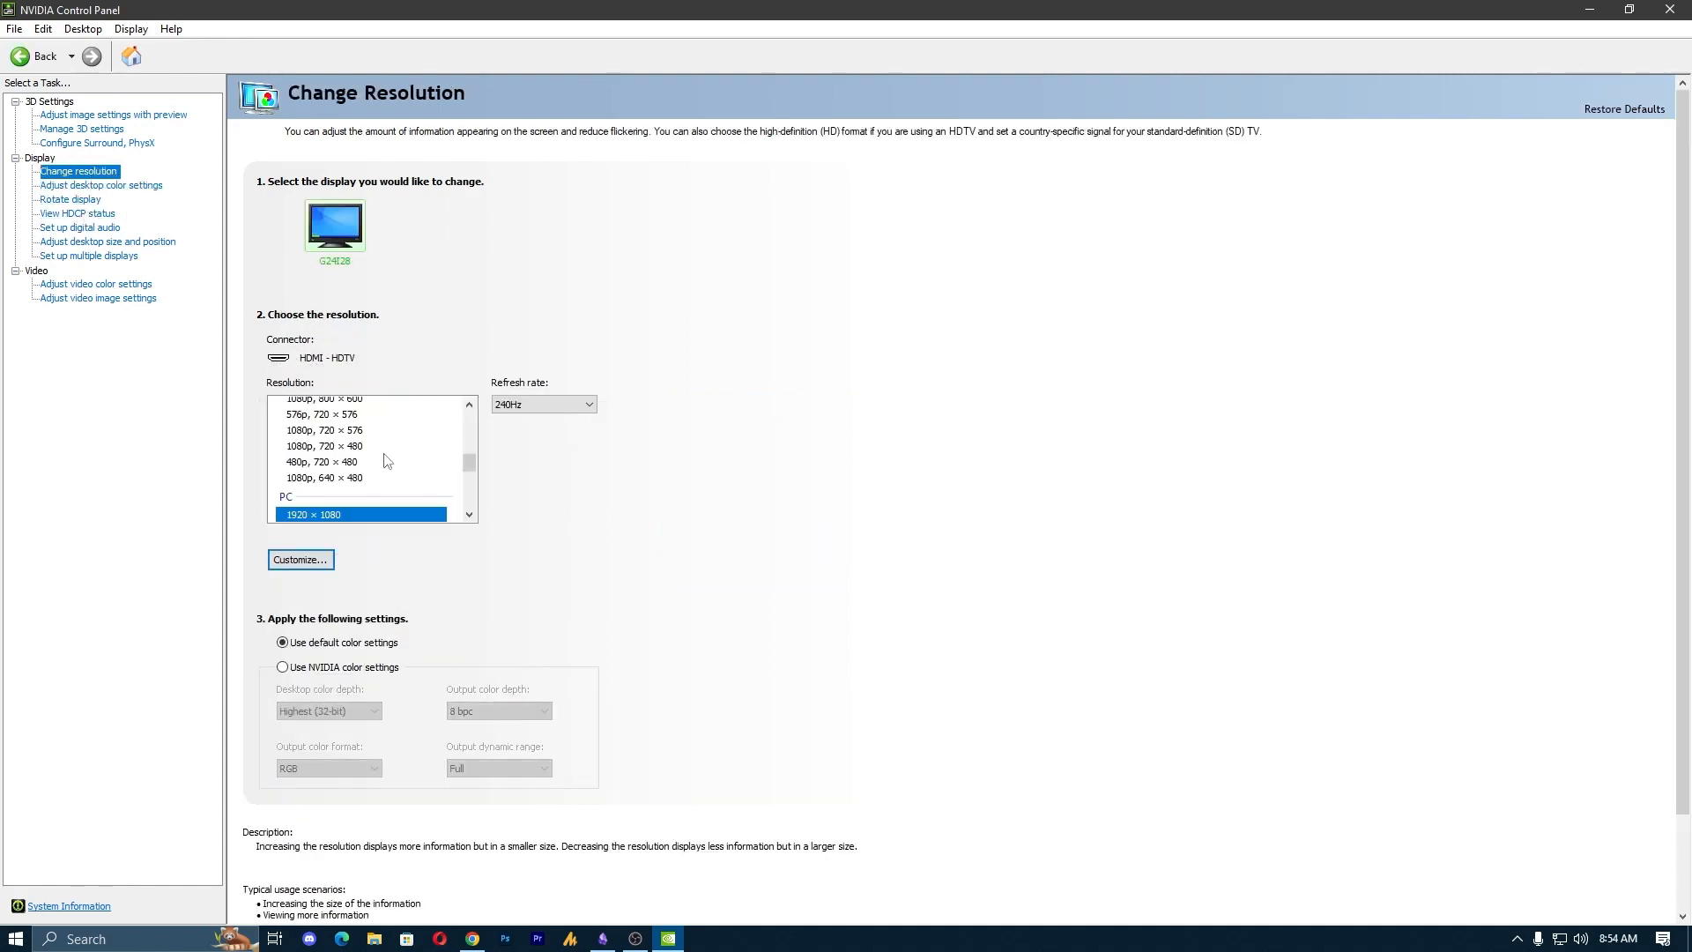
{"action": "left_click", "coordinate": [553, 407]}
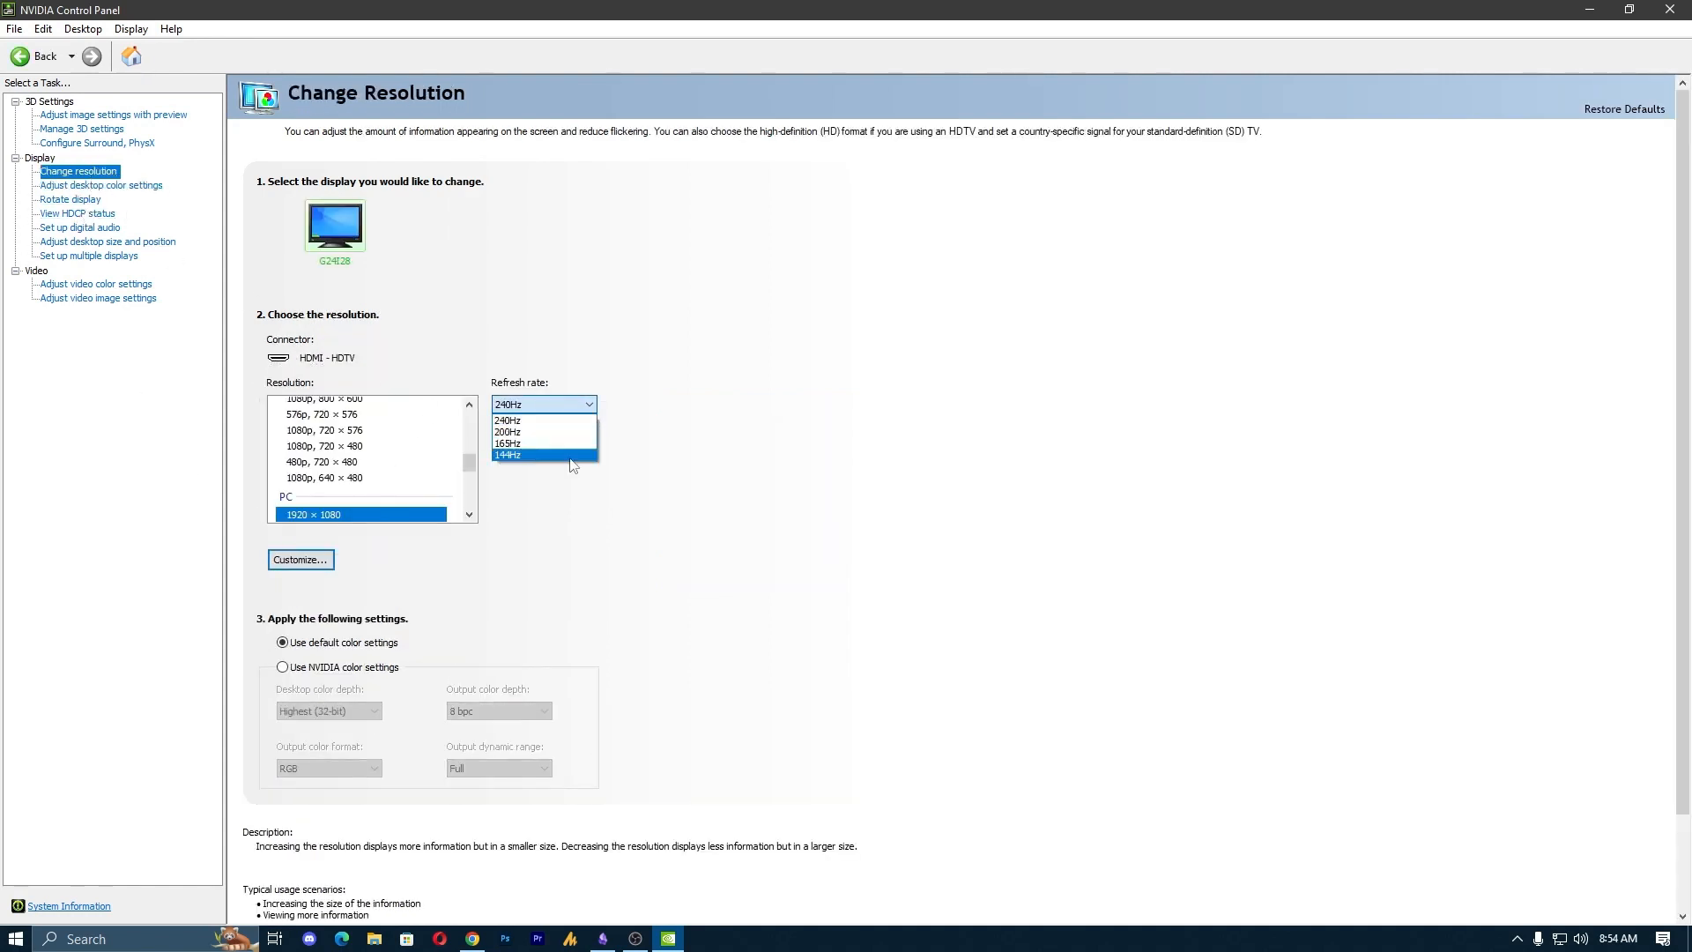
{"action": "left_click", "coordinate": [659, 484]}
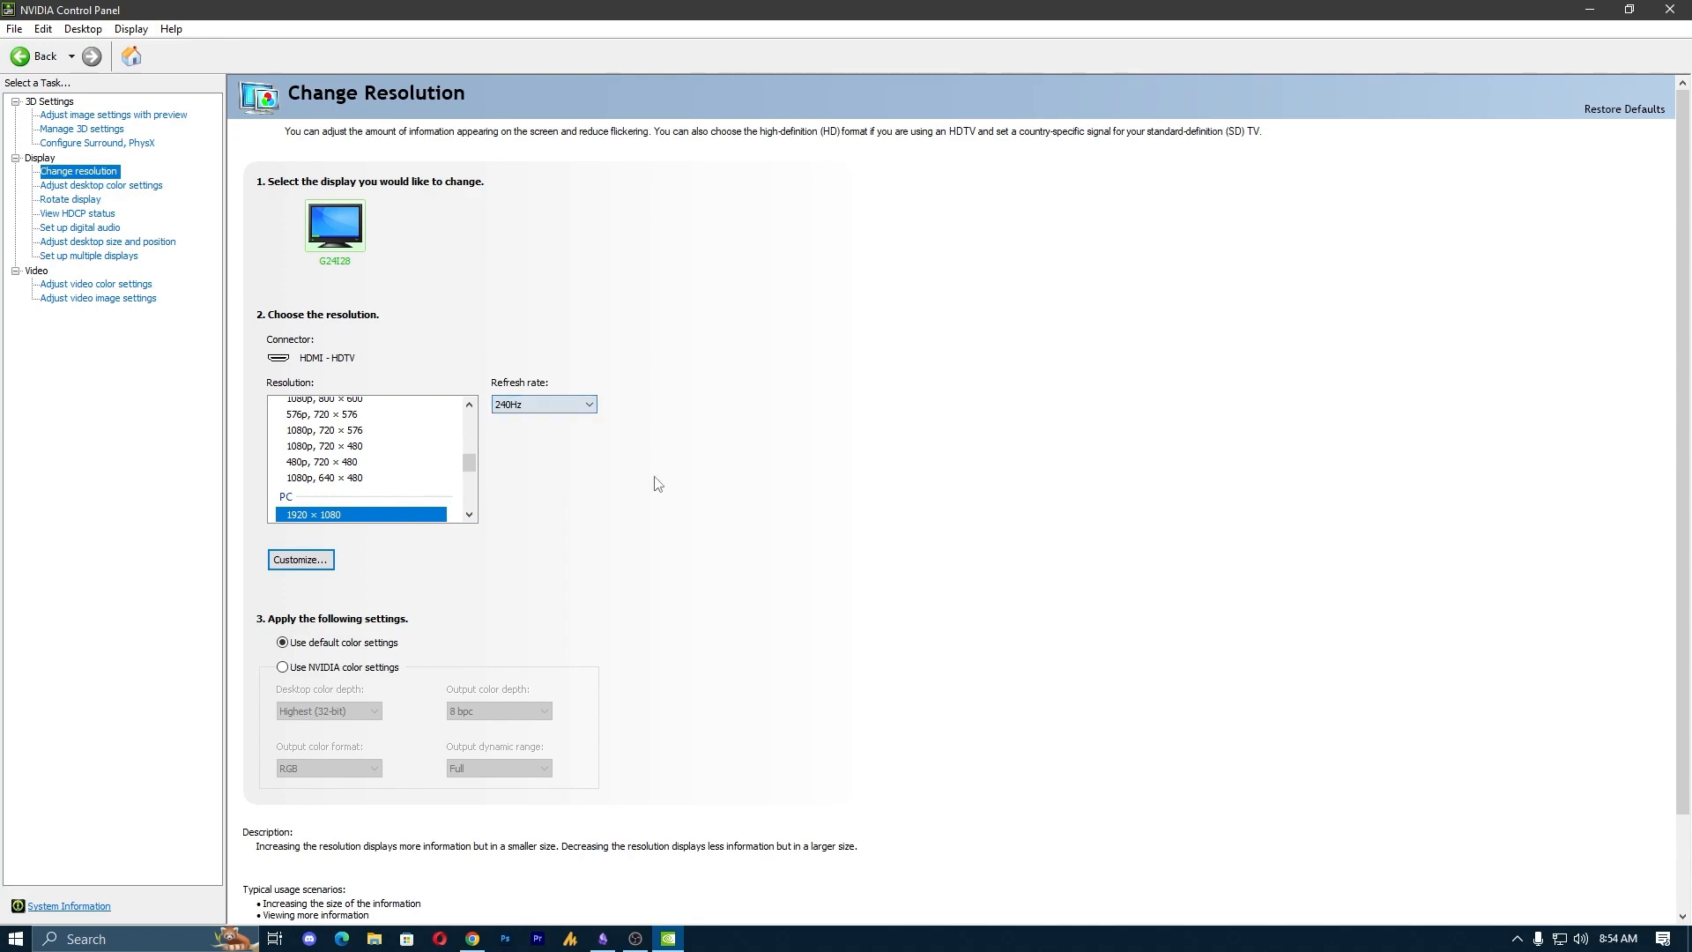
- Start creating a custom resolution for the display and set its timing standard to Manual
{"action": "left_click", "coordinate": [300, 560]}
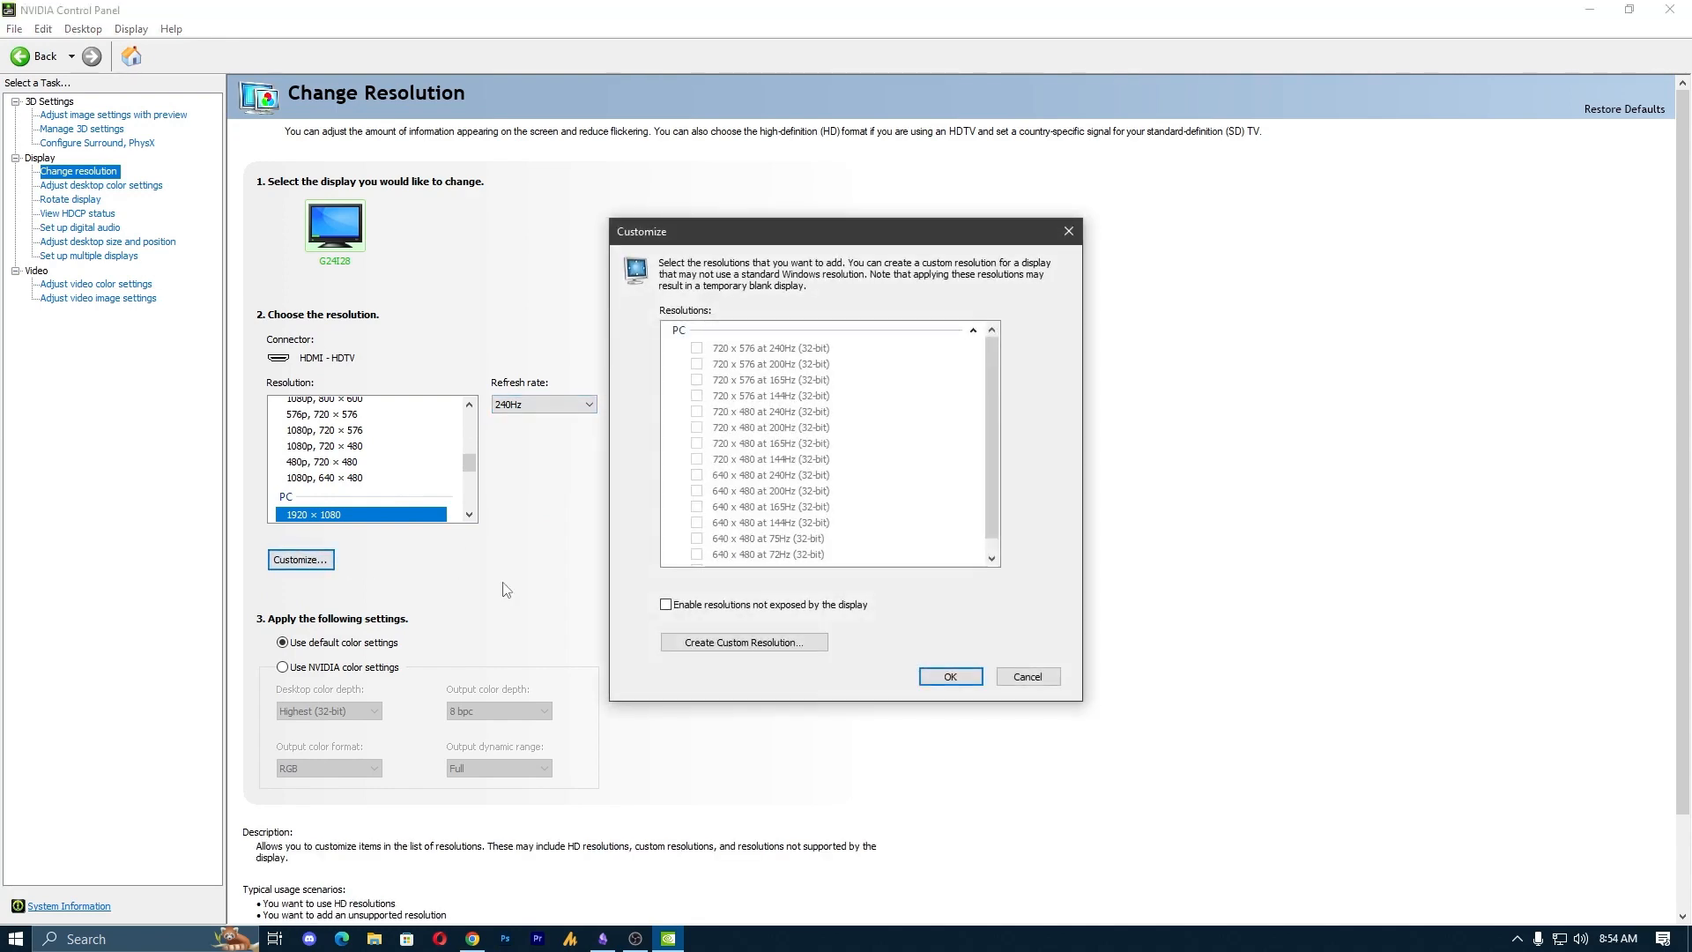
{"action": "left_click", "coordinate": [744, 641]}
{"action": "left_click", "coordinate": [912, 692]}
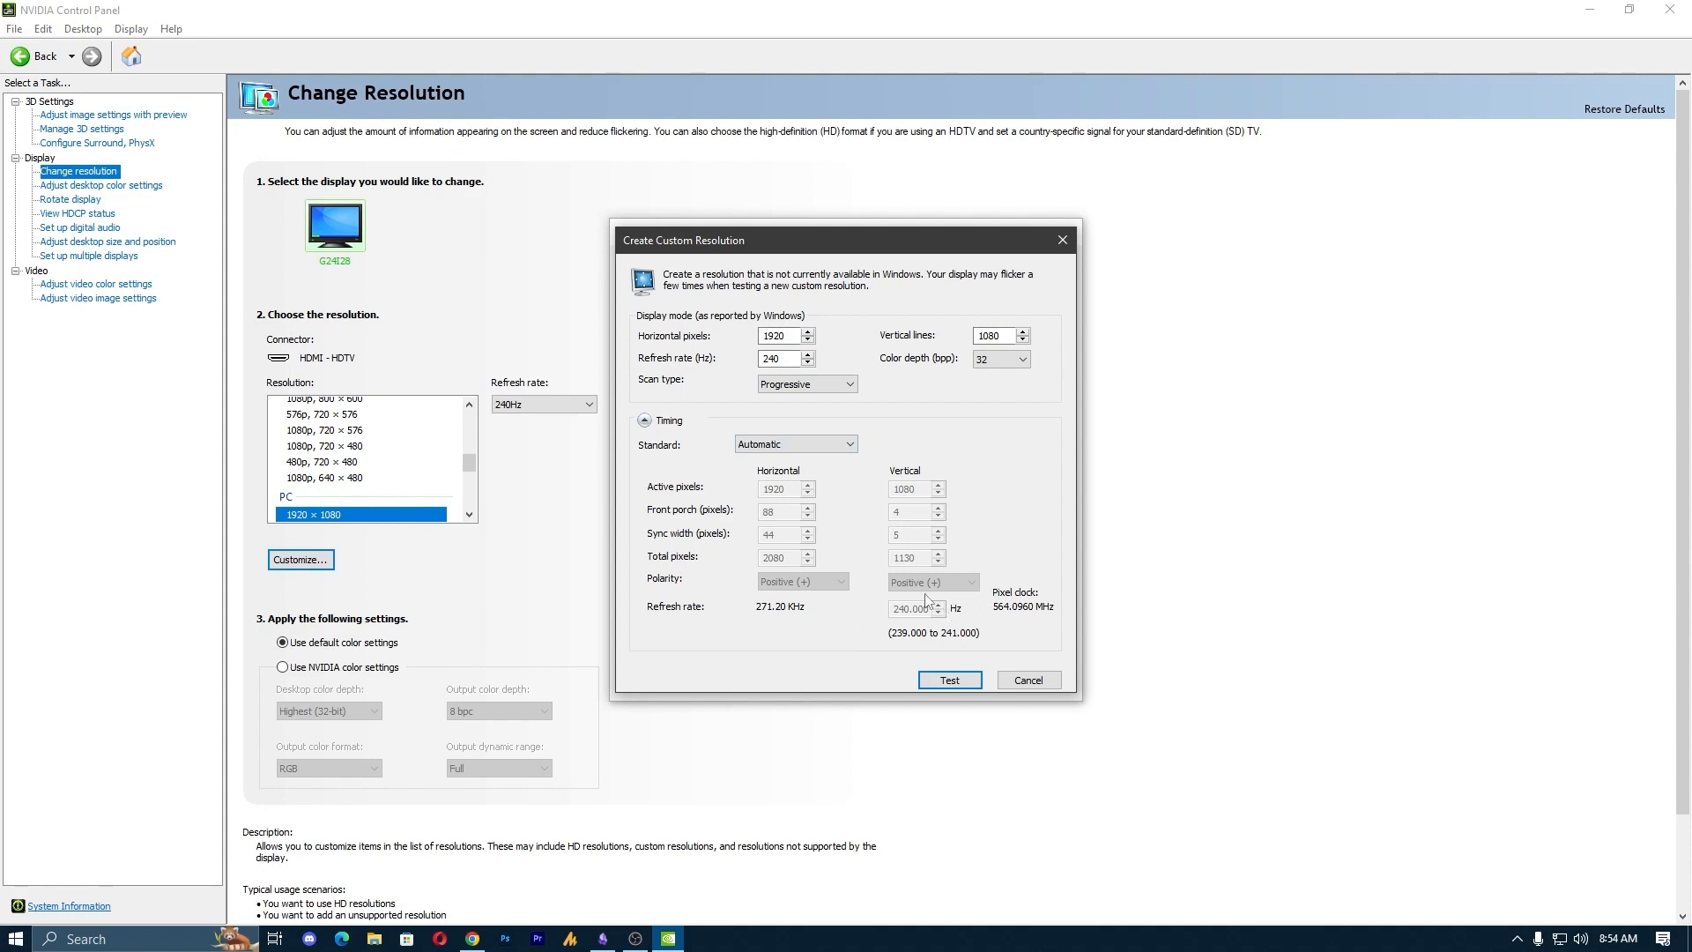
{"action": "left_click", "coordinate": [779, 445]}
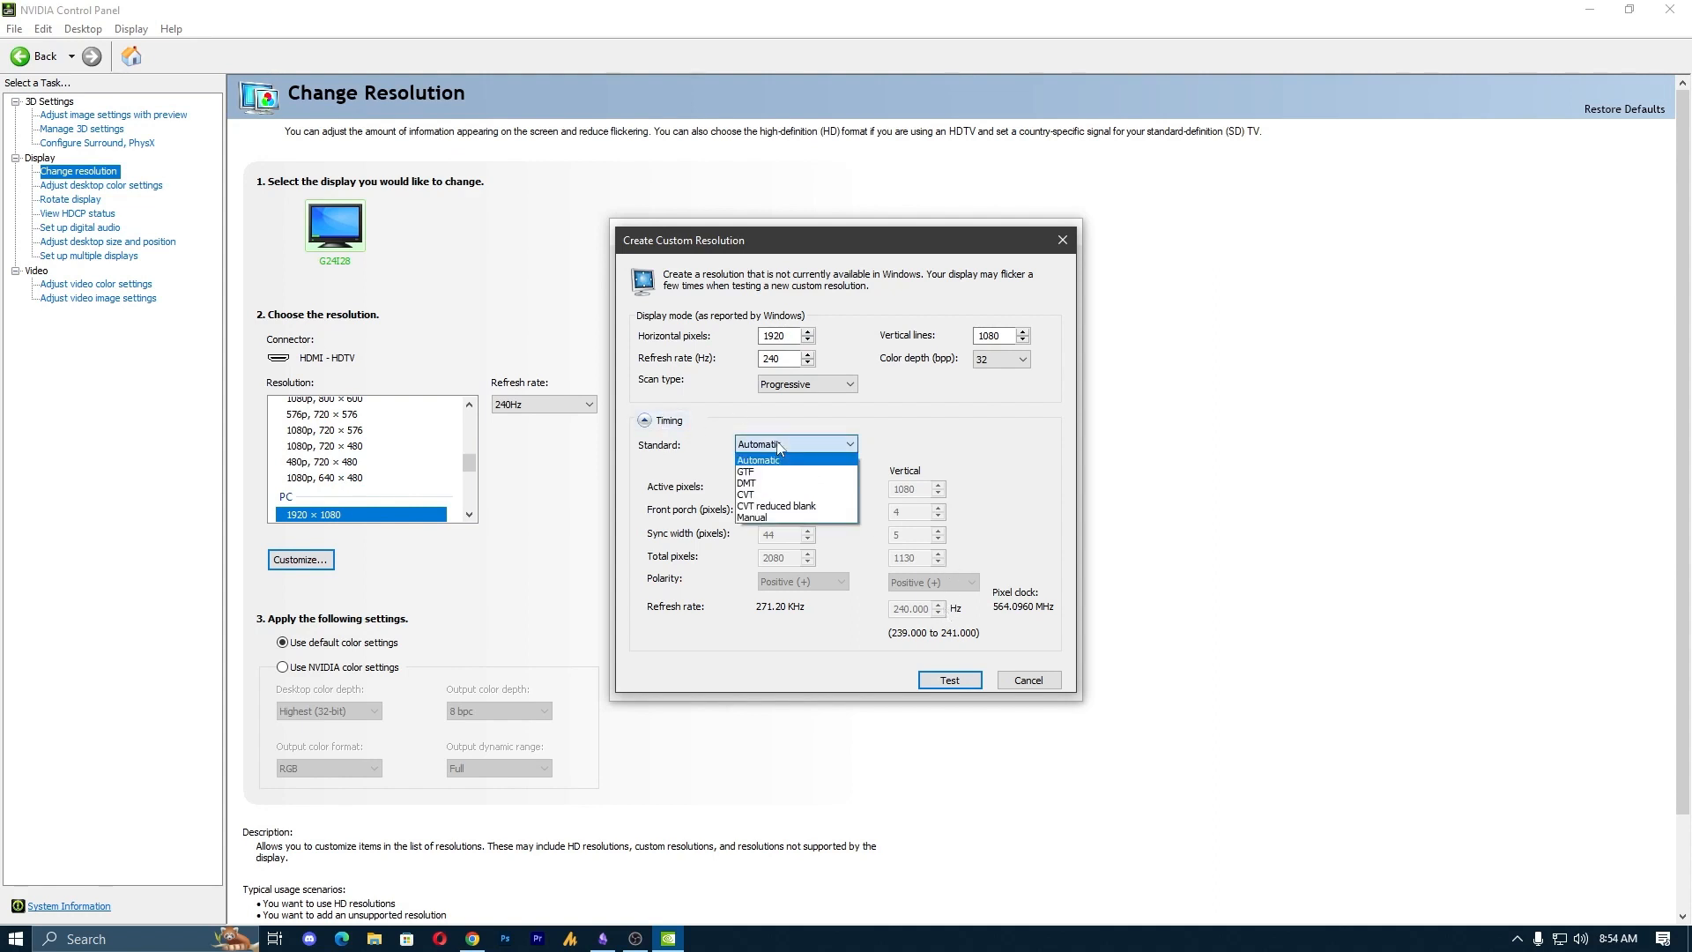
{"action": "left_click", "coordinate": [754, 517]}
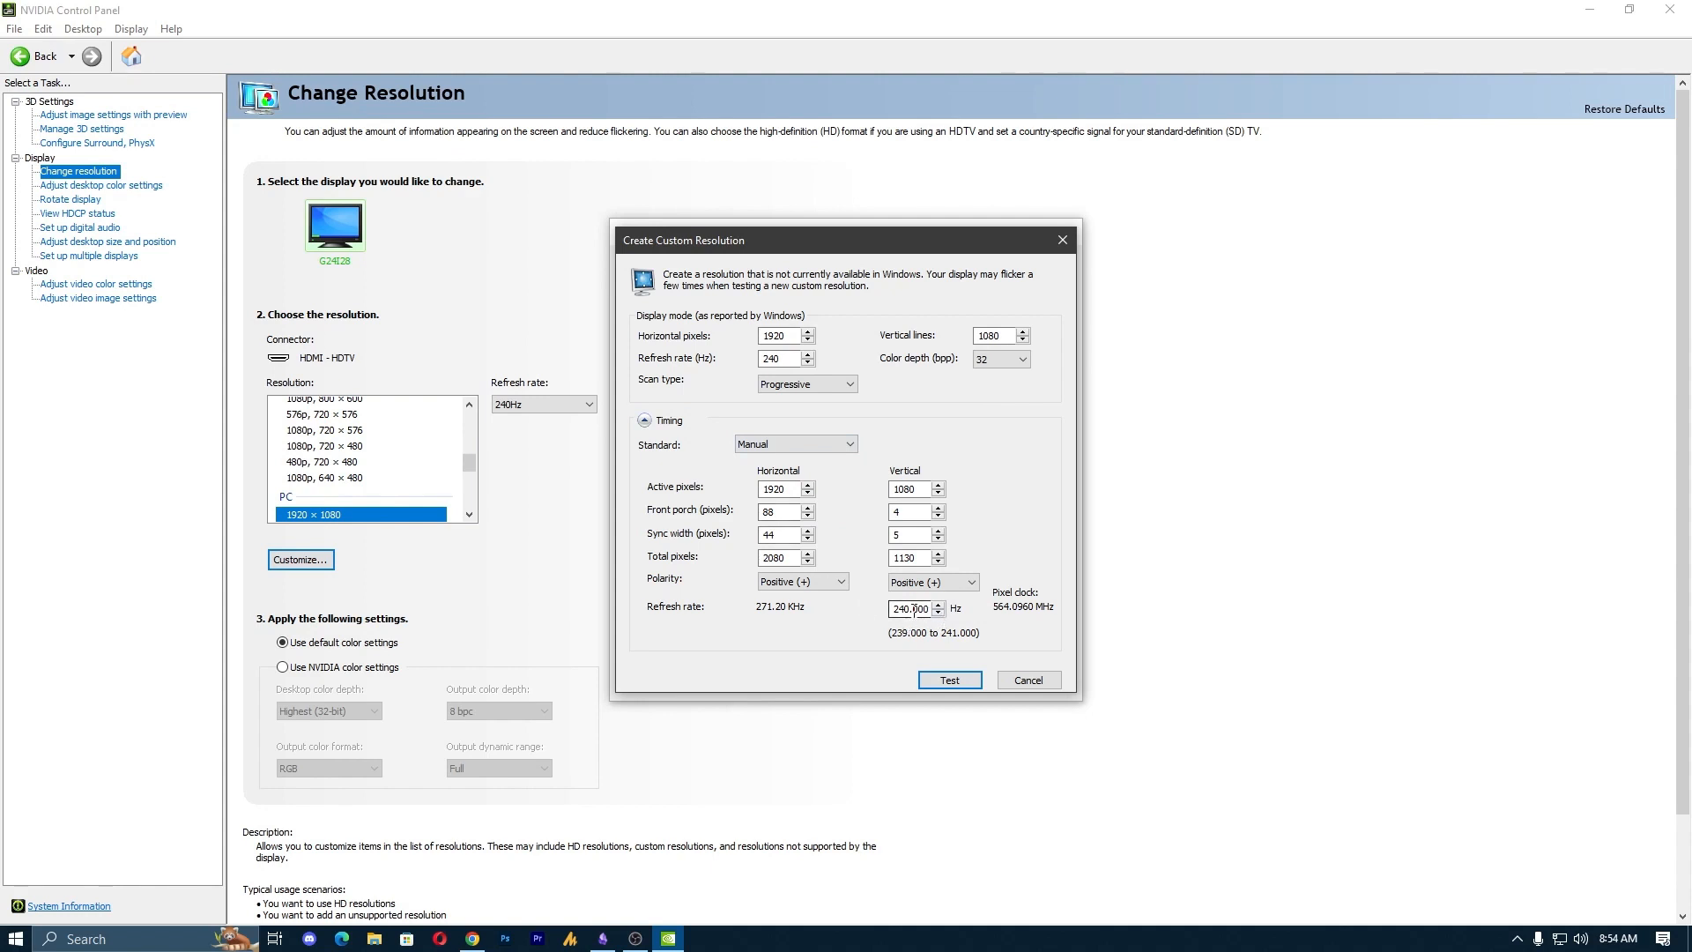
- Set the custom resolution's vertical refresh rate to 241.000 Hz, test it, and decline saving the tested resolution
{"action": "double_click", "coordinate": [929, 608]}
{"action": "left_click", "coordinate": [938, 605]}
{"action": "left_click", "coordinate": [938, 606]}
{"action": "left_click", "coordinate": [921, 608]}
{"action": "left_click_drag", "start_coordinate": [910, 609], "coordinate": [930, 608]}
{"action": "key", "text": "BackSpace"}
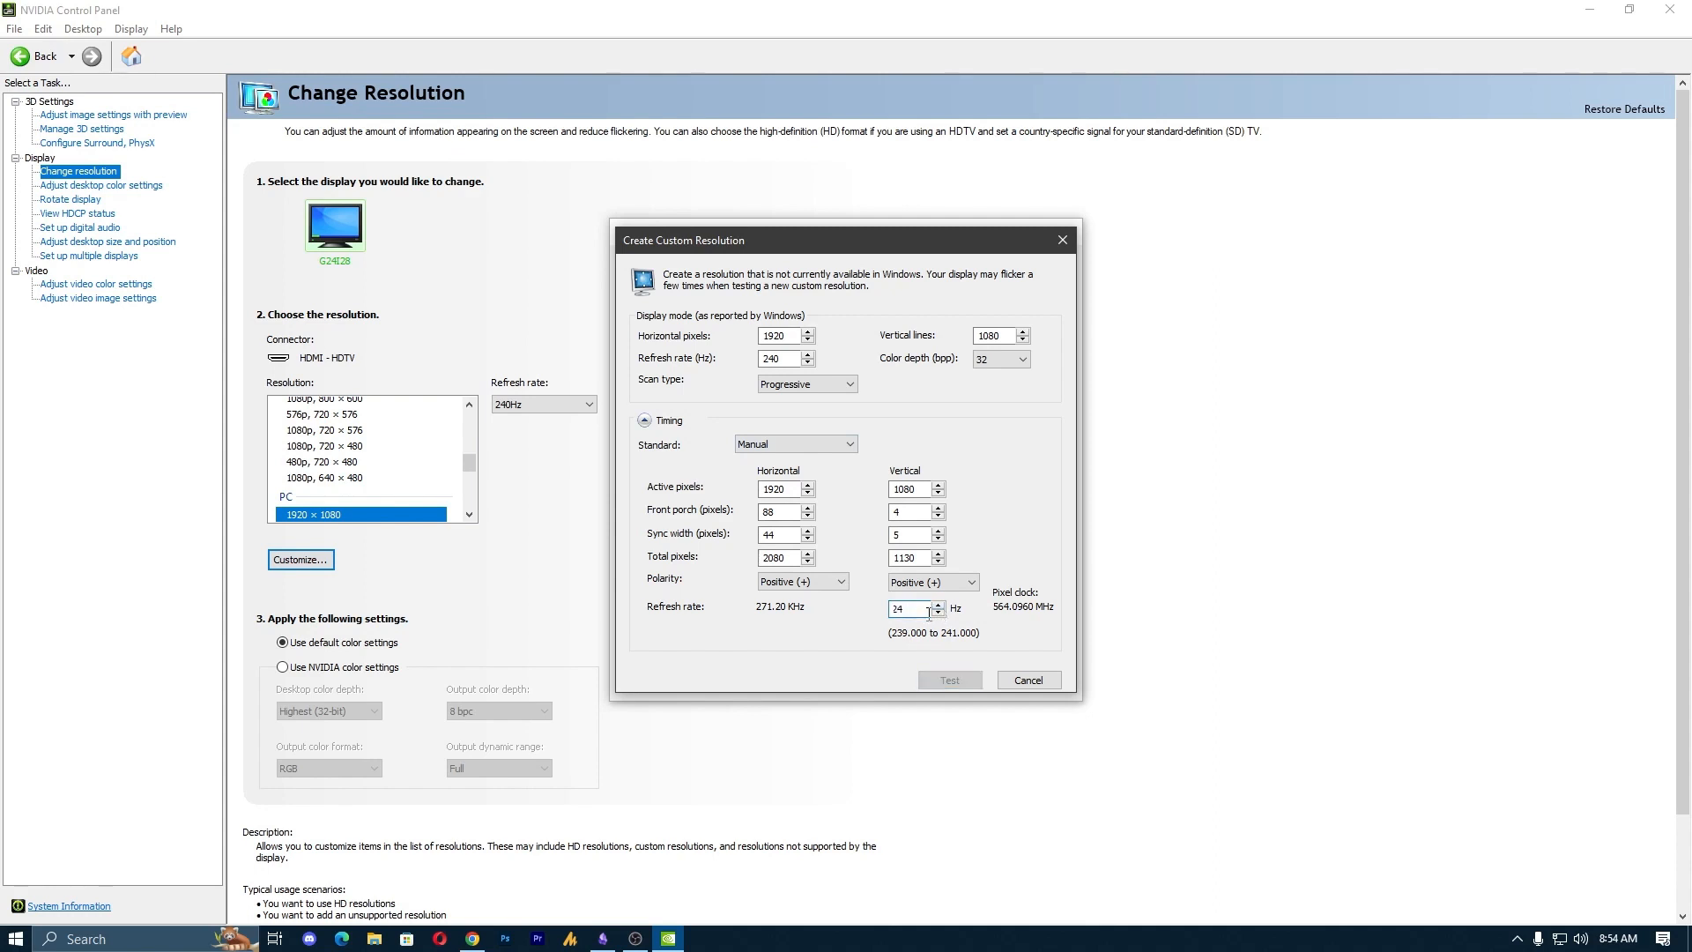
{"action": "type", "text": "000"}
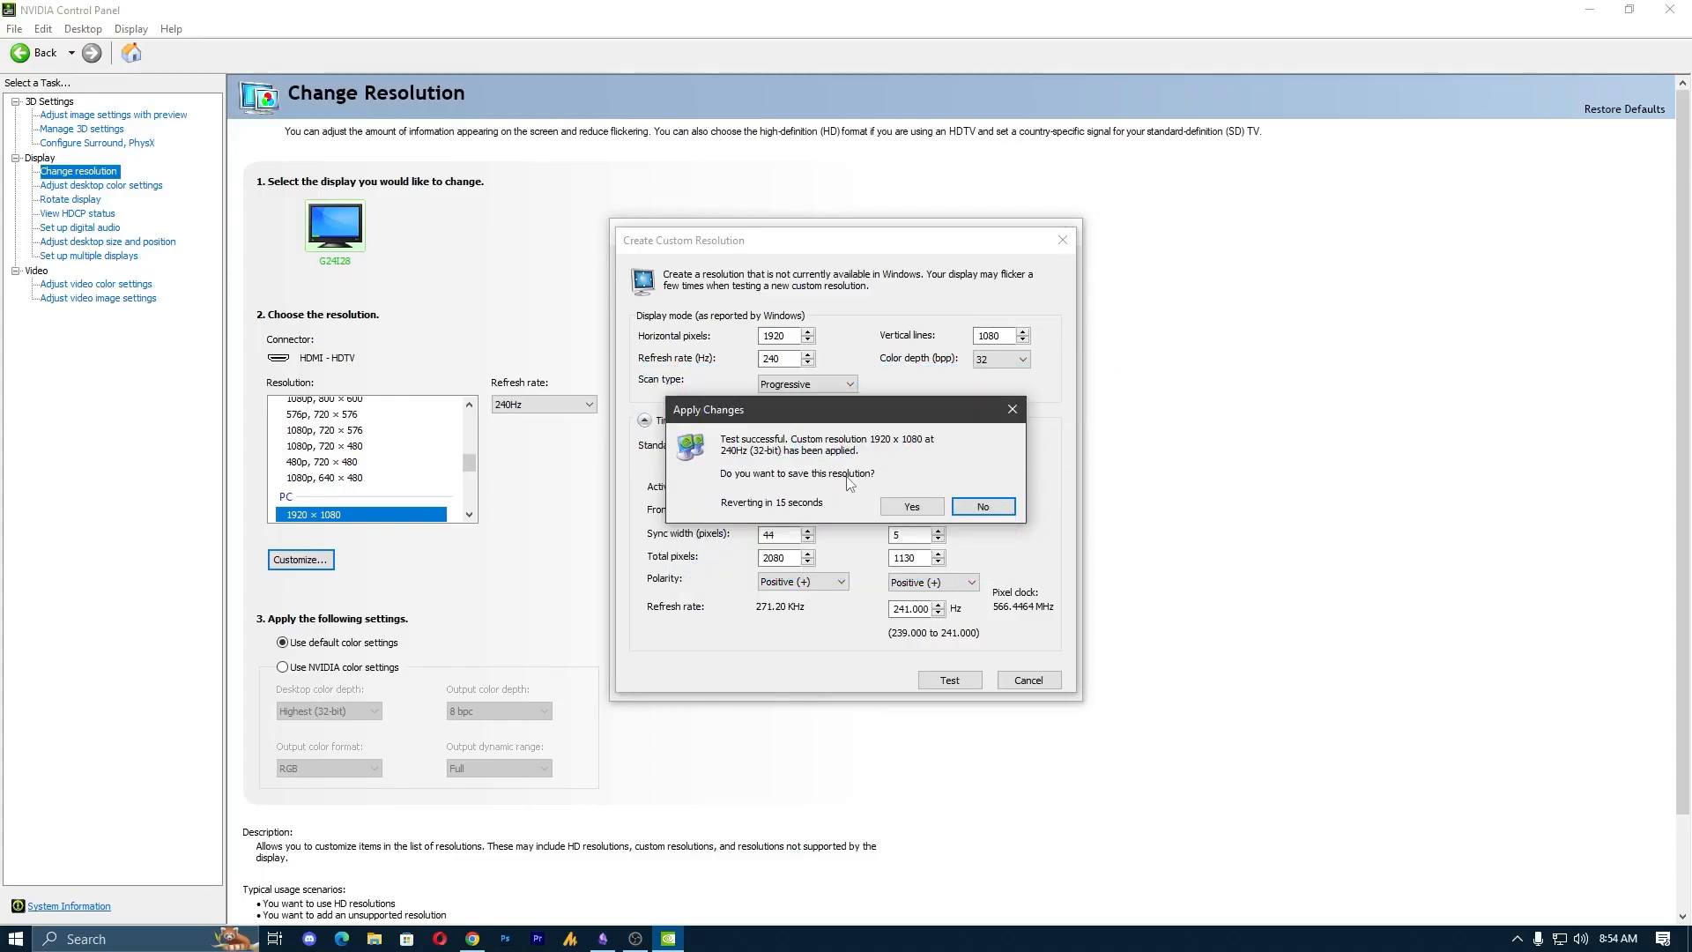
{"action": "left_click", "coordinate": [983, 507]}
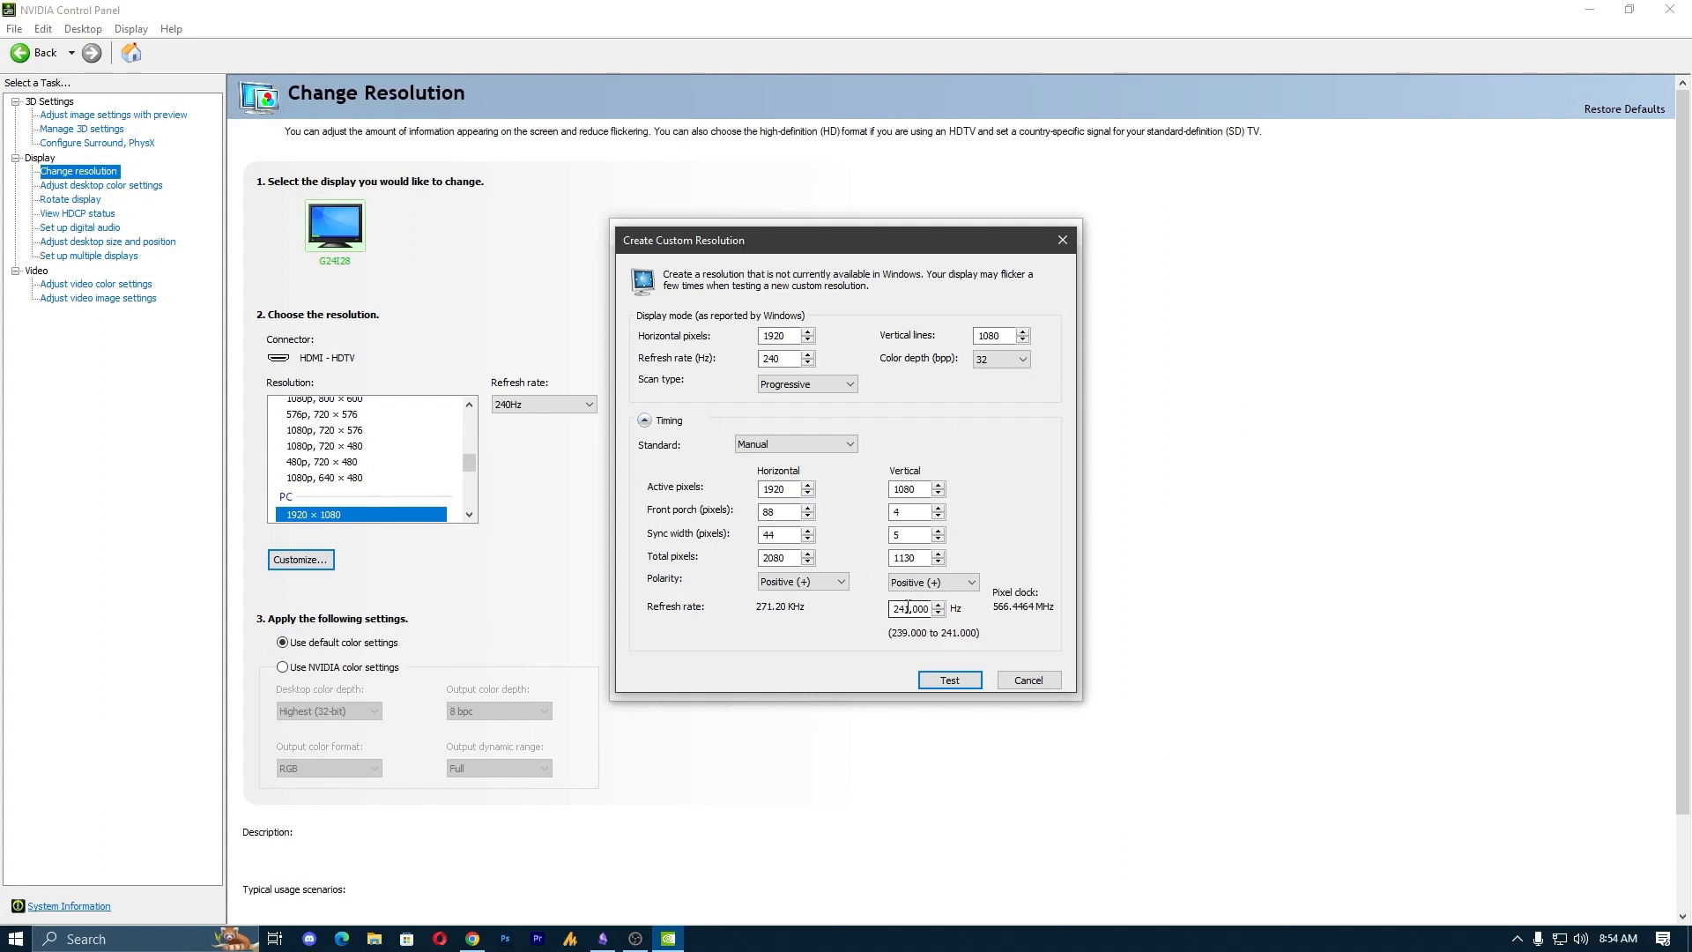
- Try a 244.000 Hz refresh rate for the custom resolution and cancel the resolution customization without saving
{"action": "left_click_drag", "start_coordinate": [911, 608], "coordinate": [907, 608]}
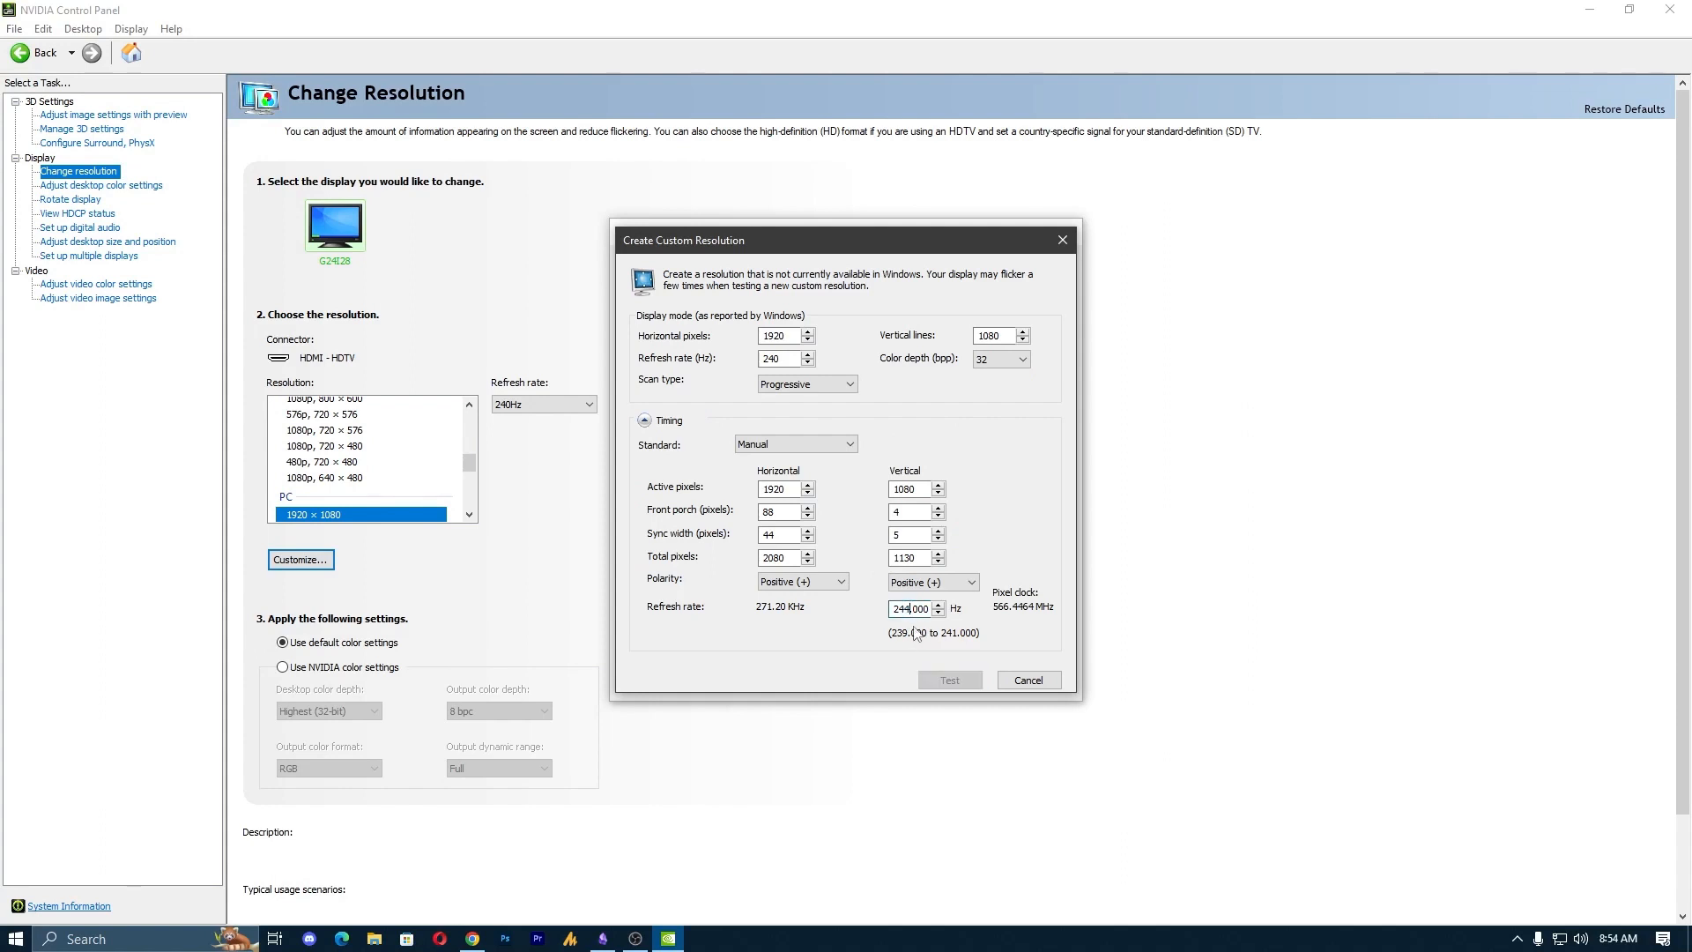
{"action": "left_click", "coordinate": [1020, 678]}
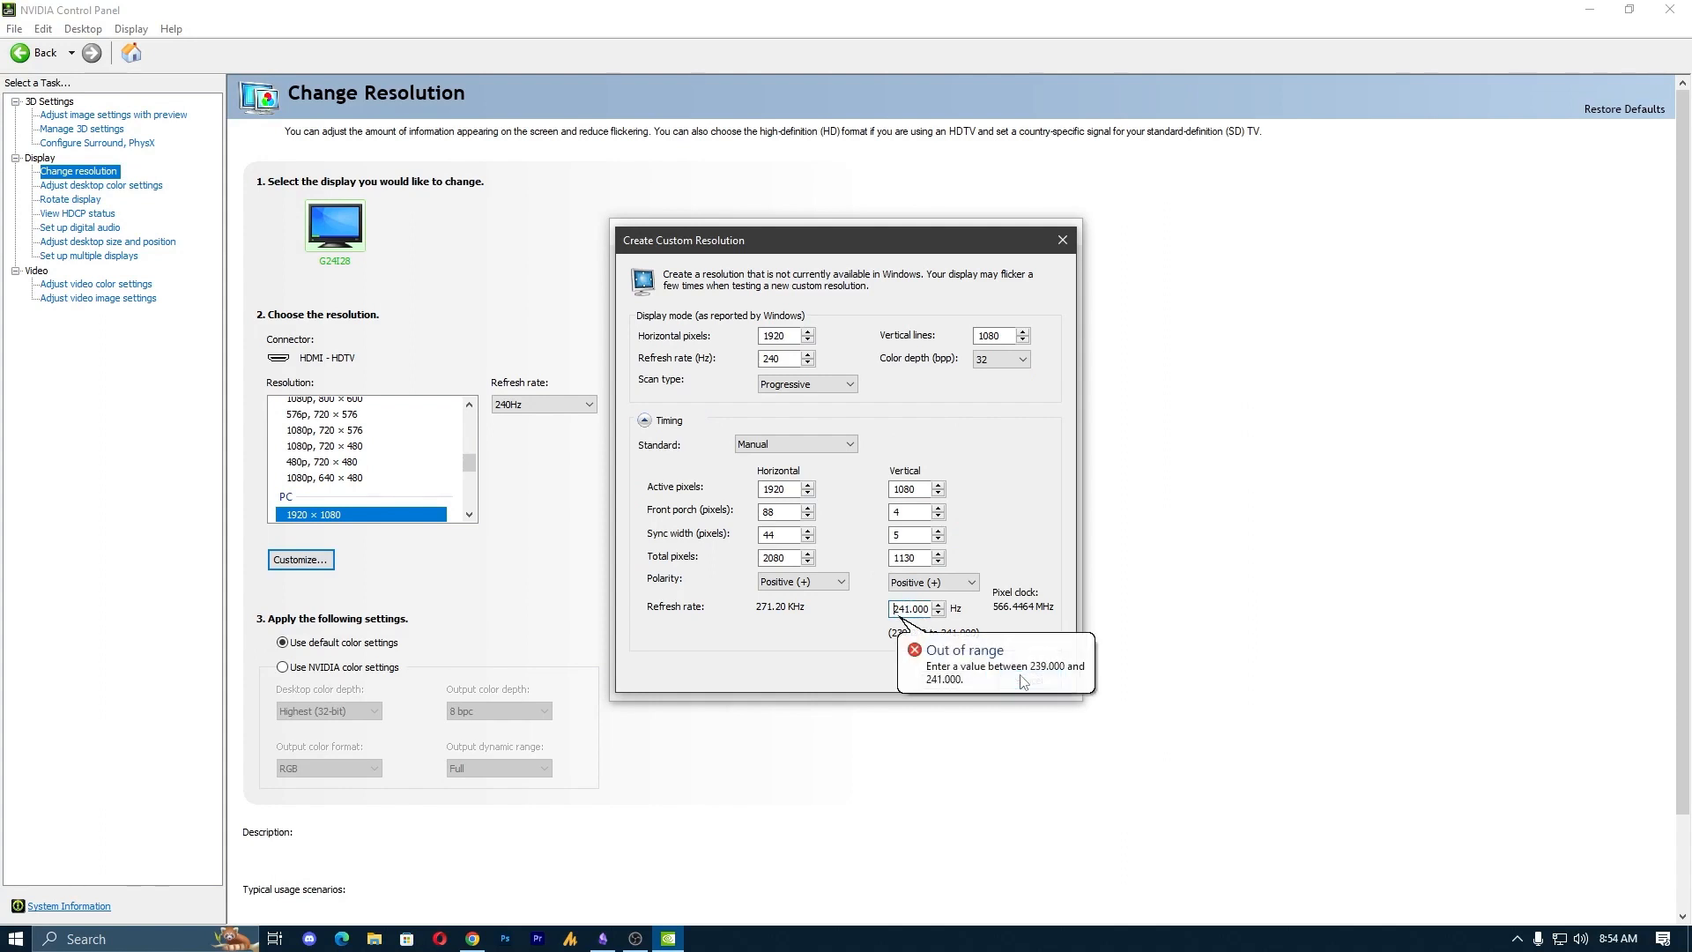
{"action": "left_click", "coordinate": [1040, 684]}
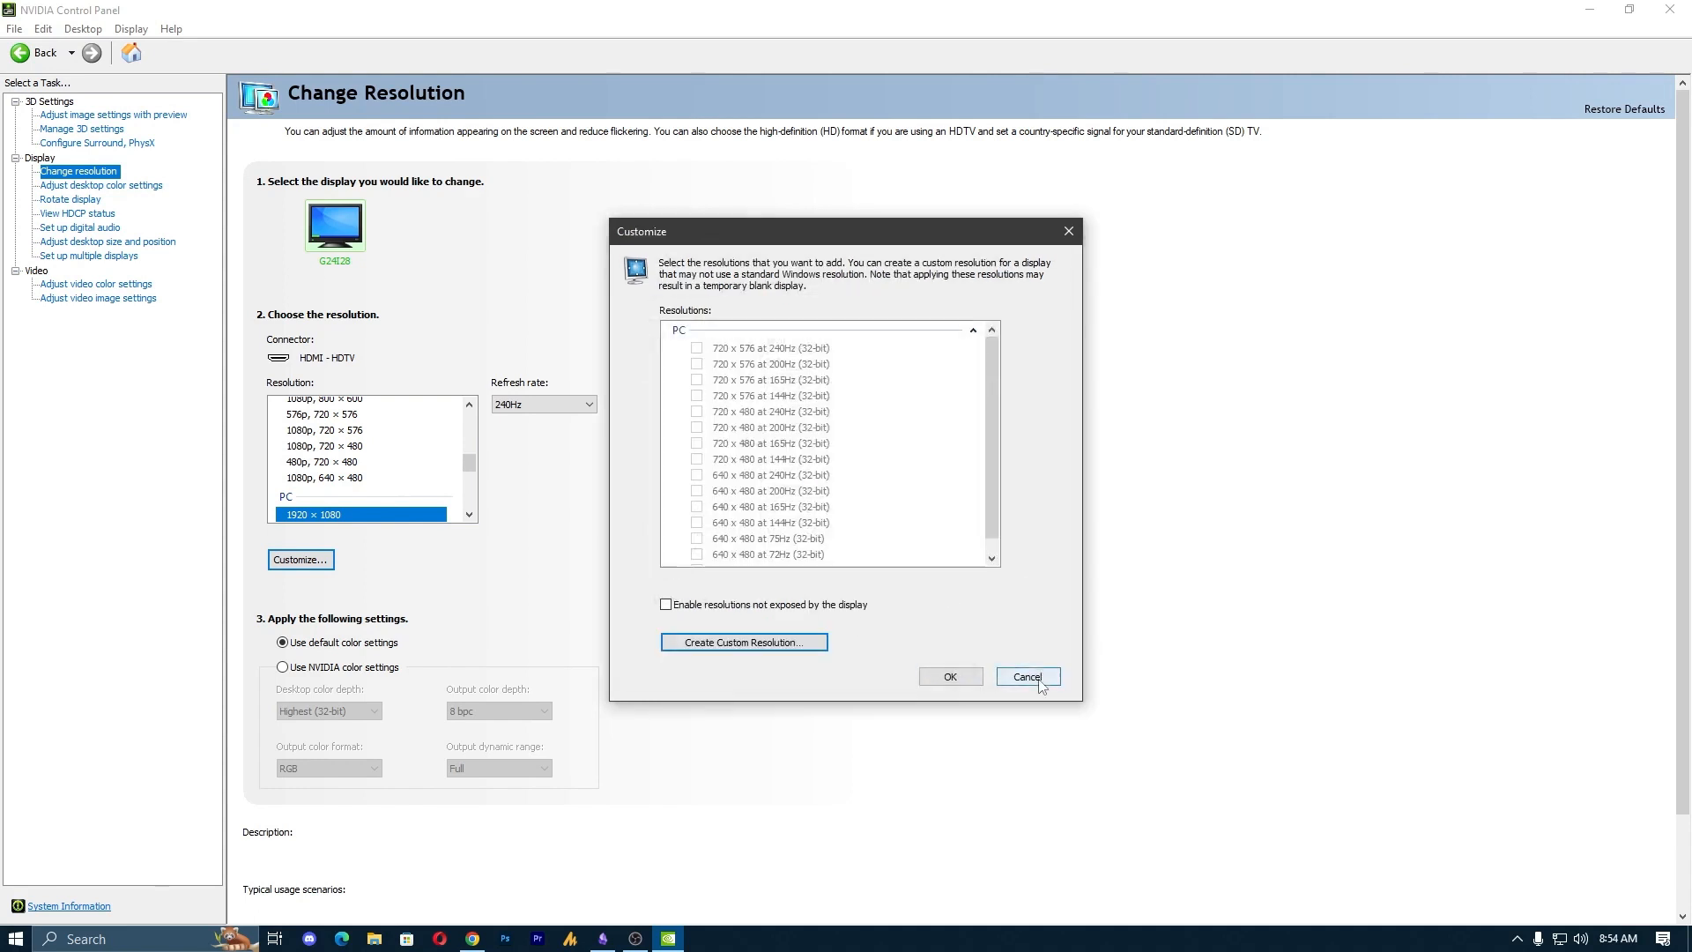
{"action": "left_click", "coordinate": [1027, 679]}
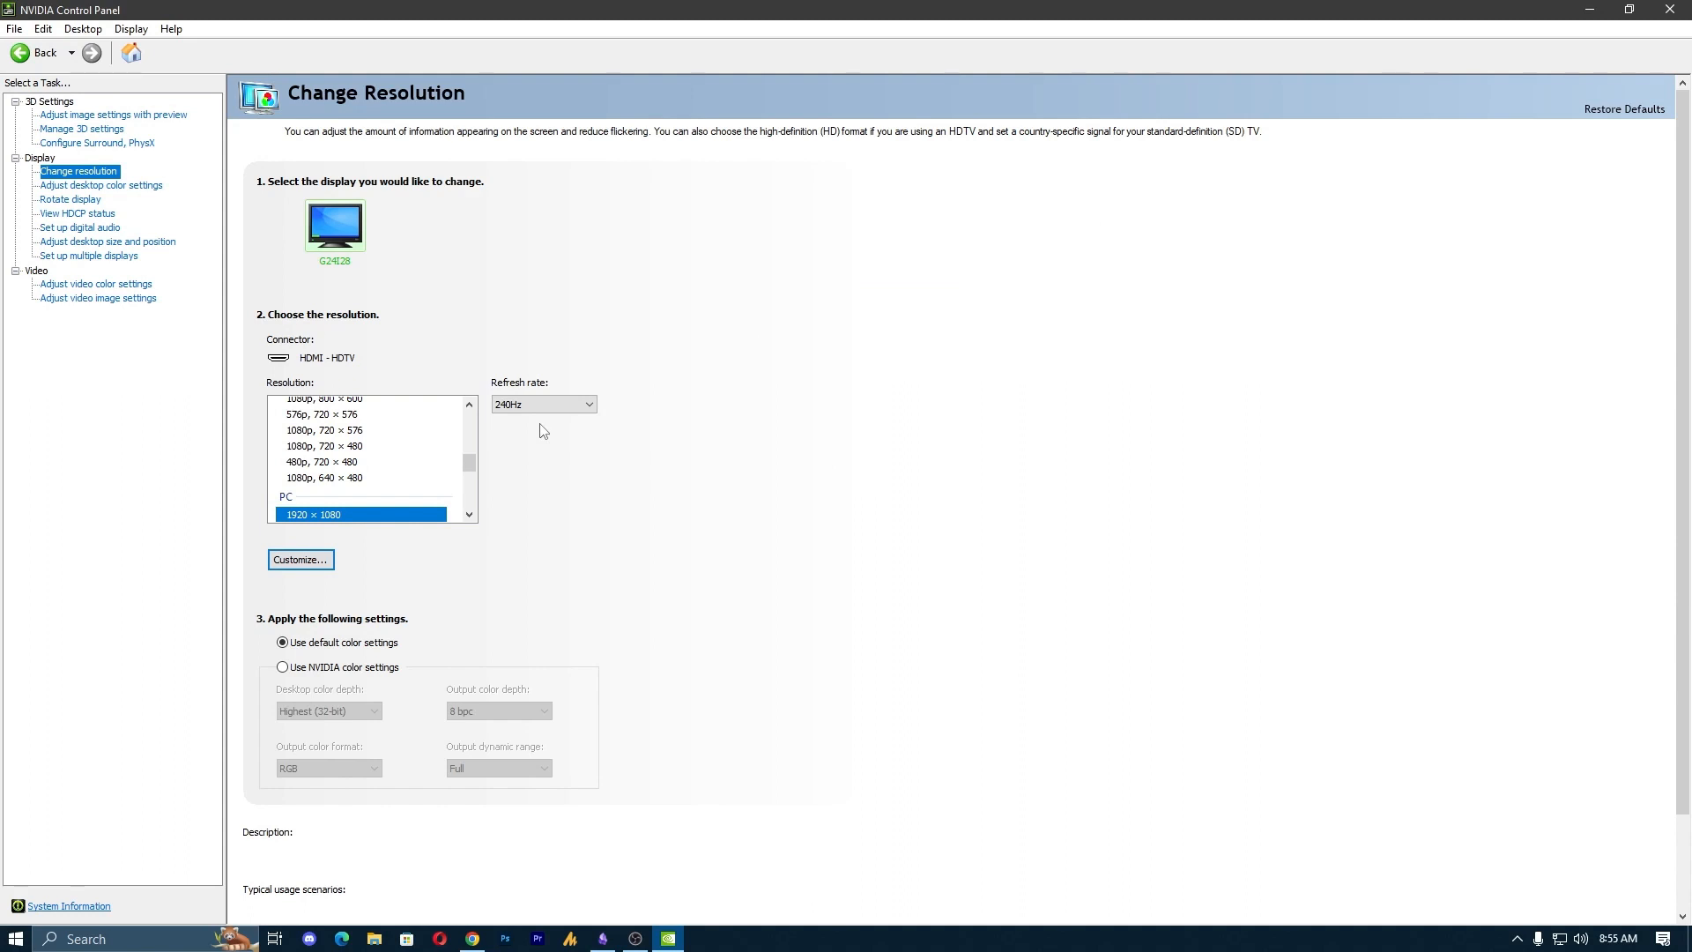
- Set the image settings preview page to use the preference emphasizing Performance and apply the change
{"action": "left_click", "coordinate": [113, 117]}
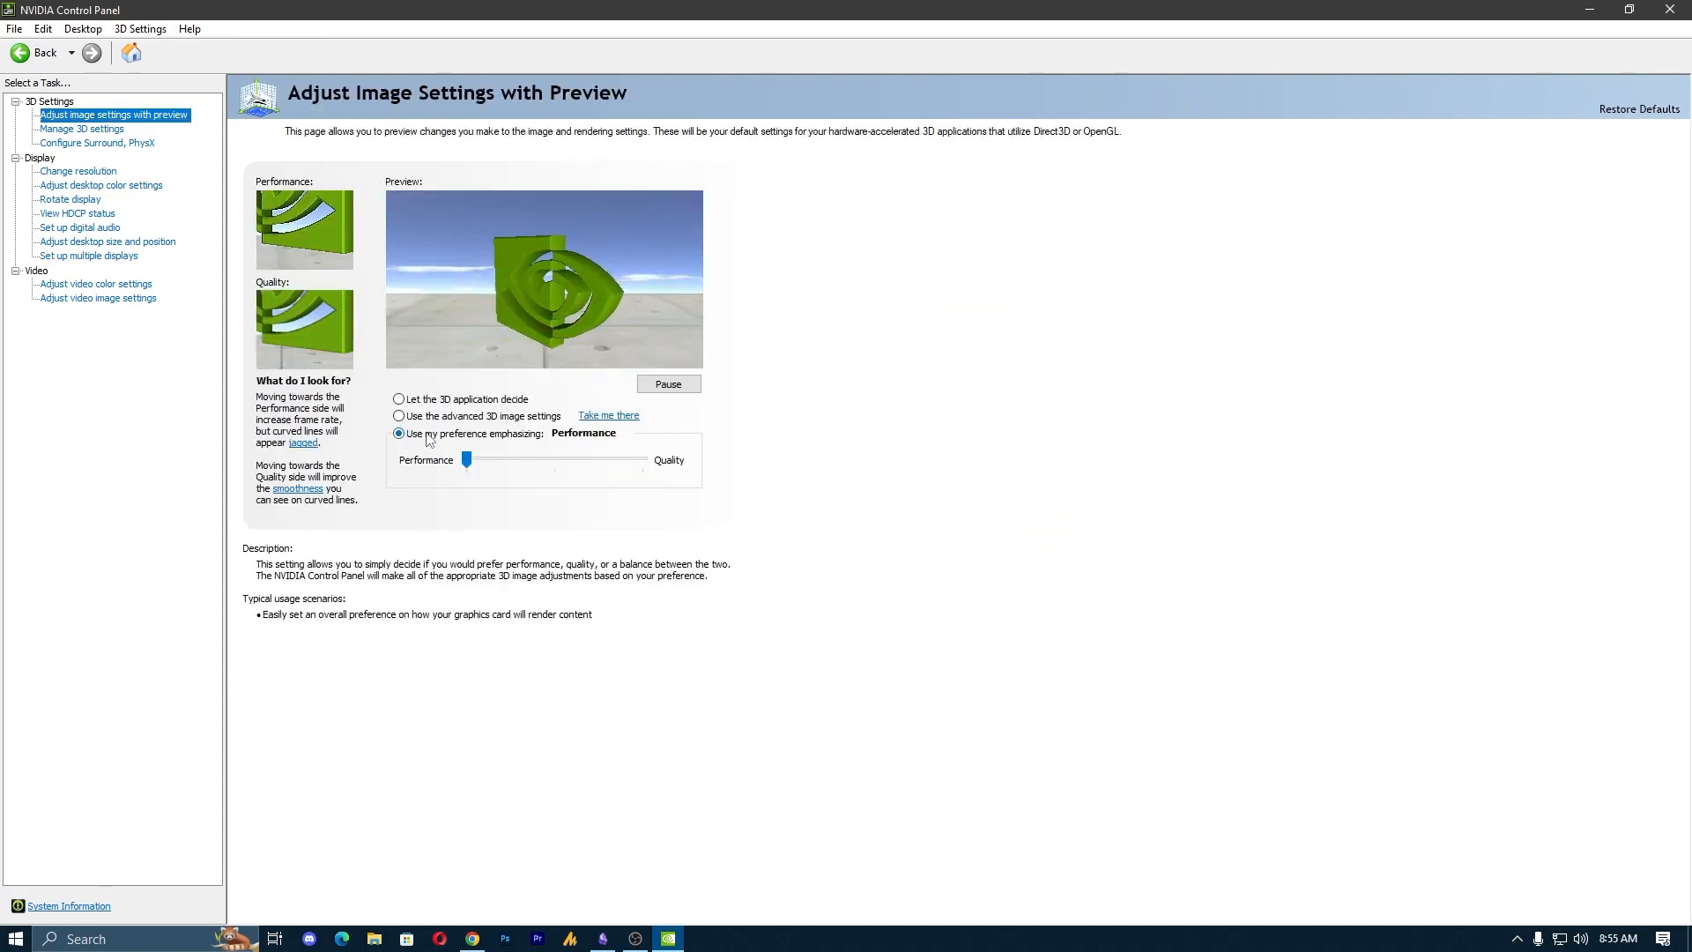
{"action": "left_click", "coordinate": [418, 437]}
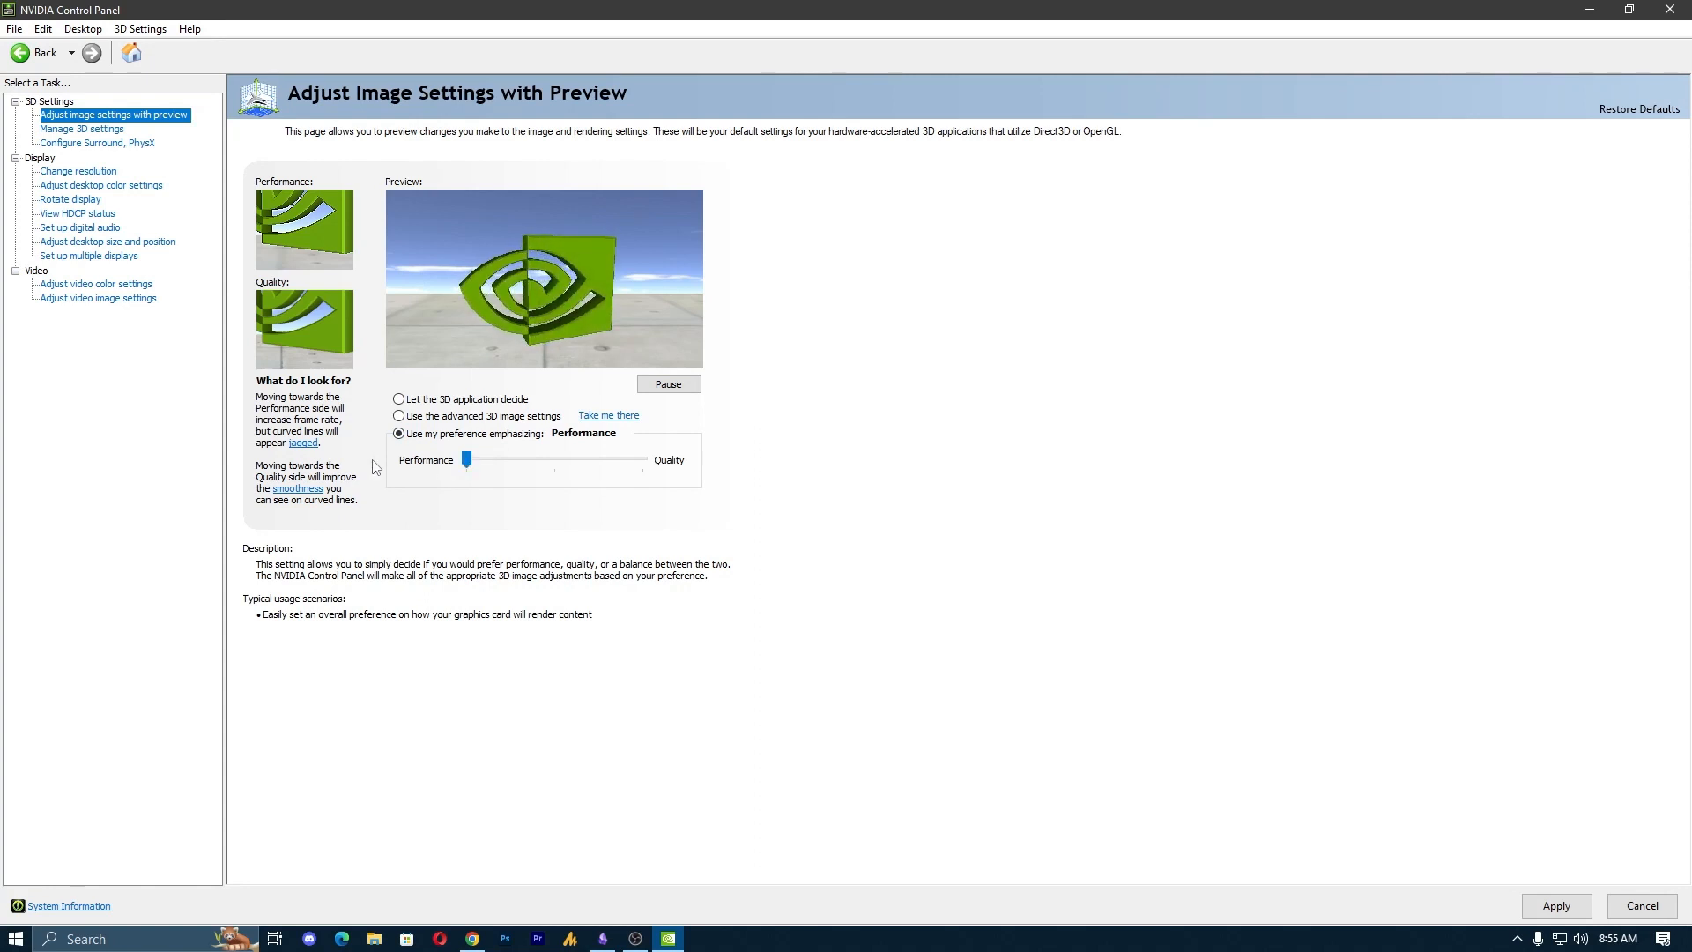
{"action": "left_click", "coordinate": [1542, 910]}
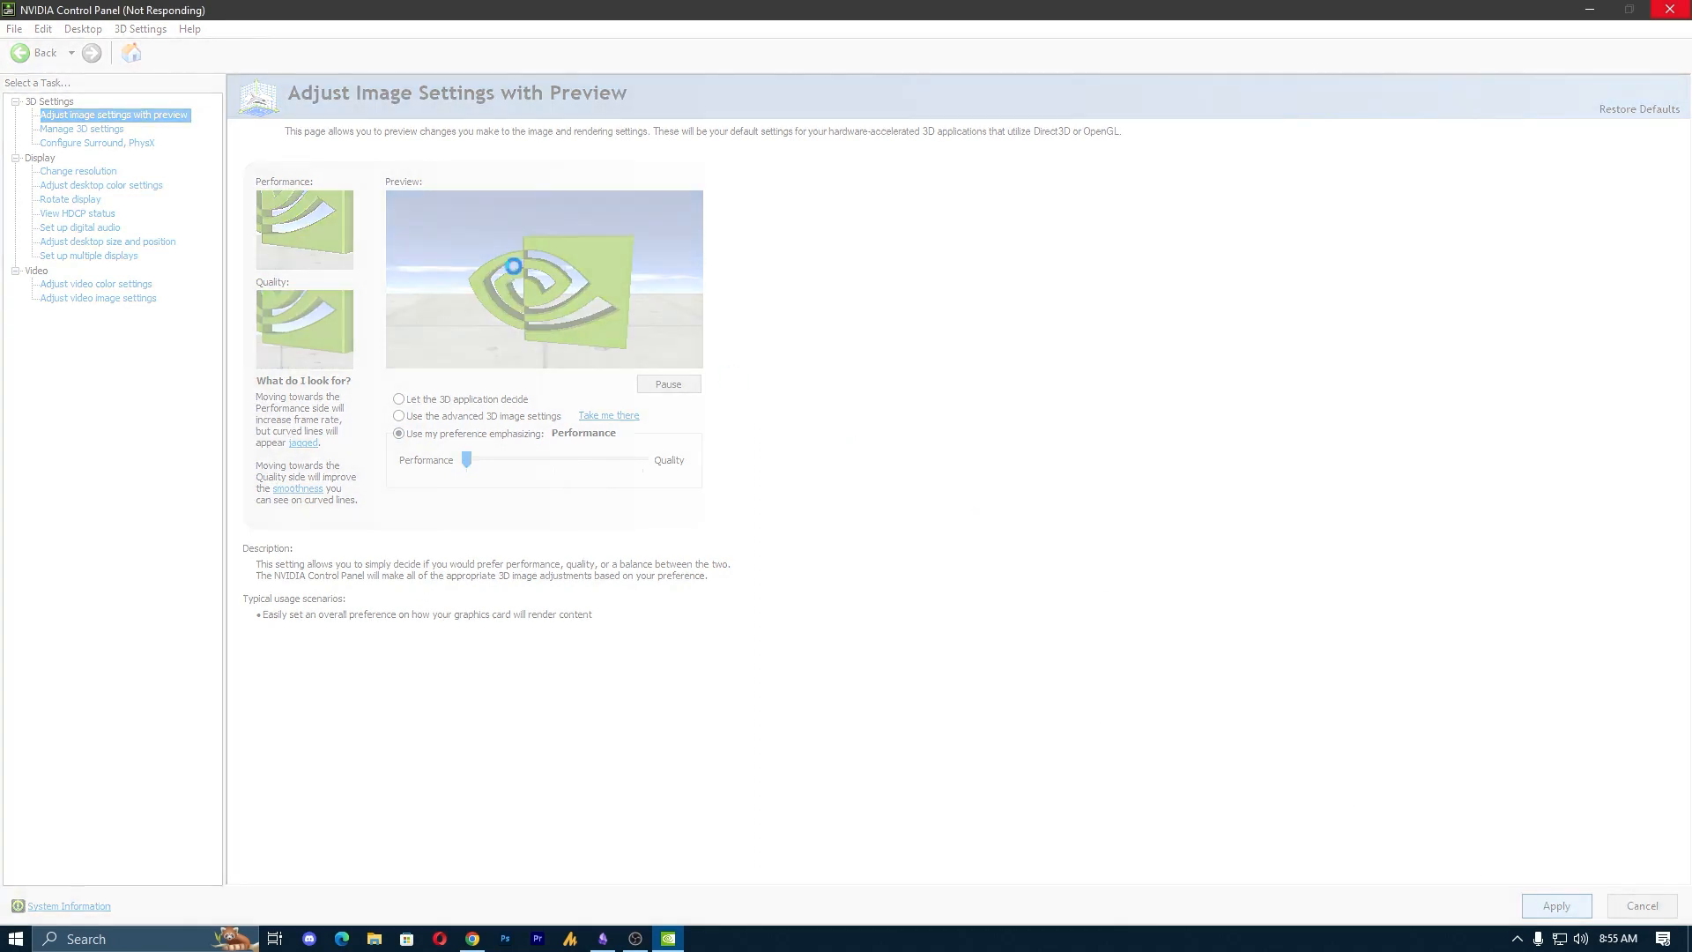
- Open the program-specific 3D settings for Valorant and review its feature list without adding another program
{"action": "left_click", "coordinate": [87, 134]}
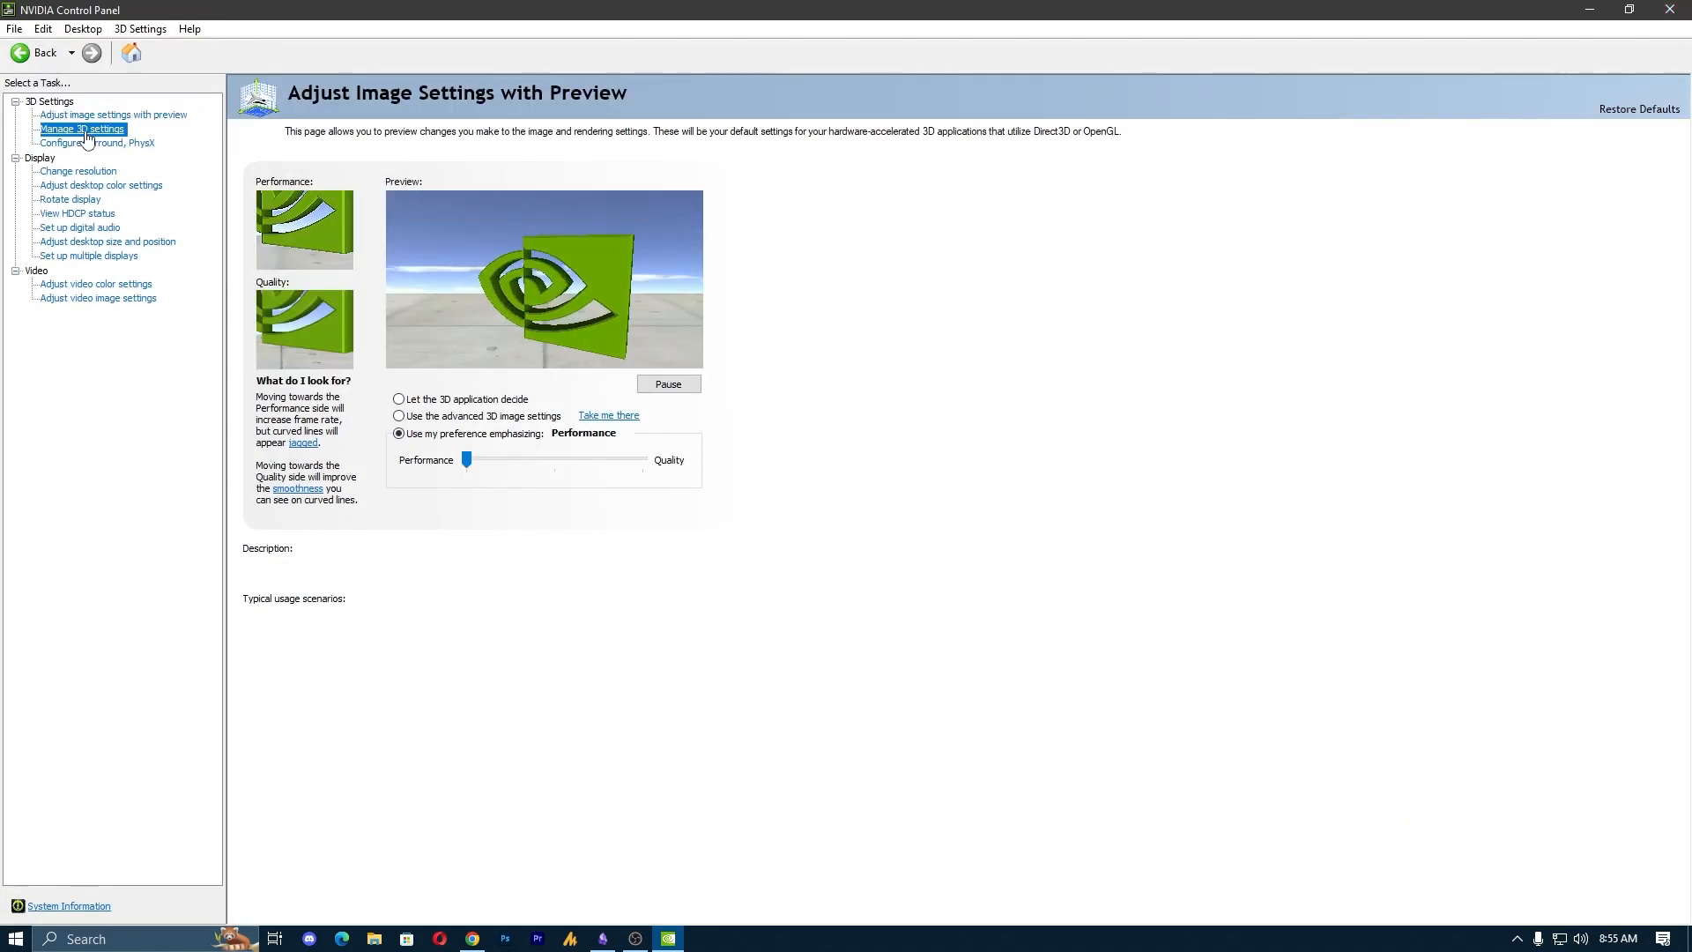
{"action": "left_click", "coordinate": [386, 215]}
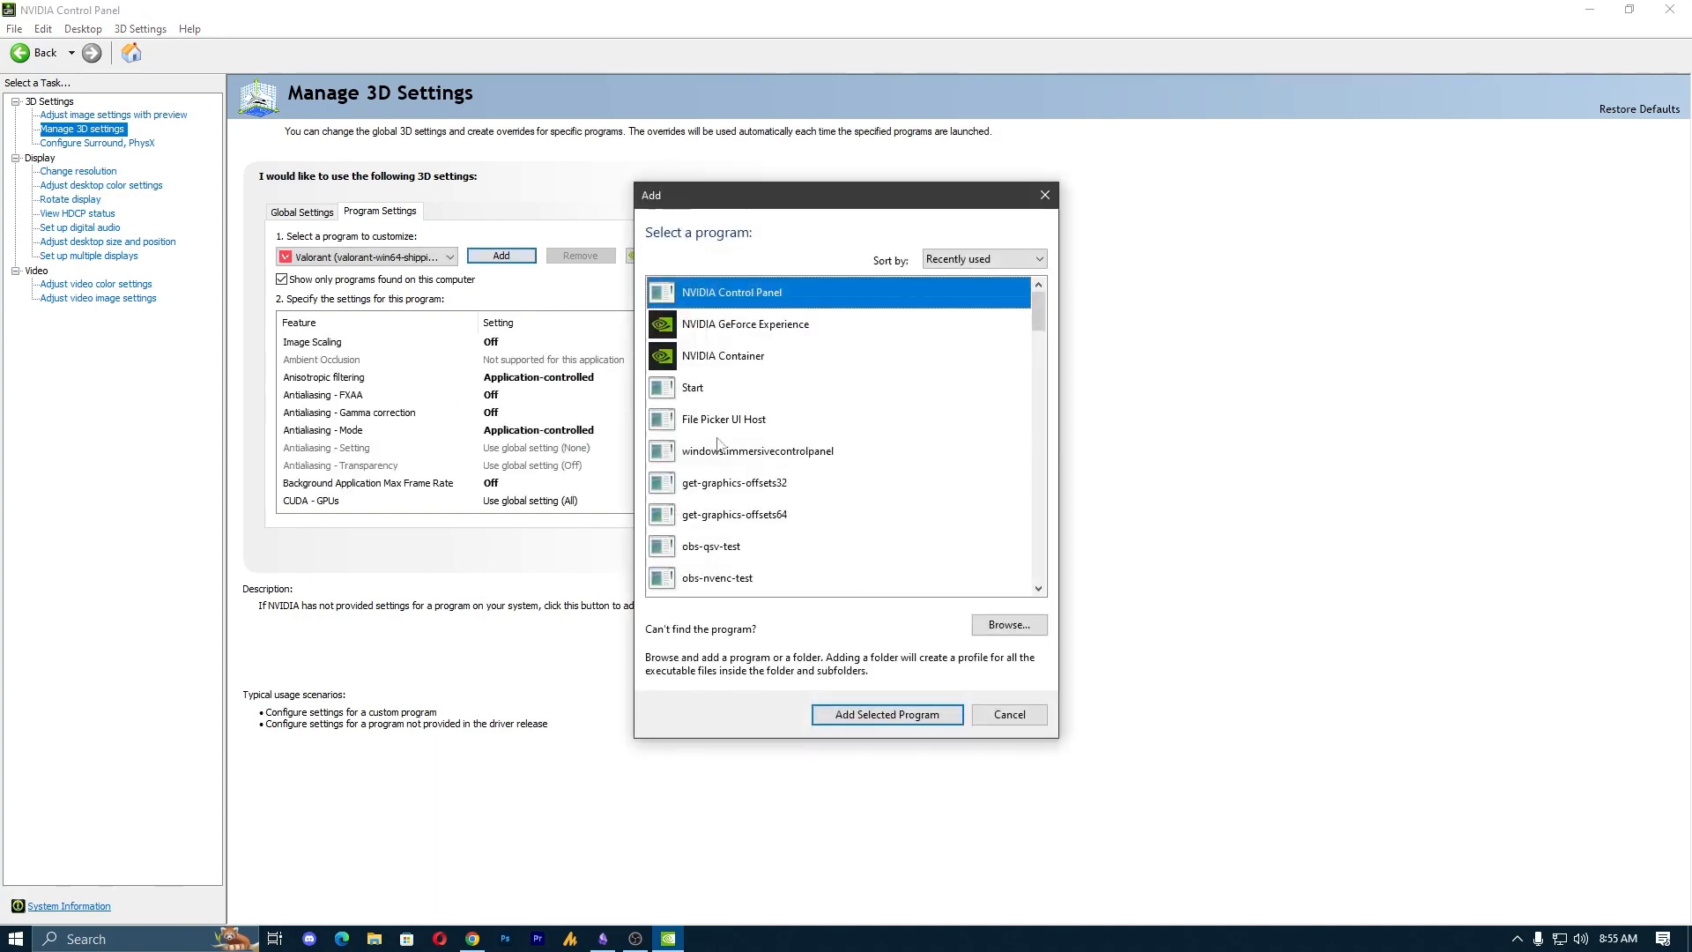
{"action": "left_click", "coordinate": [1009, 714]}
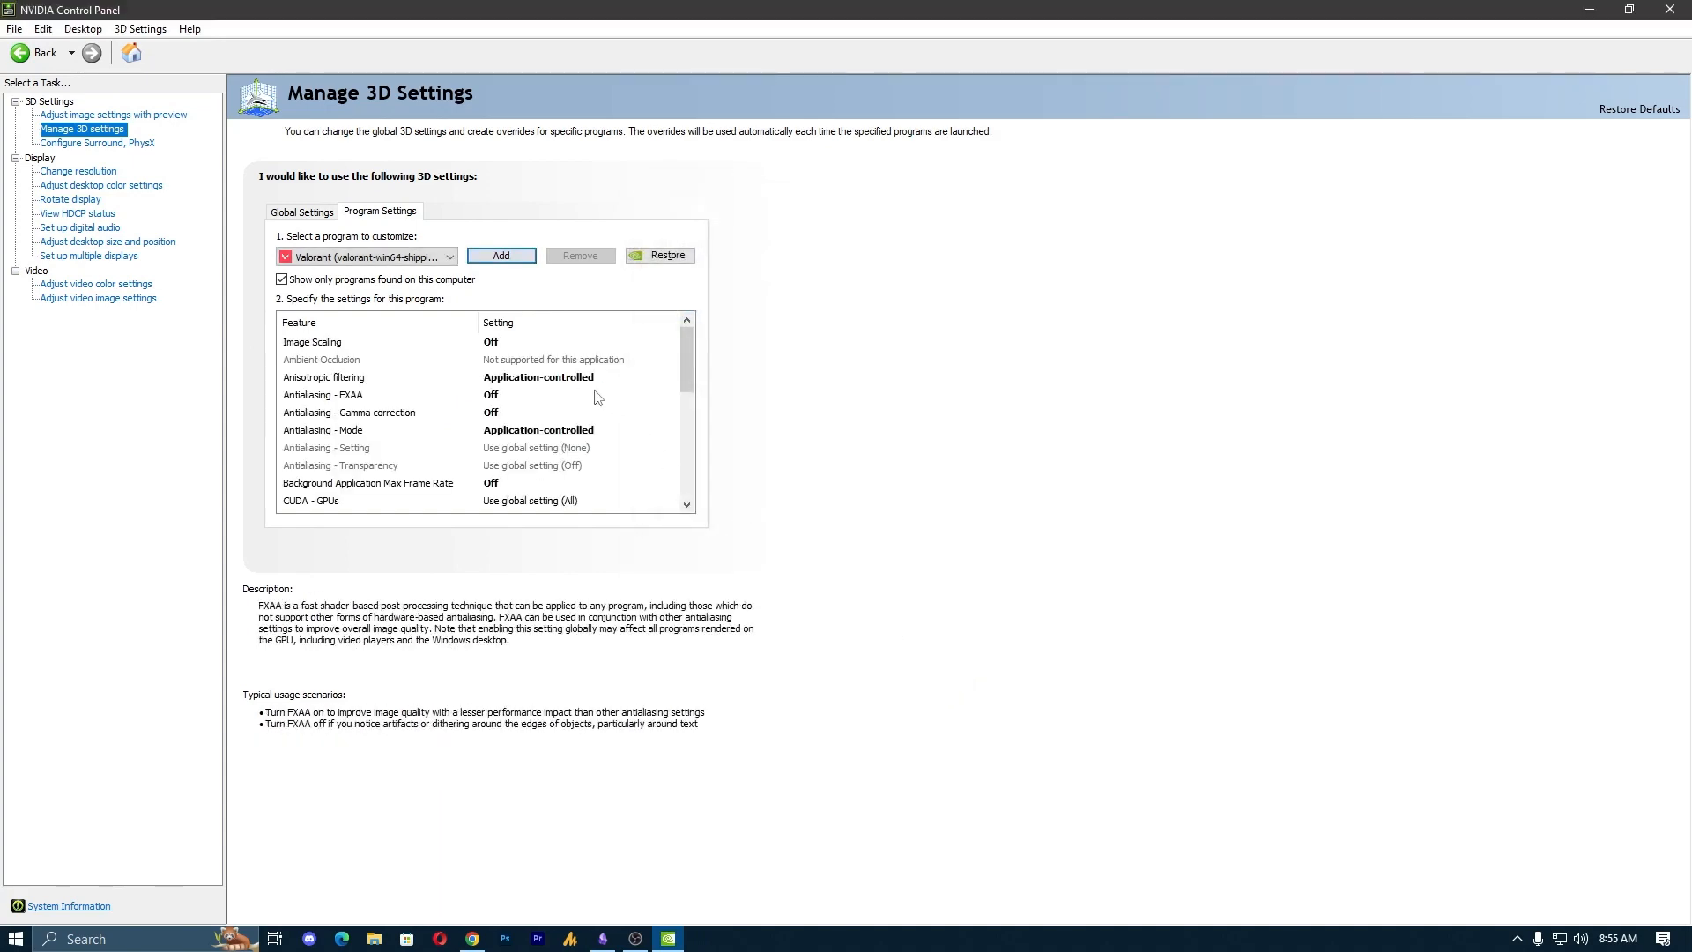
{"action": "left_click_drag", "start_coordinate": [686, 359], "coordinate": [679, 477]}
{"action": "scroll", "coordinate": [673, 499], "scroll_direction": "up", "scroll_amount": 5}
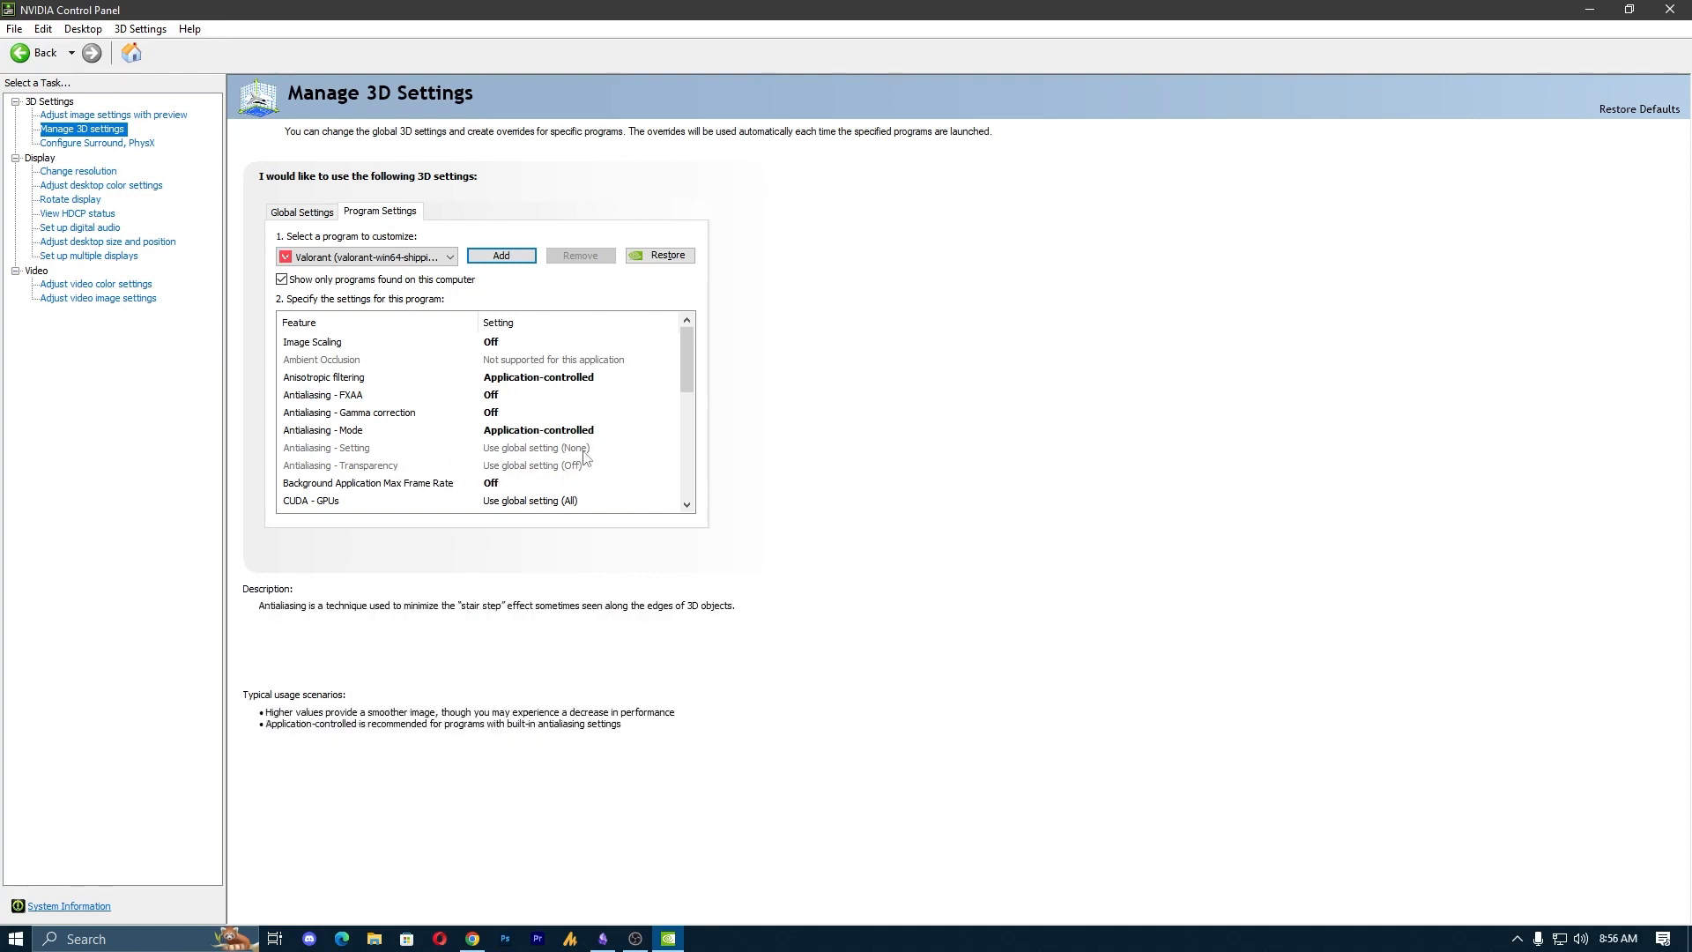
- Set Valorant's CUDA - GPUs setting to use the NVIDIA GeForce GTX 1060 6GB instead of the global setting
{"action": "scroll", "coordinate": [634, 407], "scroll_direction": "down", "scroll_amount": 2}
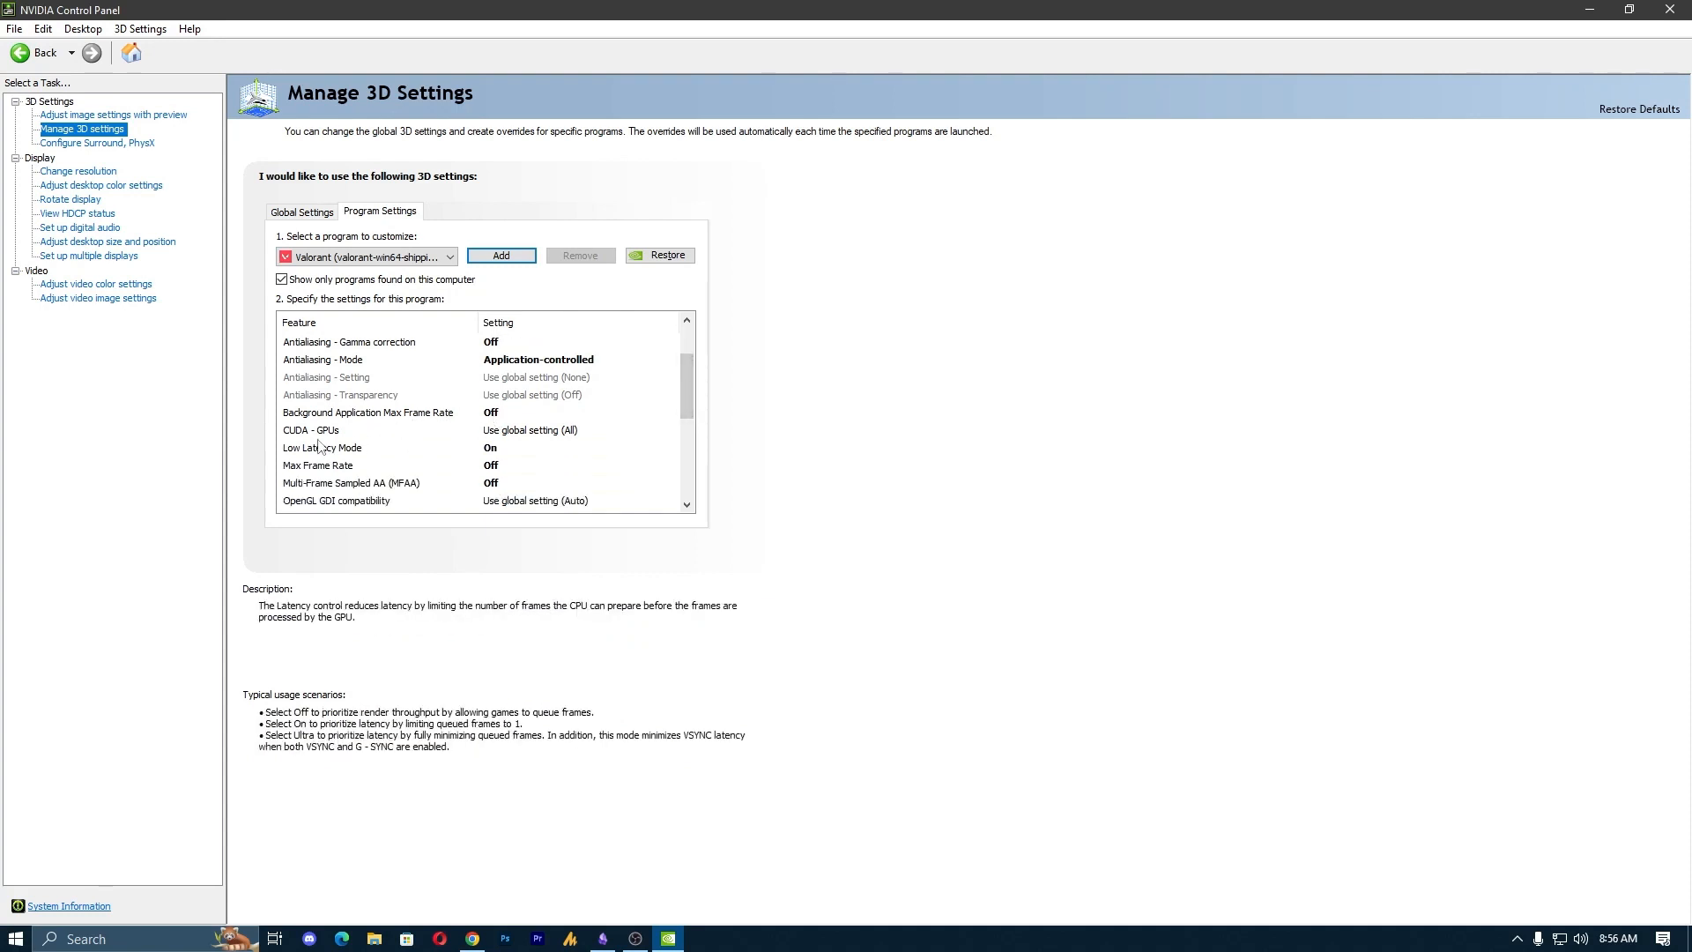
{"action": "left_click", "coordinate": [571, 433]}
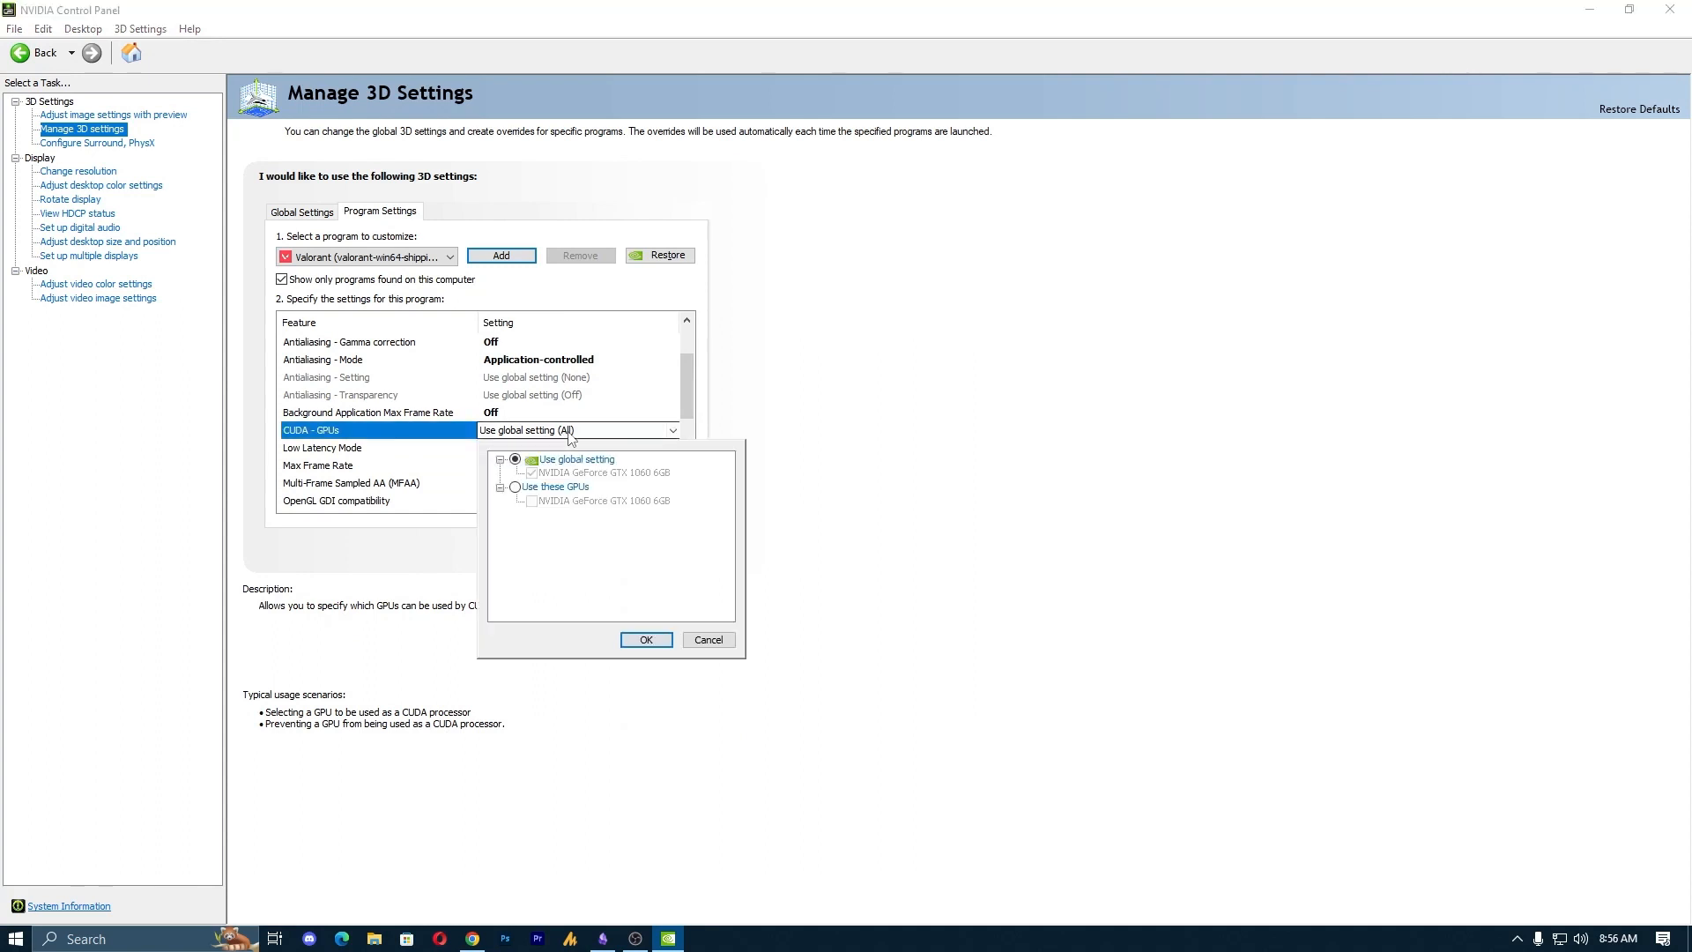
{"action": "left_click", "coordinate": [527, 488]}
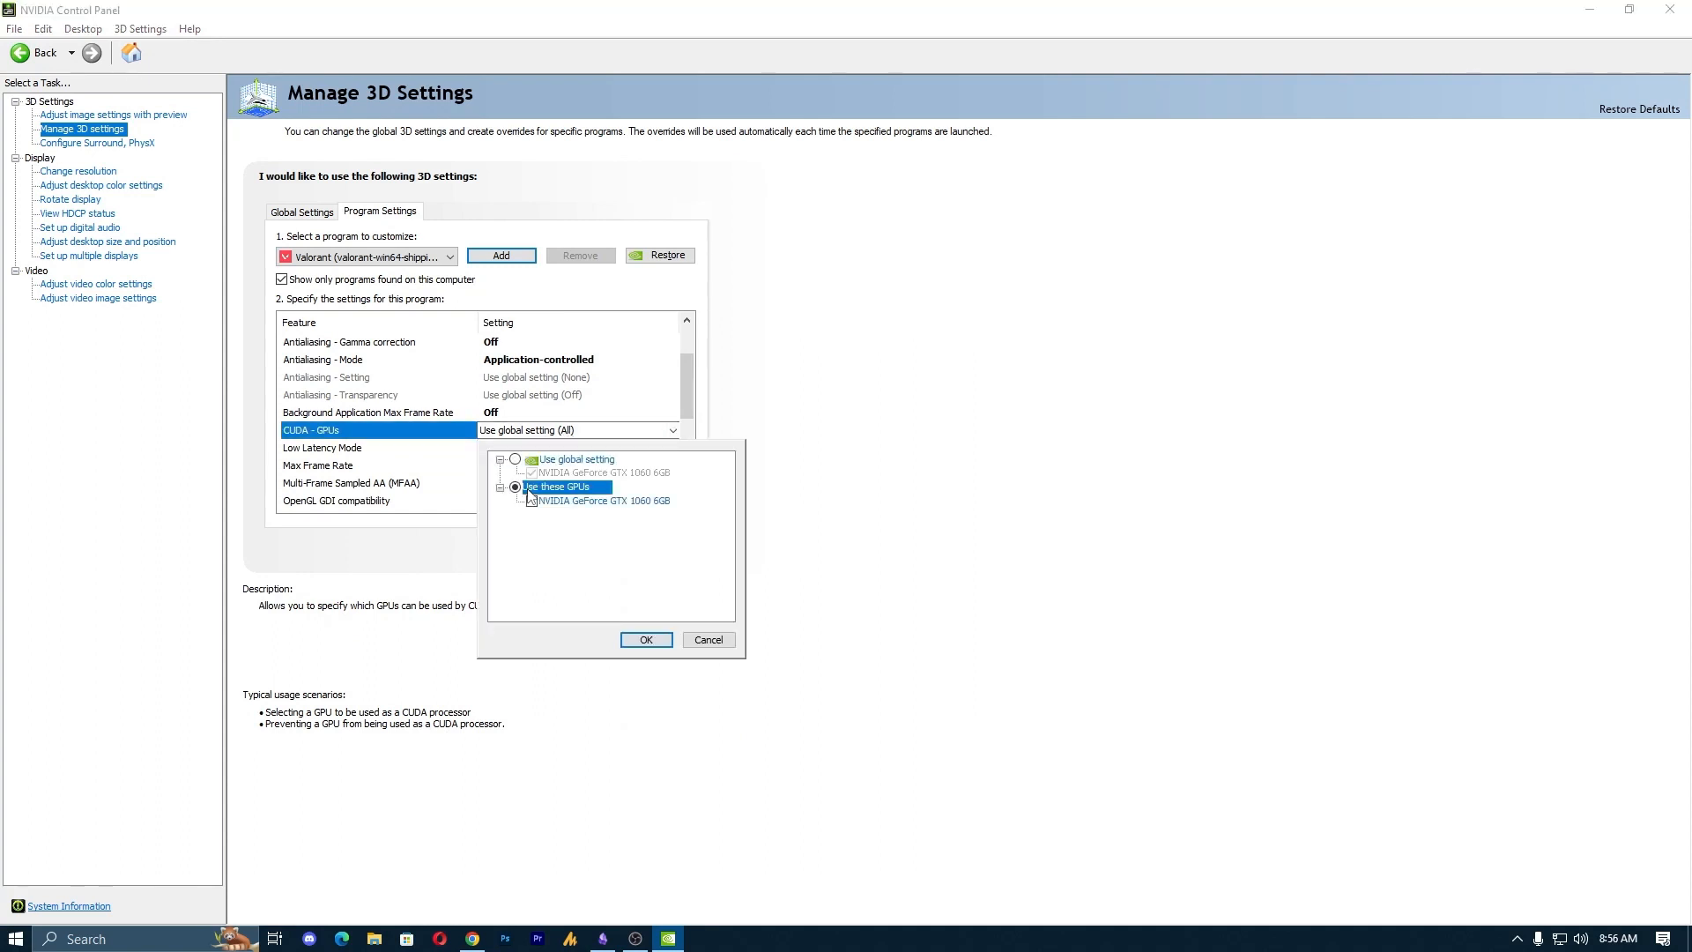
{"action": "left_click", "coordinate": [648, 642]}
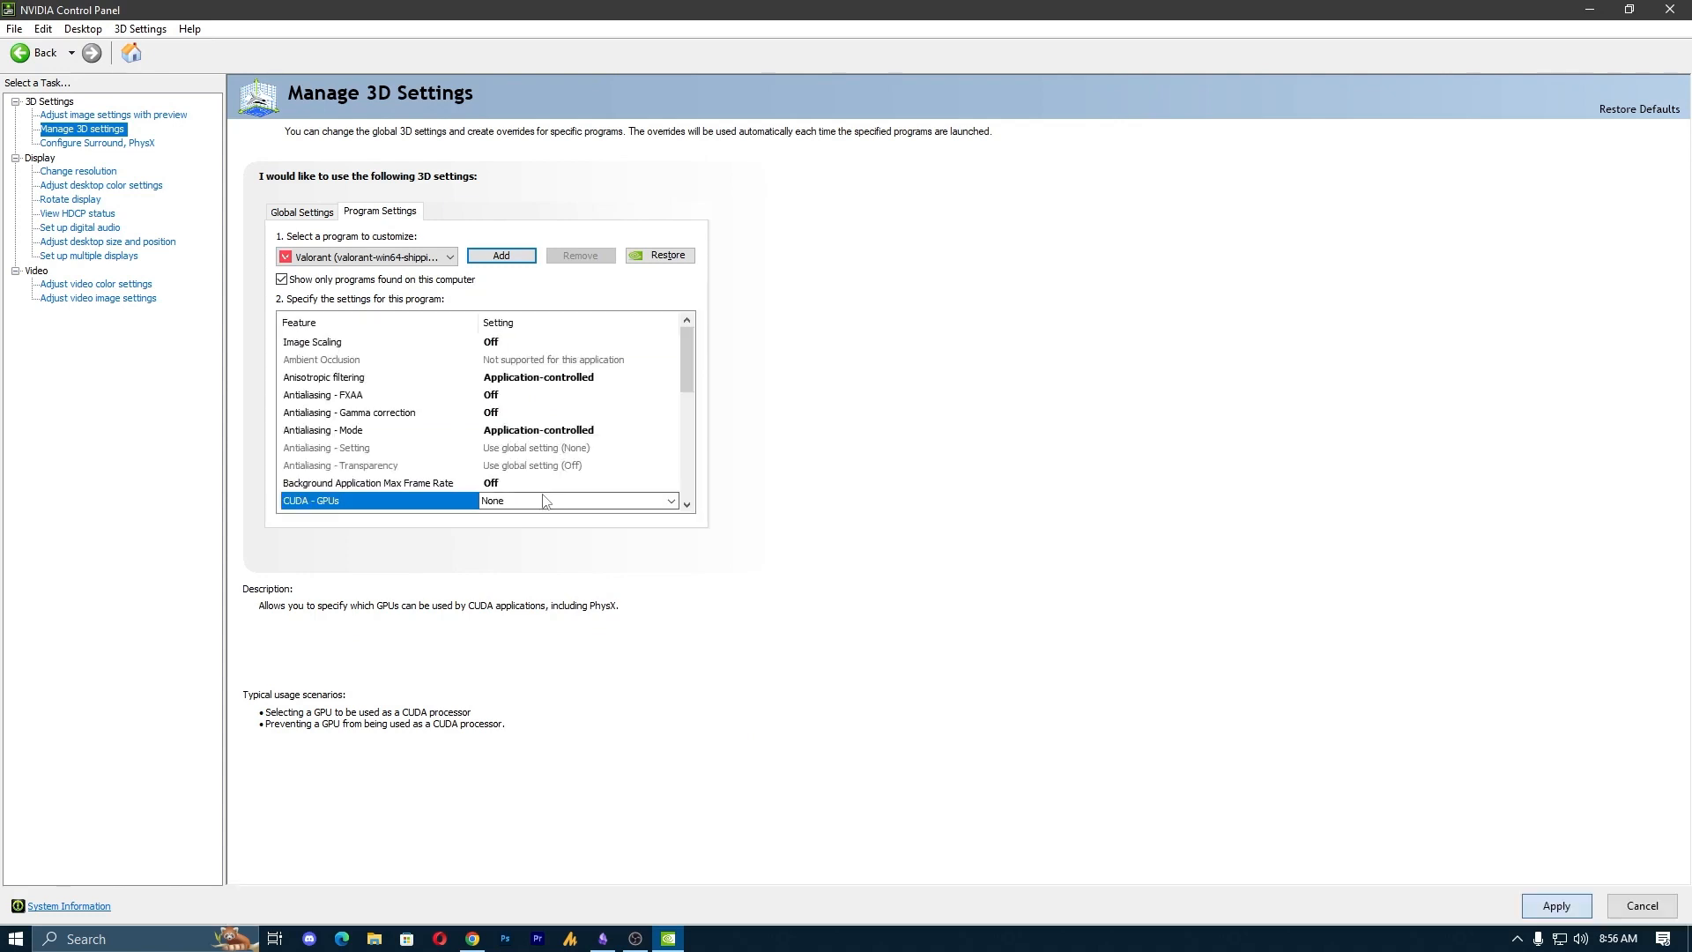
{"action": "scroll", "coordinate": [603, 436], "scroll_direction": "down", "scroll_amount": 2}
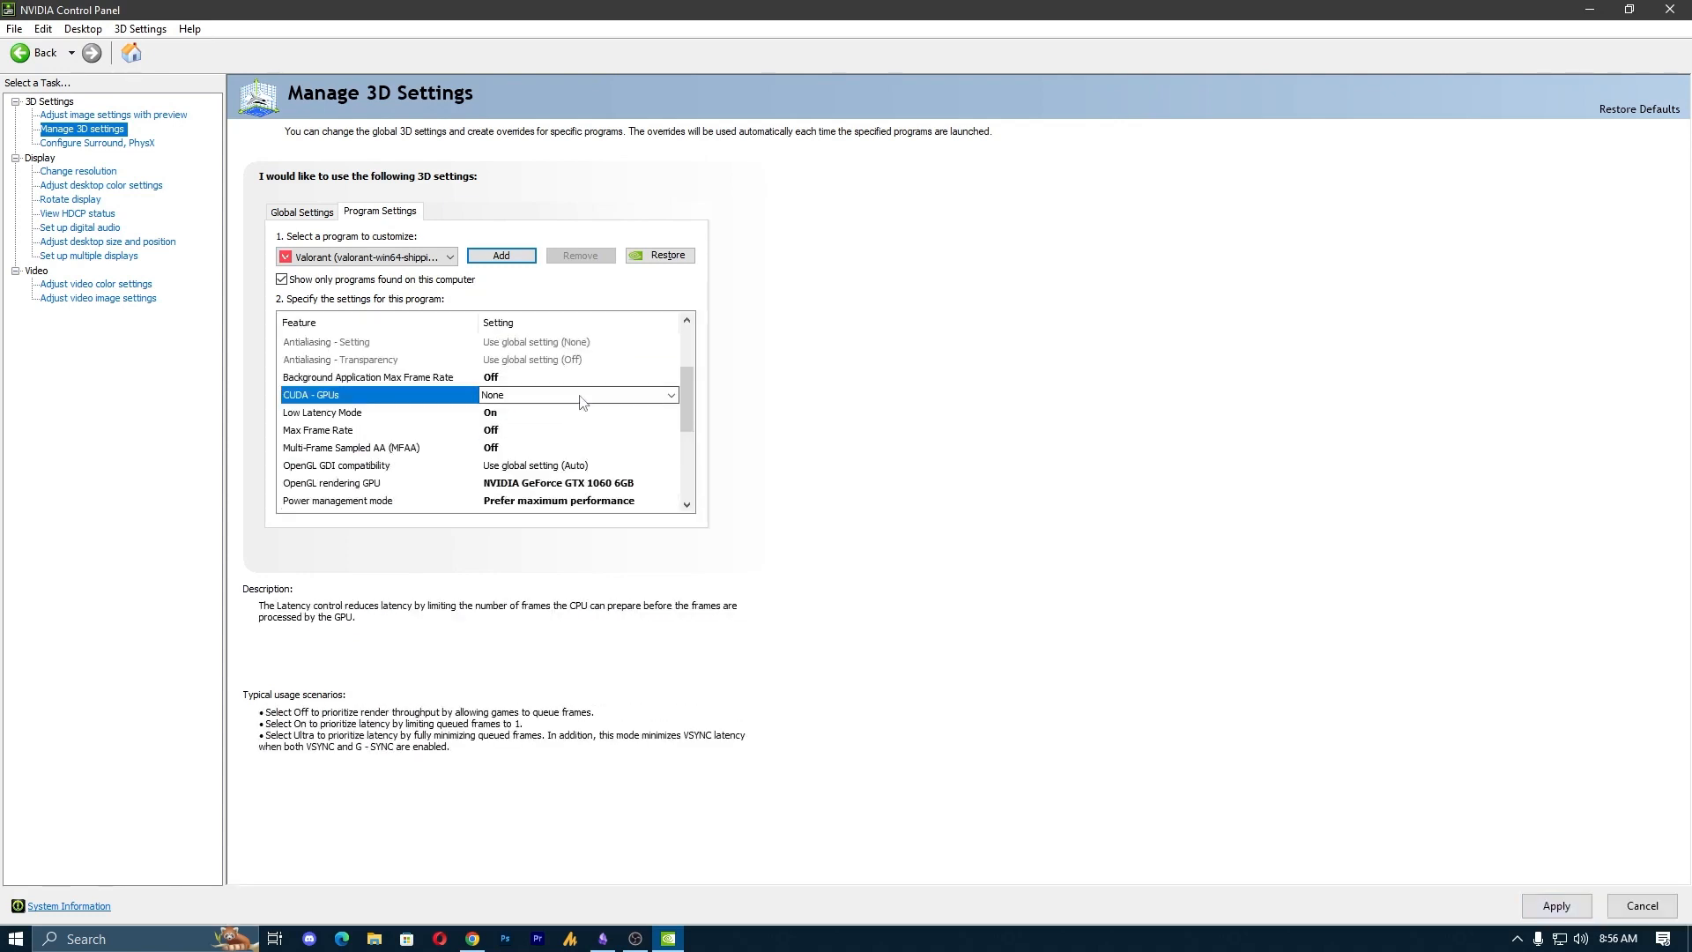
{"action": "left_click", "coordinate": [578, 397]}
{"action": "left_click", "coordinate": [535, 466]}
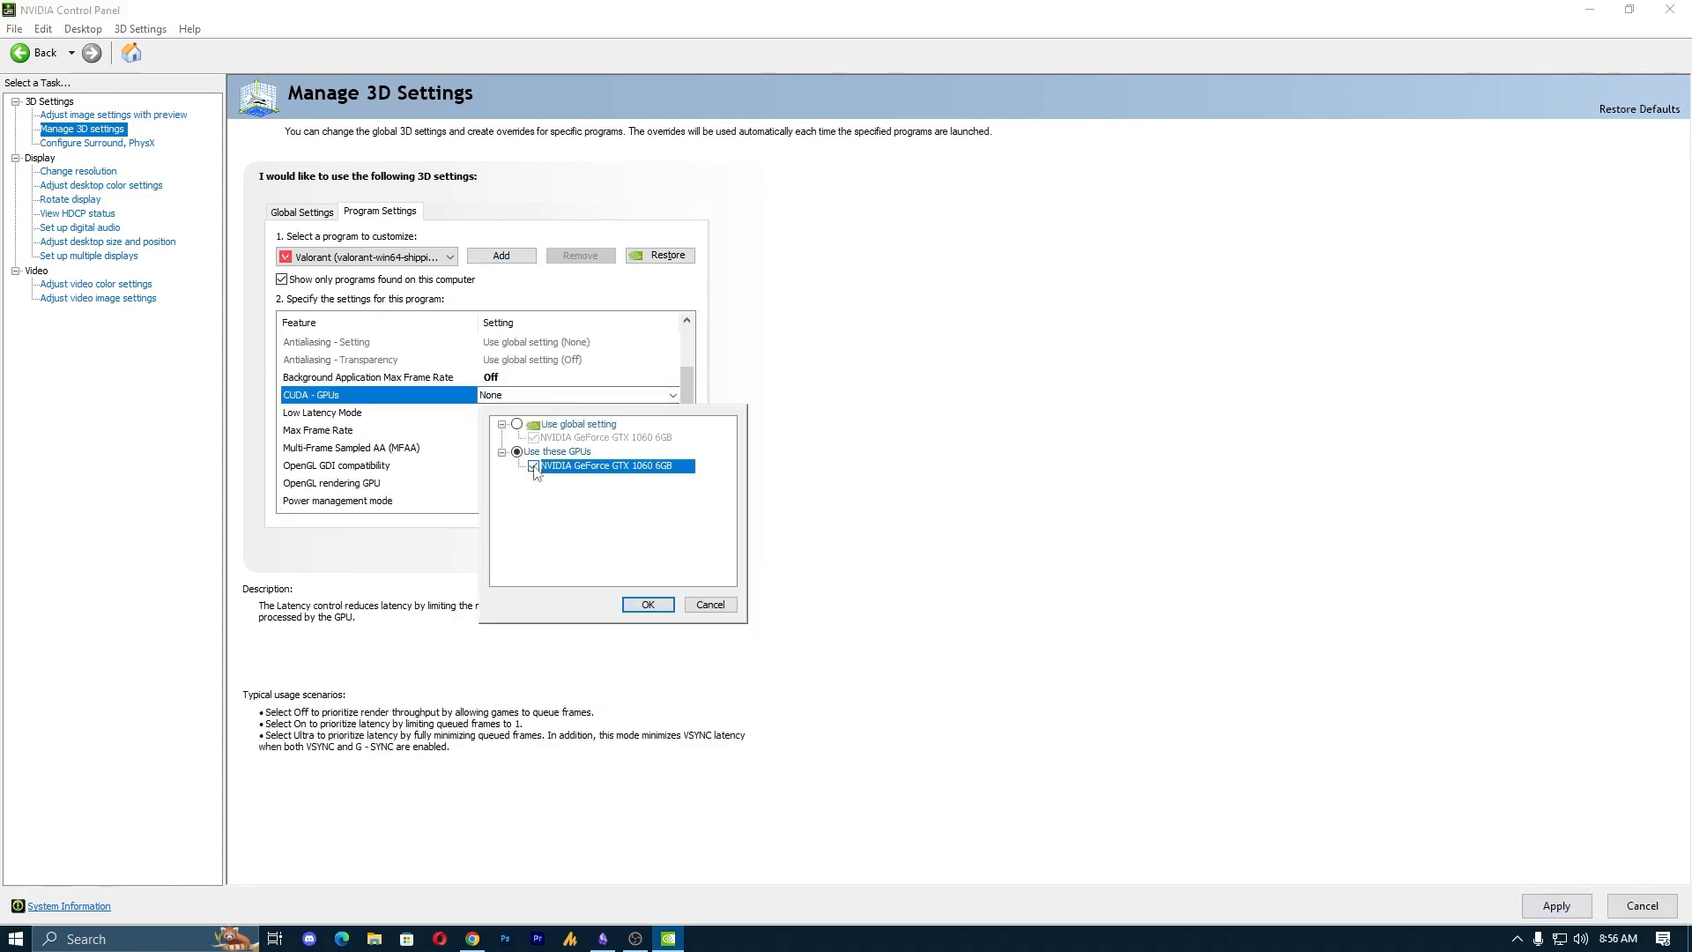
{"action": "left_click", "coordinate": [646, 604]}
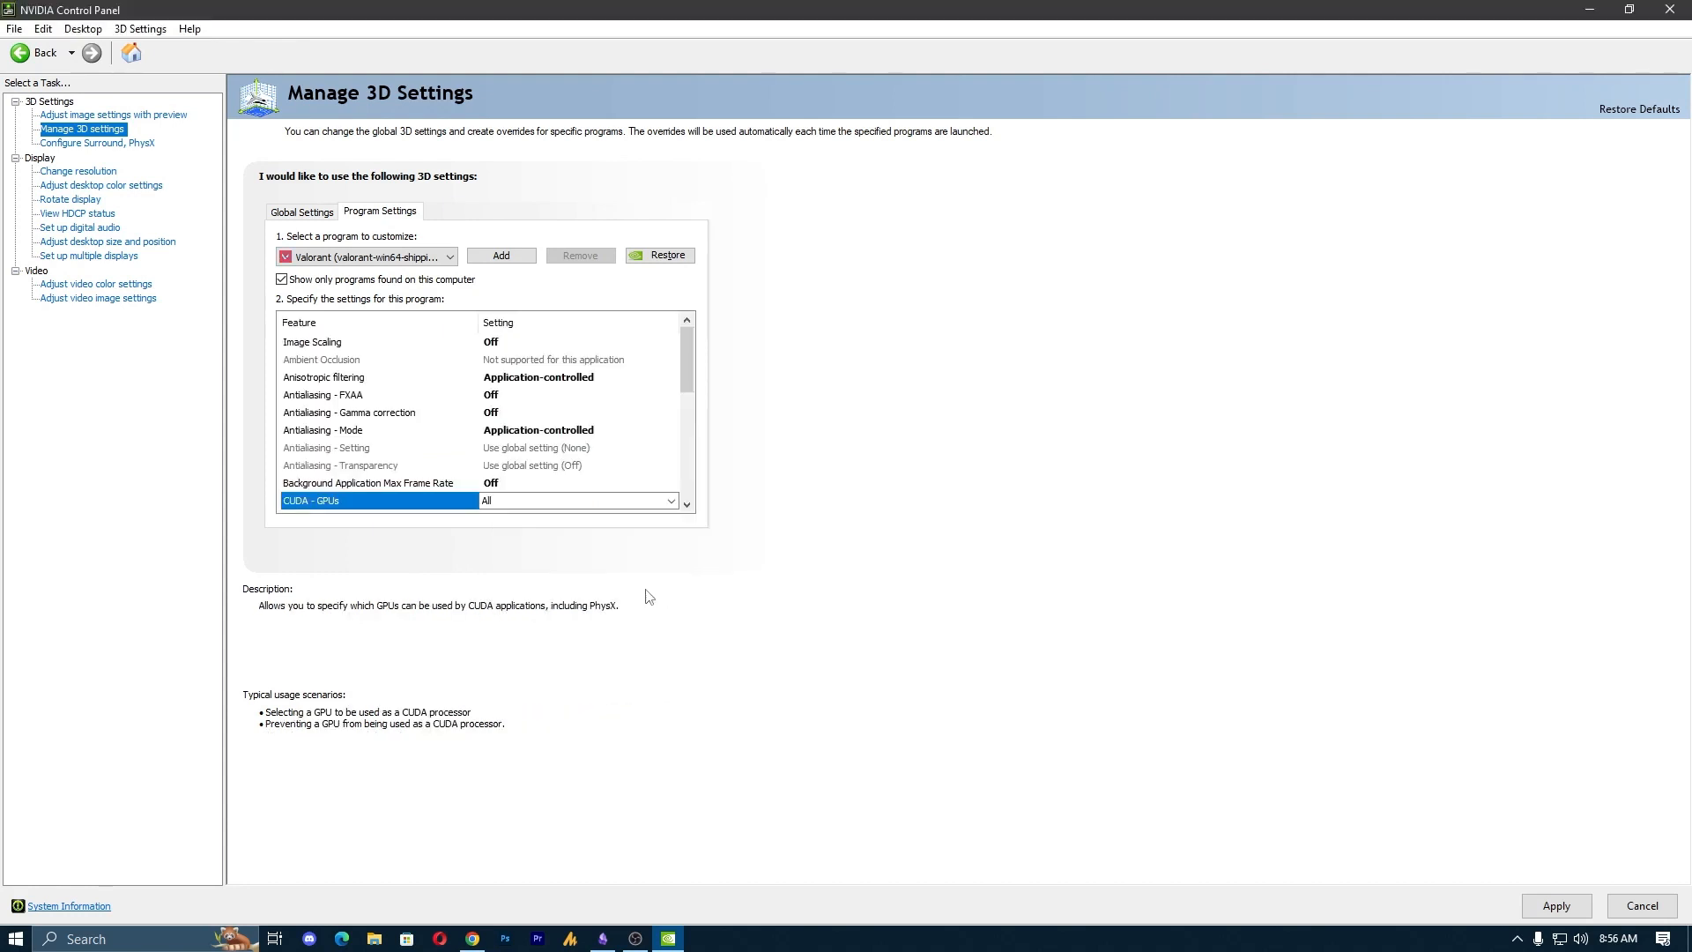
{"action": "left_click_drag", "start_coordinate": [685, 357], "coordinate": [689, 402]}
{"action": "left_click", "coordinate": [564, 381]}
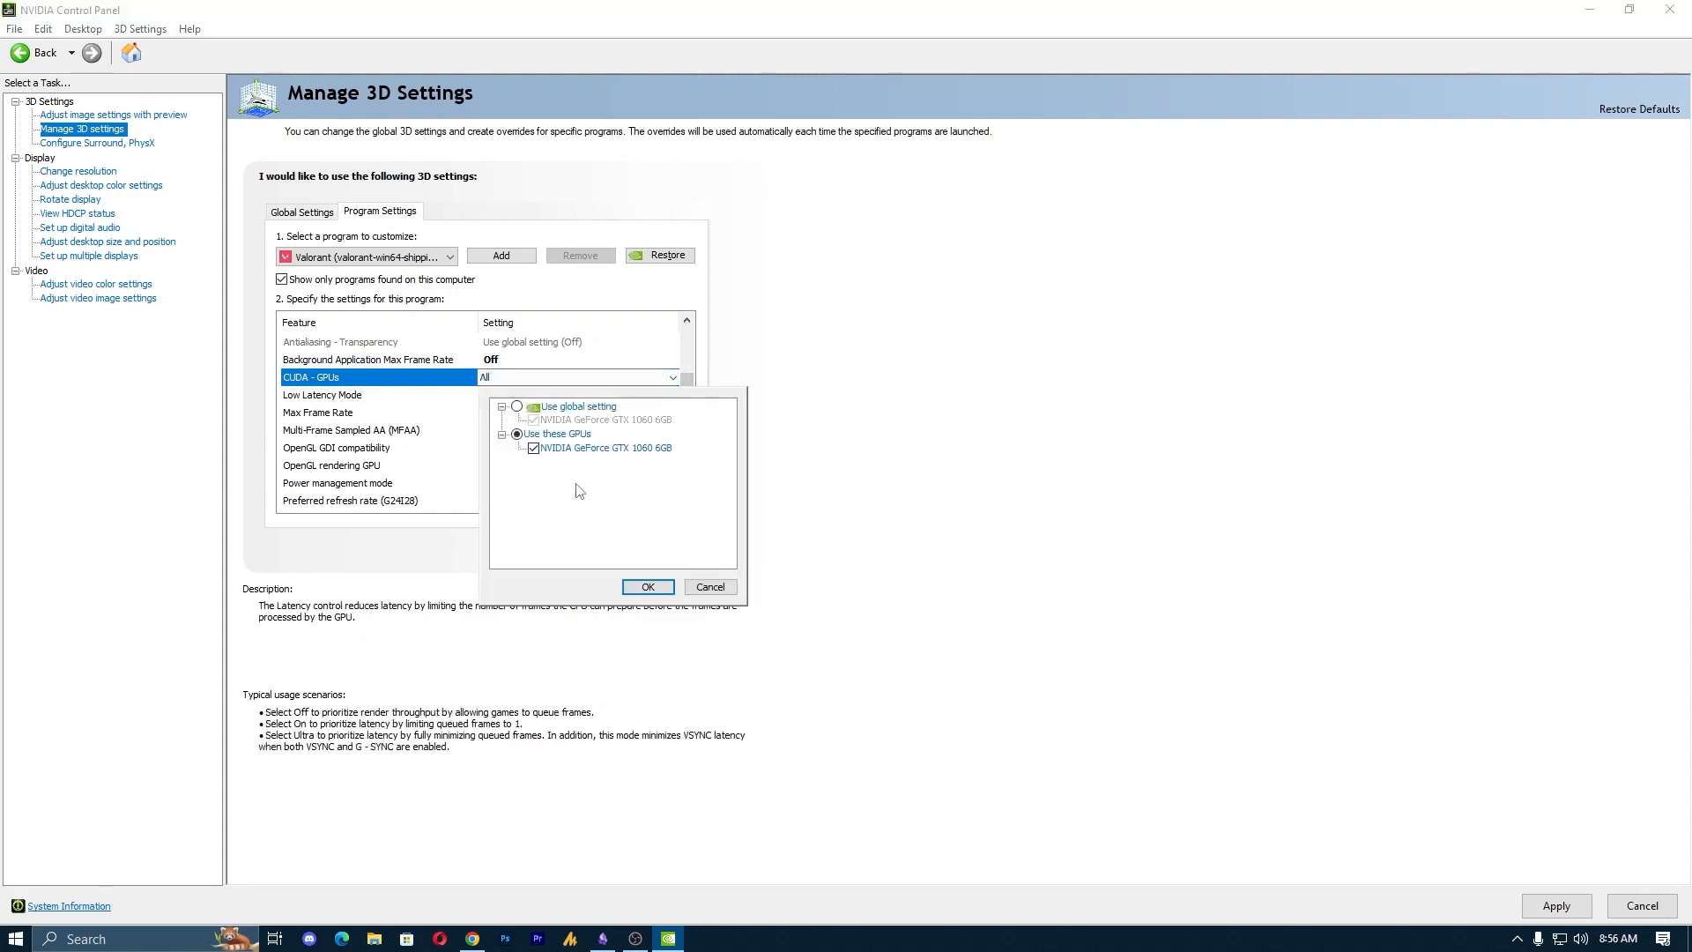
{"action": "left_click", "coordinate": [534, 448]}
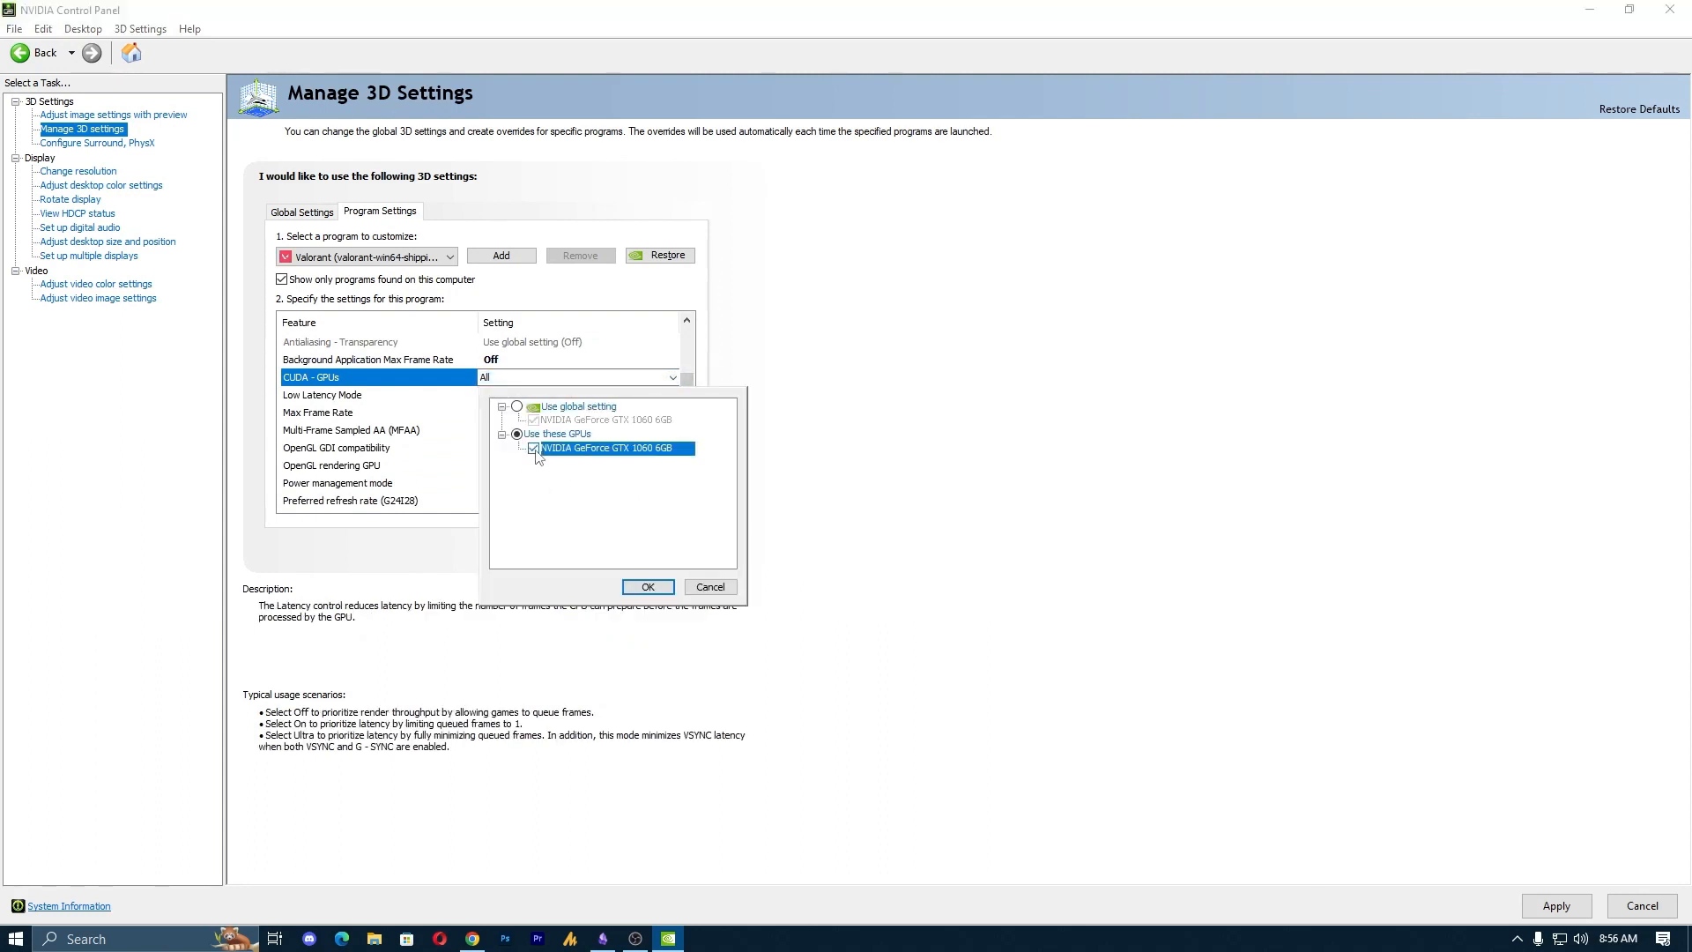
{"action": "left_click", "coordinate": [518, 407]}
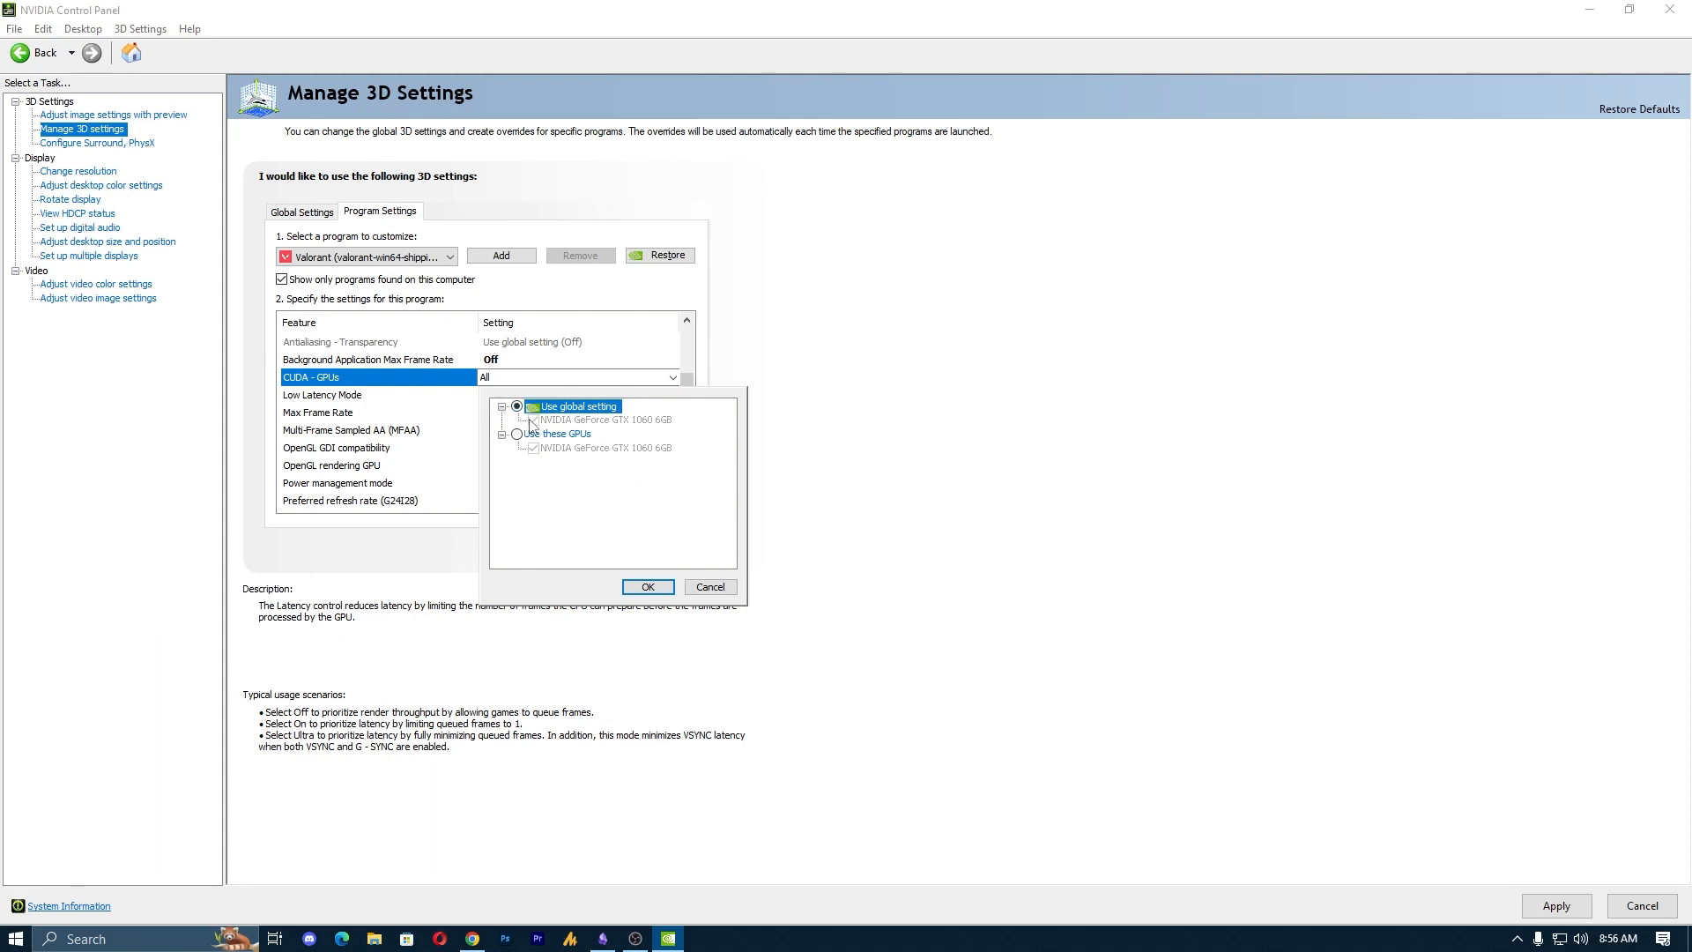
{"action": "left_click", "coordinate": [532, 421]}
{"action": "left_click", "coordinate": [711, 588]}
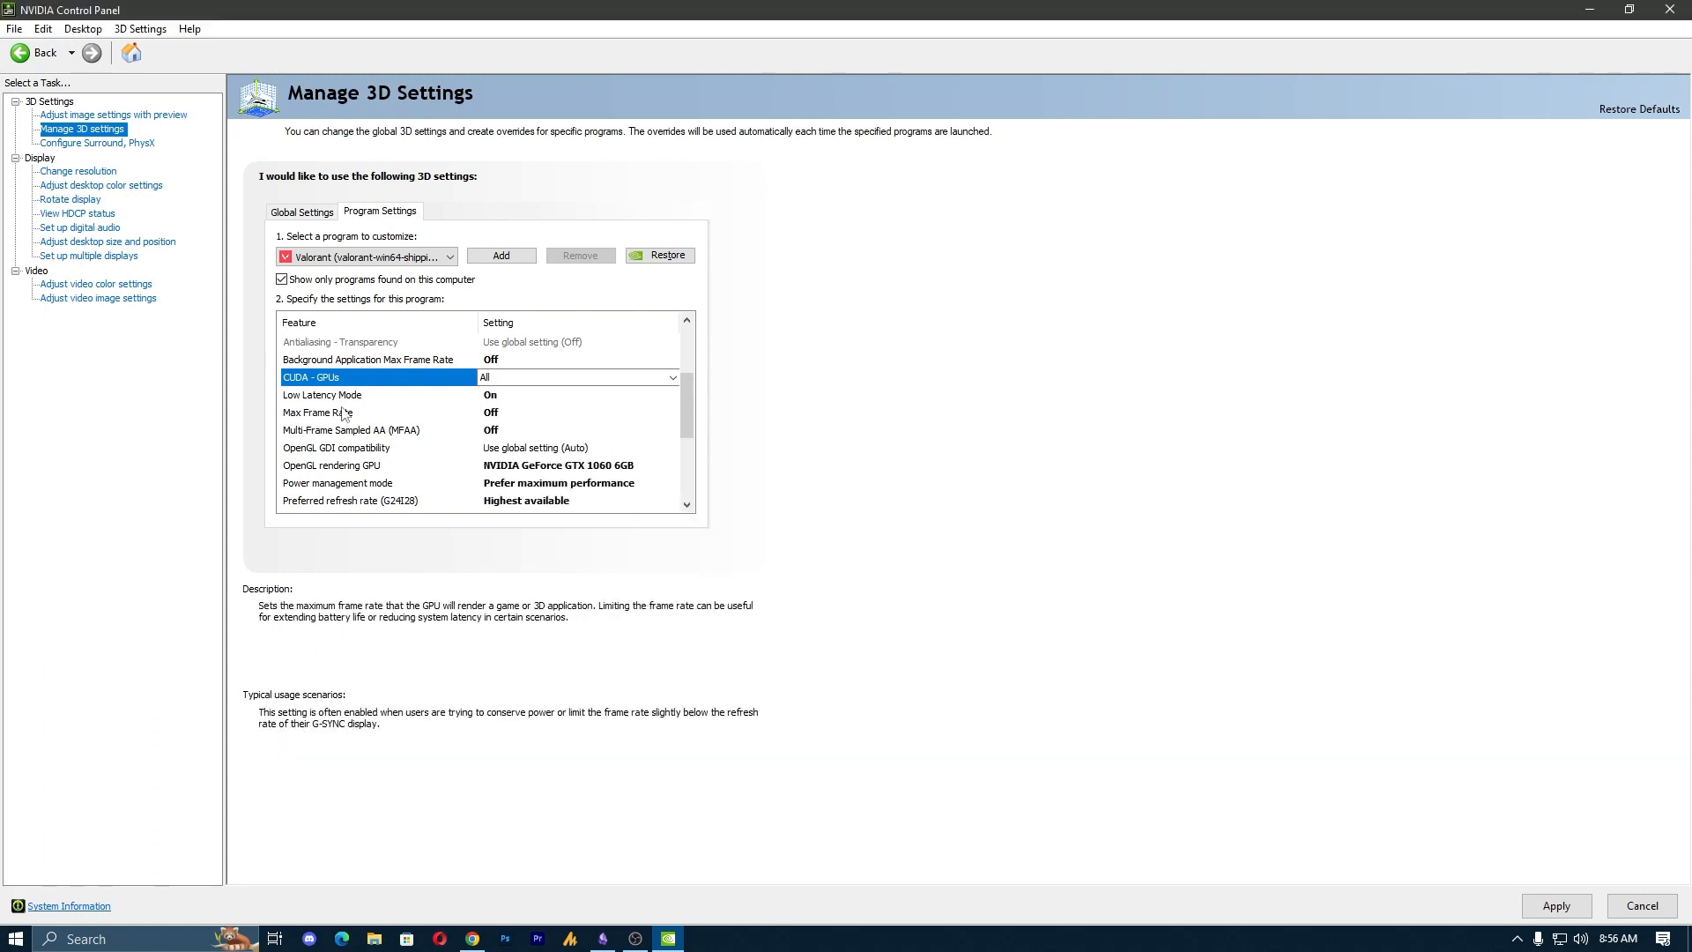
- Try Ultra for Valorant's Low Latency Mode and return the setting to On
{"action": "left_click", "coordinate": [501, 395]}
{"action": "left_click", "coordinate": [500, 396]}
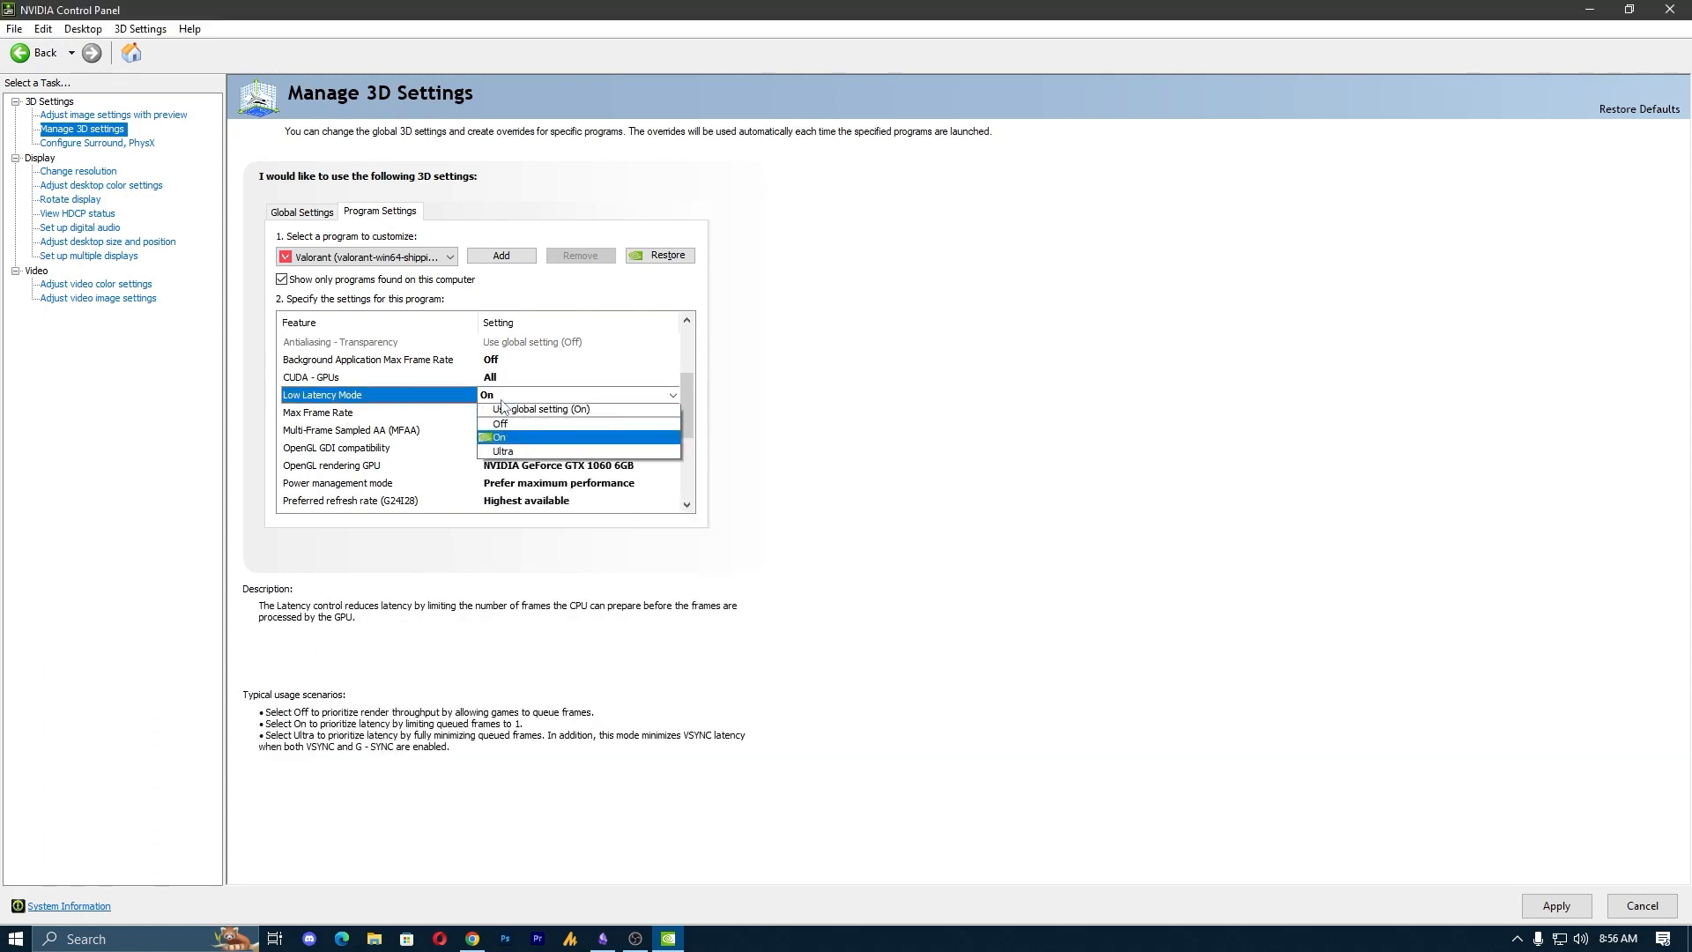
{"action": "left_click", "coordinate": [531, 454]}
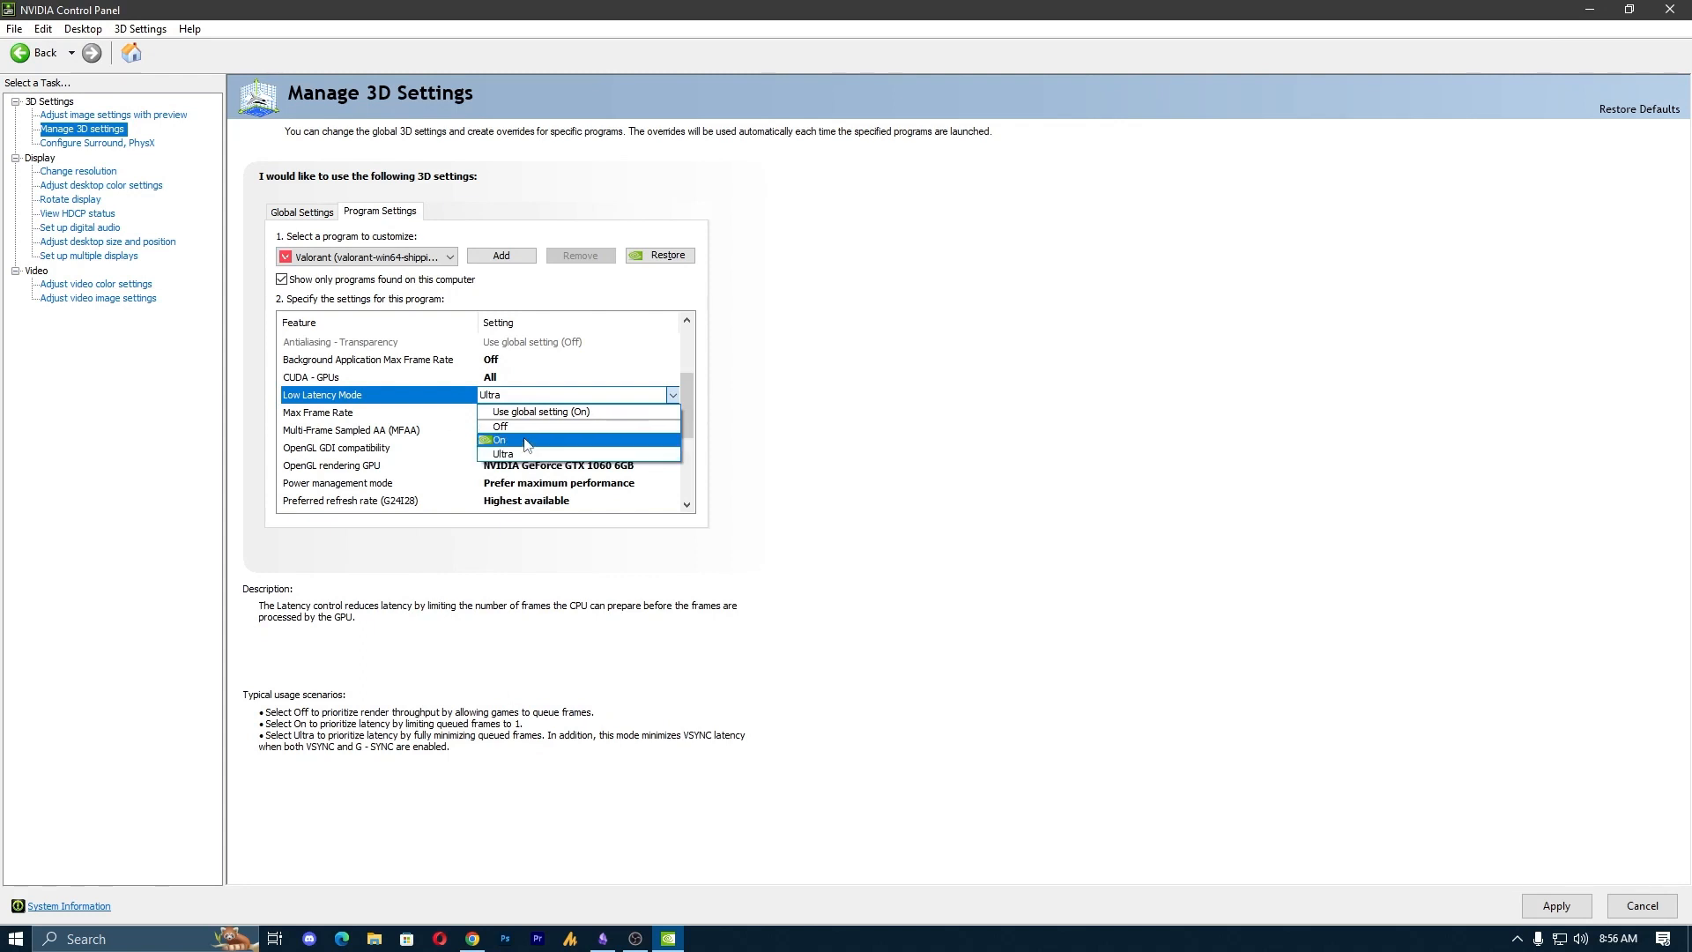
{"action": "left_click", "coordinate": [526, 443]}
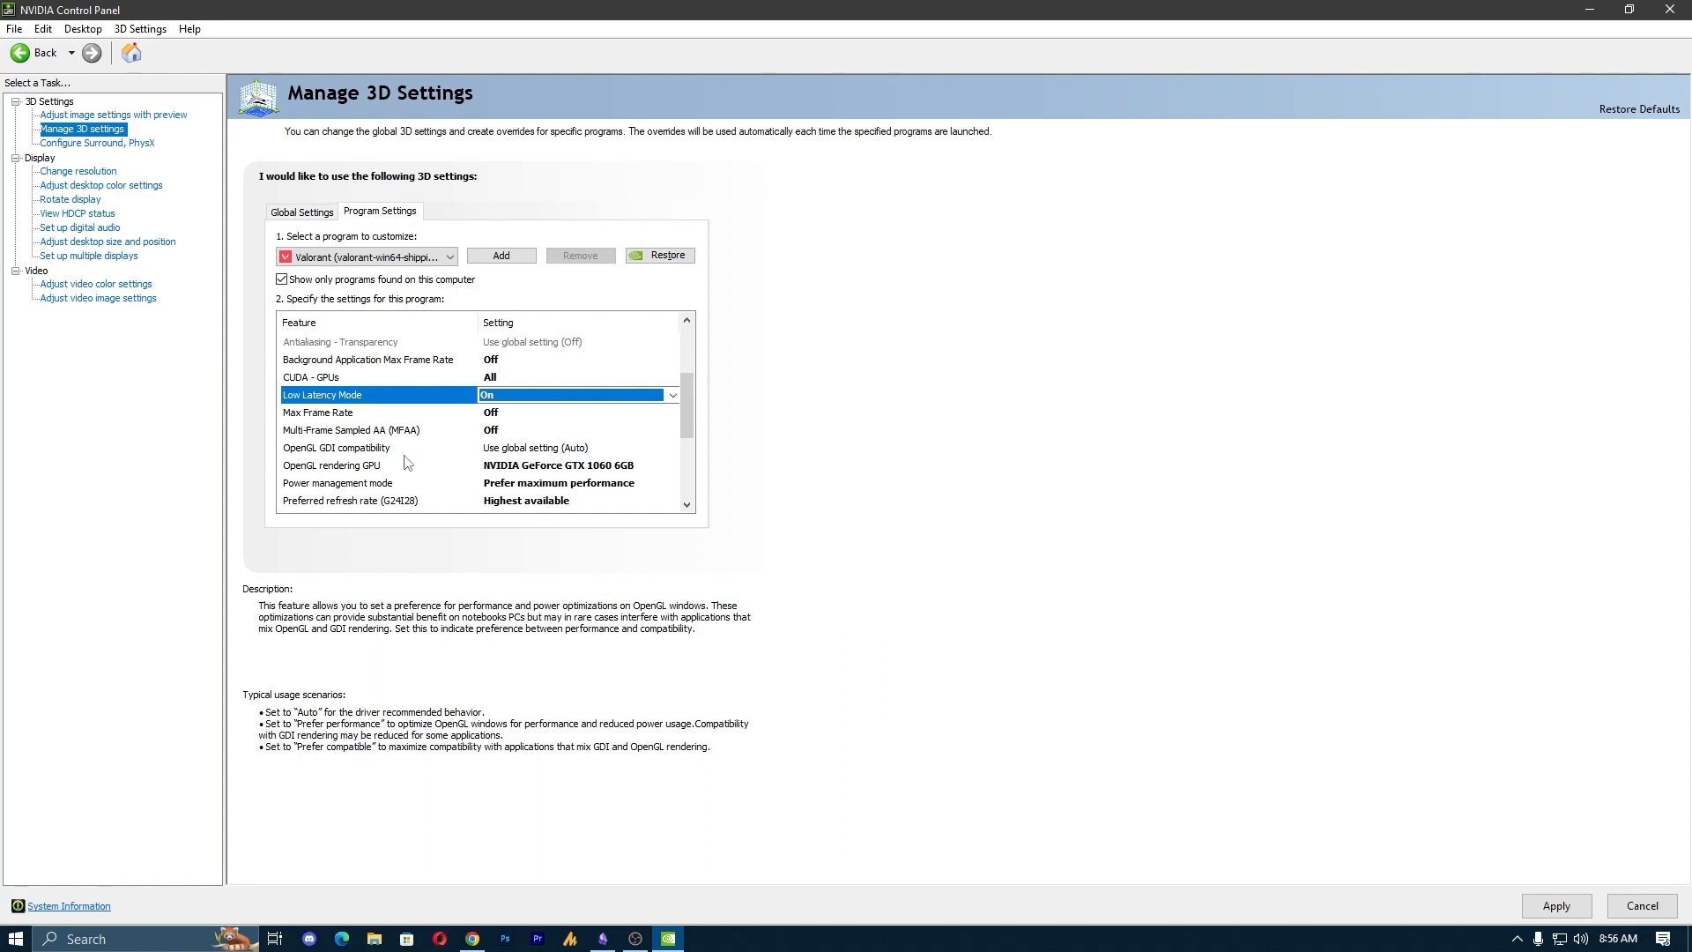
- Set Valorant's OpenGL GDI compatibility to Prefer performance
{"action": "left_click", "coordinate": [536, 450]}
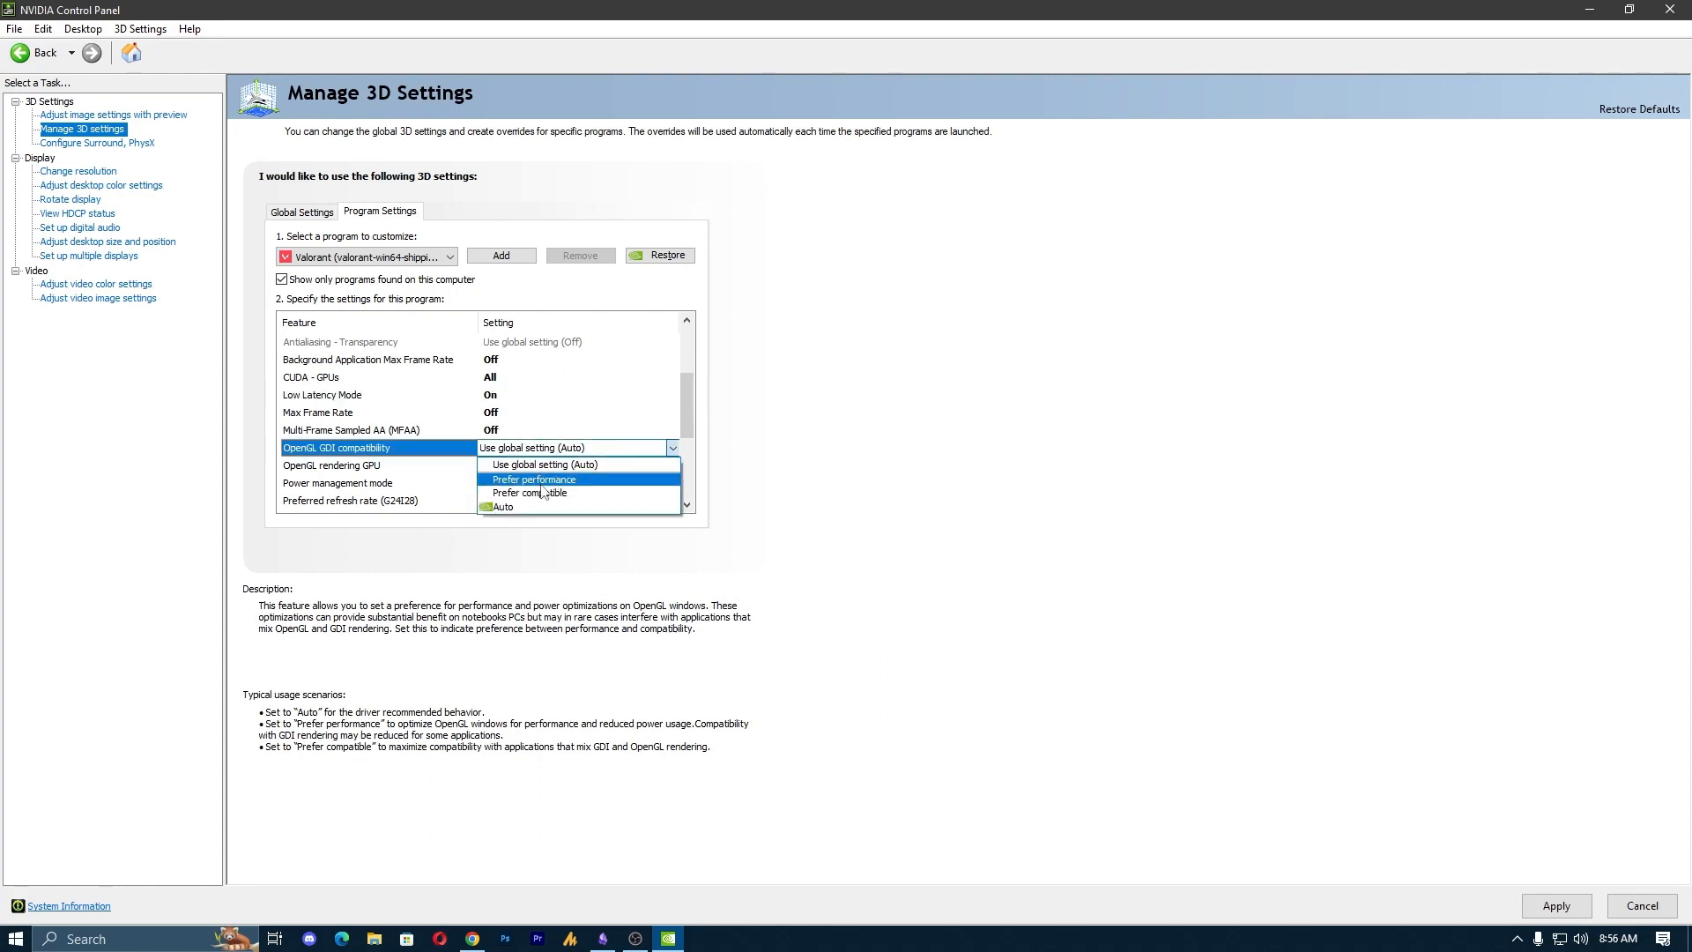
{"action": "left_click", "coordinate": [555, 487]}
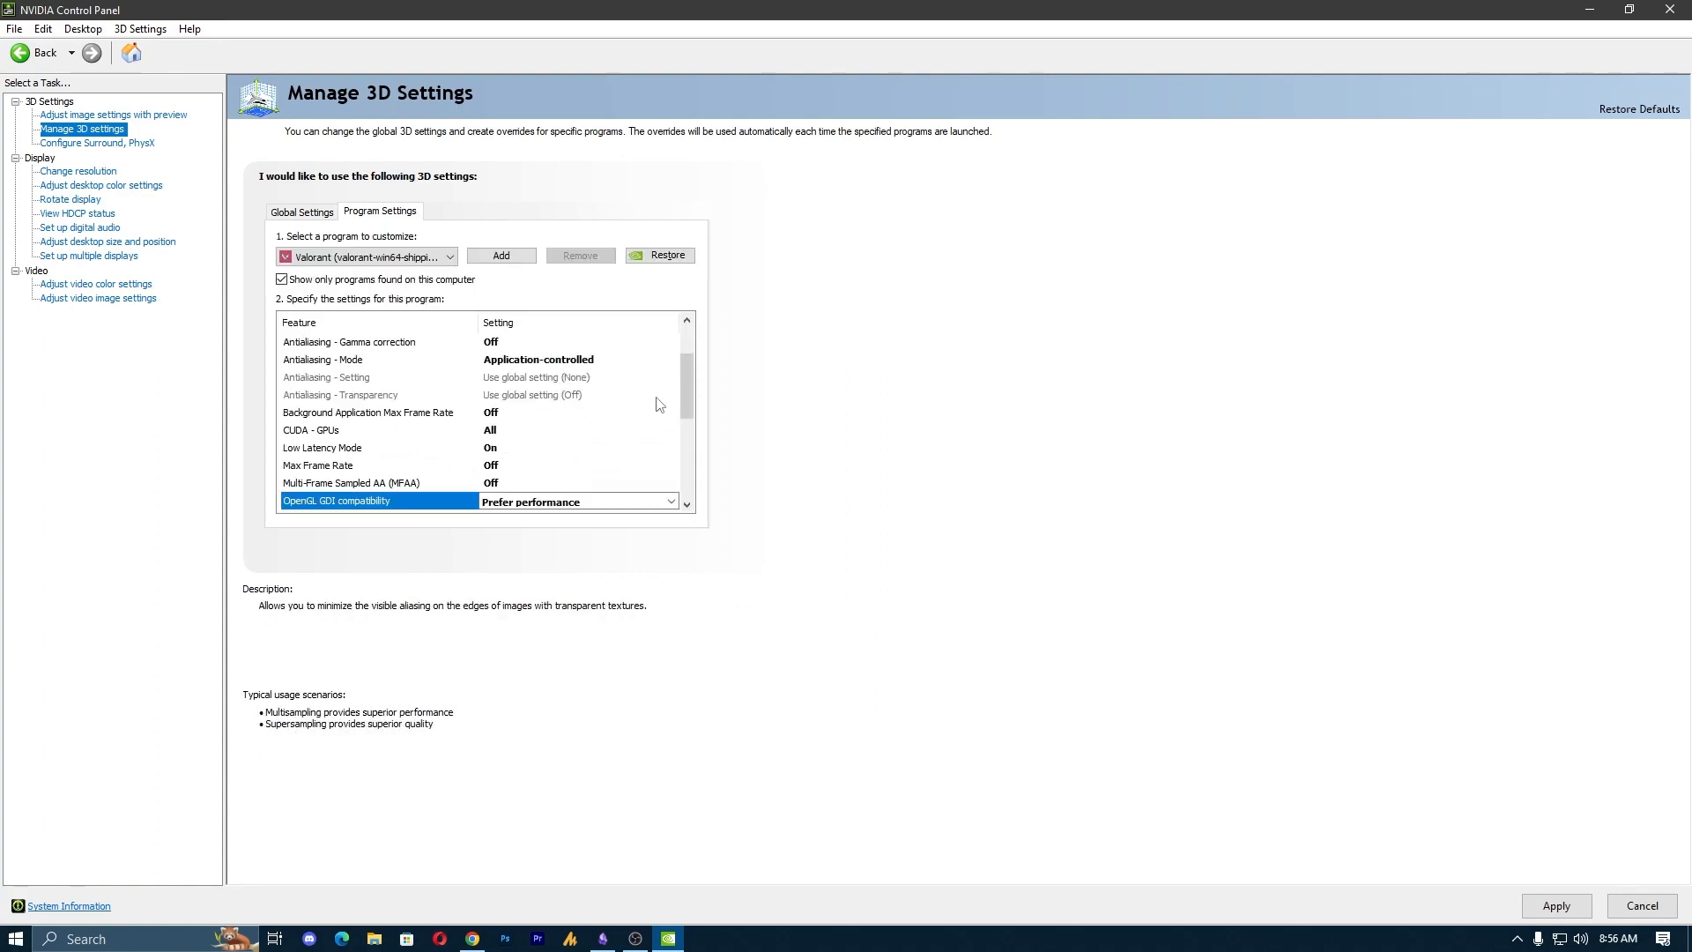
{"action": "scroll", "coordinate": [686, 397], "scroll_direction": "down", "scroll_amount": 3}
{"action": "left_click", "coordinate": [562, 344]}
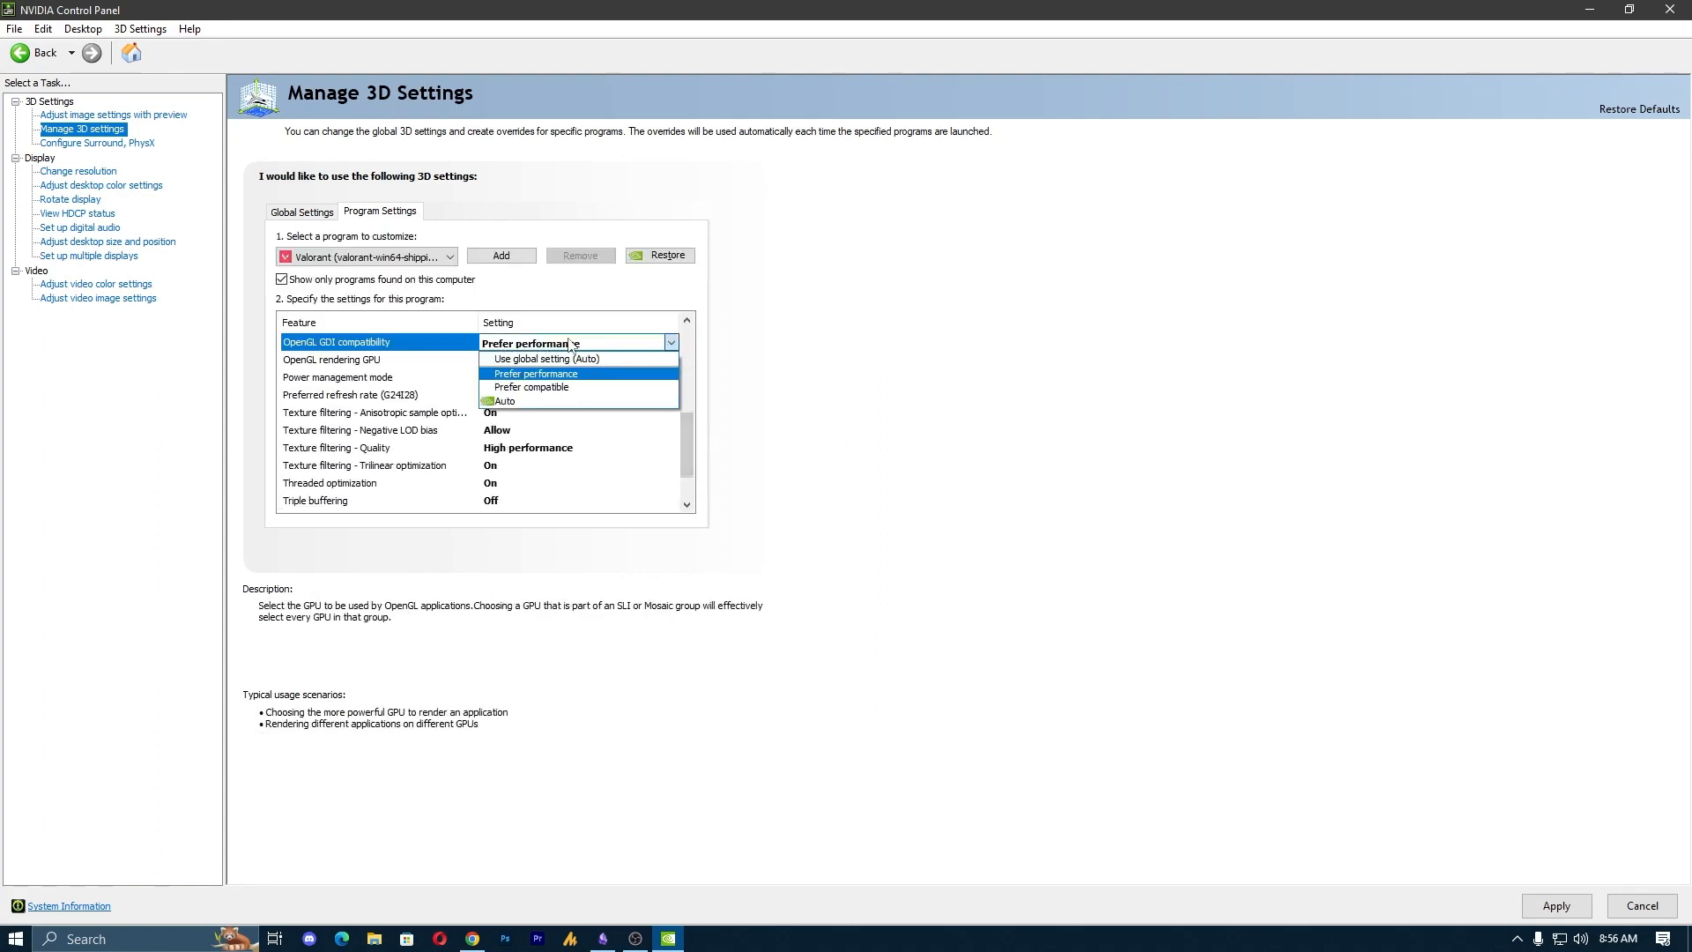
{"action": "left_click", "coordinate": [562, 346]}
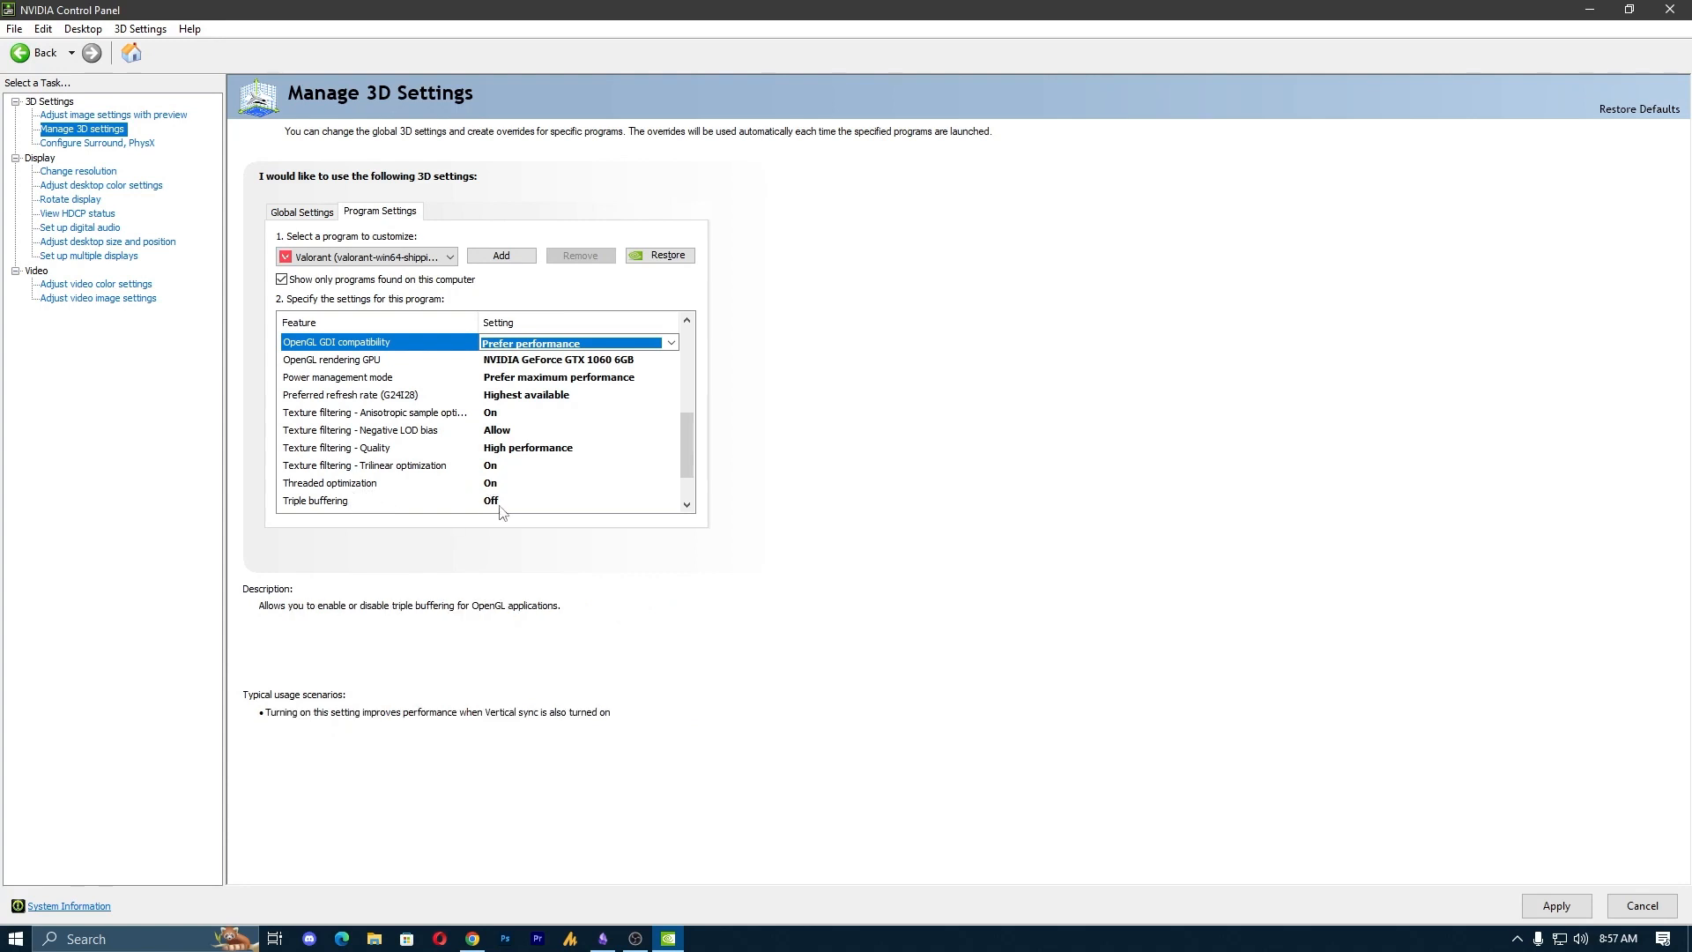
- Set Valorant's Vulkan/OpenGL present method to Prefer native and apply the modified 3D program settings
{"action": "scroll", "coordinate": [689, 480], "scroll_direction": "down", "scroll_amount": 1}
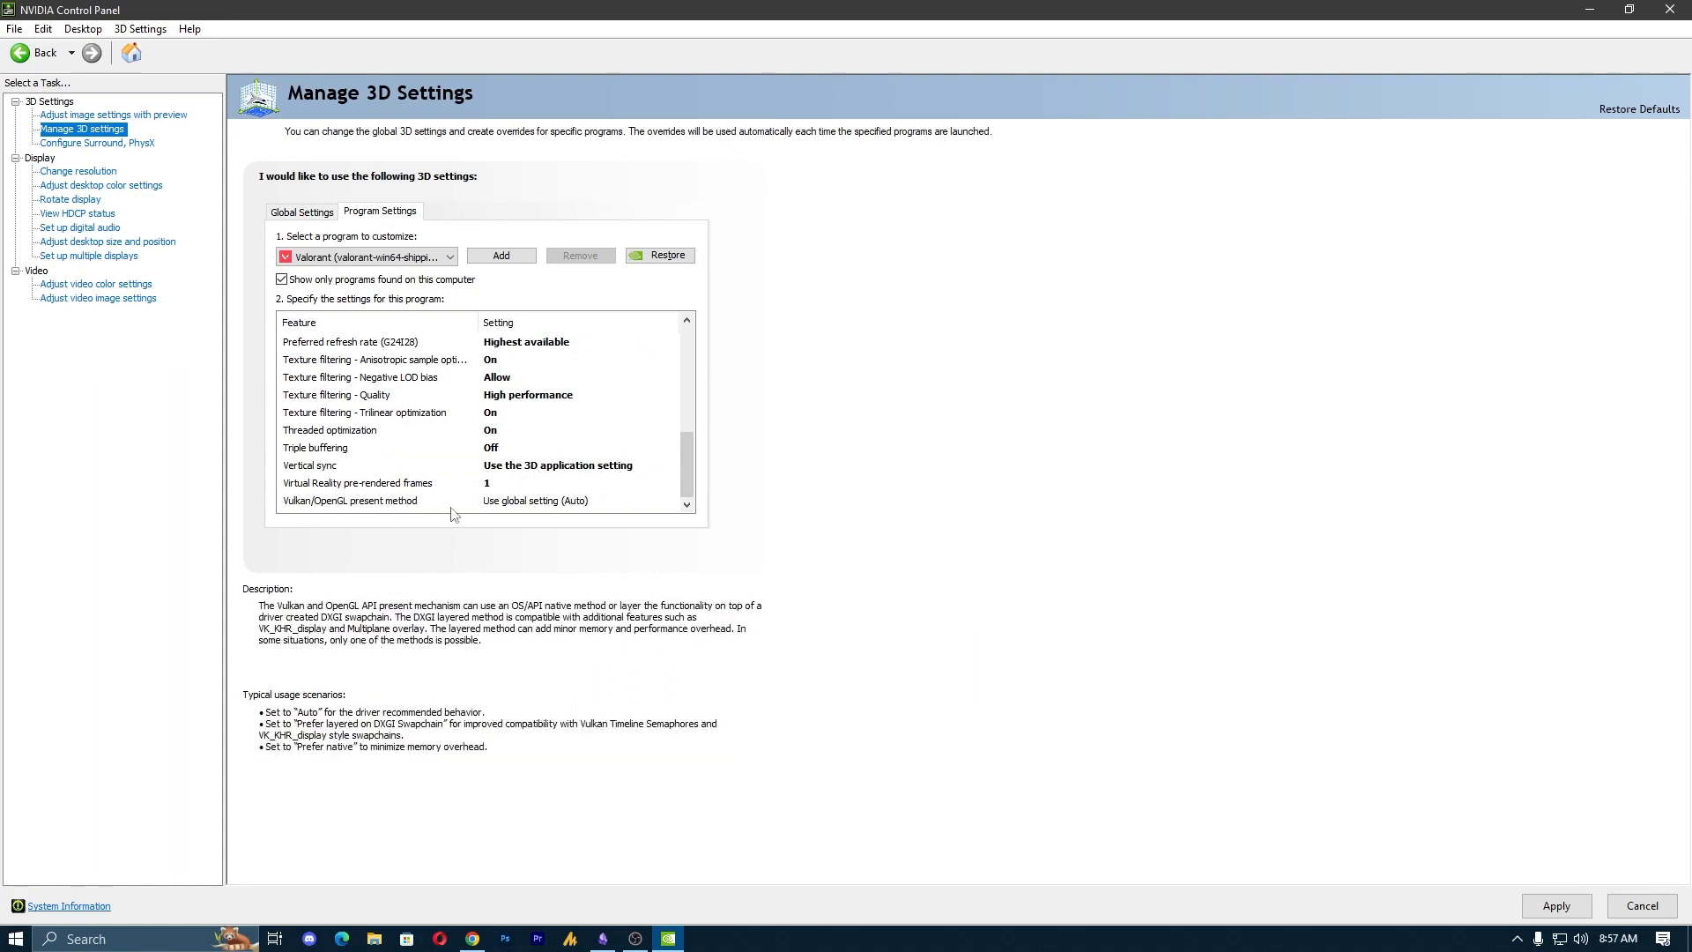
{"action": "left_click", "coordinate": [535, 504]}
{"action": "left_click", "coordinate": [536, 541]}
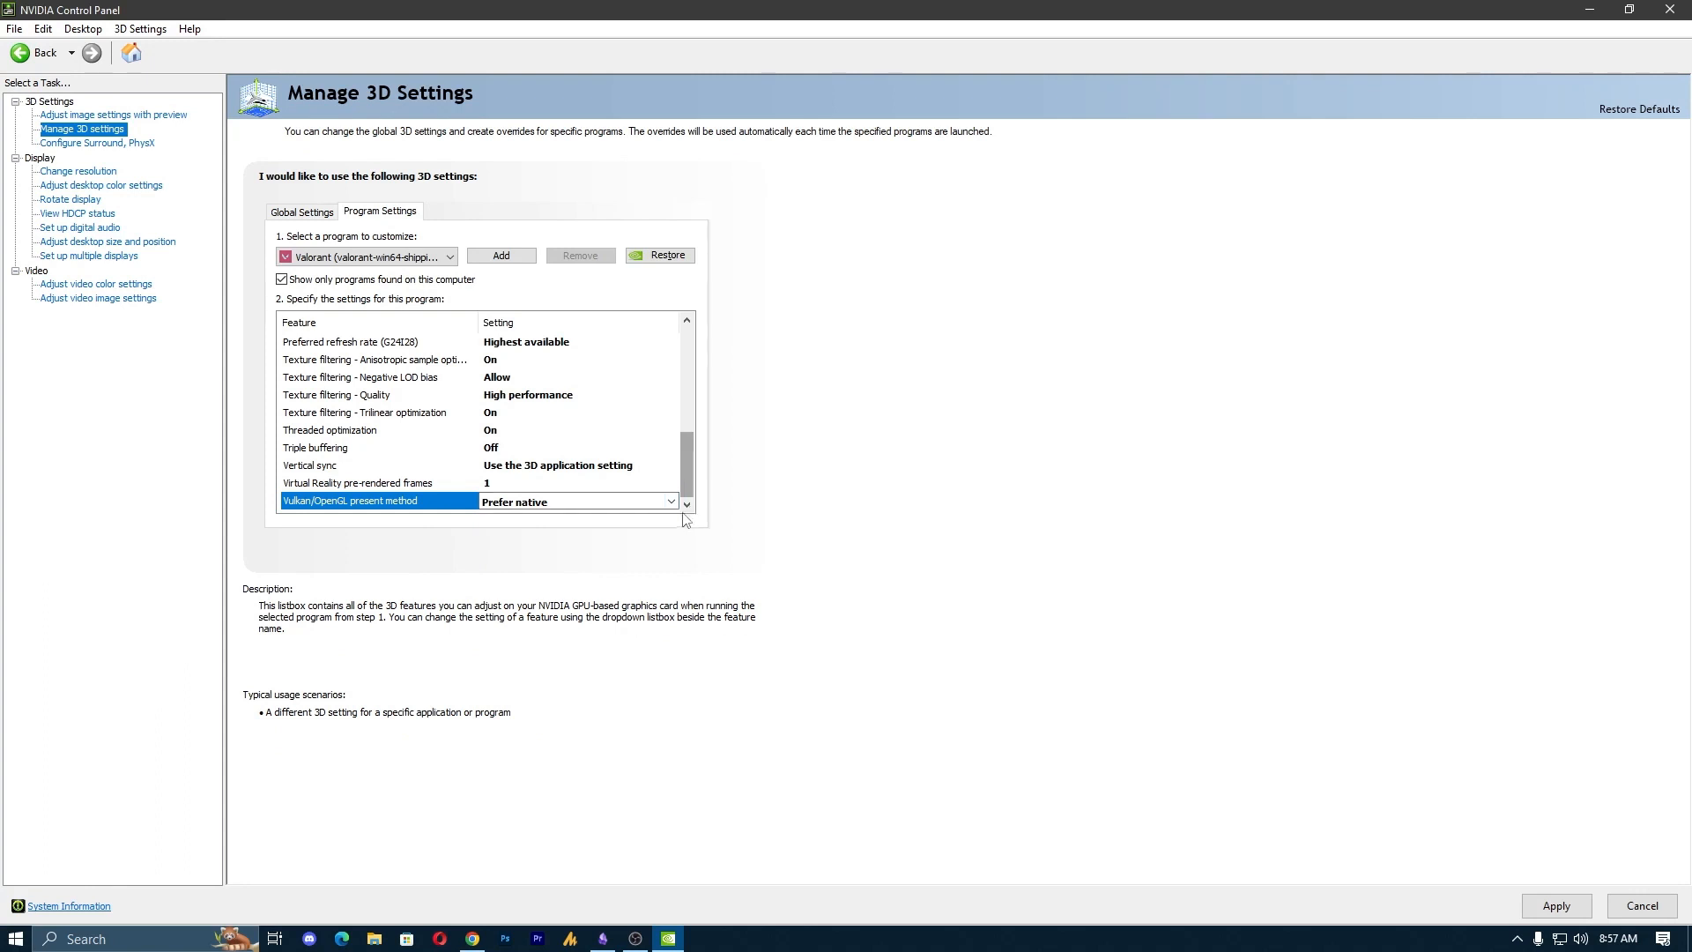
{"action": "left_click", "coordinate": [641, 503]}
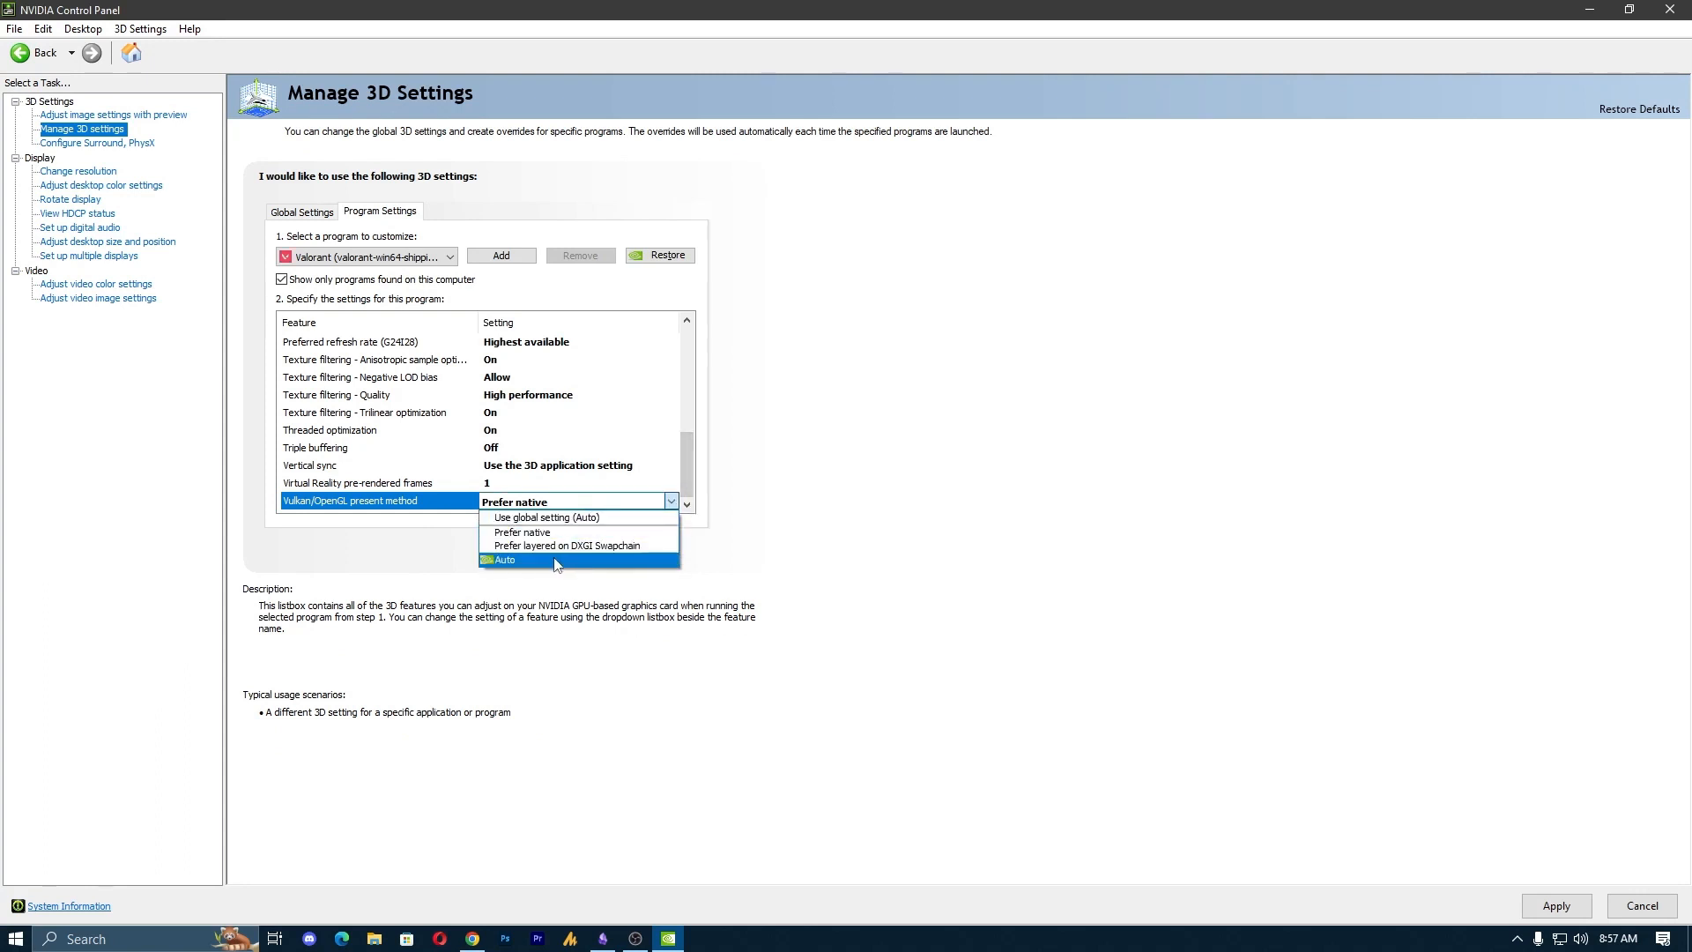
{"action": "left_click", "coordinate": [846, 564]}
{"action": "left_click", "coordinate": [1564, 906]}
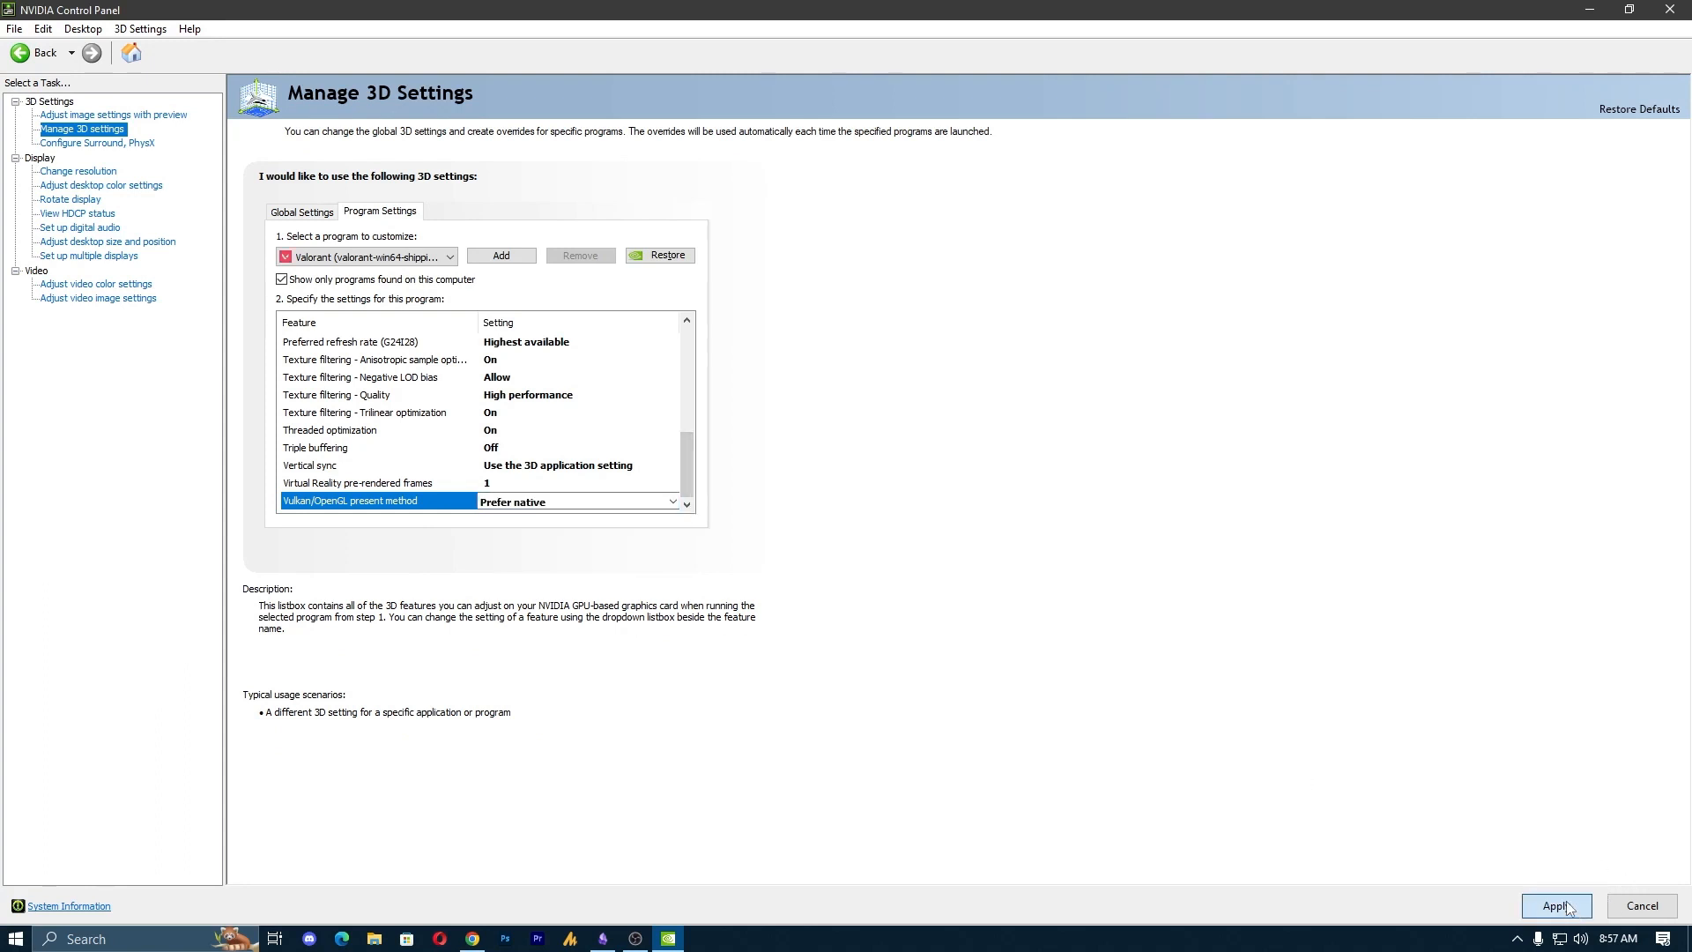